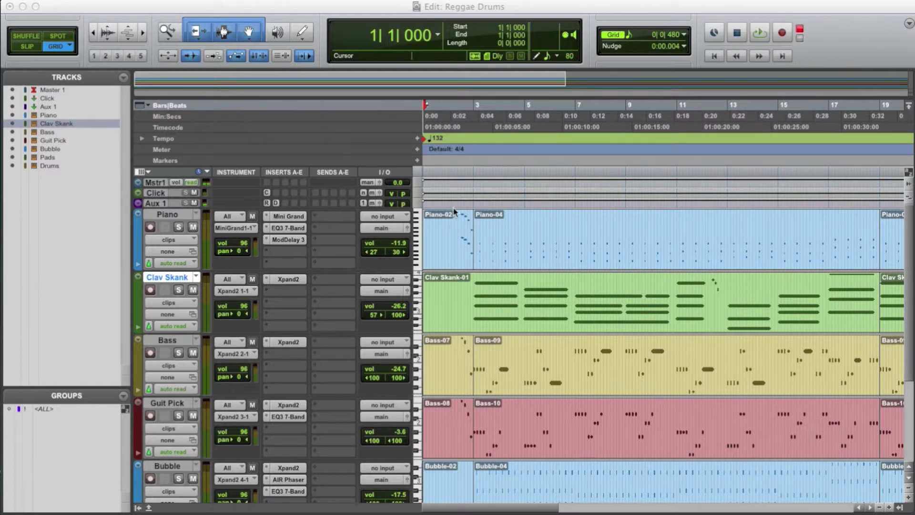
Place the playback cursor at bar 2 beat 2, look over all the instrument tracks, and start playback
click(456, 236)
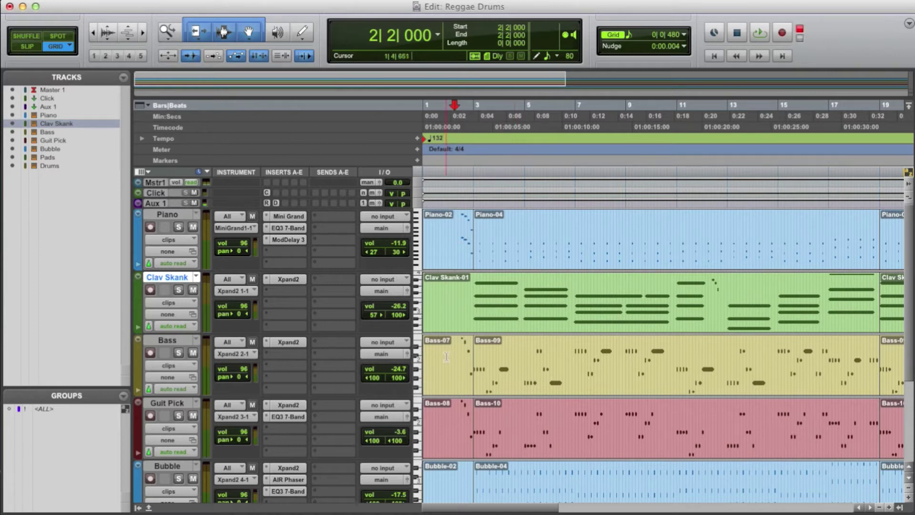
scroll(477, 418, down, 5)
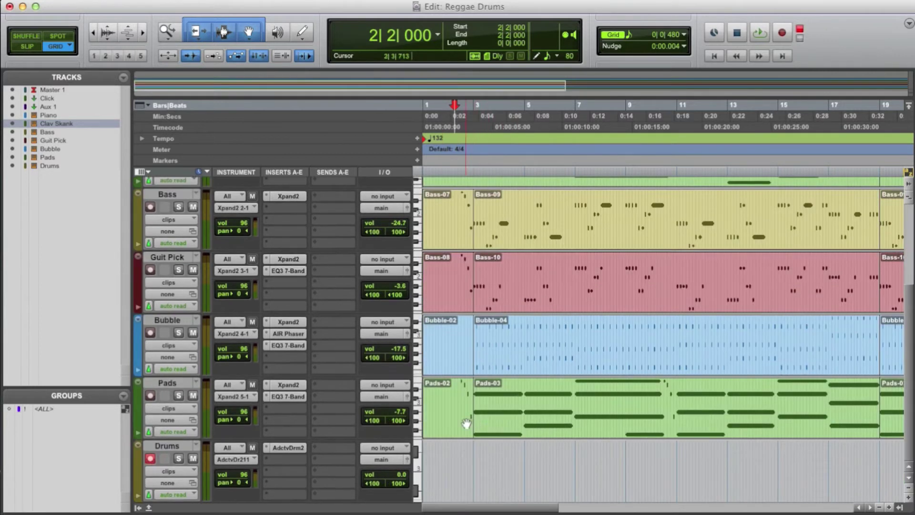
scroll(565, 374, up, 5)
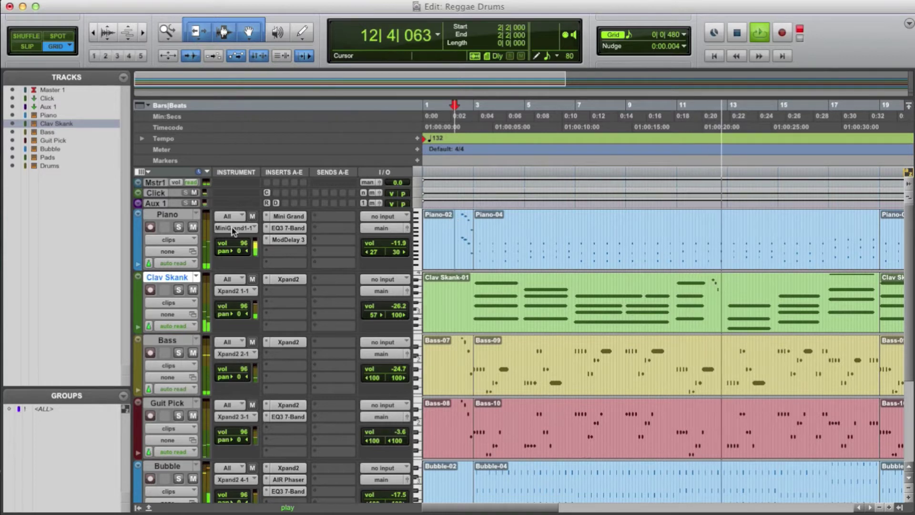
Solo the Piano, Clav Skank, Bass, Guit Pick, Bubble and Pads tracks one after another during playback, and stop
click(179, 227)
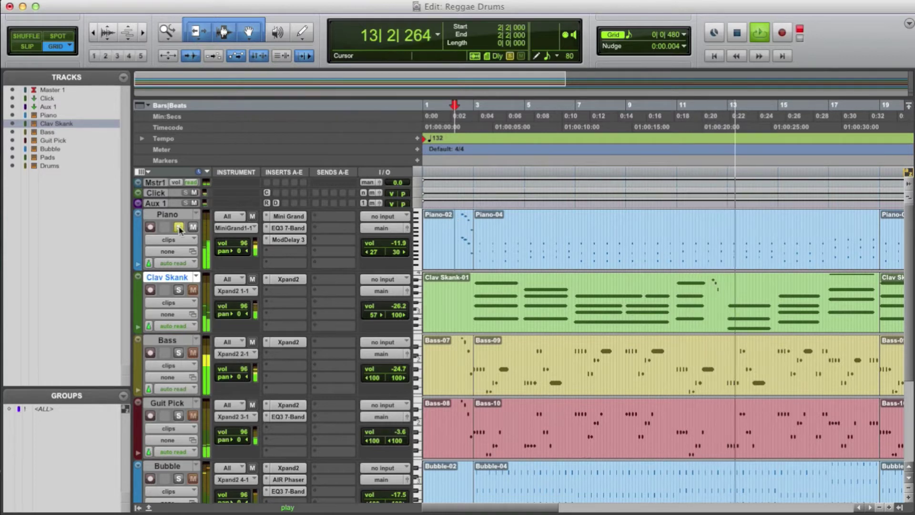
click(179, 291)
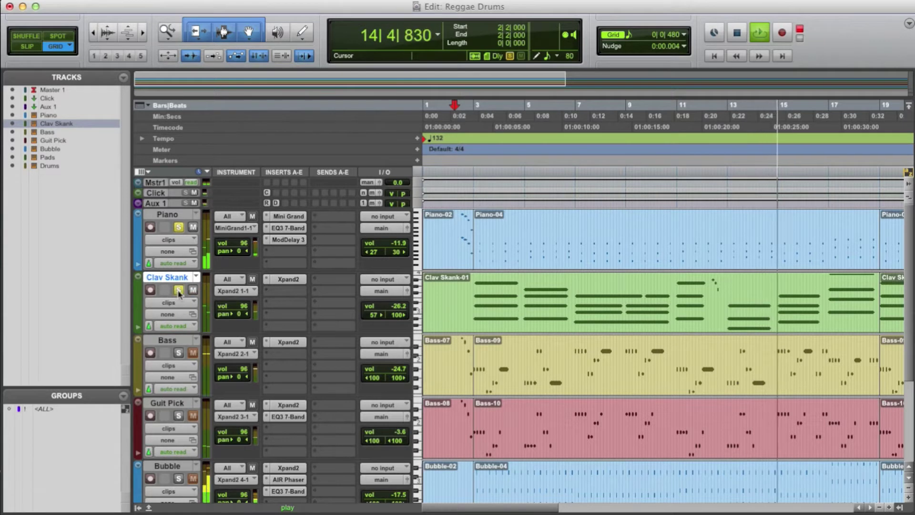
click(179, 353)
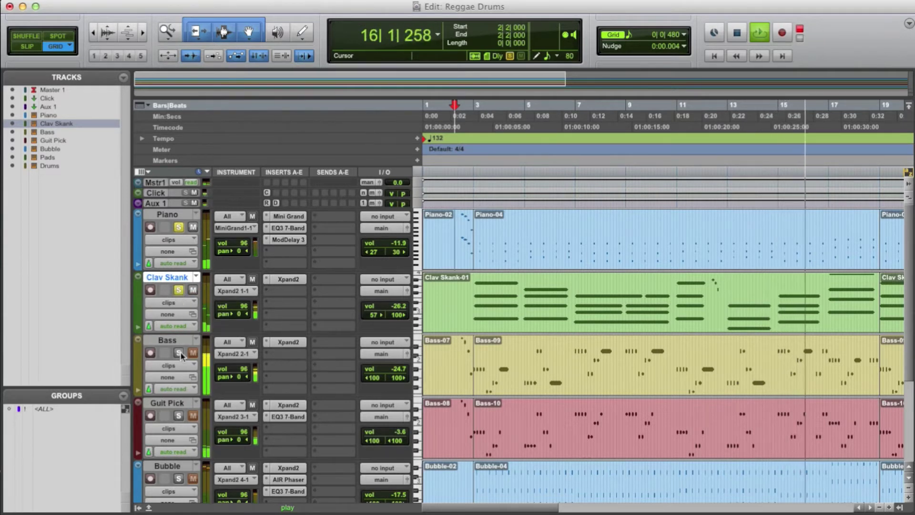
click(179, 416)
scroll(179, 419, down, 5)
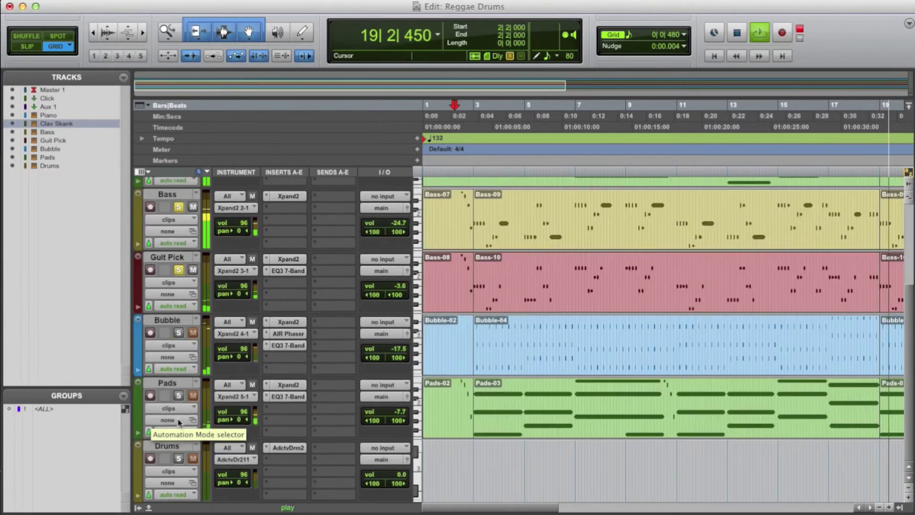
click(180, 333)
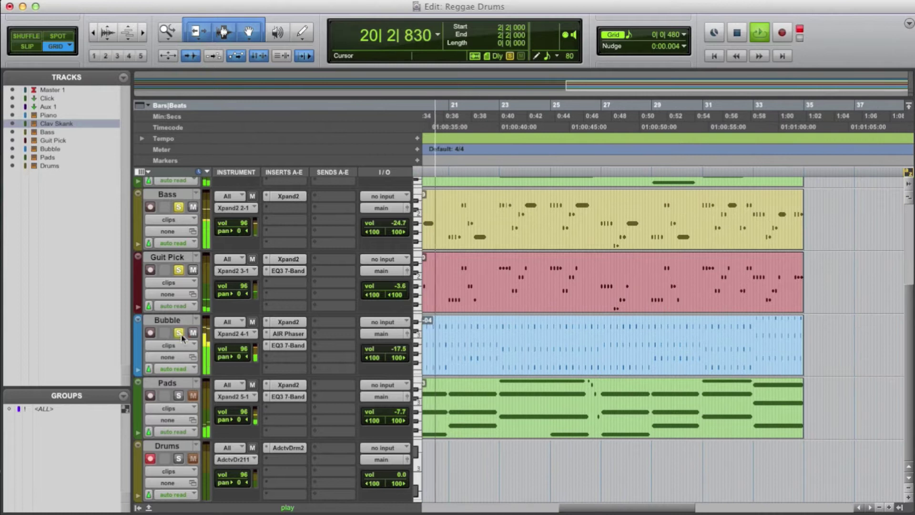
click(179, 396)
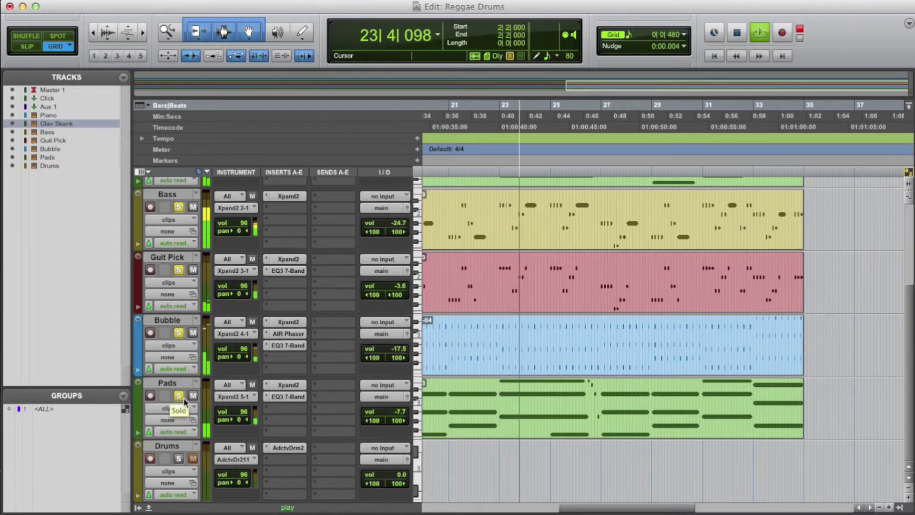
key(space)
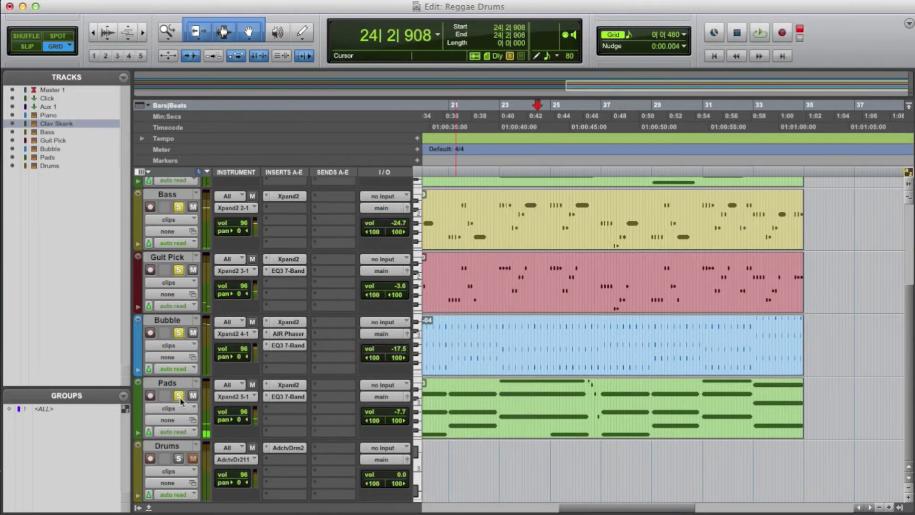
Clear the solos, return to the session start, and record a MIDI performance on the Drums track through bar 22
key(Home)
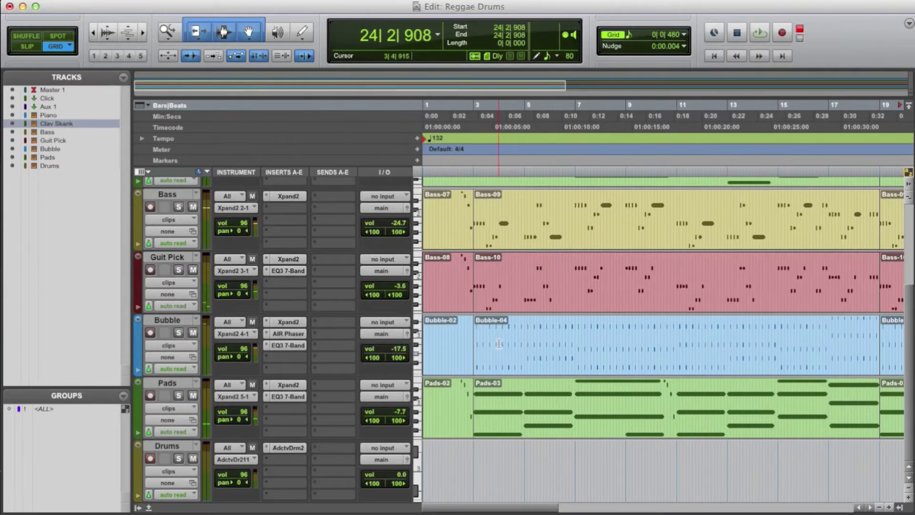
scroll(499, 343, up, 5)
scroll(498, 343, down, 5)
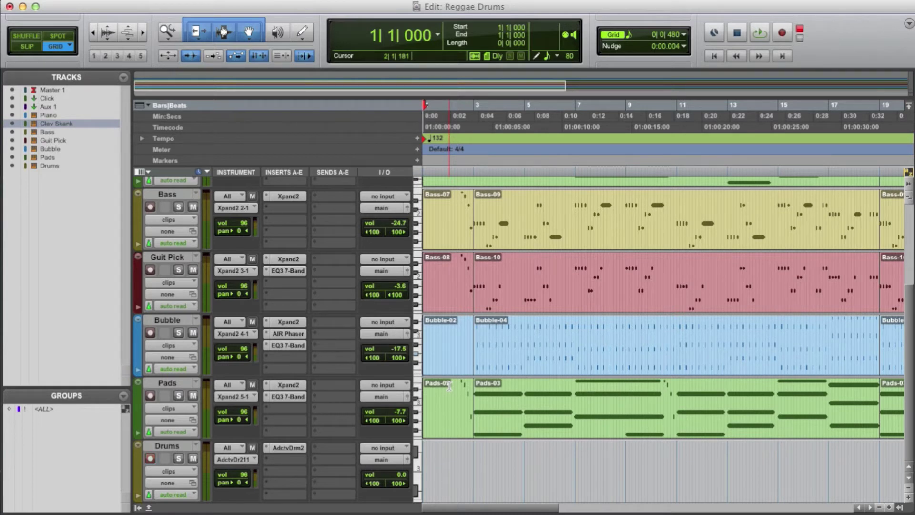
key(super+space)
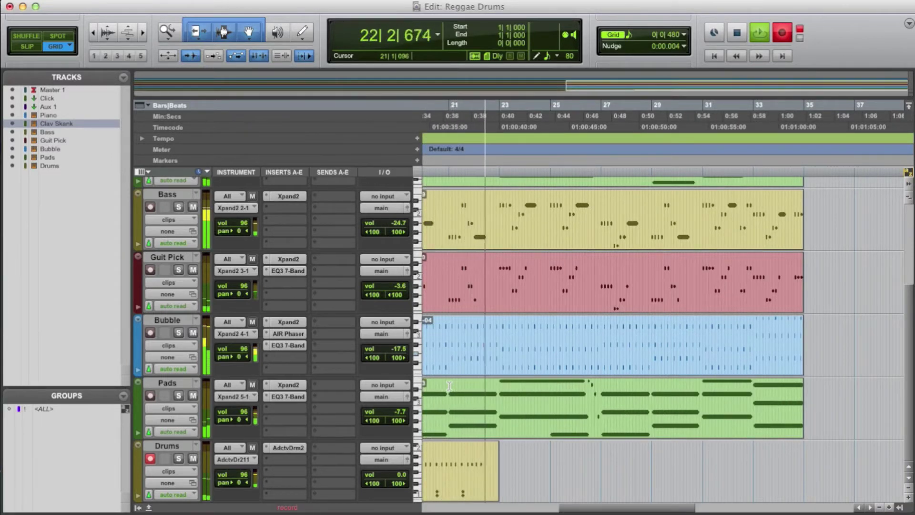
key(space)
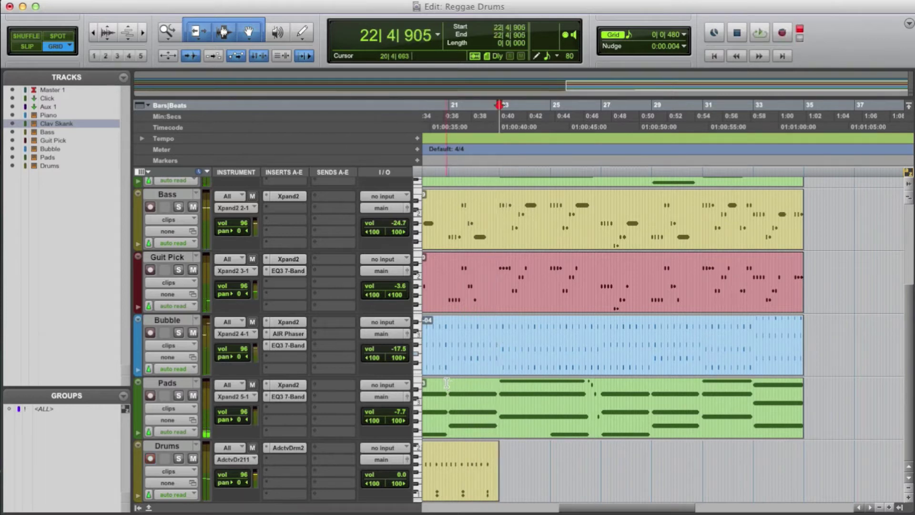
Mute the Click track and play back the recorded drums with the other tracks from bar 1 beat 4
scroll(526, 439, left, 10)
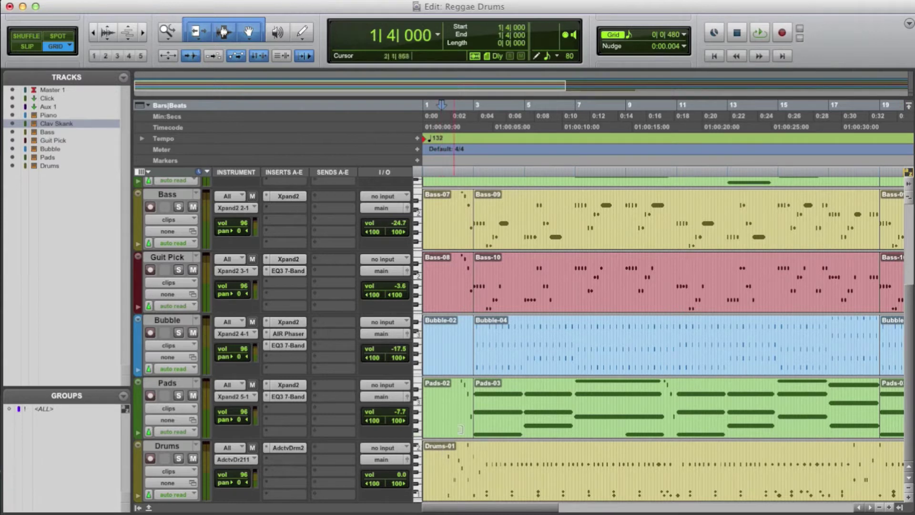
scroll(159, 192, up, 5)
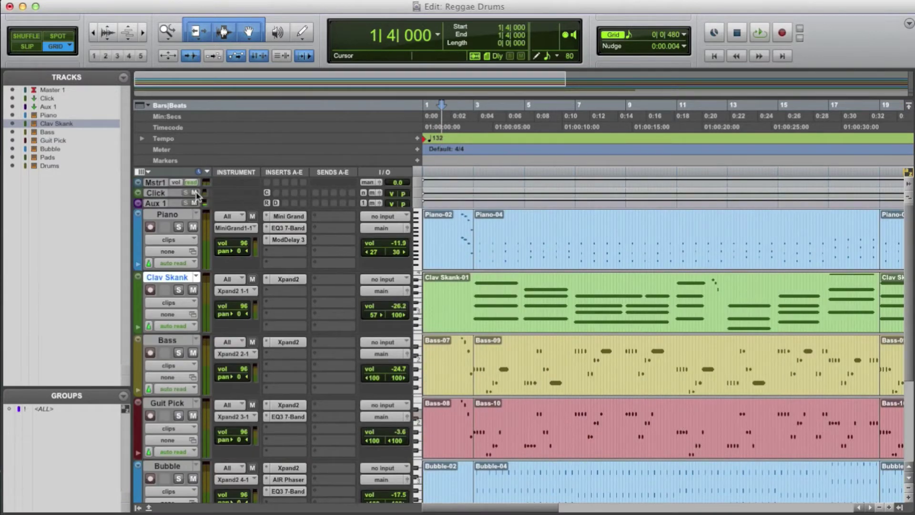
scroll(413, 278, down, 5)
key(space)
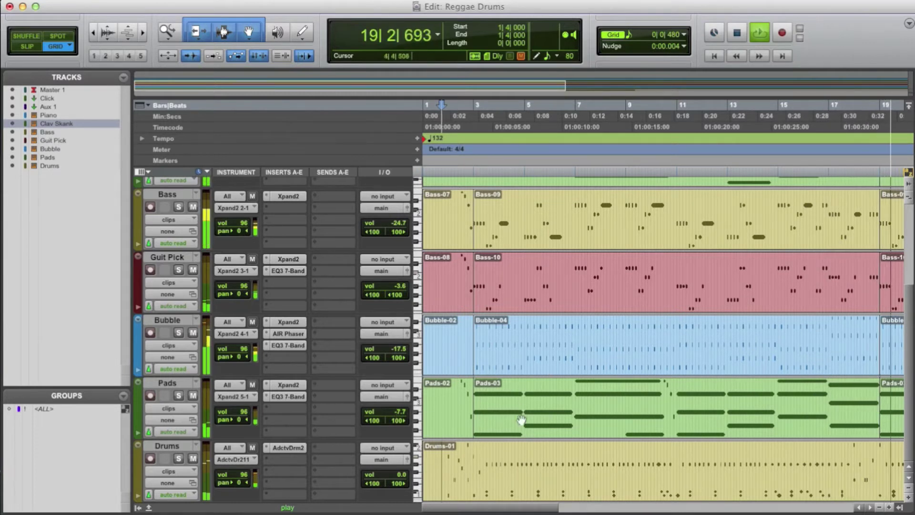
key(space)
Open the Drums-01 clip in the MIDI editor and zoom in on the opening notes of bar 2
scroll(548, 484, left, 10)
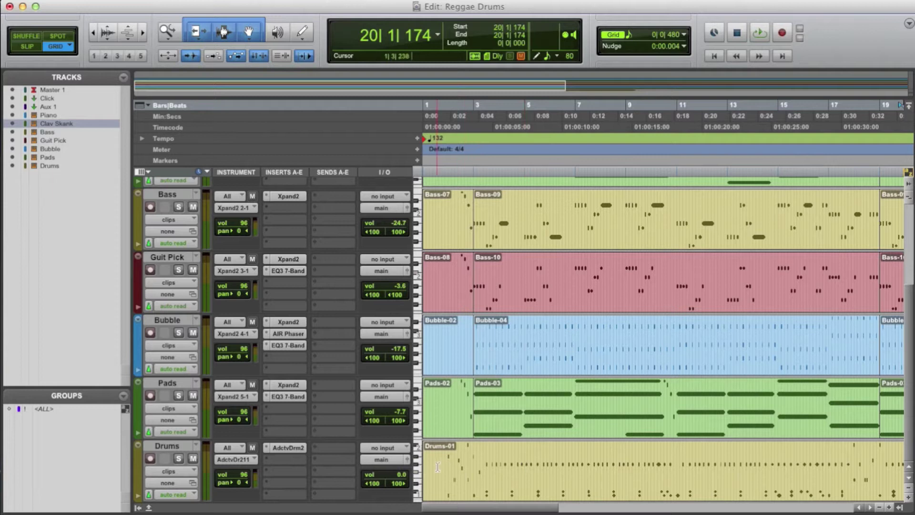
double_click(493, 495)
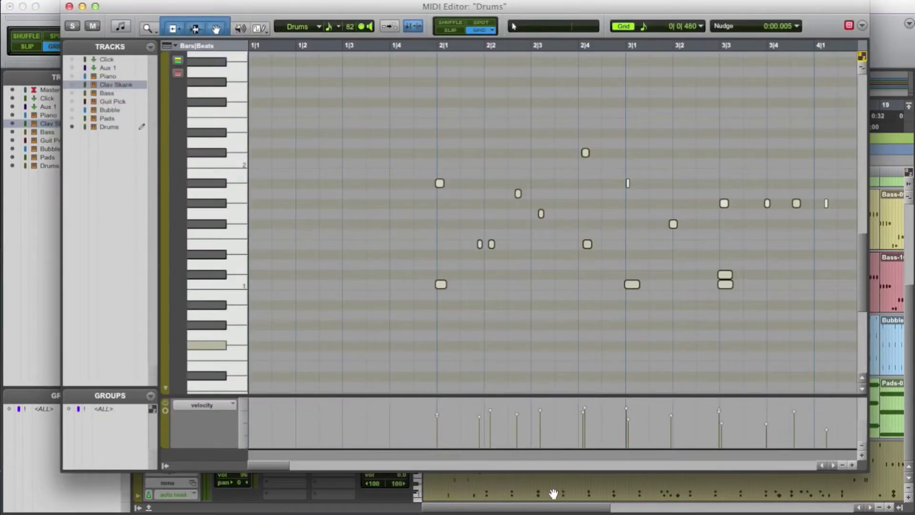
click(416, 218)
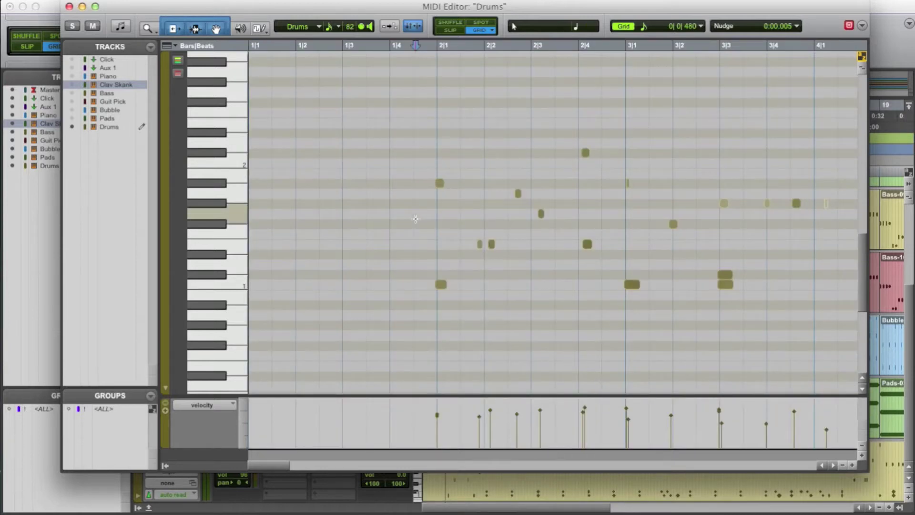
key(t)
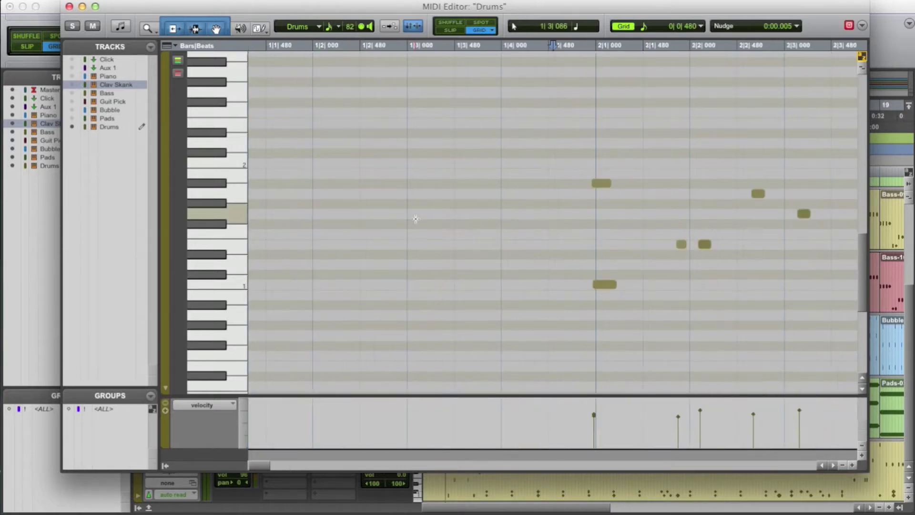
scroll(416, 218, right, 5)
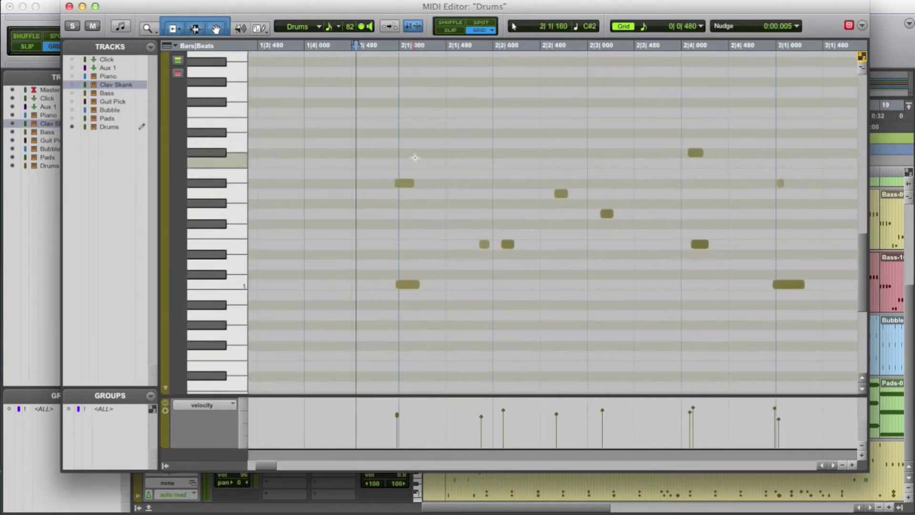
Switch the MIDI editor to Slip mode and audition the opening drum fill from about 1|4|480
click(371, 47)
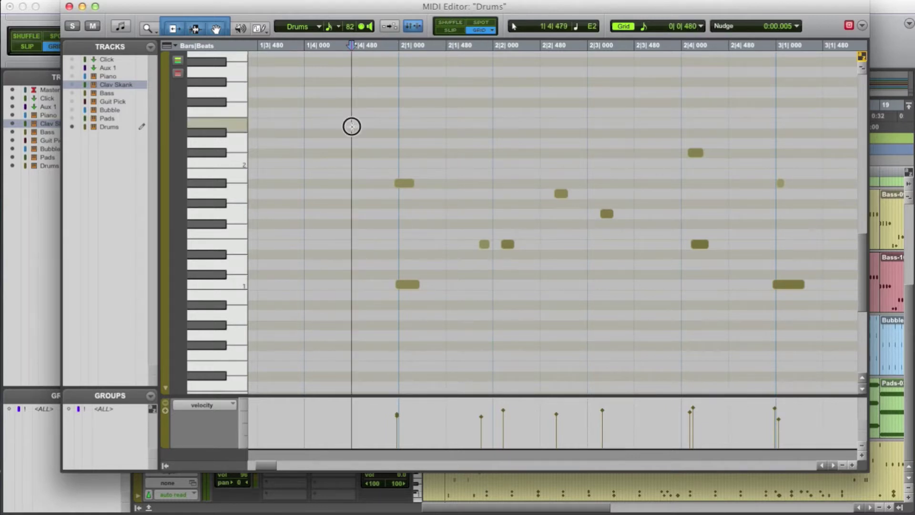
drag(398, 47, 424, 47)
click(445, 32)
click(450, 81)
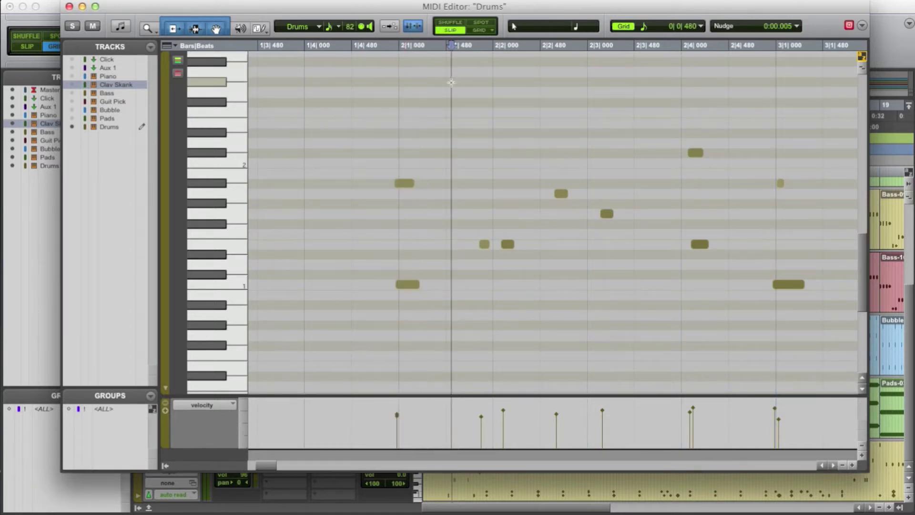
click(355, 136)
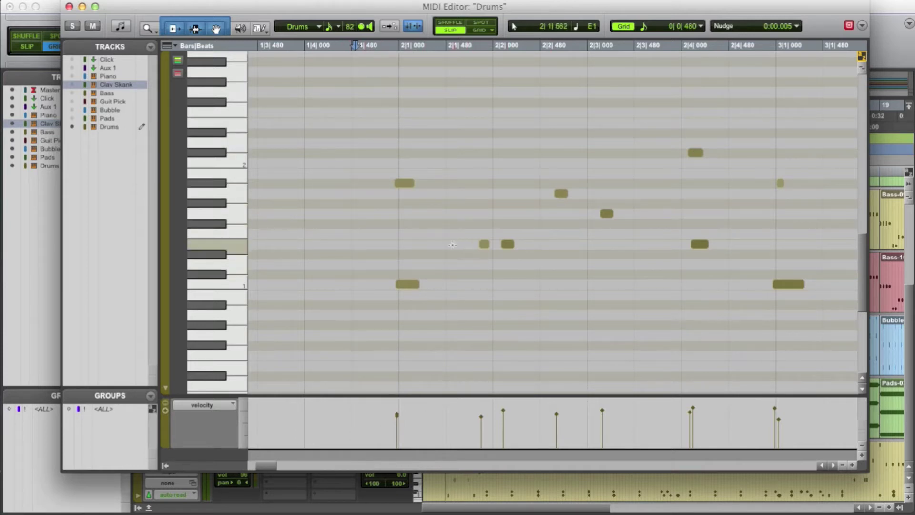
key(space)
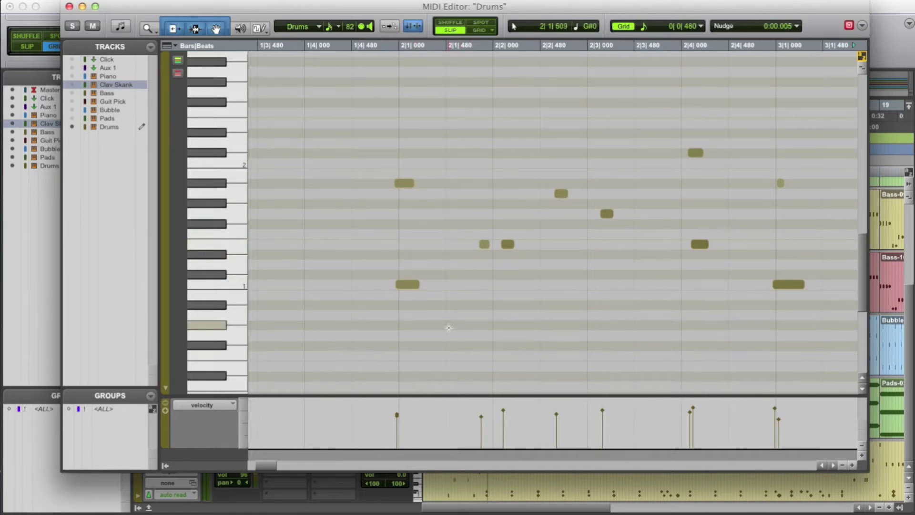
Nudge the two notes at bar 2 beat 1 later and earlier in 5 ms increments, settling just ahead of the beat, and audition them
drag(449, 327, 399, 142)
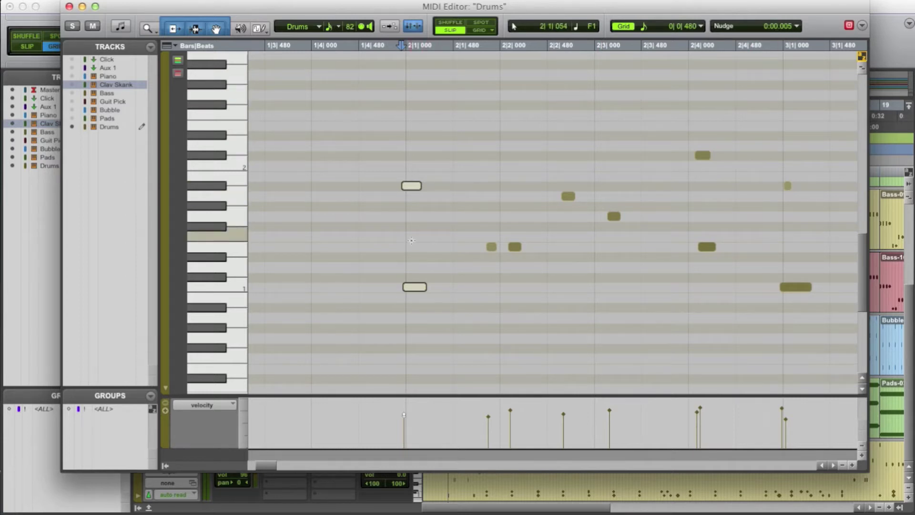
key(KP_Add)
key(KP_Add)
key(KP_Add)
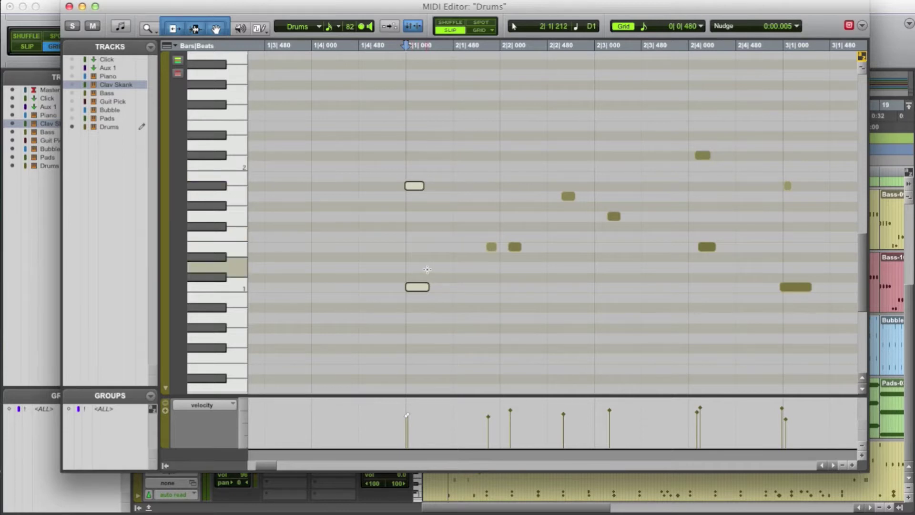
key(KP_Subtract)
key(KP_Subtract)
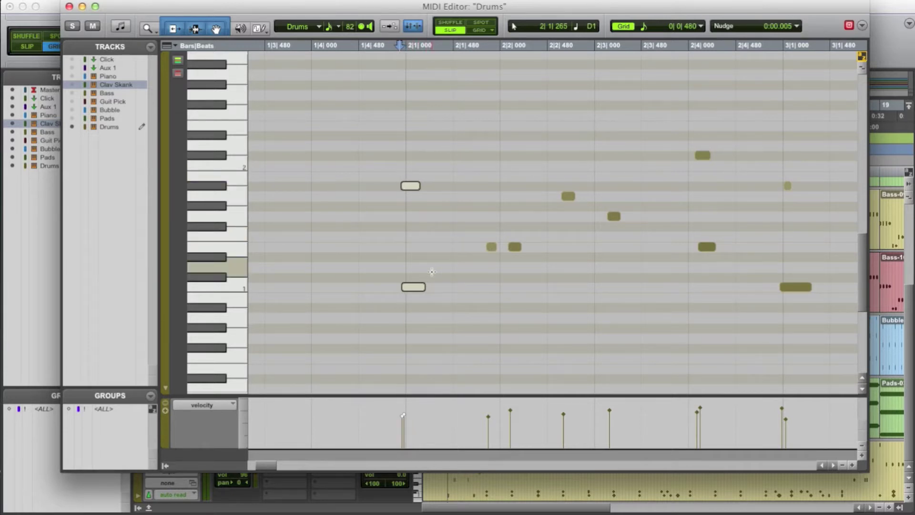
key(KP_Subtract)
key(KP_Subtract)
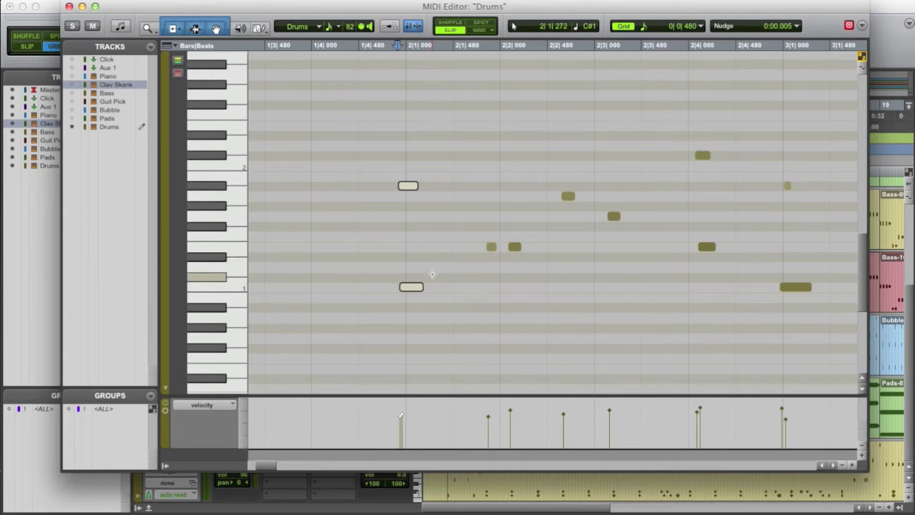
key(KP_Add)
key(KP_Add)
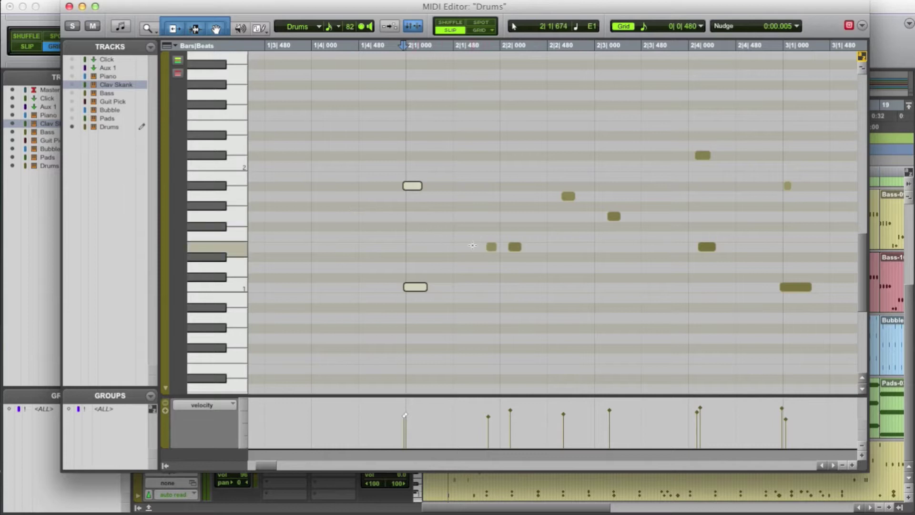
click(387, 237)
key(space)
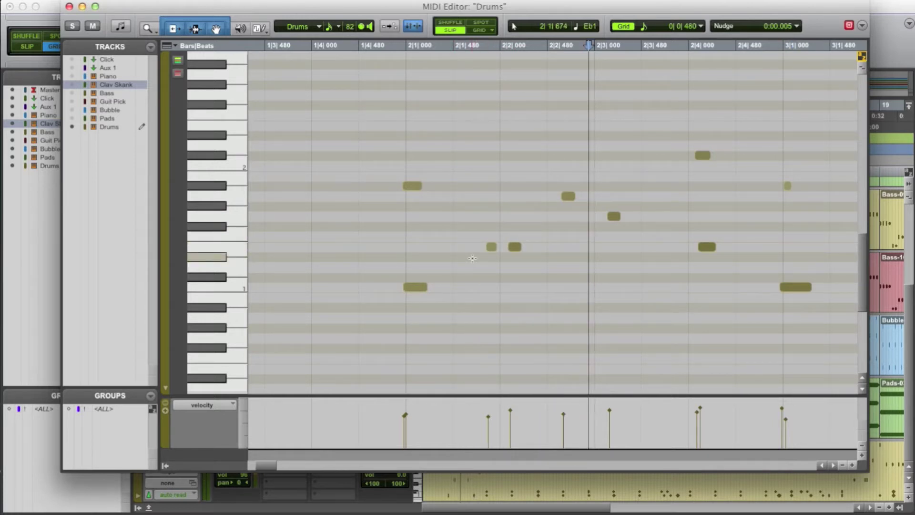
Set the grid to 1/16 notes and nudge the two E1 notes around bar 2 beat 2 earlier in 5 ms steps
click(645, 27)
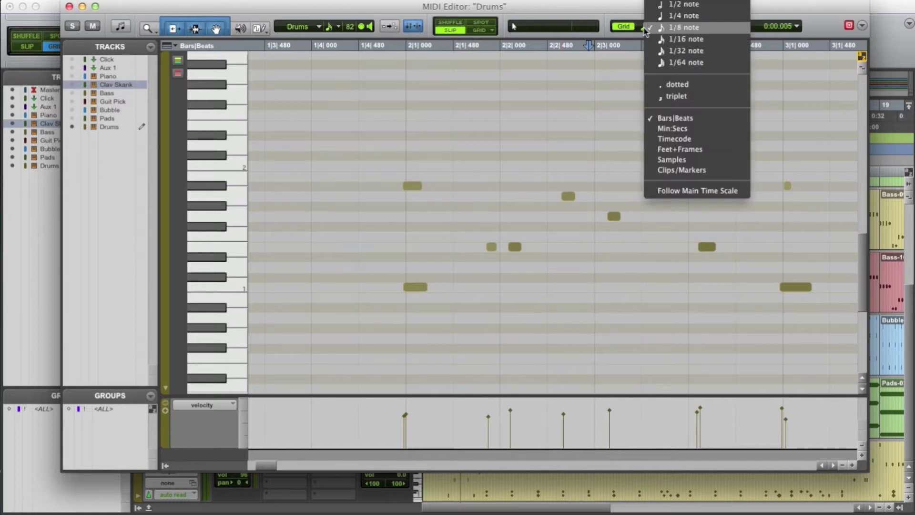
click(680, 42)
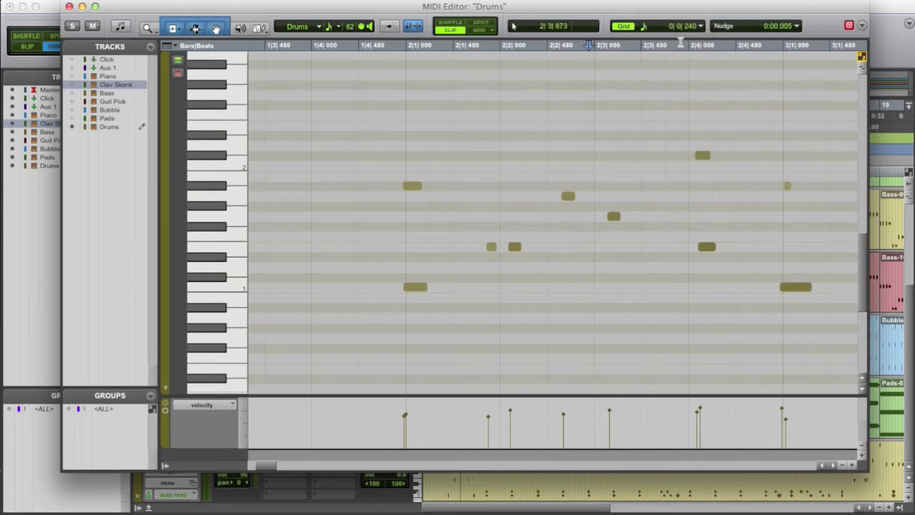
drag(518, 265, 487, 248)
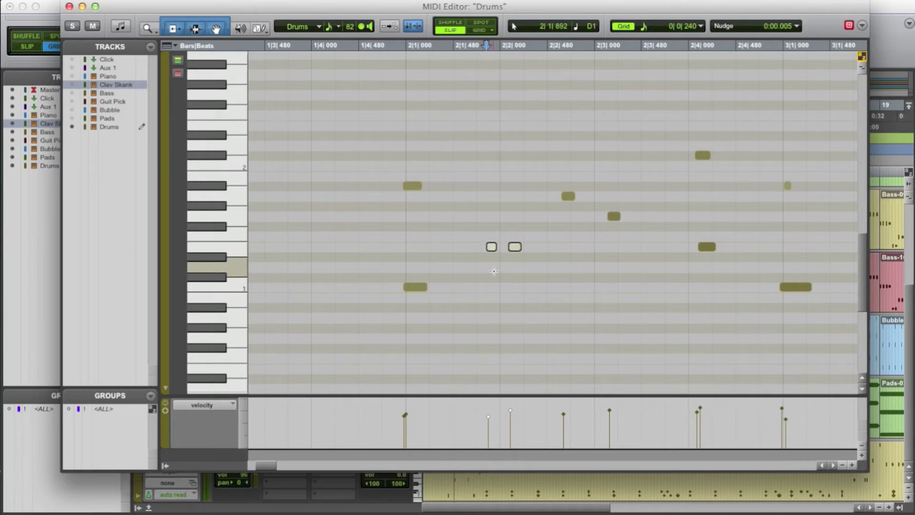
key(KP_Subtract)
key(KP_Subtract)
key(KP_Subtract)
key(KP_Subtract)
key(KP_Subtract)
key(KP_Subtract)
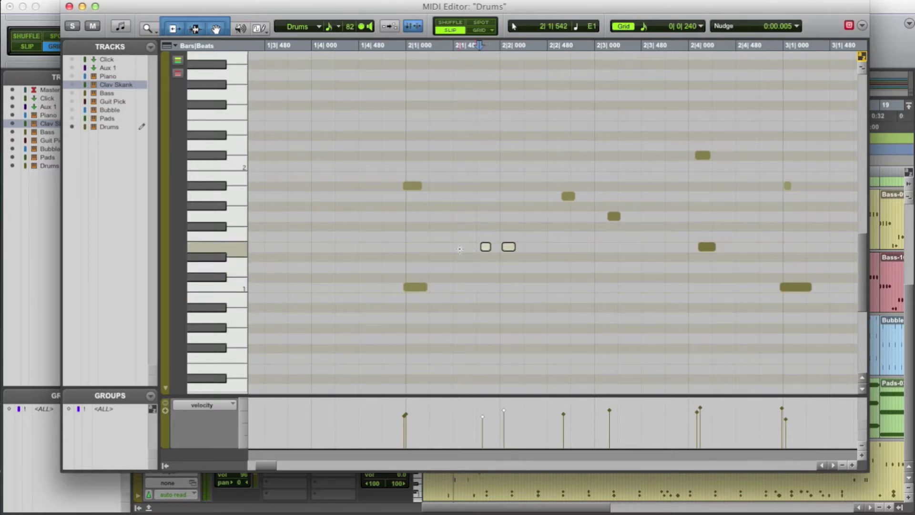
Add a D1 note at about 2|1|480, ahead of the two E1 notes, and audition the D1 and E1 sounds
click(460, 247)
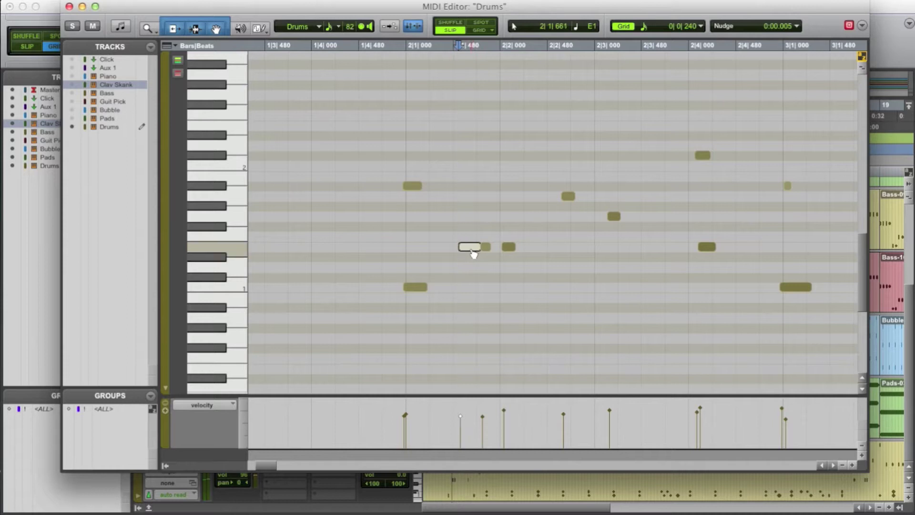
drag(470, 248, 468, 249)
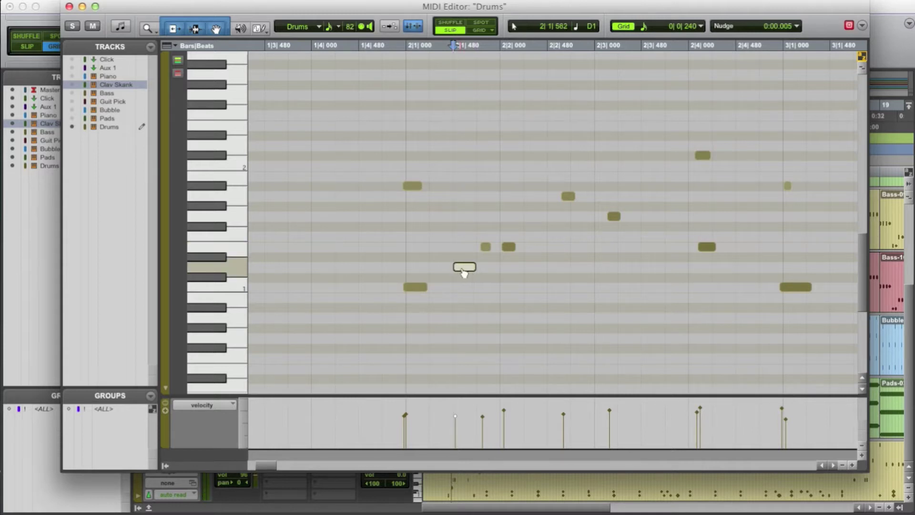
click(225, 267)
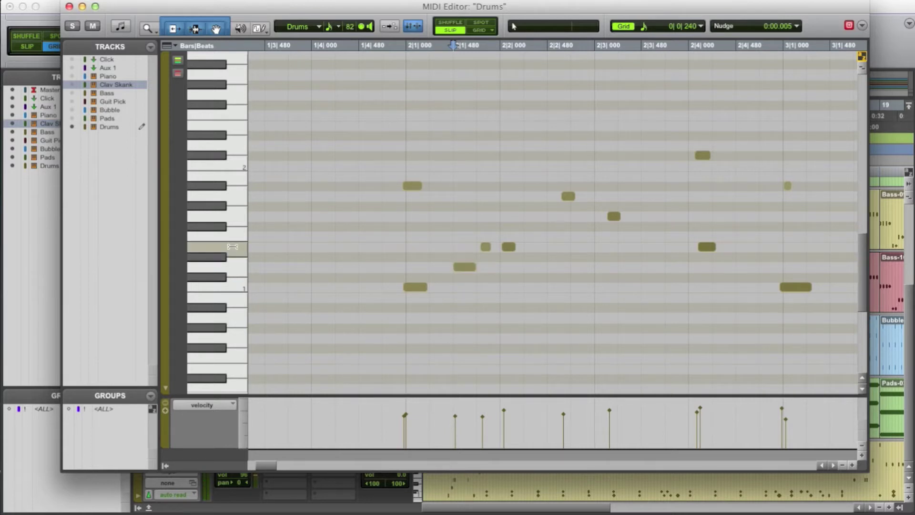
click(231, 246)
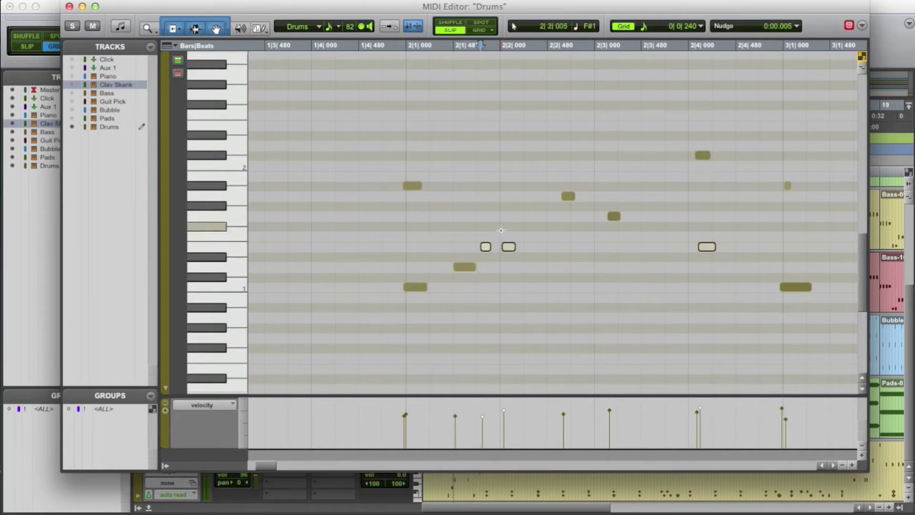
Lower the velocities of the D1 and E1 notes leading into bar 2 beat 2, D1 most, shift that E1 slightly earlier, and audition
click(500, 261)
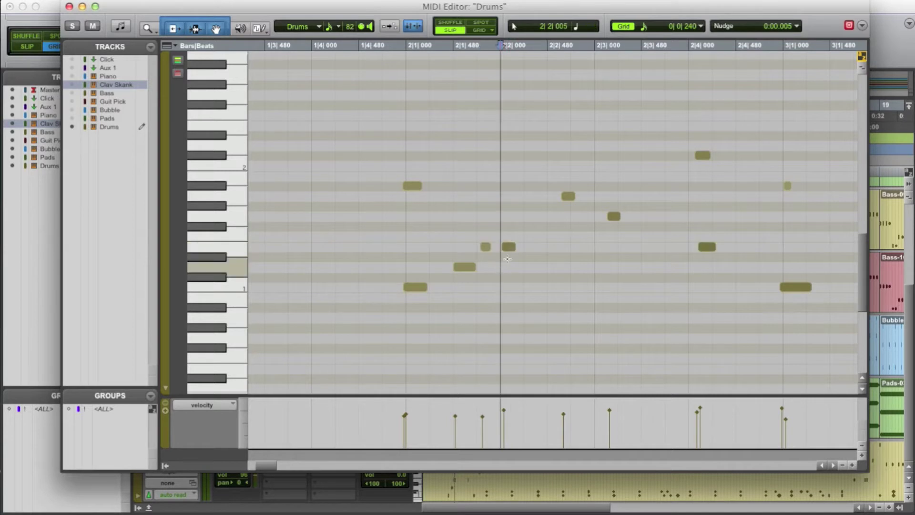
click(512, 252)
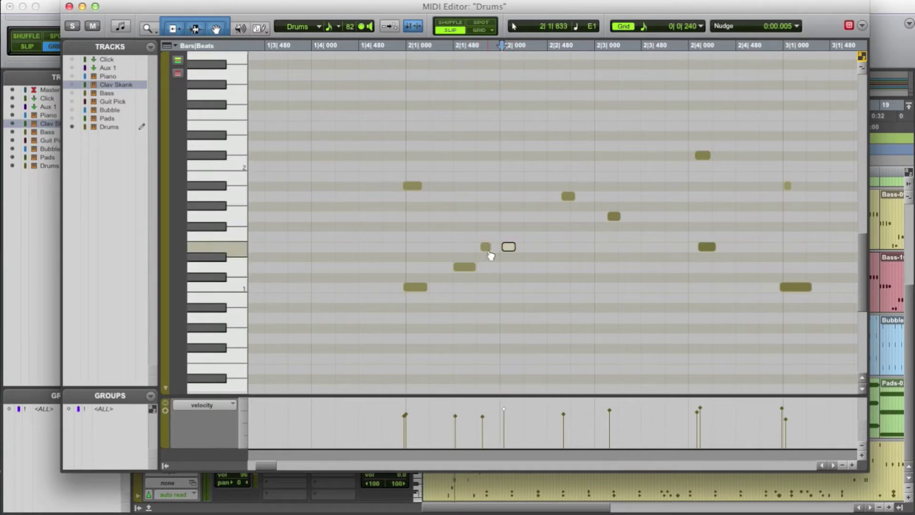
drag(484, 274, 477, 261)
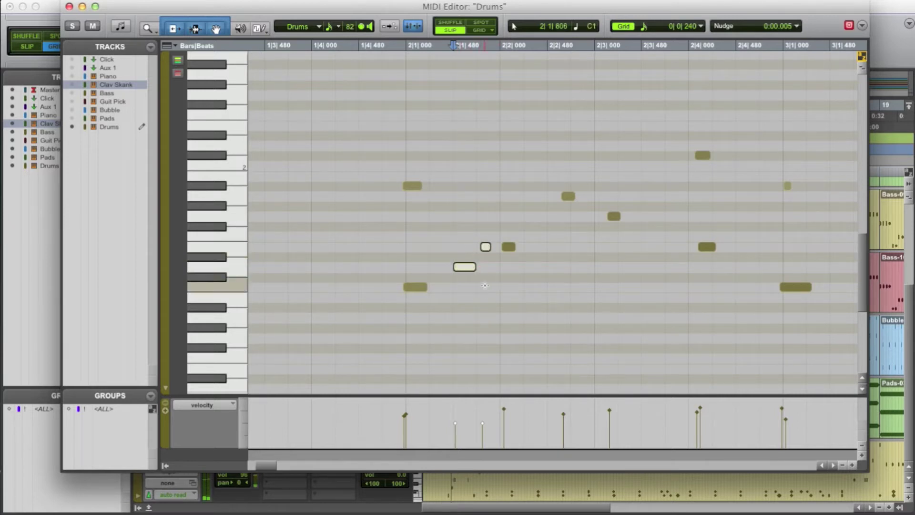
click(465, 266)
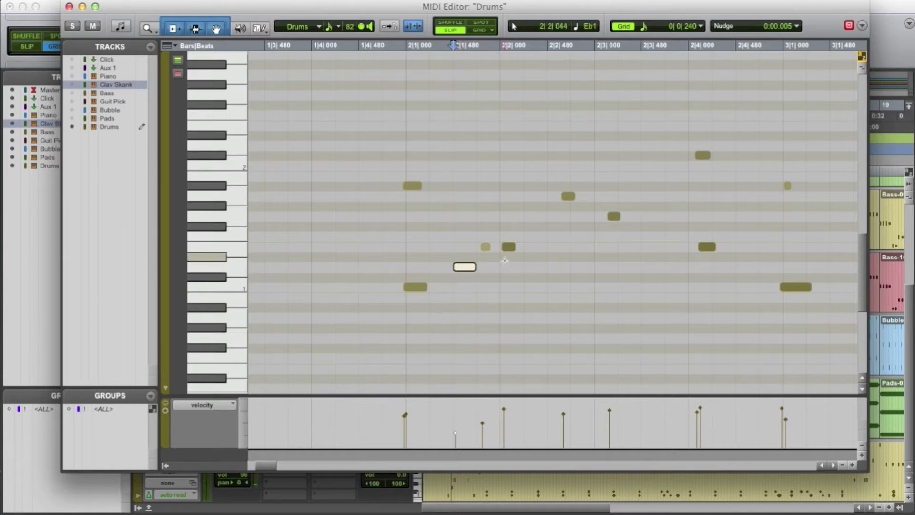
click(485, 247)
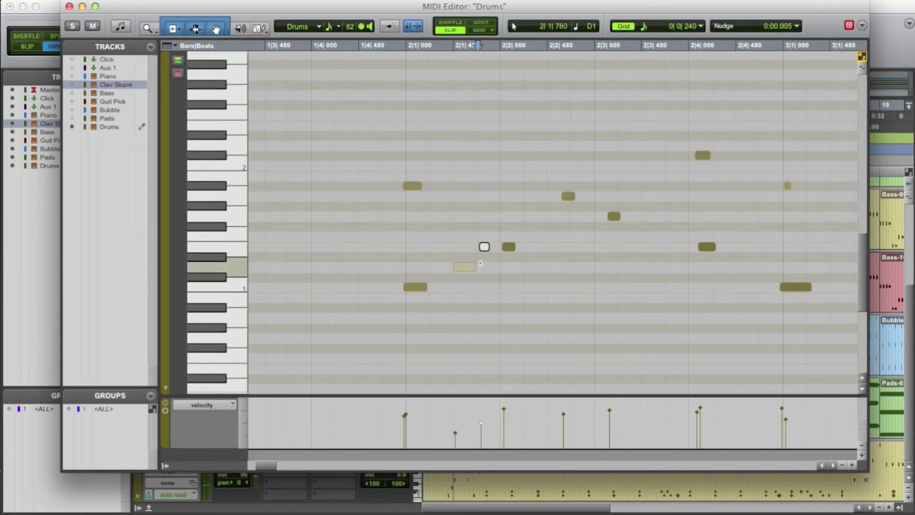
click(357, 226)
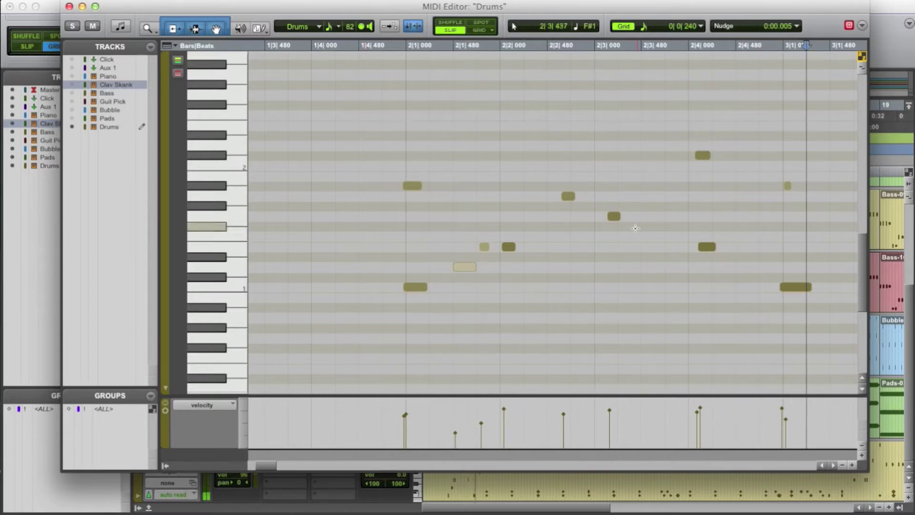
Shift the four notes from about 2|2|480 through bar 2 beat 4 slightly earlier together
drag(632, 232, 553, 167)
drag(548, 104, 725, 263)
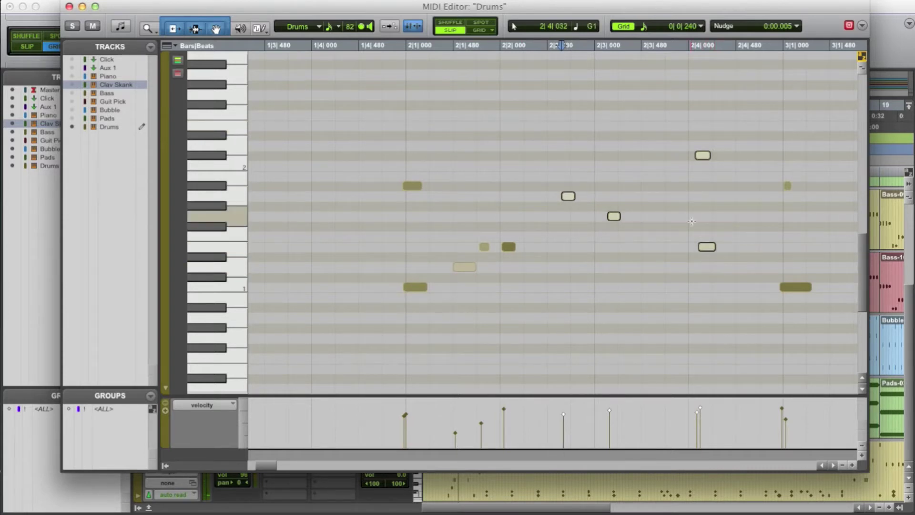
drag(699, 155, 695, 155)
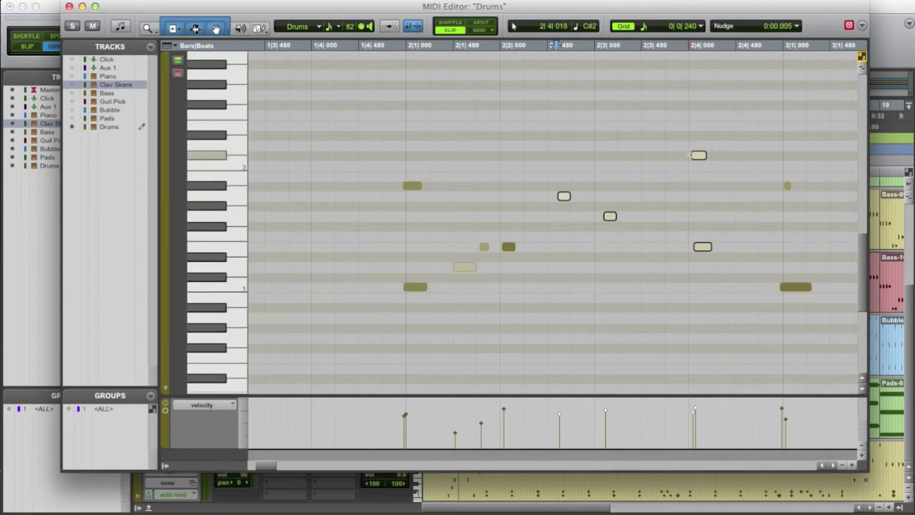
Move the E1 note at bar 2 beat 4 slightly earlier to line up with the C#2 note above it
click(701, 270)
click(703, 247)
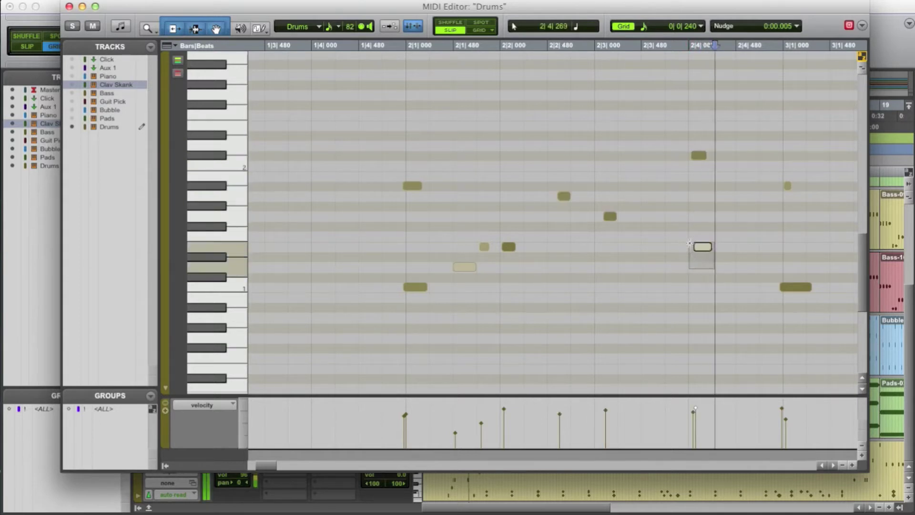
click(698, 155)
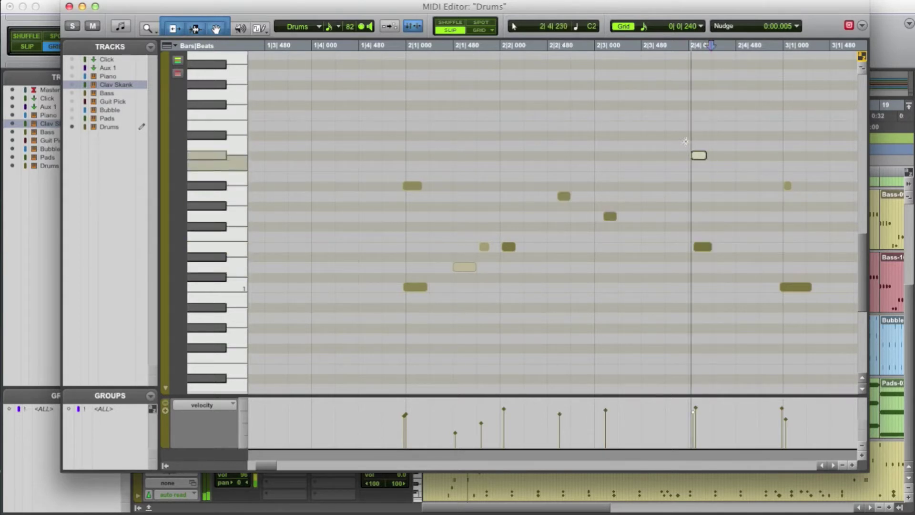
click(703, 247)
click(699, 155)
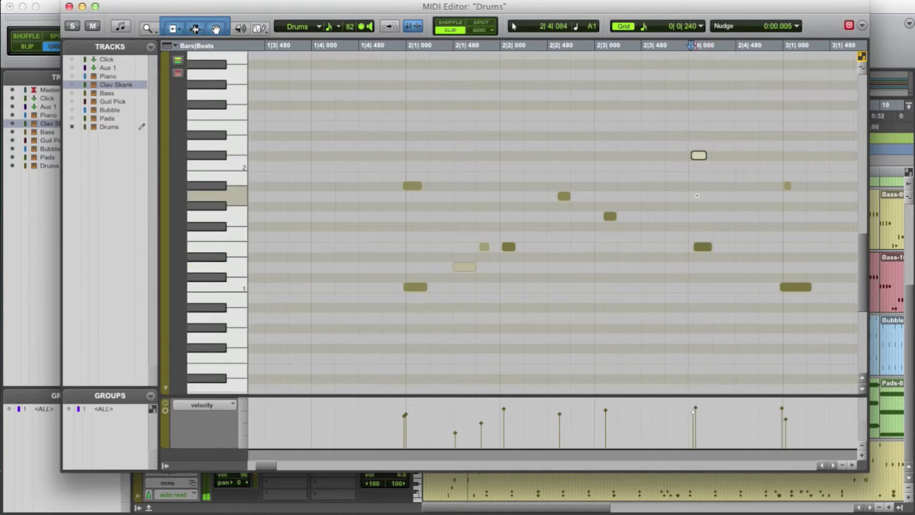
click(701, 247)
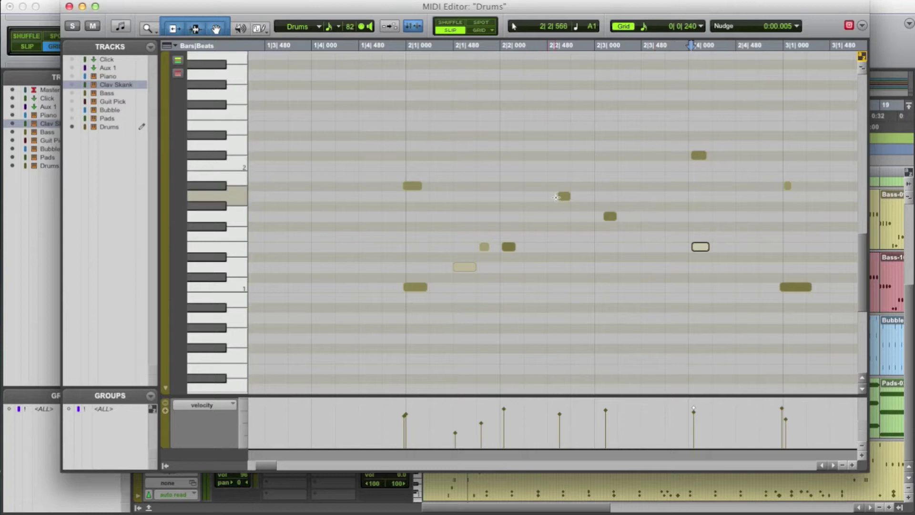
Set the grid to 1/8 notes and shift the A1 and G1 notes near 2|2|480 and bar 2 beat 3 earlier
click(646, 28)
click(701, 27)
click(644, 28)
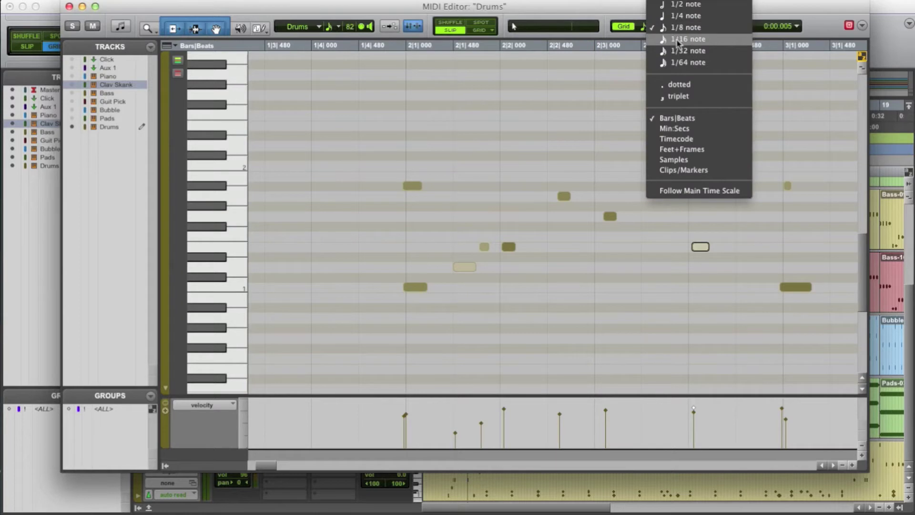
click(617, 237)
drag(555, 174, 604, 223)
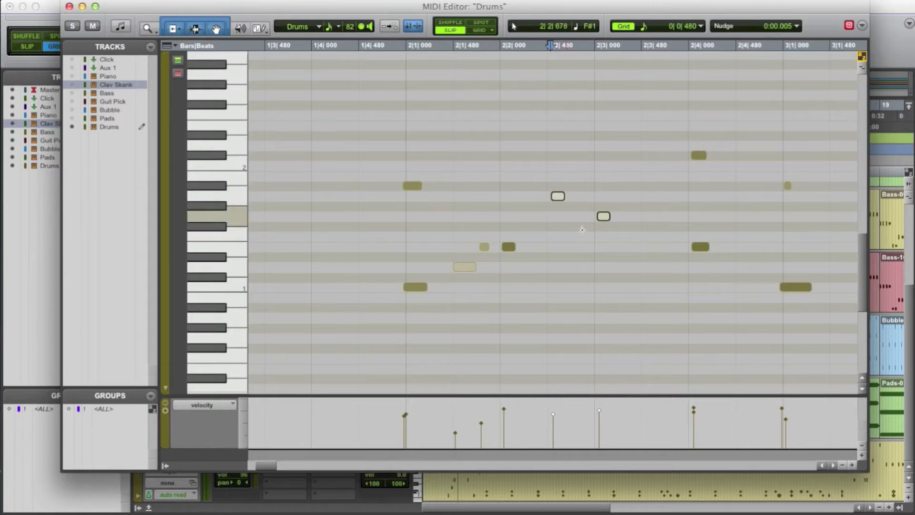
Audition the adjusted drum fill from about 1|4|097
click(544, 198)
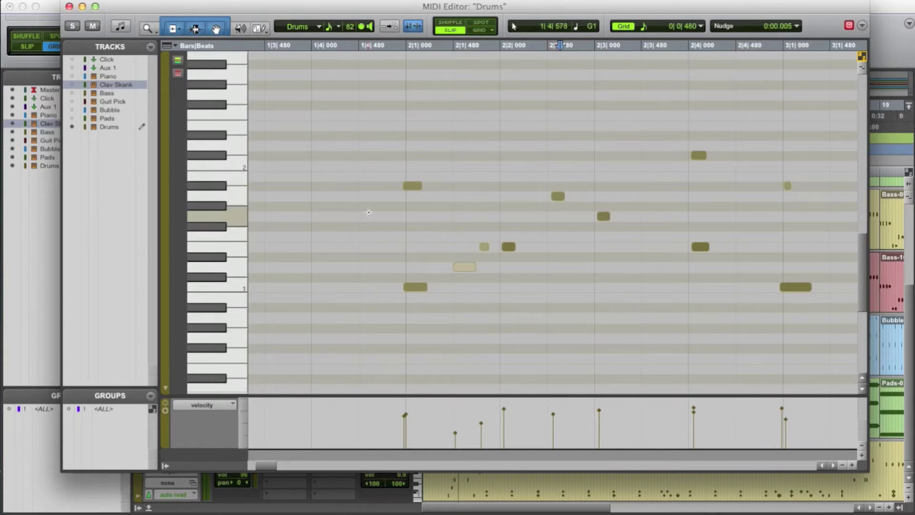
click(322, 222)
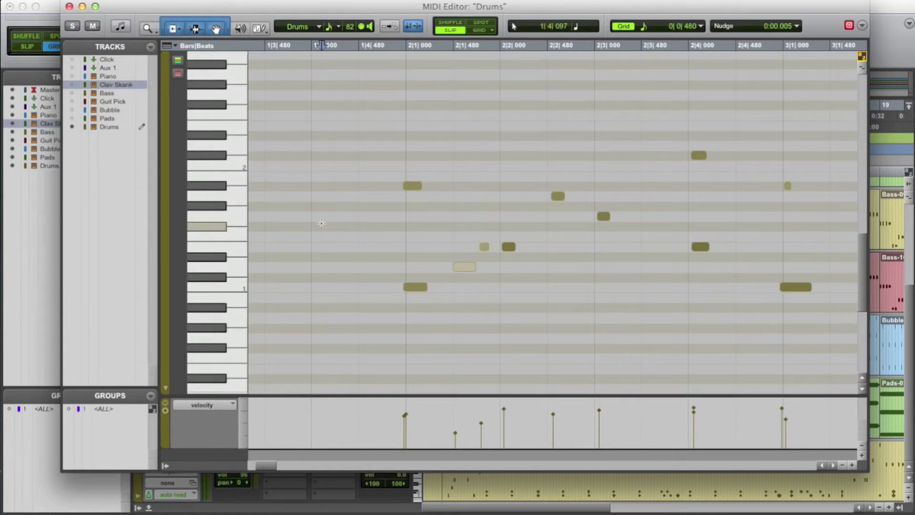
key(space)
Fine-tune the E1 and C#2 notes at bar 2 beat 4, moving E1 slightly earlier so that they start together
scroll(740, 307, right, 5)
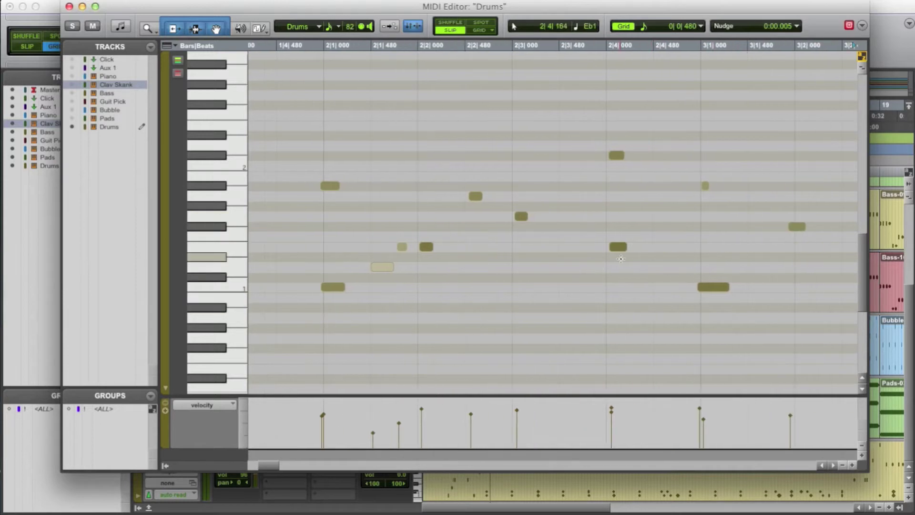
drag(647, 269, 594, 112)
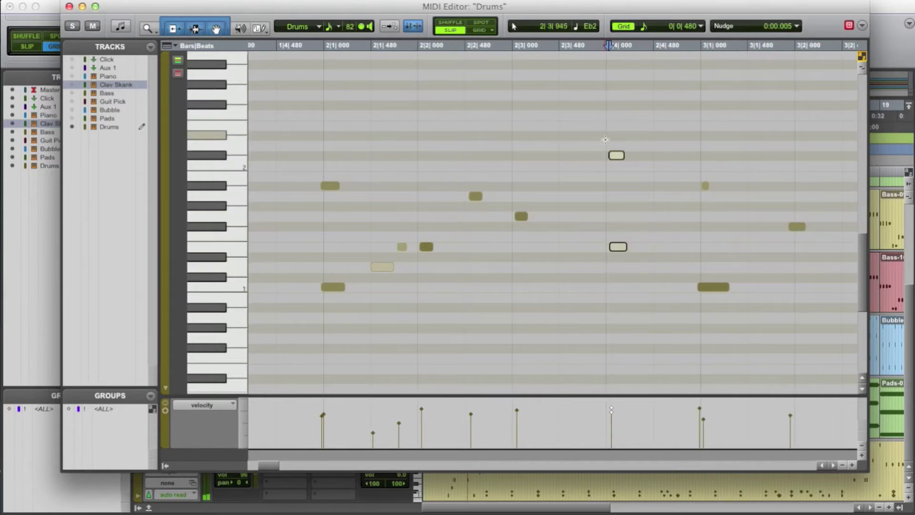
key(comma)
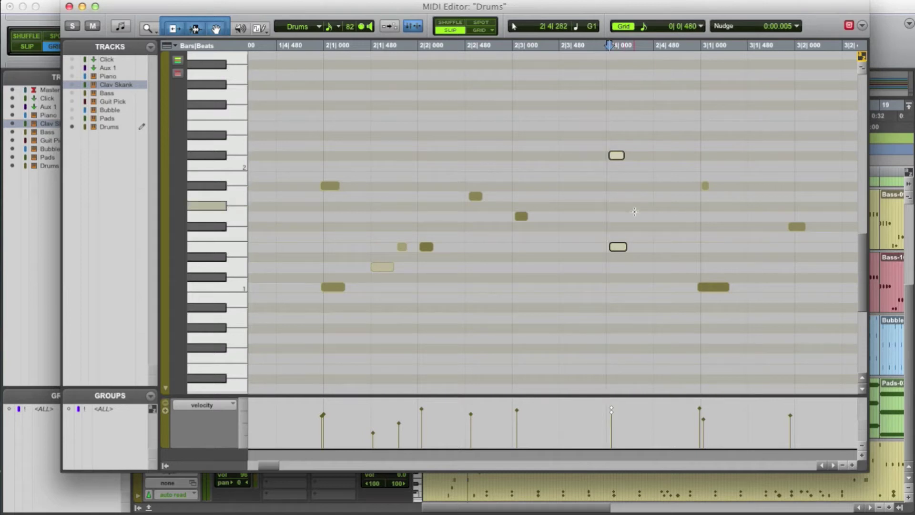
click(621, 247)
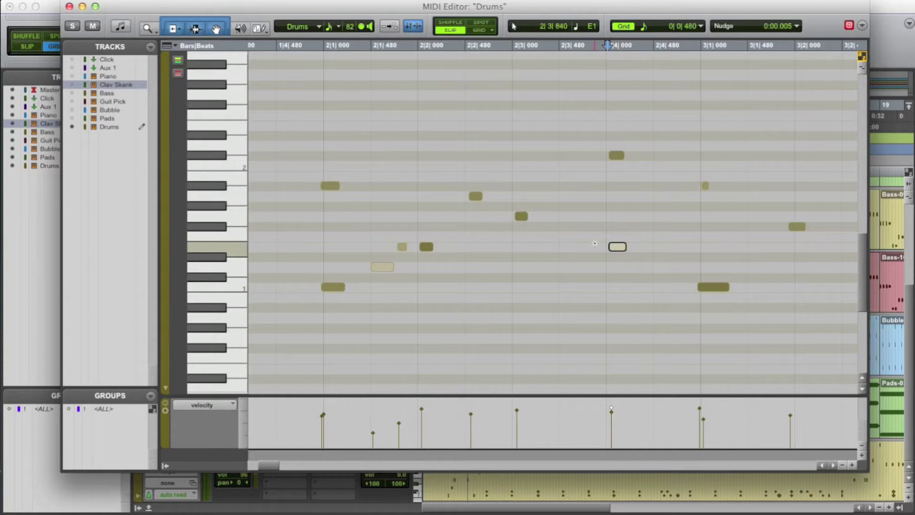
Move the C1 note at bar 3 beat 1 slightly later to align with the Bb1 note, and audition from just after 2|3
click(707, 286)
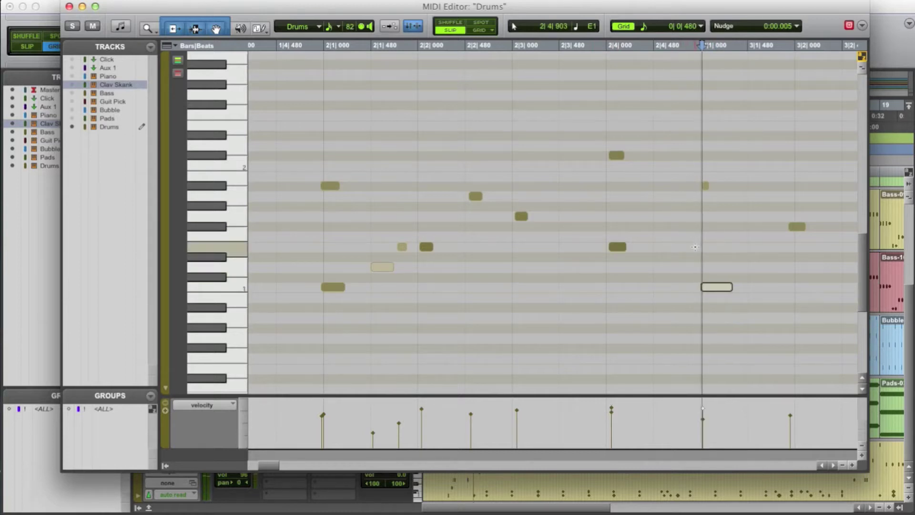
click(705, 185)
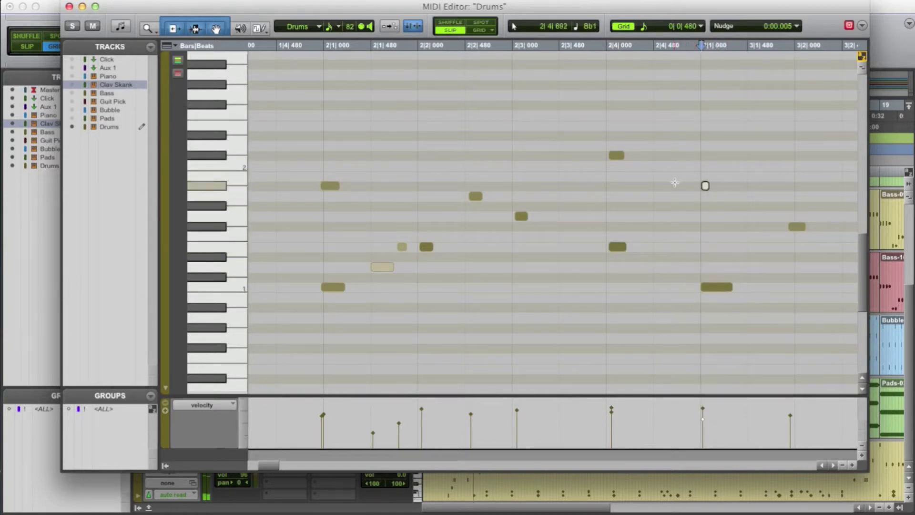
mouse_move(706, 187)
mouse_down()
mouse_move(702, 223)
mouse_move(704, 186)
mouse_up()
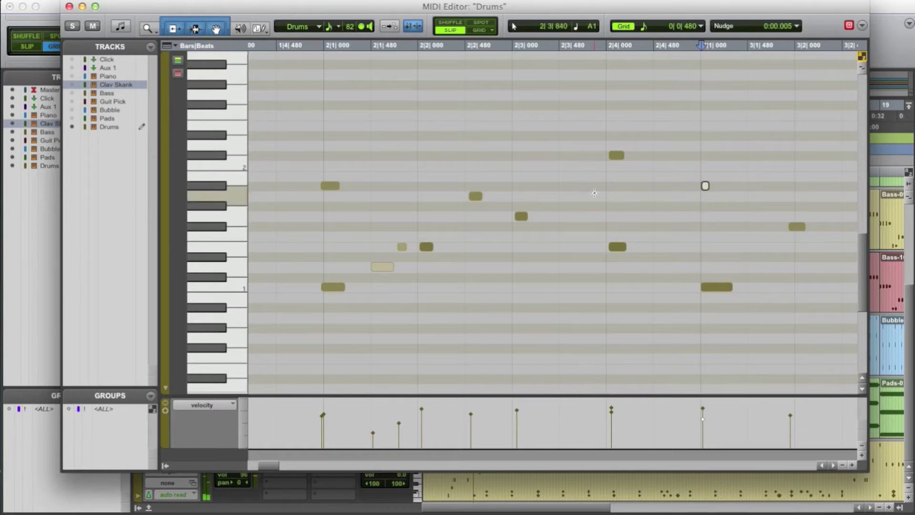
click(534, 171)
key(space)
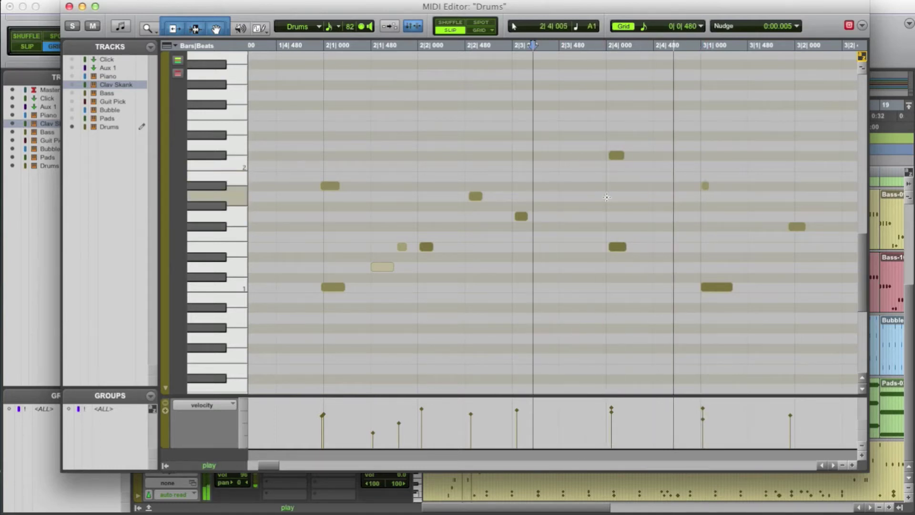
key(space)
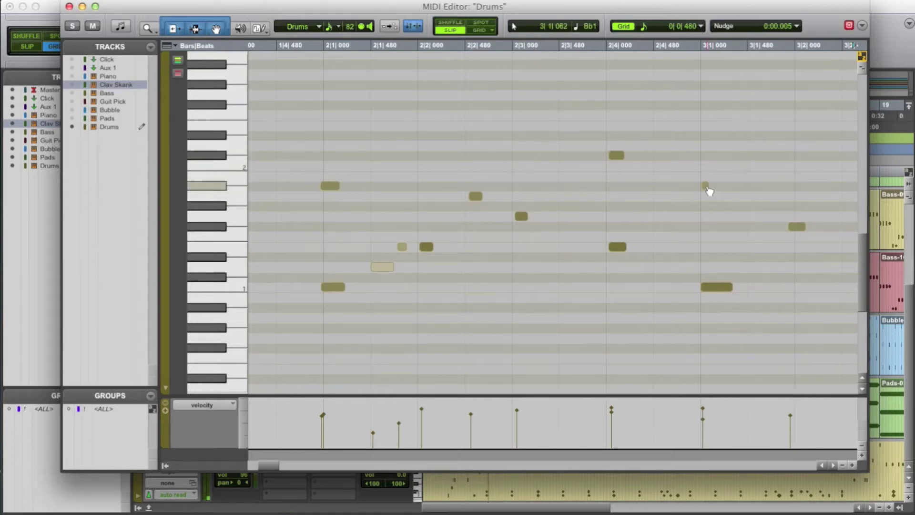
Lower the short Bb1 note at bar 3 beat 1 to G#1, and nudge the Bb1 and C1 notes at bar 2 beat 1 slightly later
drag(706, 188, 703, 237)
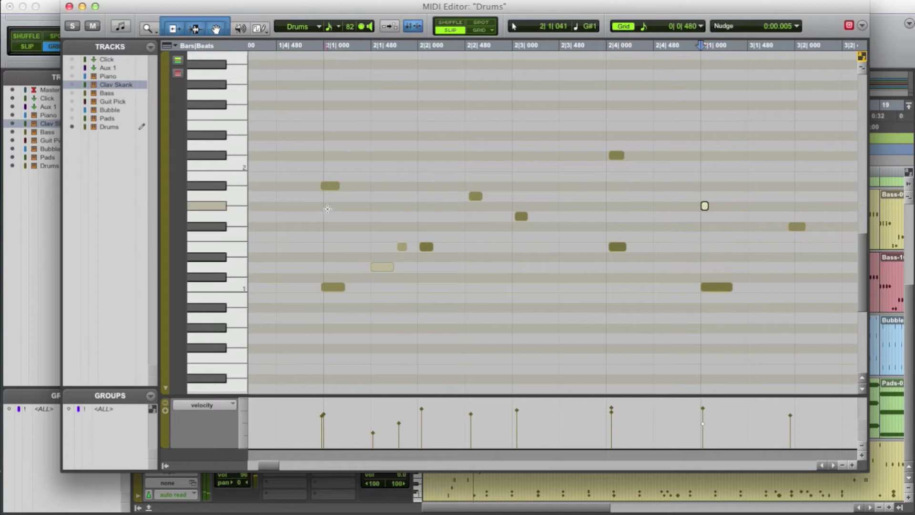
drag(339, 313, 316, 149)
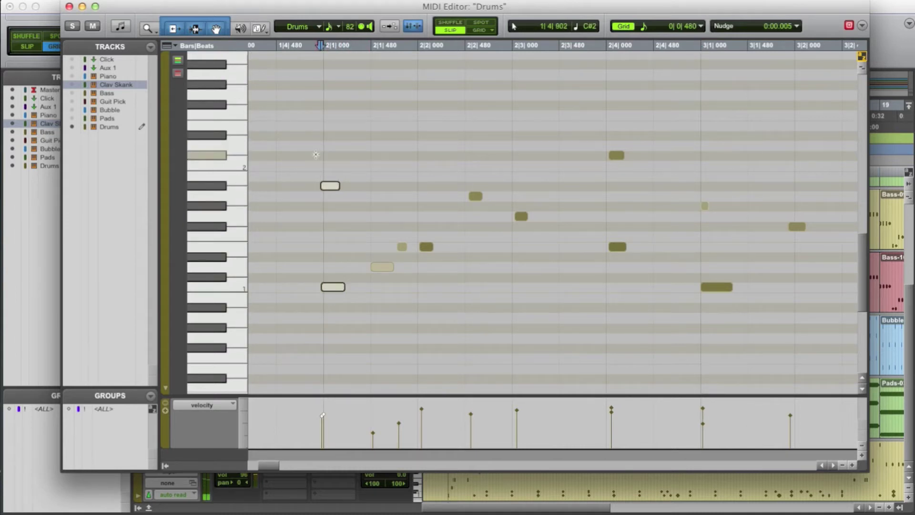
key(KP_Add)
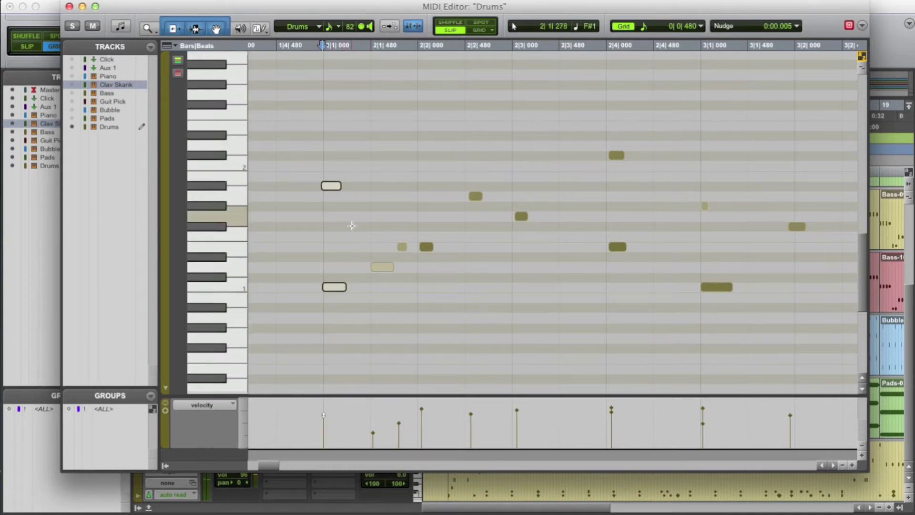
click(304, 228)
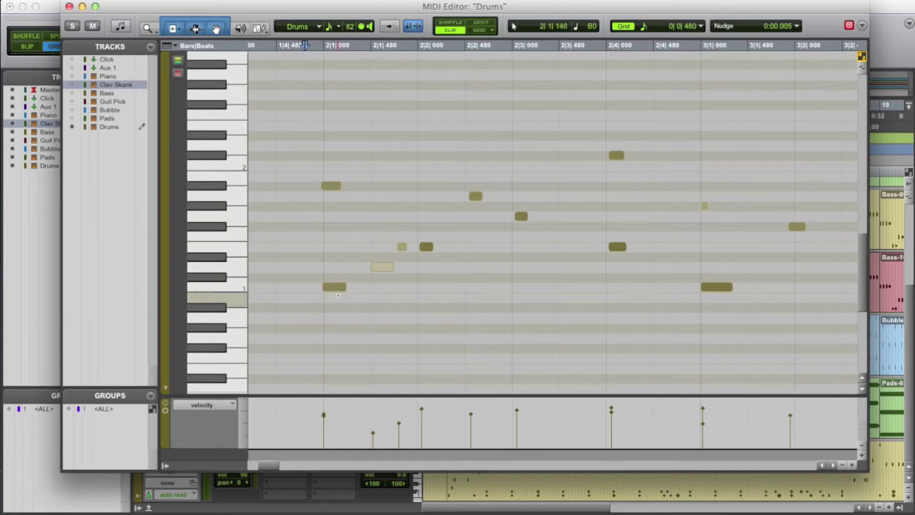
Audition the drum part from just before bar 2, and again from just before bar 3
click(280, 175)
key(space)
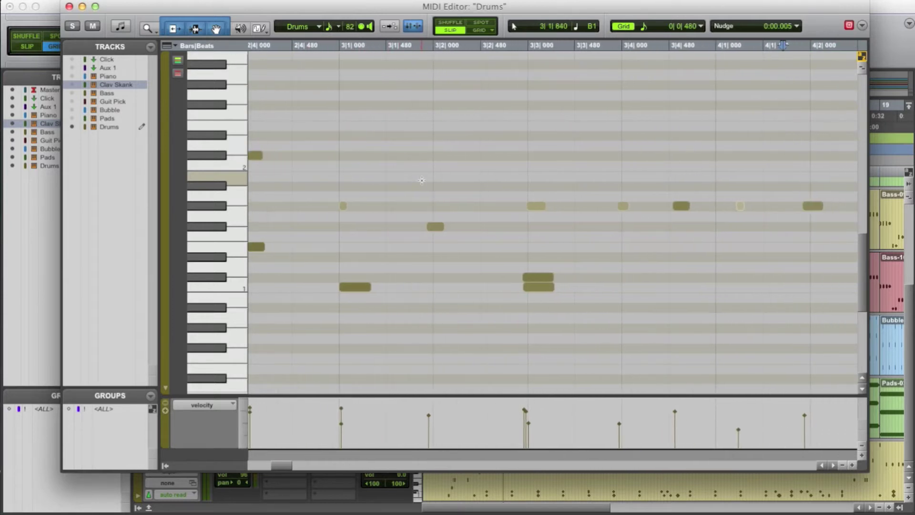
click(333, 174)
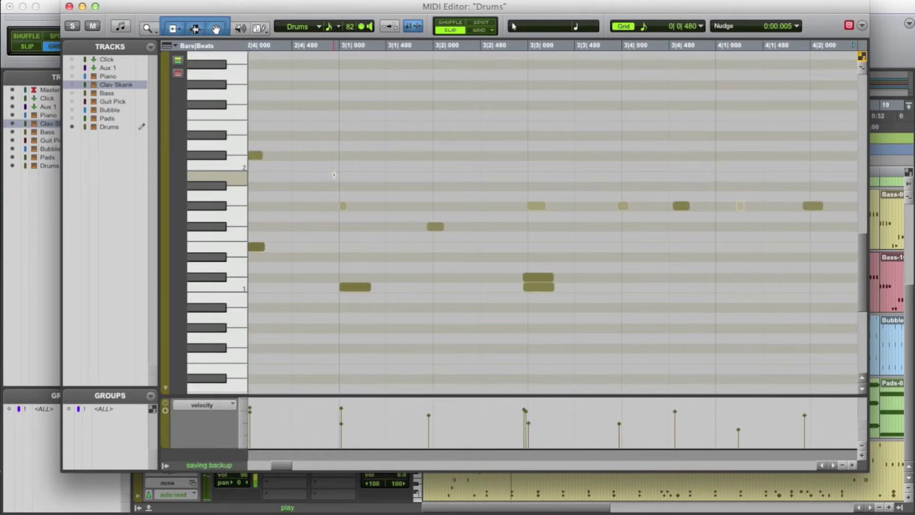
Nudge the notes near beats 2, 3 and 4 of bar 3 later, and align the beat 3 G#1 note with the C1 and C#1 notes
scroll(467, 195, right, 1)
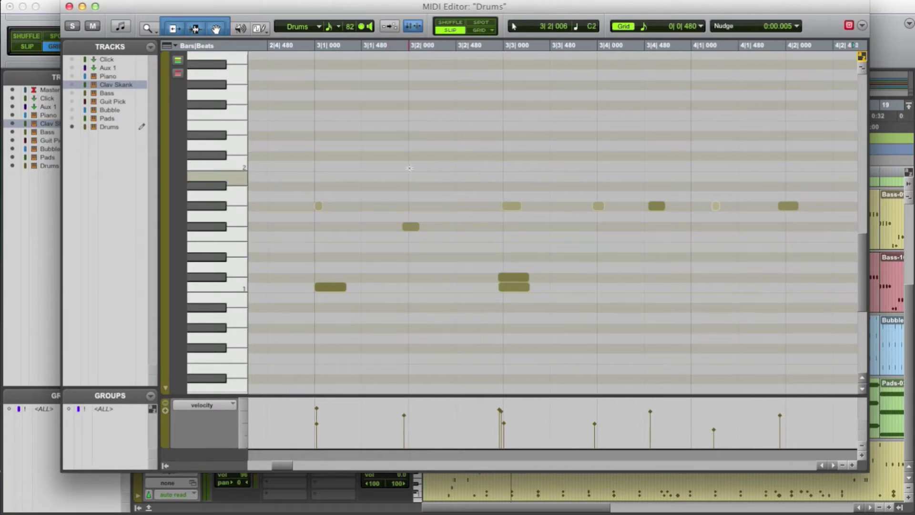
mouse_move(409, 145)
mouse_down()
mouse_move(530, 267)
mouse_move(611, 331)
mouse_up()
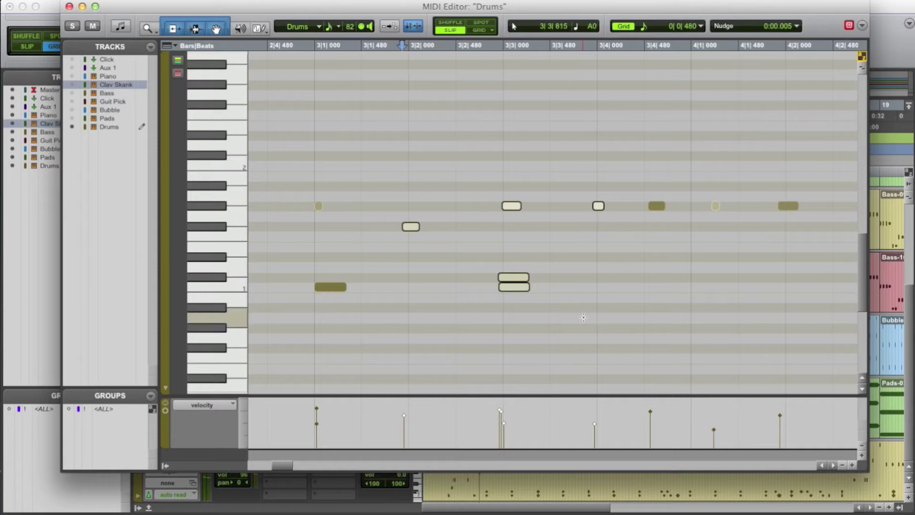
key(KP_Add)
key(KP_Add)
key(KP_Add)
key(KP_Add)
key(KP_Add)
key(KP_Add)
key(KP_Add)
key(KP_Add)
key(KP_Add)
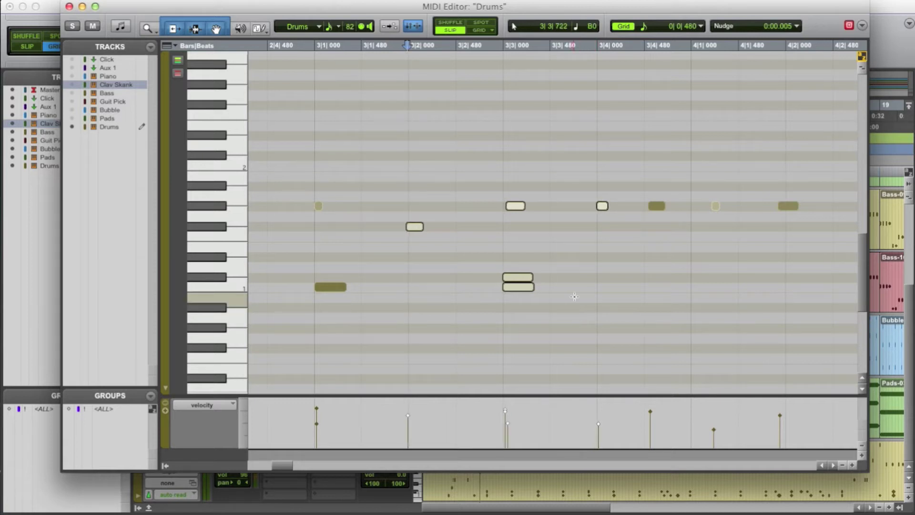
click(476, 300)
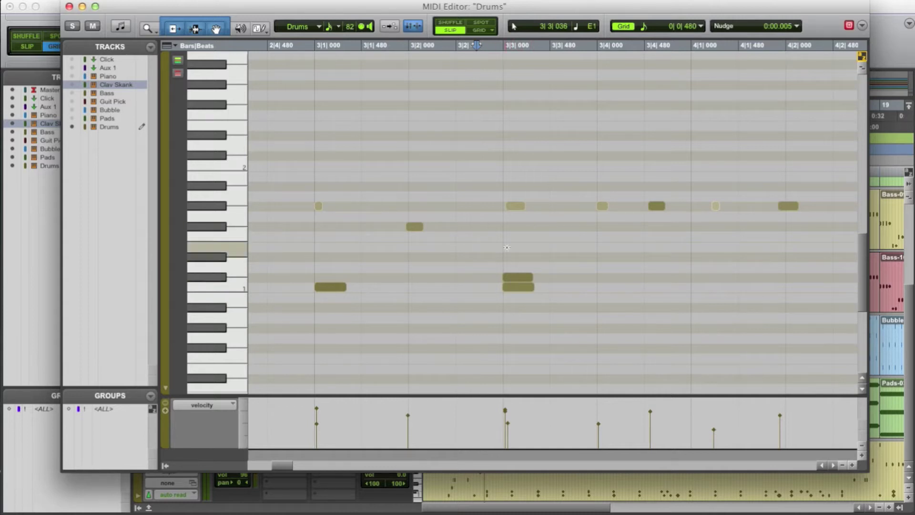
drag(515, 206, 514, 206)
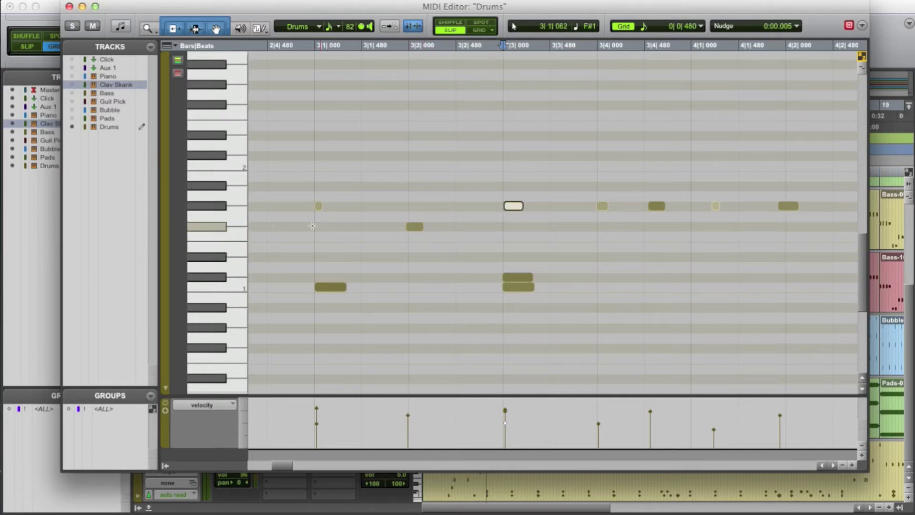
Audition the adjusted notes of bar 3 twice, starting from about 2|4|685 and 2|4|626
click(287, 227)
key(space)
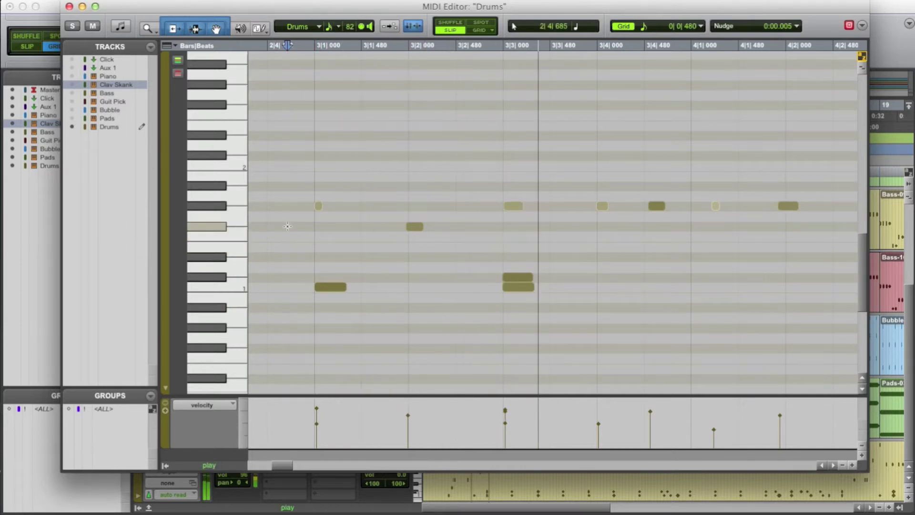
key(space)
click(282, 227)
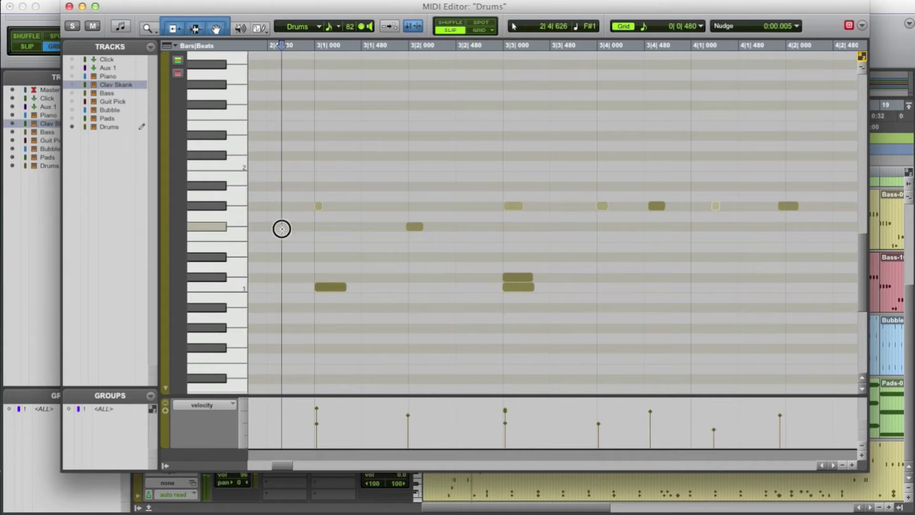
key(space)
key(space)
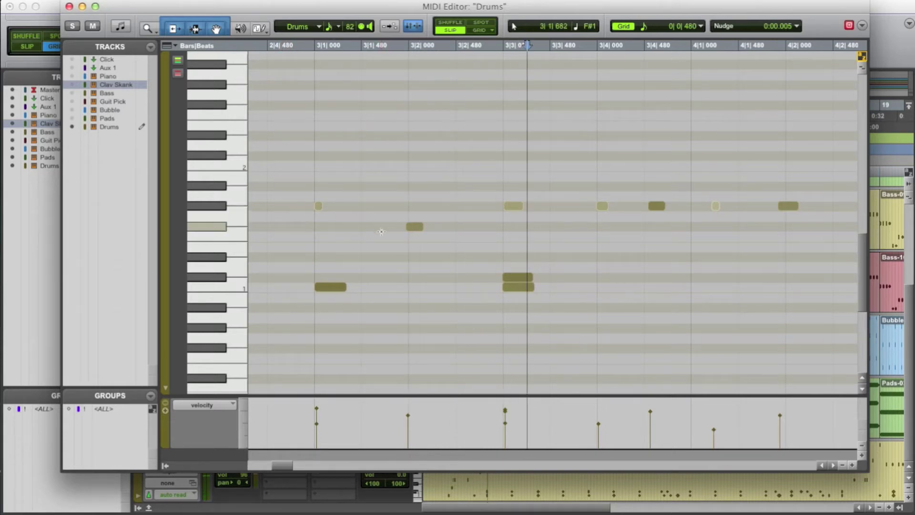
Raise the F#1 note at bar 3 beat 2 to G#1, and audition the passage from just before bar 3
drag(414, 228, 415, 206)
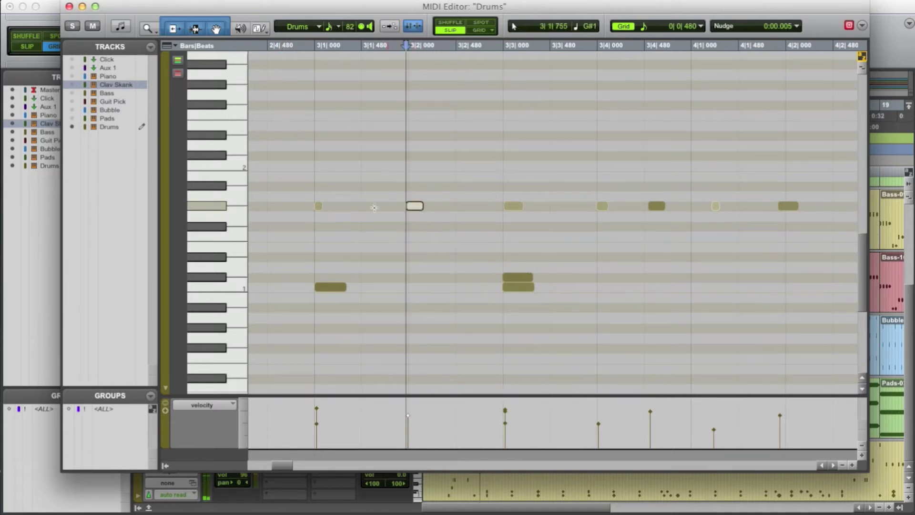
click(223, 206)
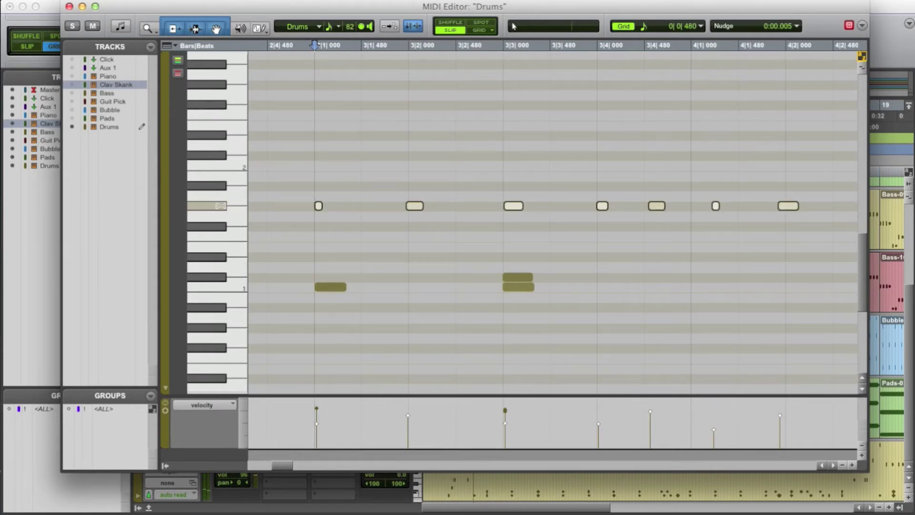
click(210, 229)
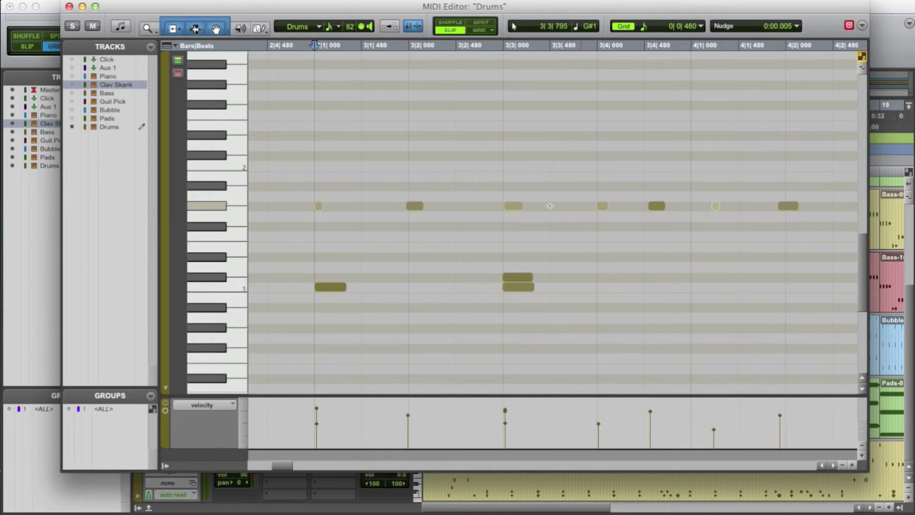
click(309, 214)
key(space)
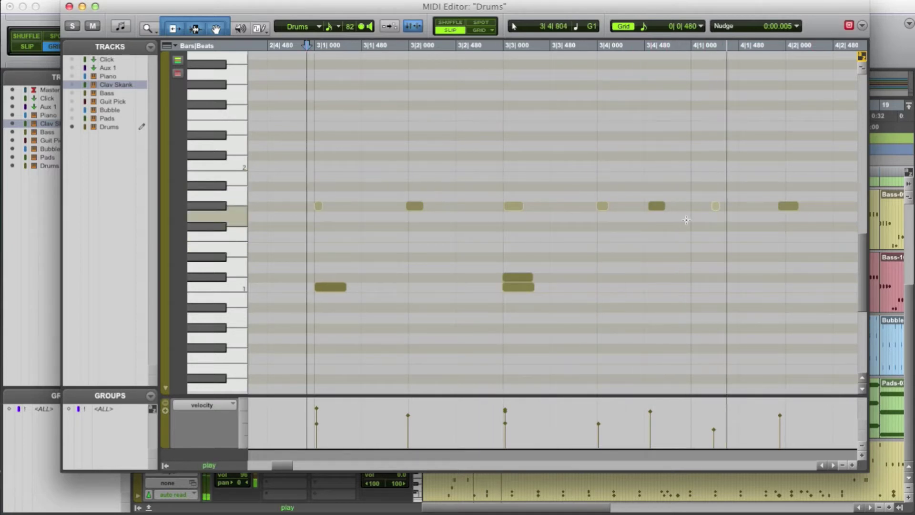
key(space)
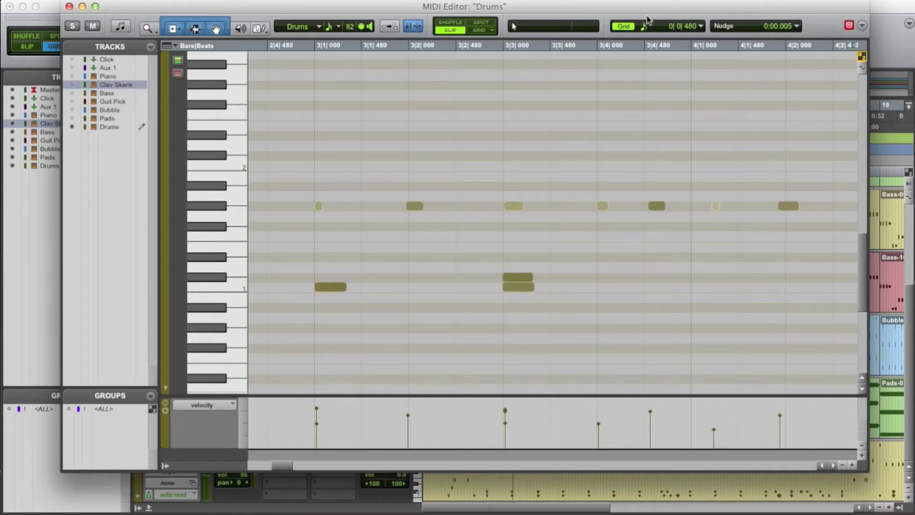
Set the grid to 0|0|240 and add an F#1 note at about 3|1|480 with a reduced velocity
click(644, 26)
click(644, 67)
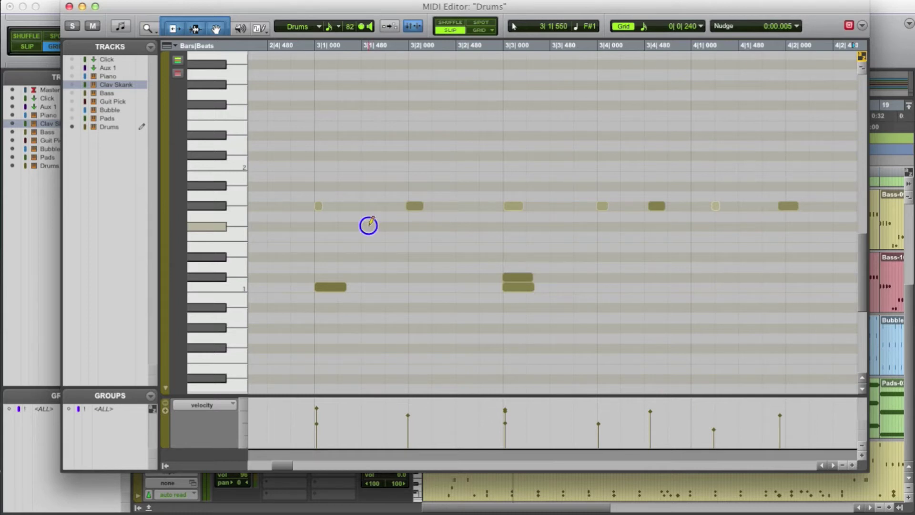
click(369, 225)
drag(378, 227, 375, 232)
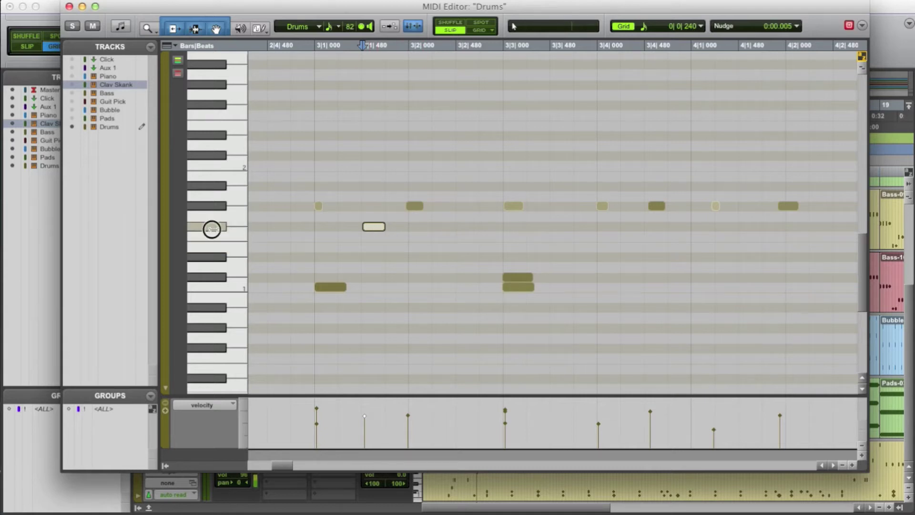
drag(374, 226, 374, 331)
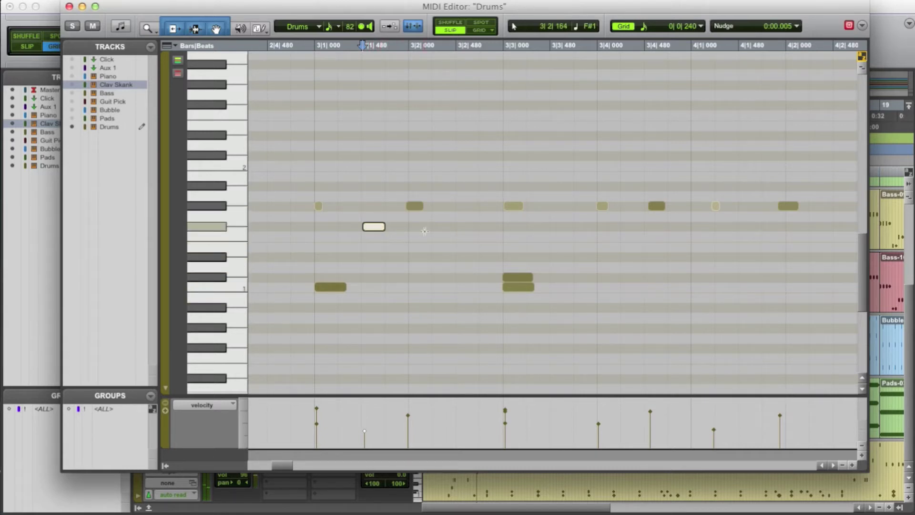
Nudge the G#1 note at bar 3 beat 2 slightly later, and add an F#1 note with reduced velocity at about 3|2|480
click(415, 206)
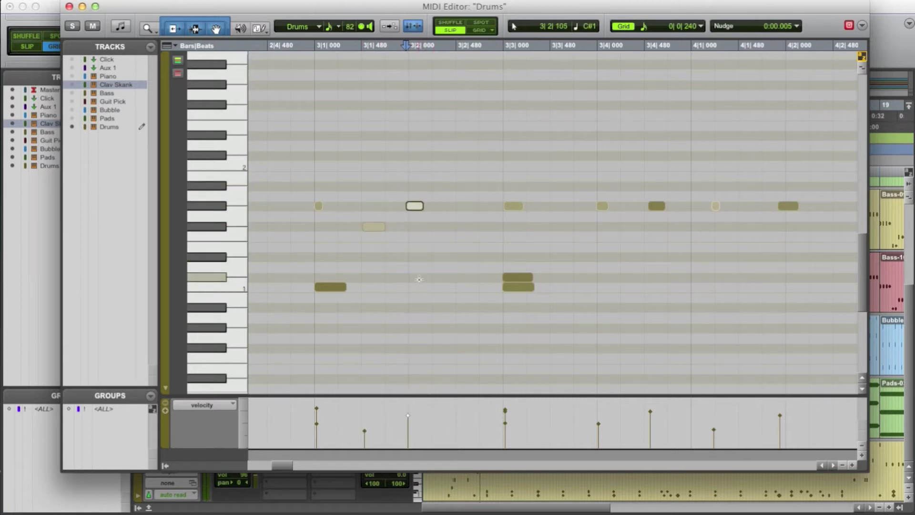
key(plus)
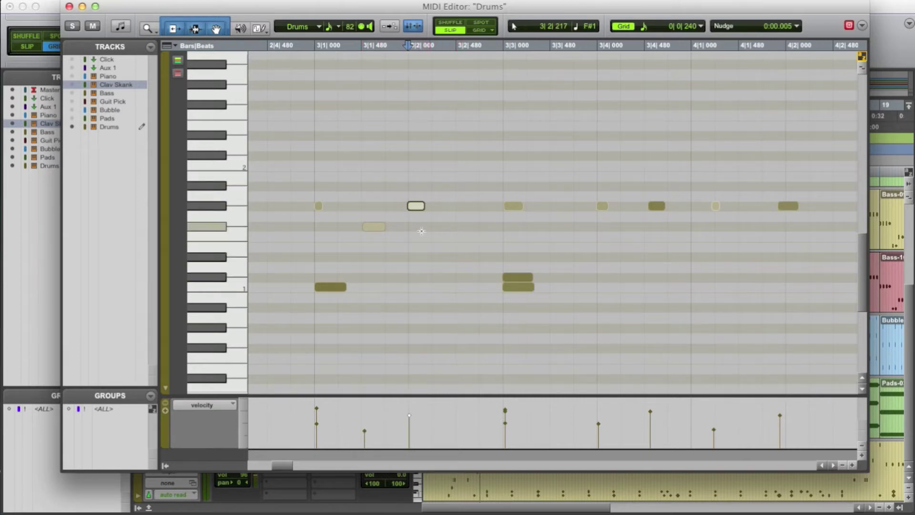
click(375, 227)
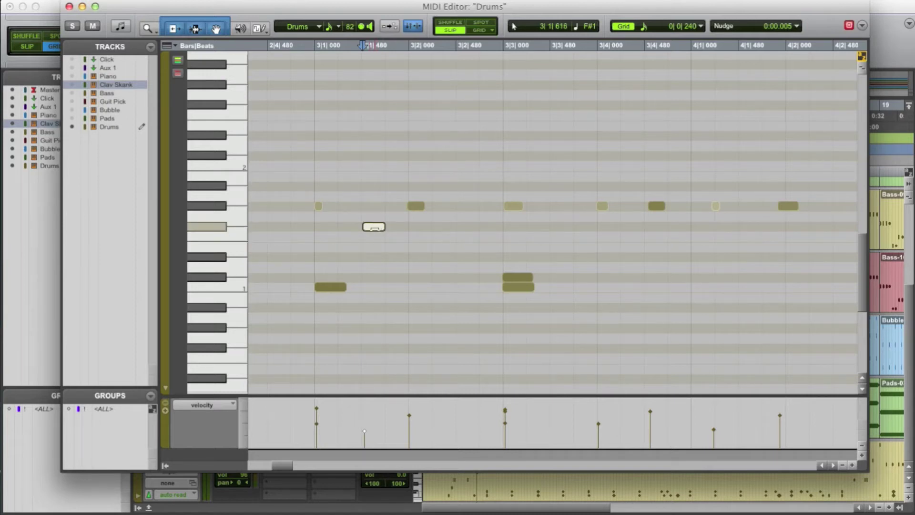
mouse_move(374, 228)
mouse_down()
mouse_move(378, 192)
mouse_move(376, 284)
mouse_move(380, 65)
mouse_move(384, 245)
mouse_move(386, 232)
mouse_up()
click(468, 223)
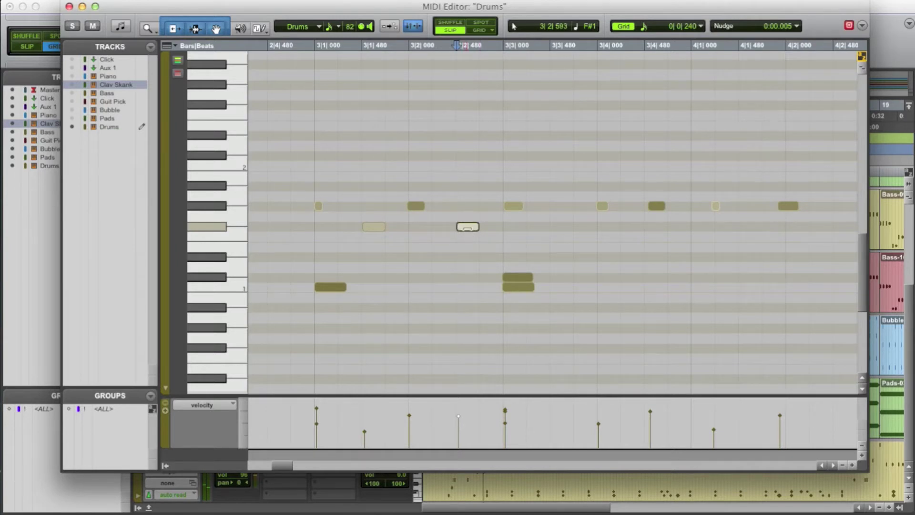
drag(468, 232, 460, 332)
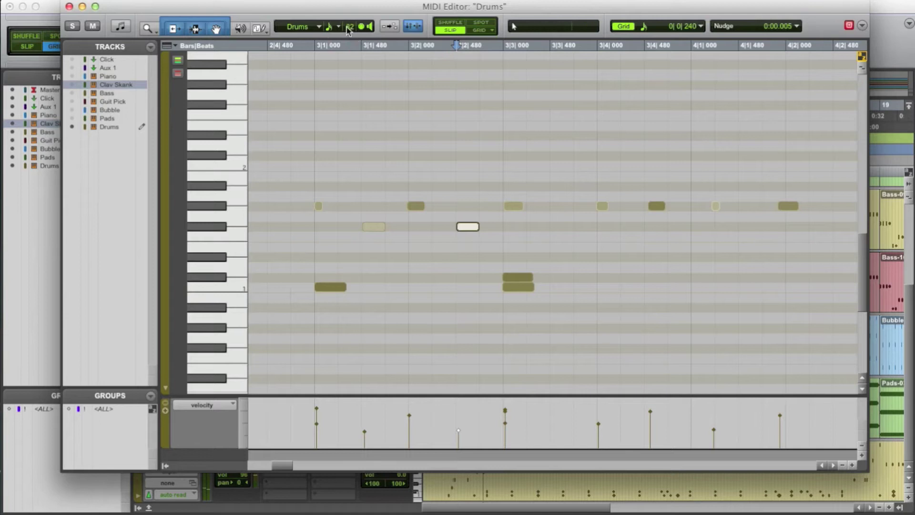
Set the default note velocity to 40 and audition the added notes from just before bar 3
drag(351, 27, 352, 54)
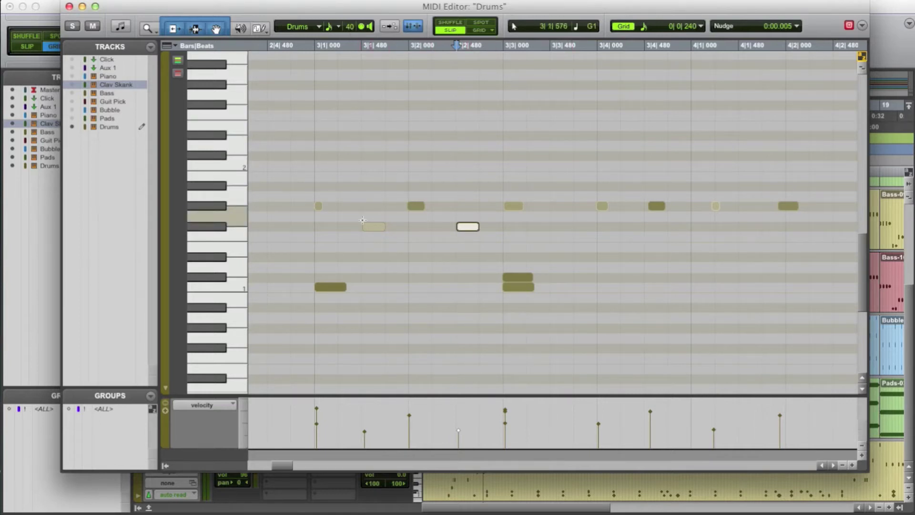
click(298, 228)
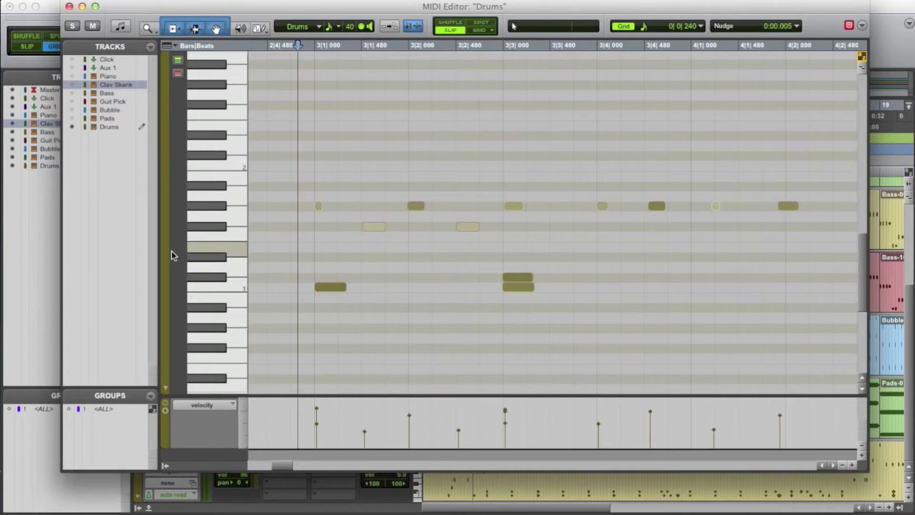
key(space)
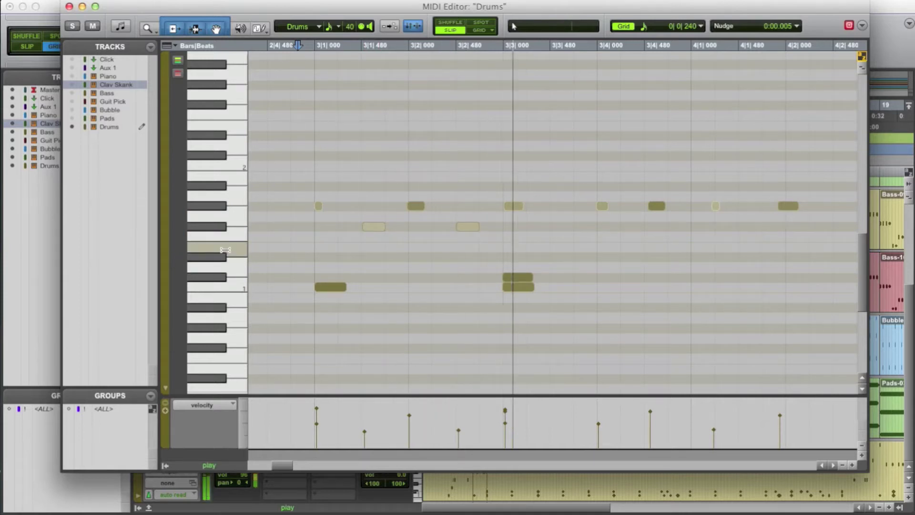
key(space)
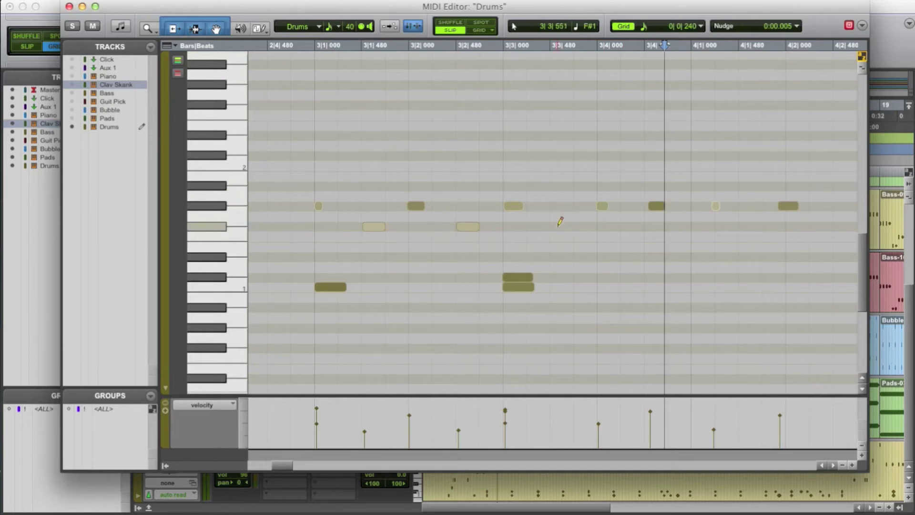
Lower the velocities of the F#1 notes at about 3|1|480 and 3|2|480 further, and set the default note velocity to 21
click(374, 227)
drag(357, 217, 468, 276)
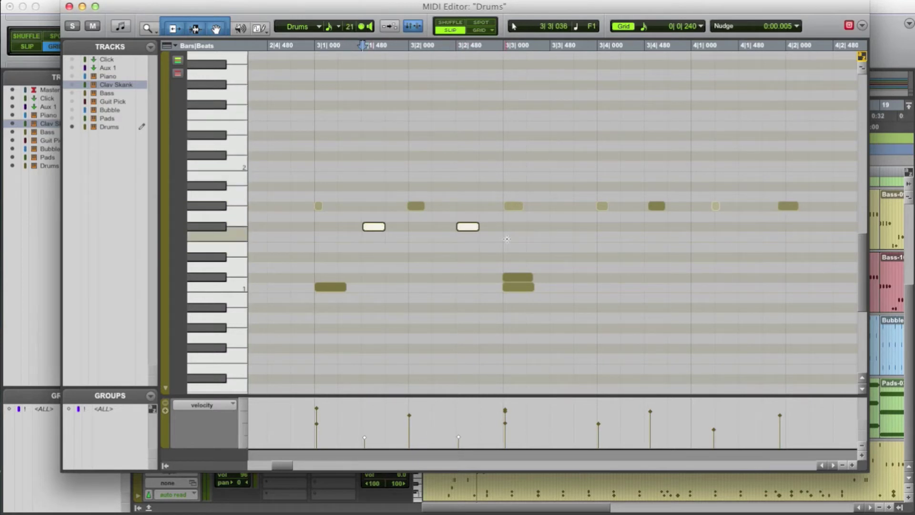
Add two more F#1 notes in bar 3 and shift them earlier to about 3|3|480 and 3|4|240
click(563, 225)
click(630, 226)
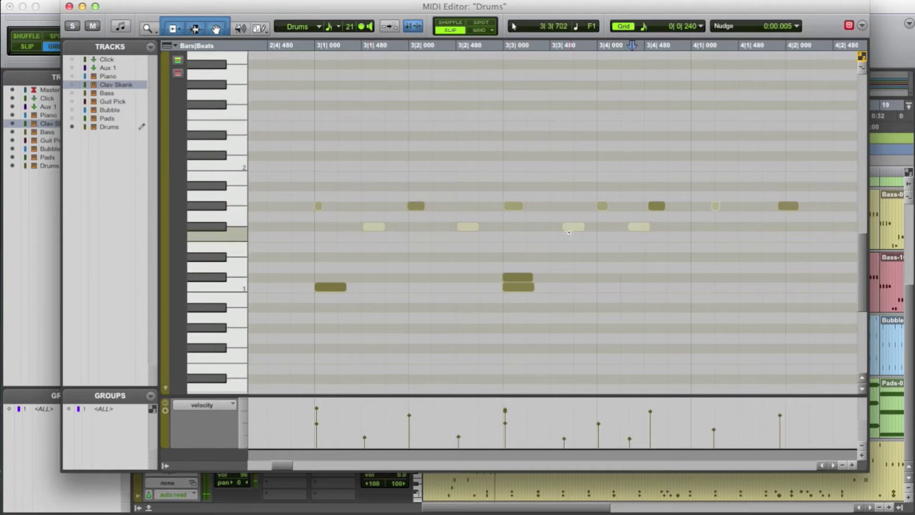
drag(568, 227, 560, 228)
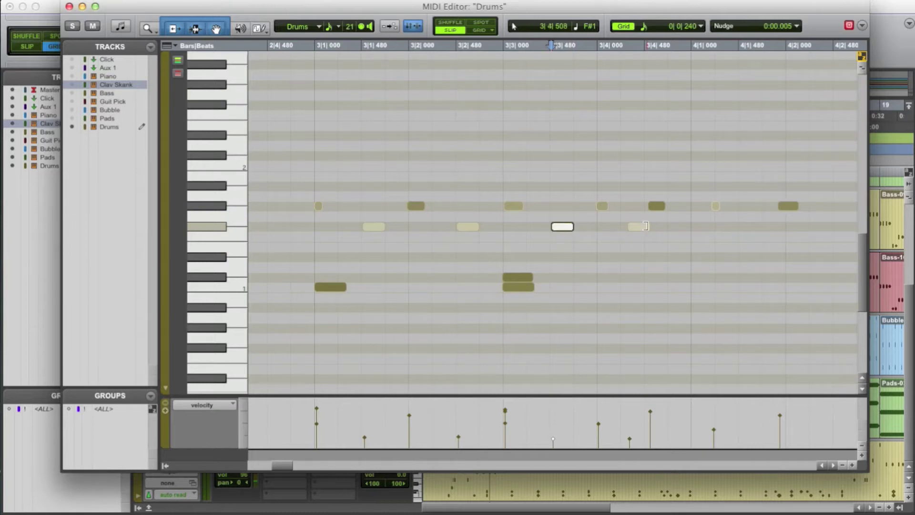
drag(636, 226, 633, 228)
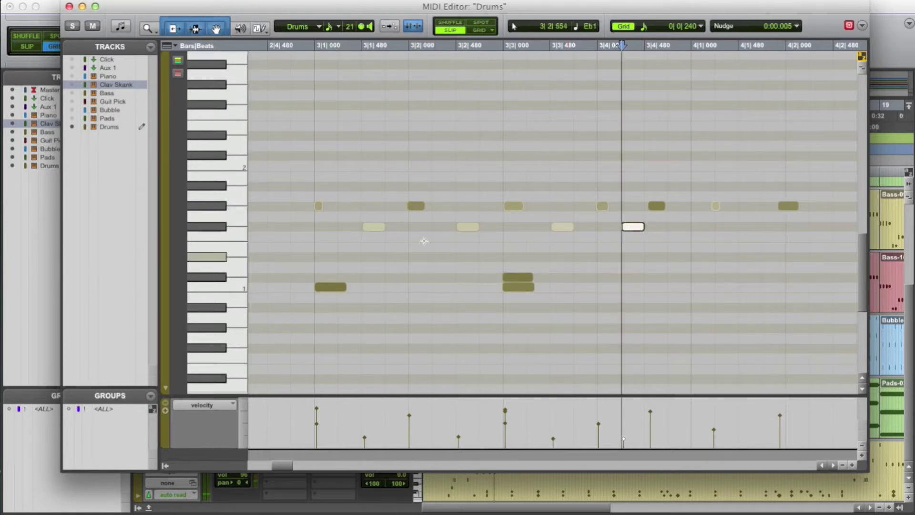
Audition the edited drum pattern from just before bar 3 twice
click(296, 226)
key(space)
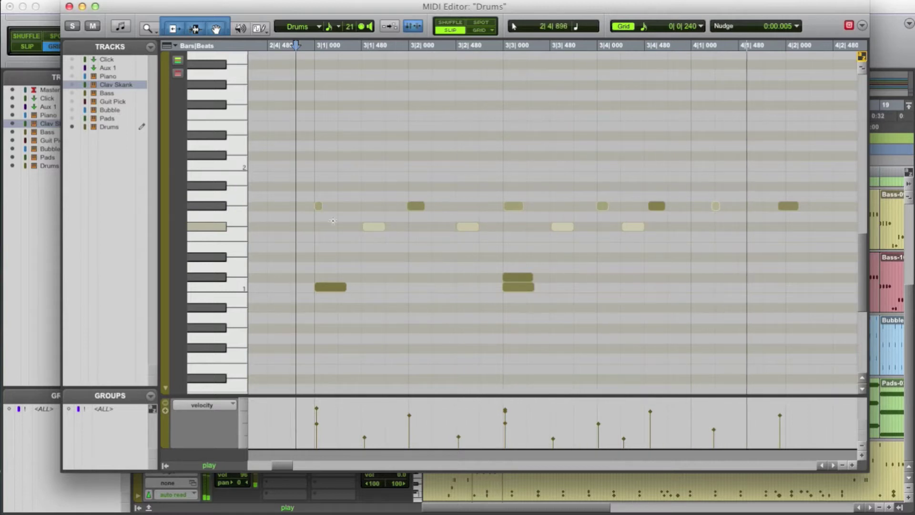
key(space)
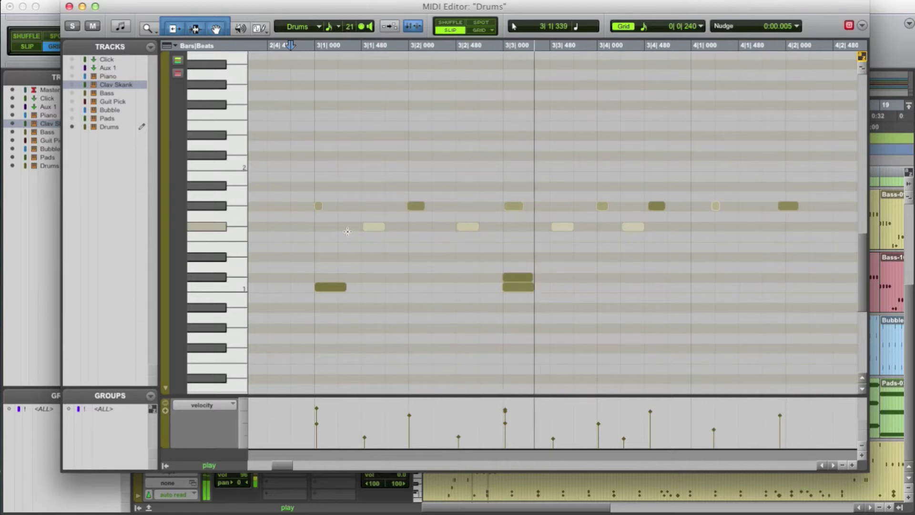
key(space)
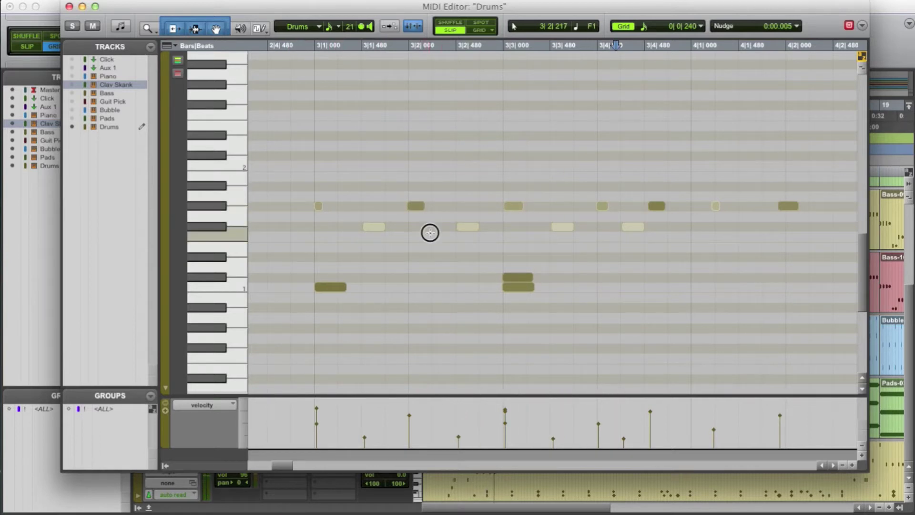
click(418, 205)
click(295, 225)
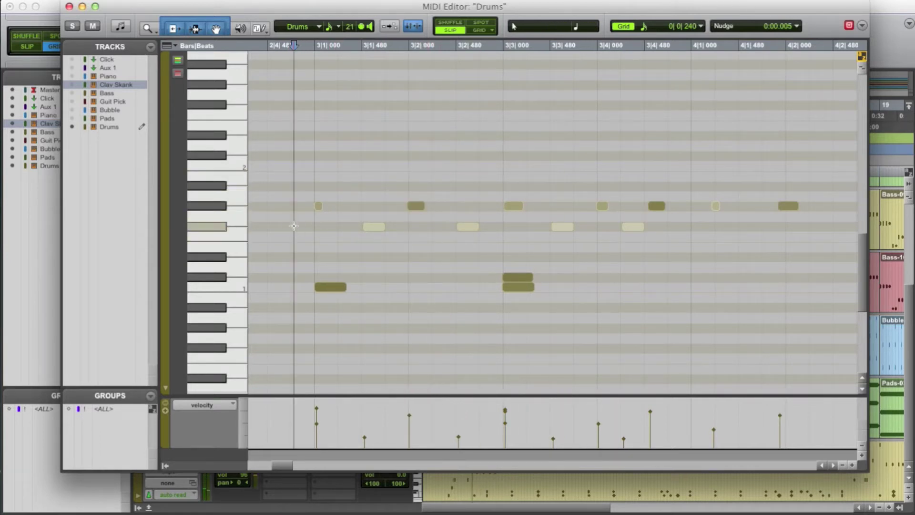
key(space)
key(space)
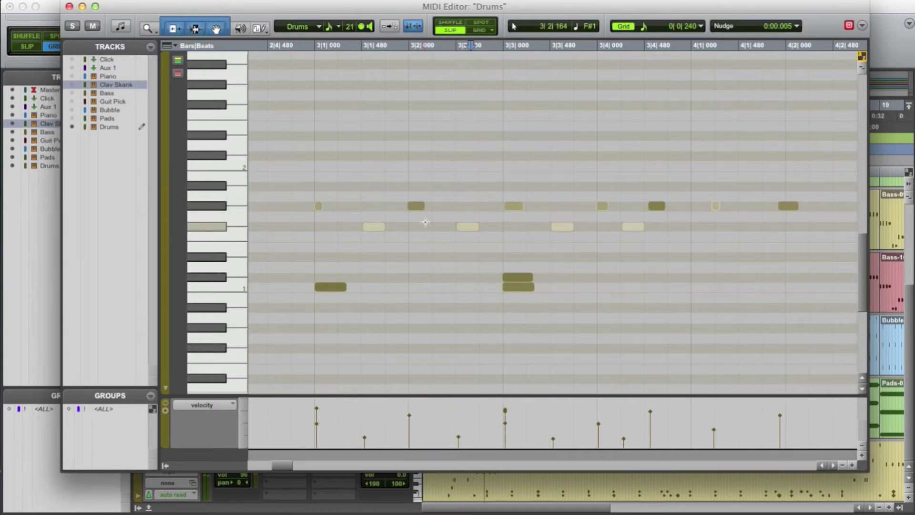
Check the G#1 notes on beats 1 and 2 of bar 3 and play the bar again from just before it
click(416, 206)
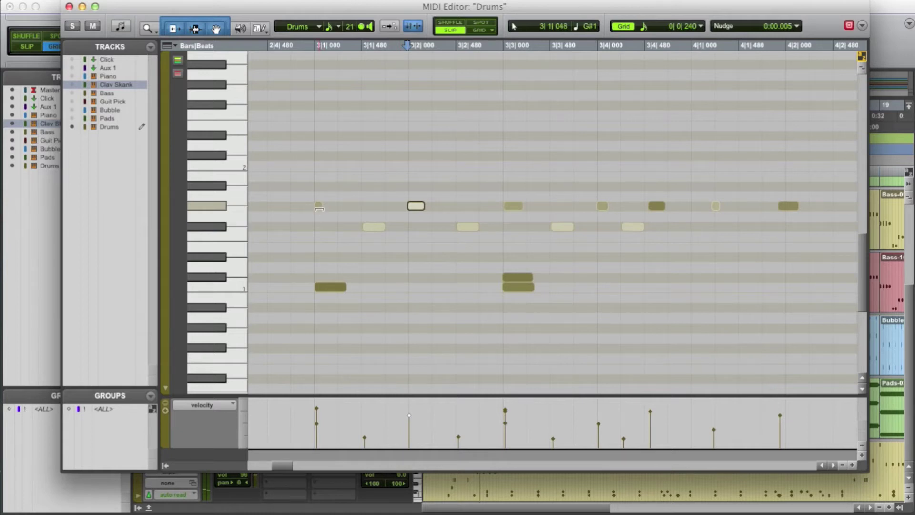
click(319, 207)
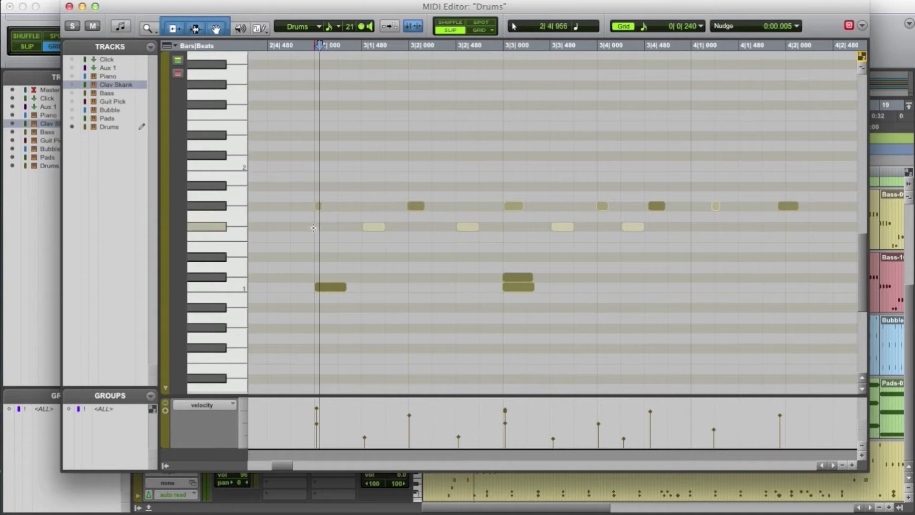
click(313, 229)
click(290, 226)
key(space)
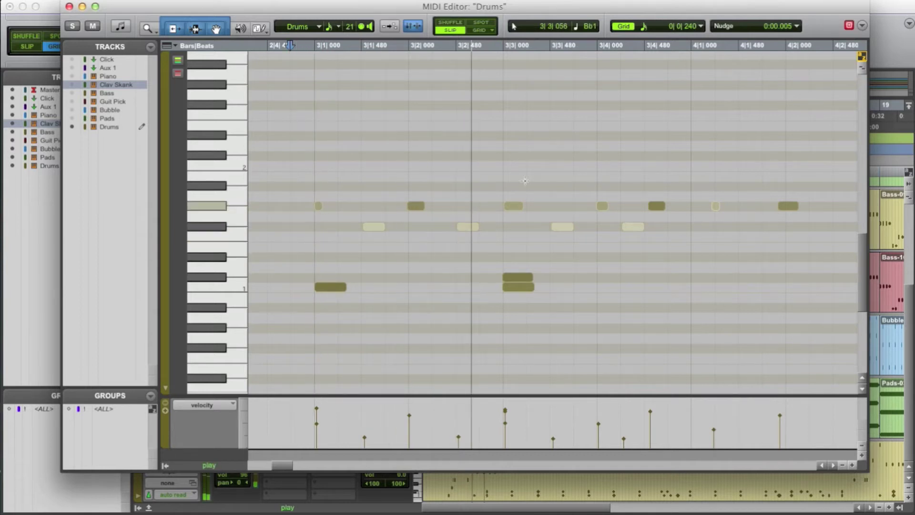
key(space)
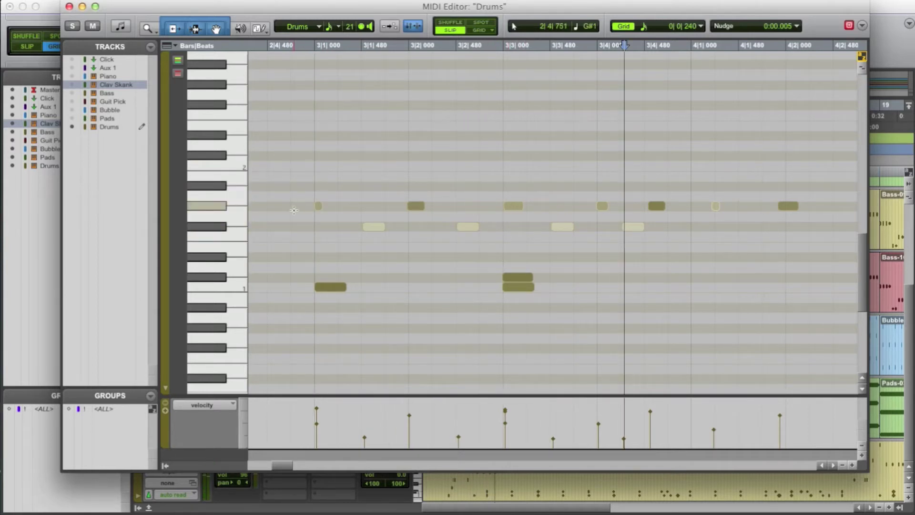
Lower the velocities of the G#1 notes on beats 1, 2 and 3 of bar 3, beat 2 to about 76, and audition the bar
click(319, 206)
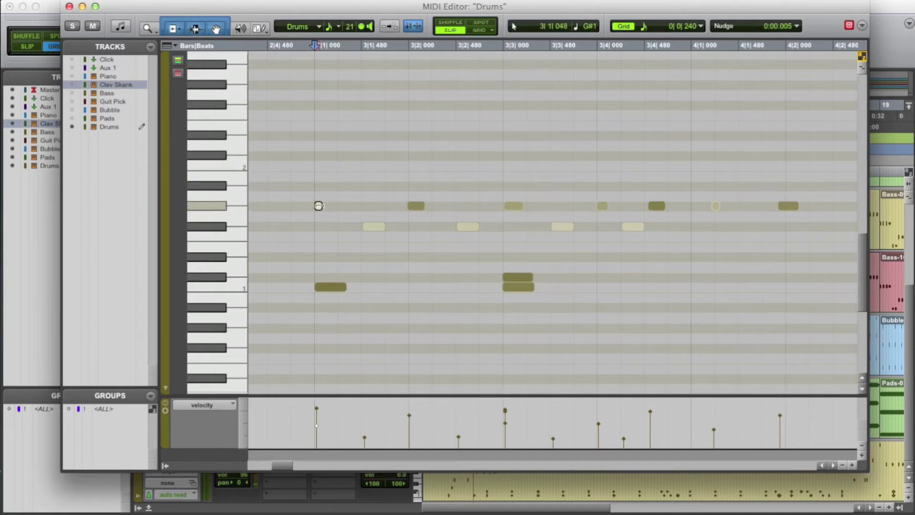
click(319, 208)
click(514, 211)
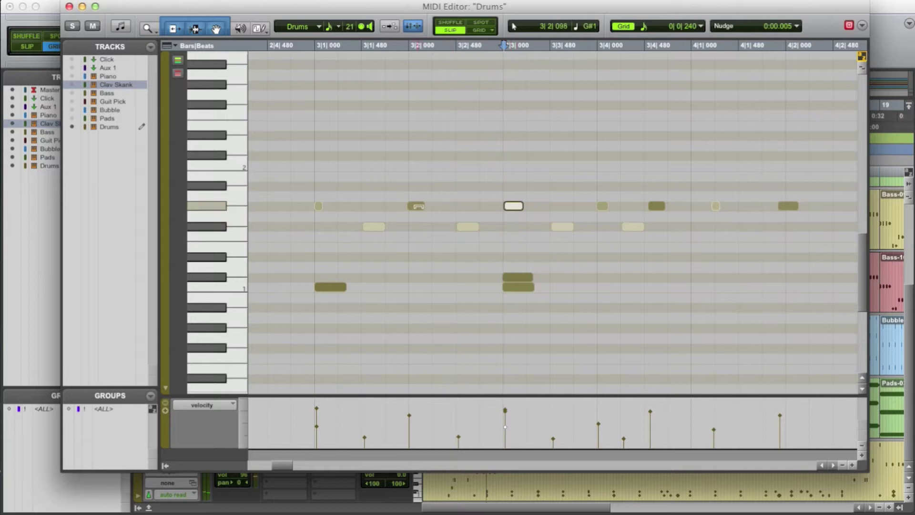
click(418, 206)
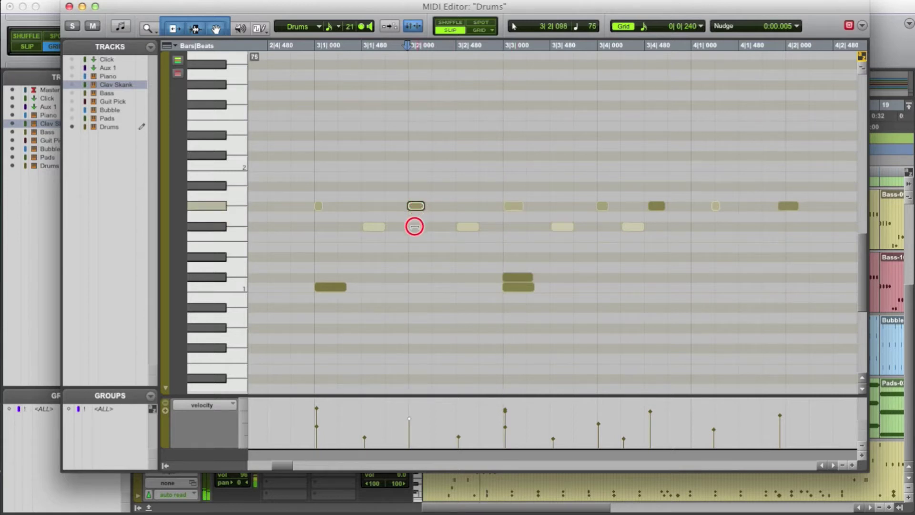
click(301, 234)
key(space)
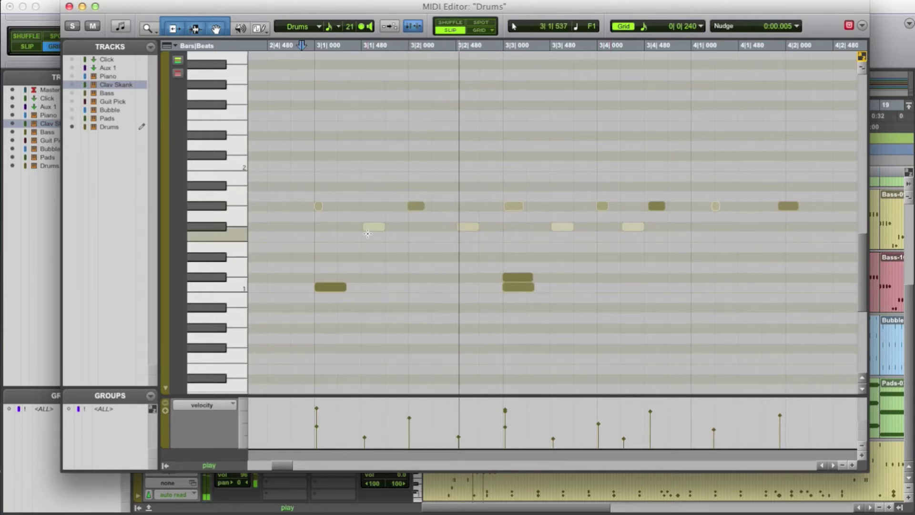
key(space)
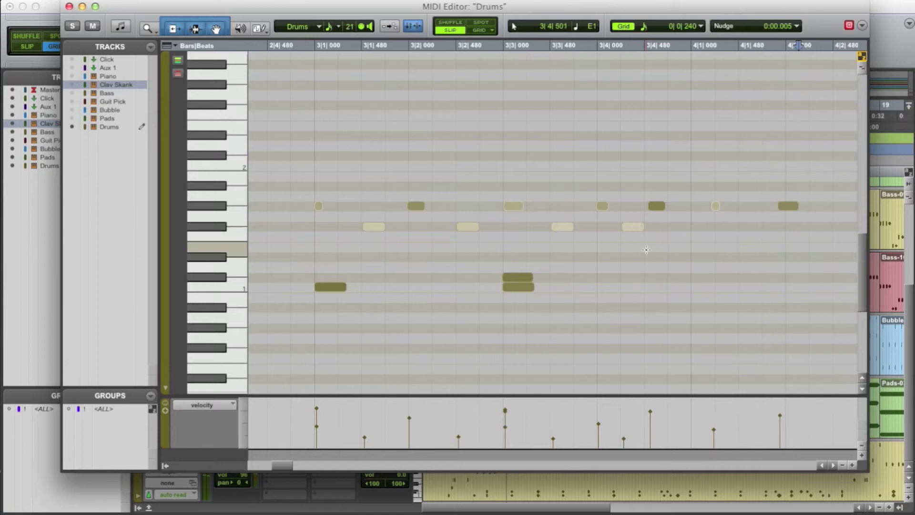
Delete the F#1 note at about 3|4|240
click(628, 227)
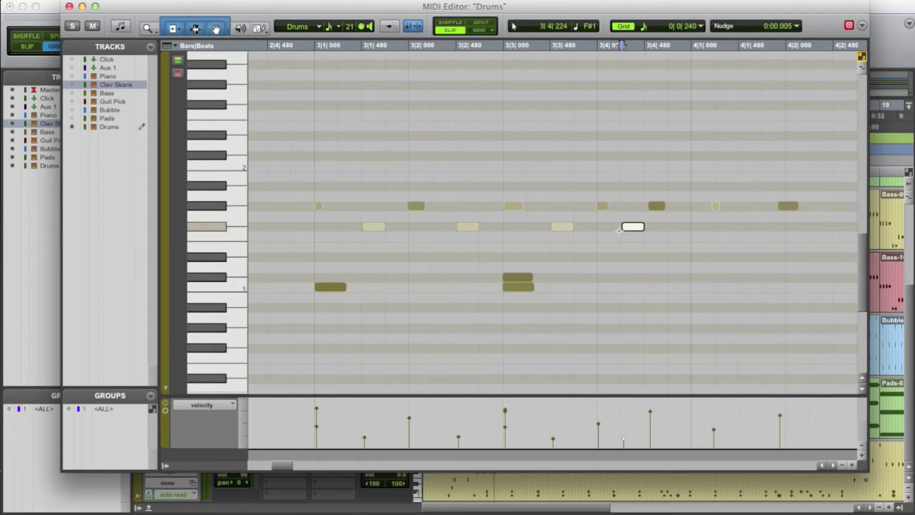
key(Delete)
scroll(572, 238, right, 5)
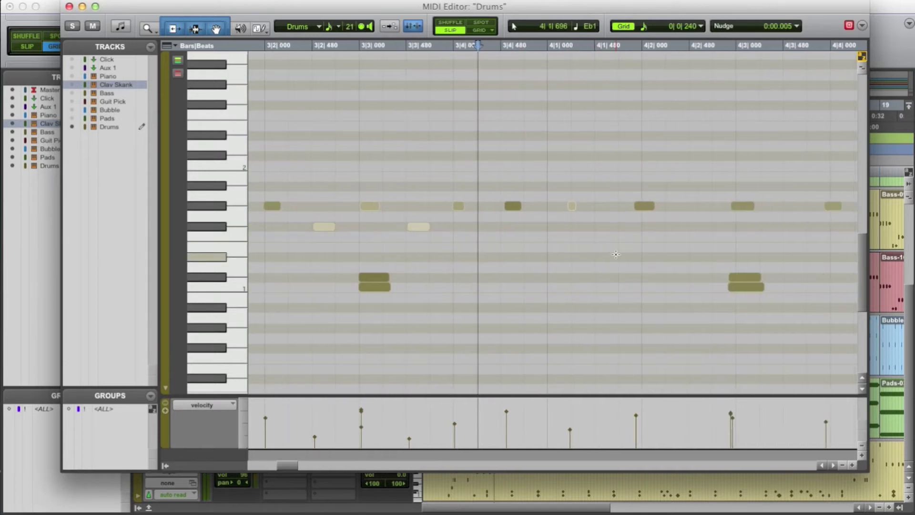
scroll(529, 200, right, 1)
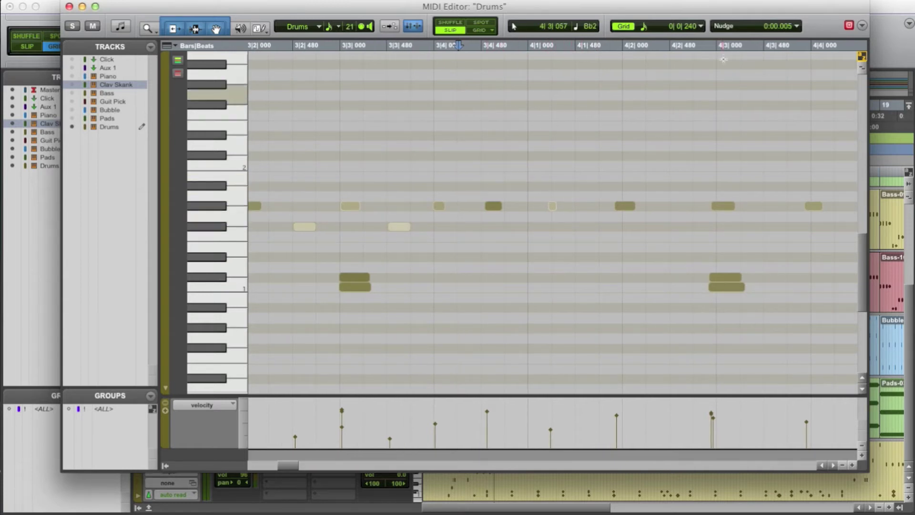
Try a 1/8-note grid and its triplet variant (0|0|320), and play the passage leading into bar 4
click(647, 29)
click(676, 16)
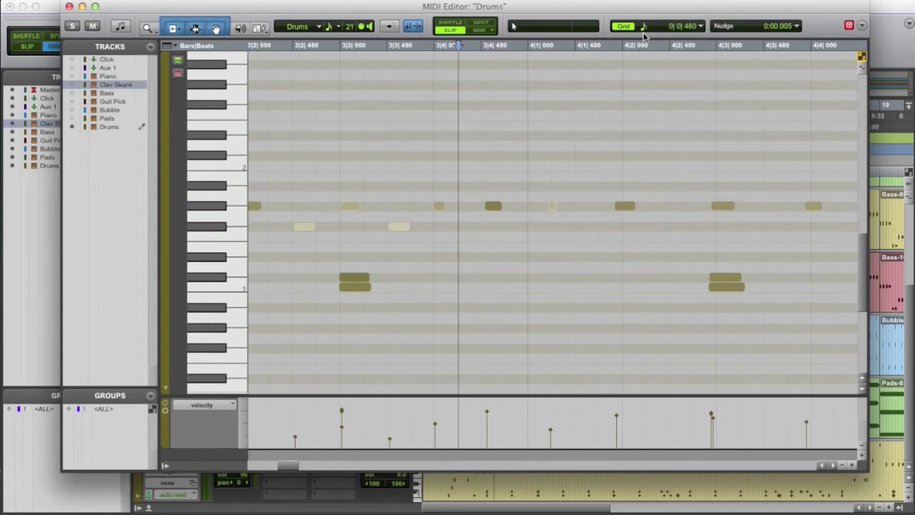
click(649, 31)
click(677, 96)
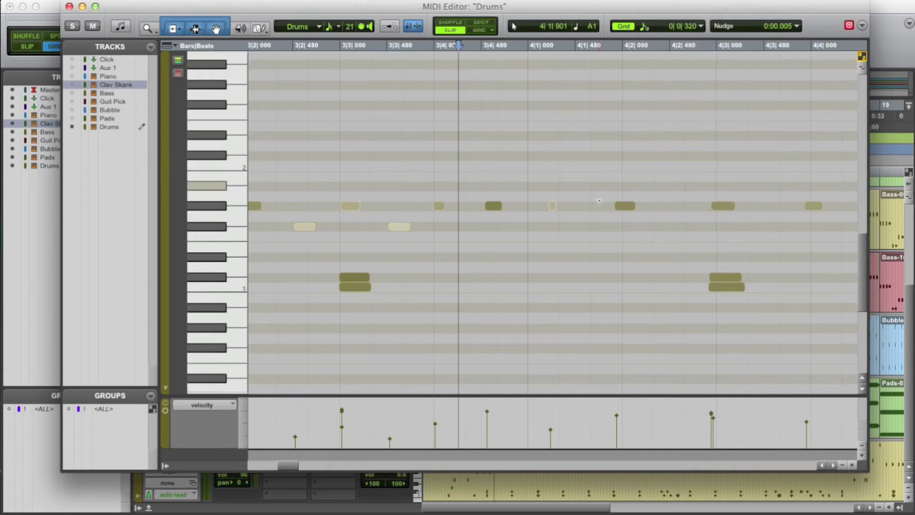
key(space)
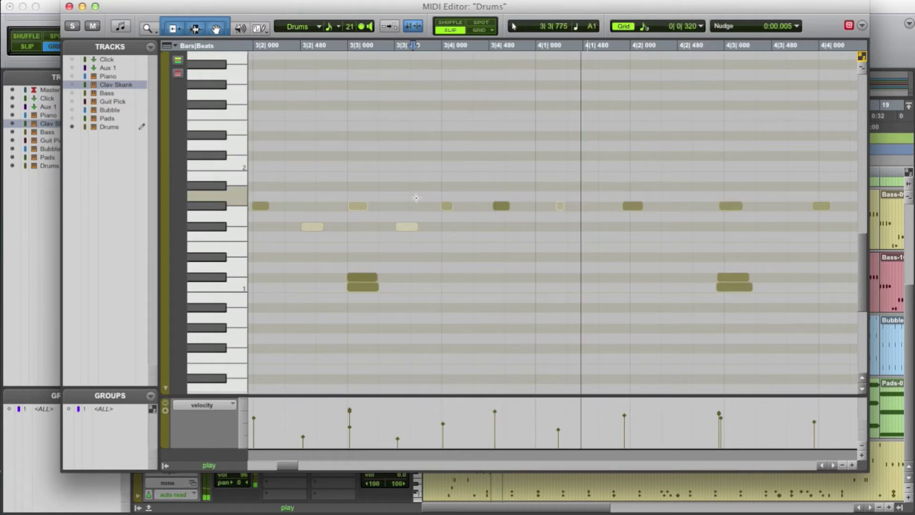
Return the grid to straight 1/16 notes (0|0|240) with the triplet option off
click(643, 27)
click(641, 27)
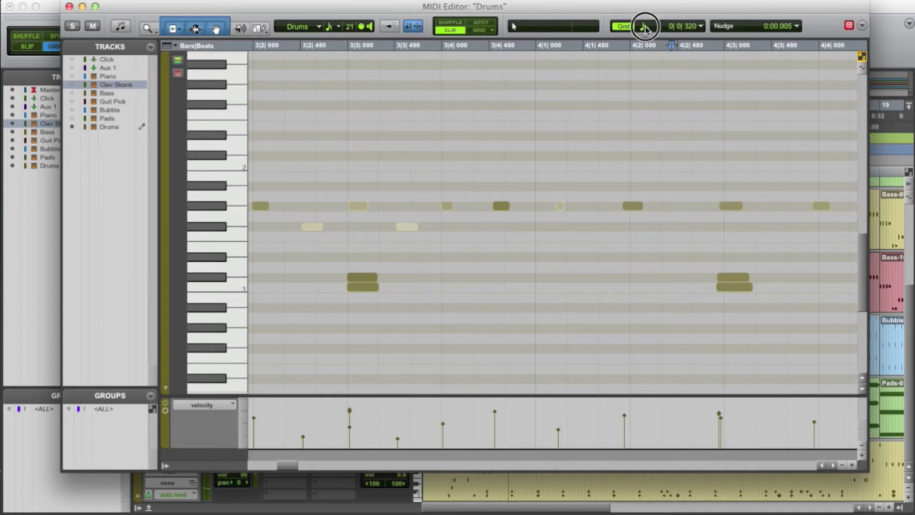
click(643, 27)
click(679, 39)
click(679, 27)
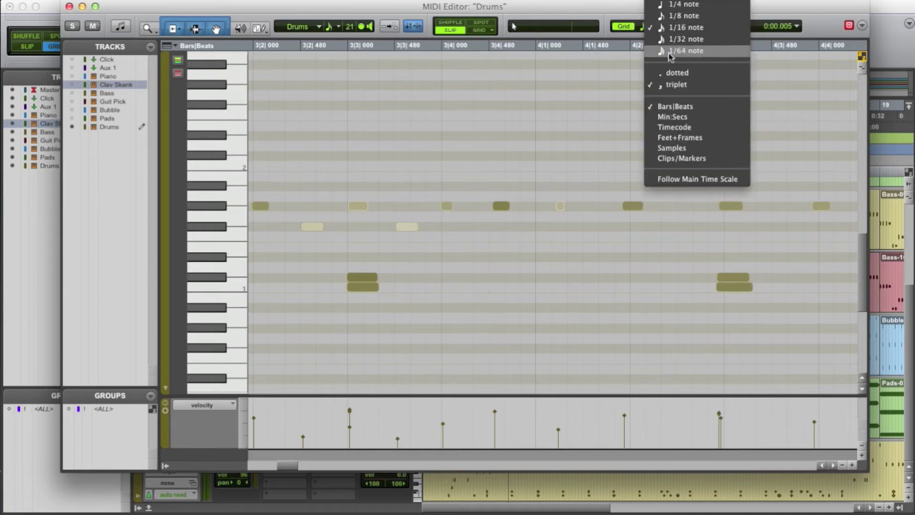
click(672, 84)
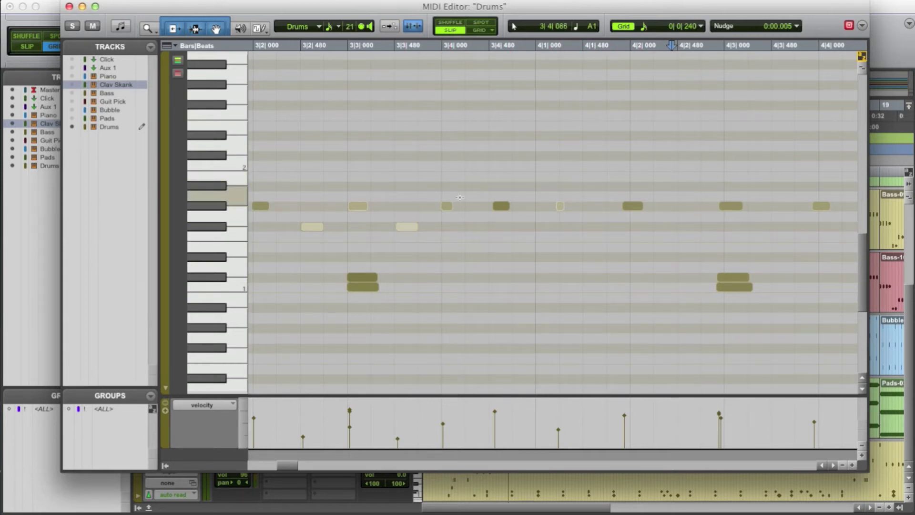
Nudge the G#1 notes at about 4|1|240 and just before 4|2 slightly later, and move the second one further, onto beat 2
click(501, 205)
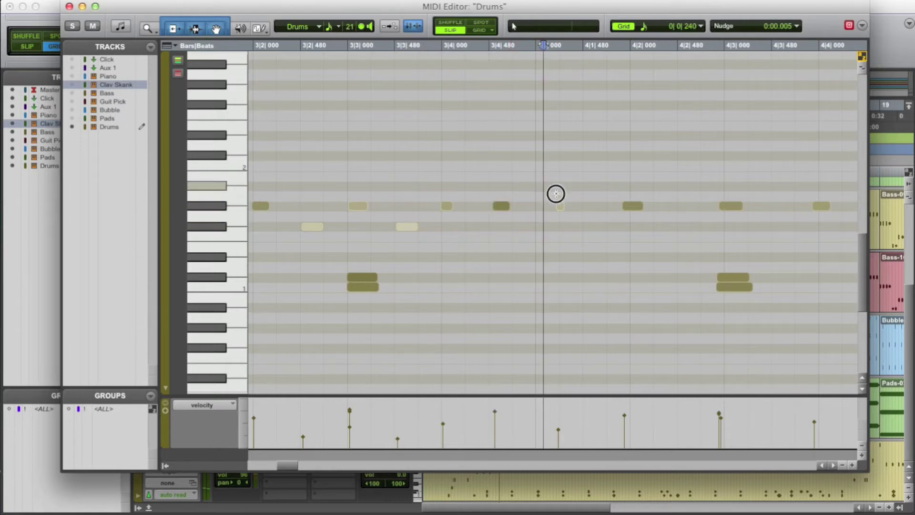
drag(553, 194, 657, 220)
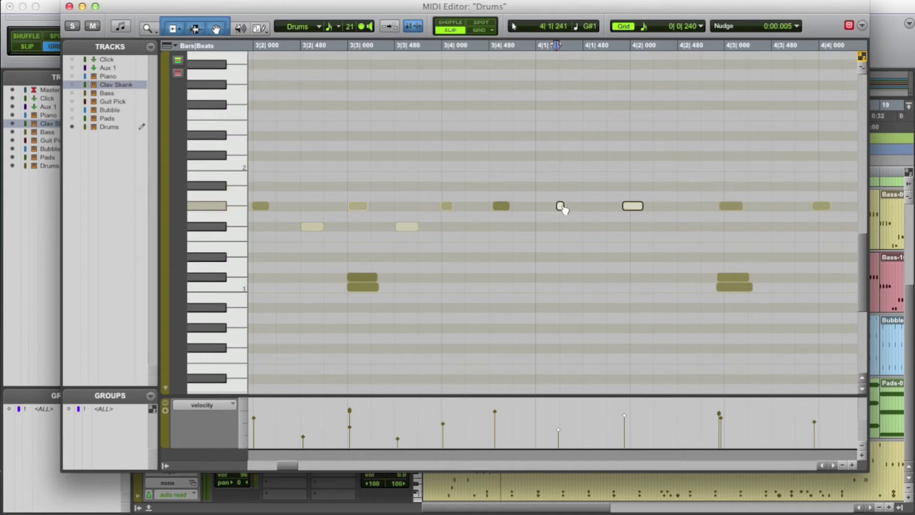
key(plus)
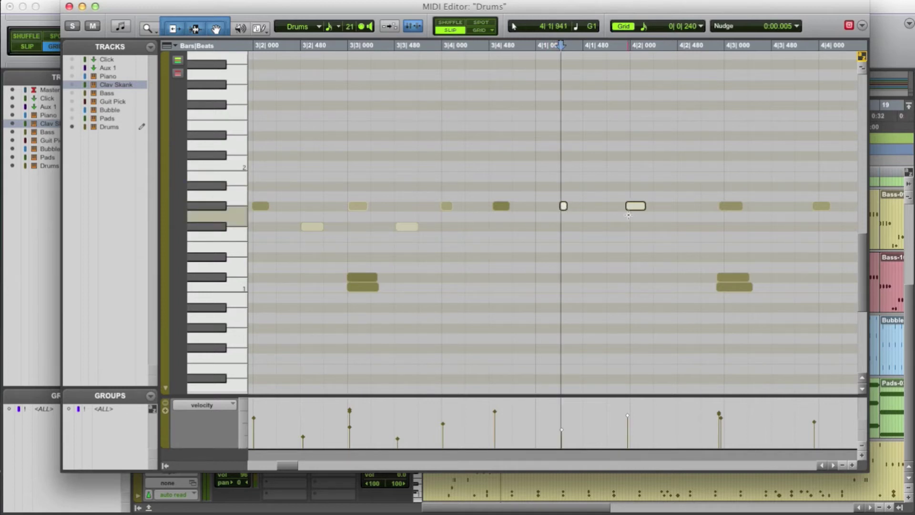
drag(635, 185, 659, 225)
key(plus)
key(plus)
key(plus)
key(plus)
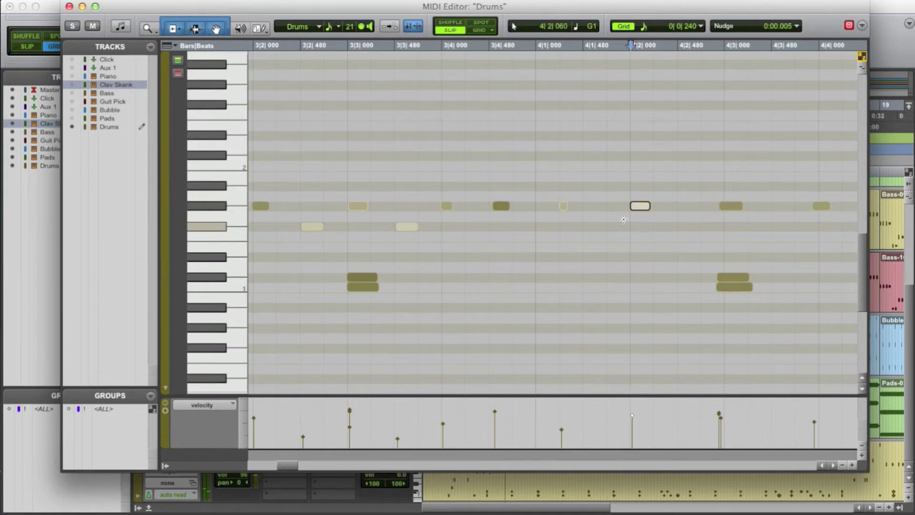
Audition the transition from bar 3 into bar 4 several times from different points in bar 3
click(335, 178)
key(space)
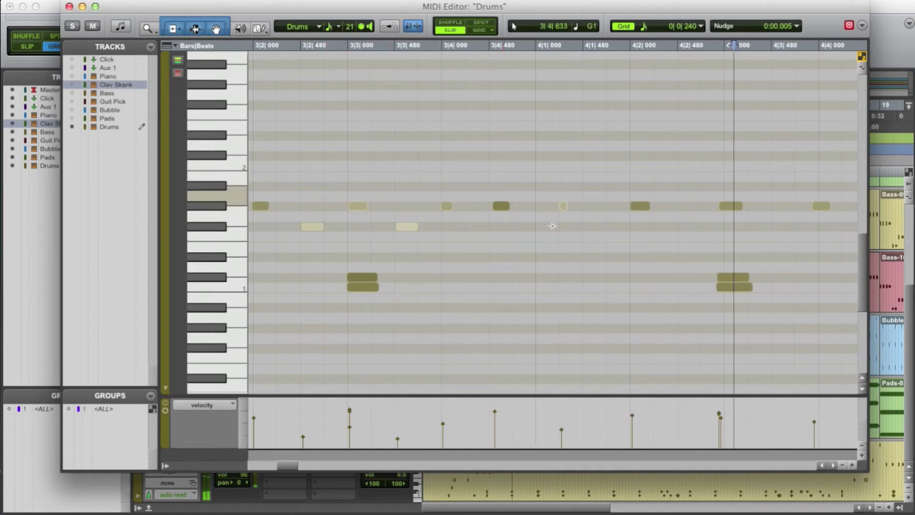
click(392, 197)
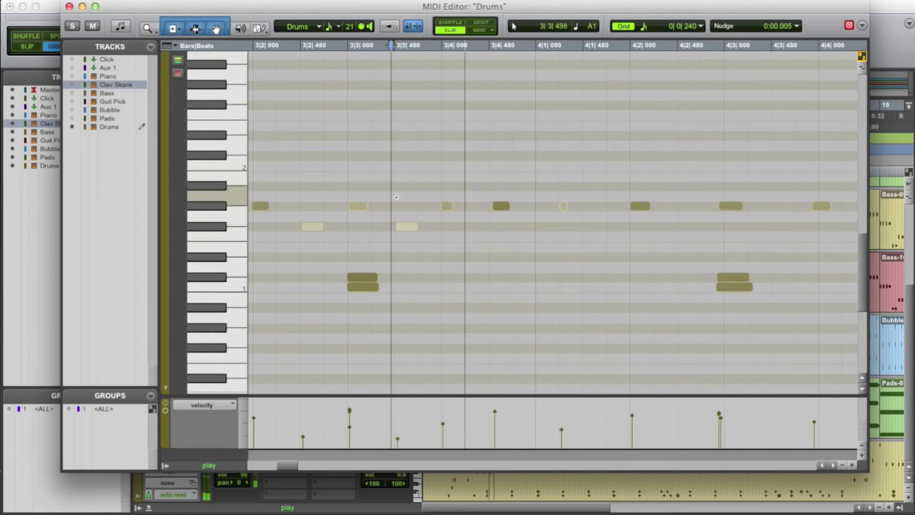
key(space)
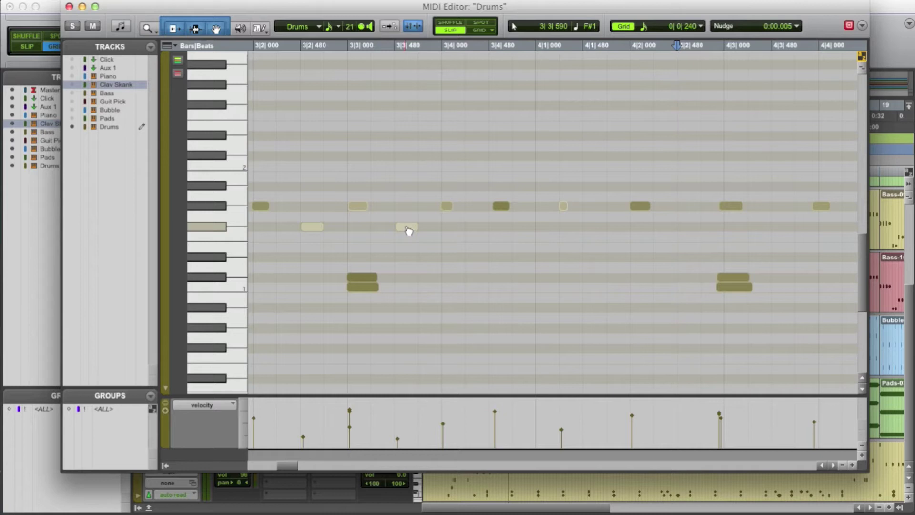
click(302, 172)
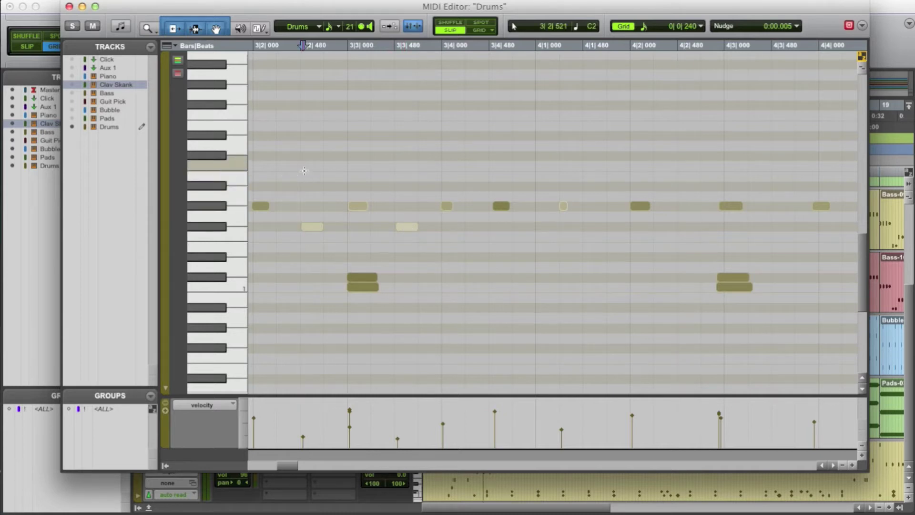
key(space)
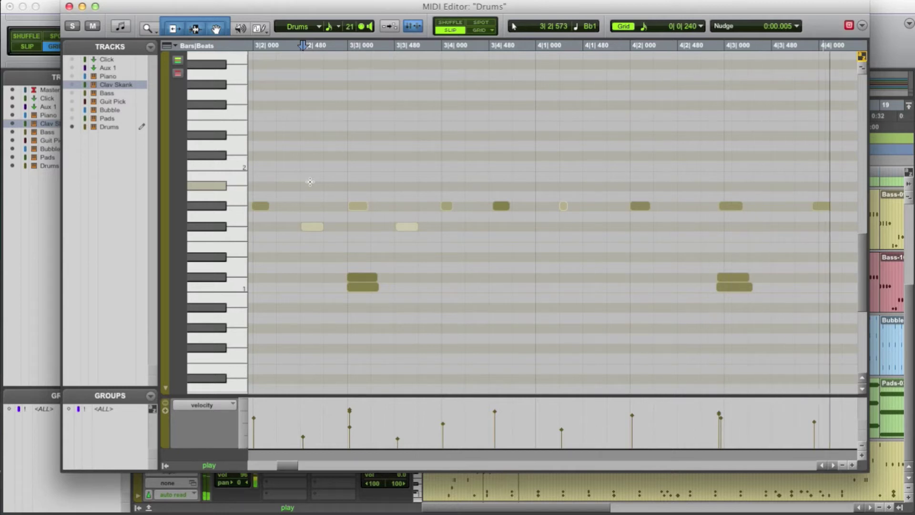
key(space)
Copy the two soft F#1 notes around 3|2|480 and 3|3|480 so the copies start on 4|1|000 and 4|2|000
drag(287, 217, 438, 244)
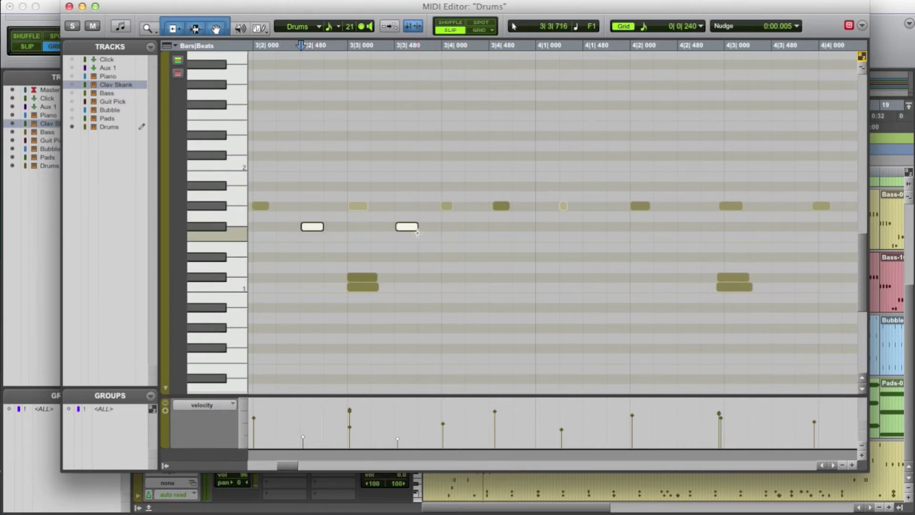
drag(318, 230, 460, 233)
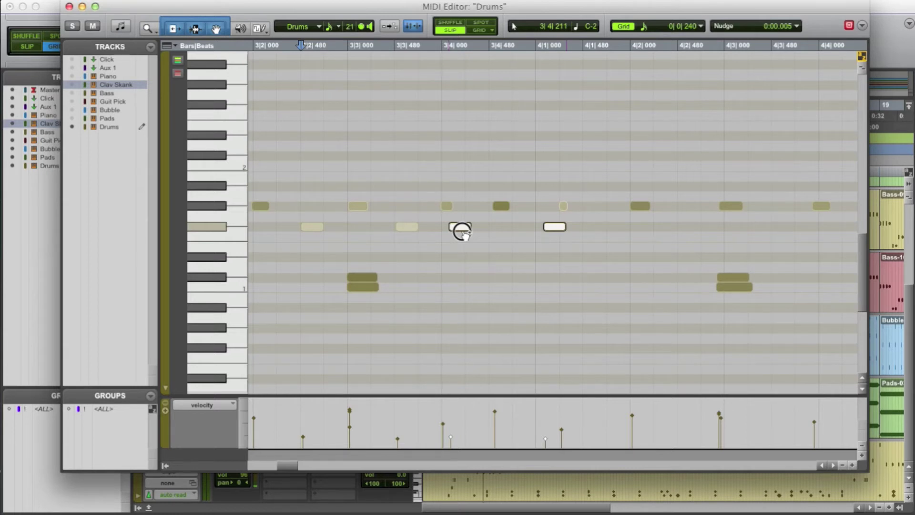
mouse_move(461, 232)
mouse_down()
mouse_move(327, 232)
mouse_move(467, 230)
mouse_up()
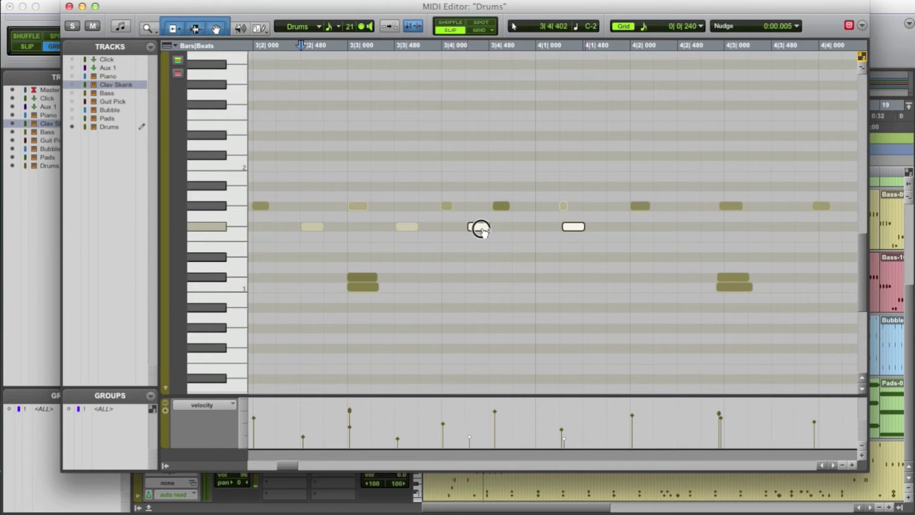
drag(481, 231, 547, 231)
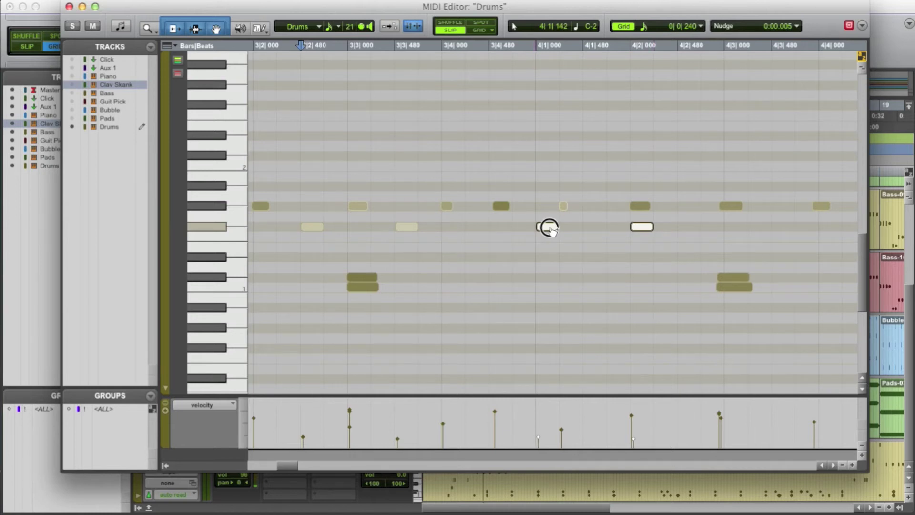
Move the second copied F#1 note from beat 2 to 4|1|480, and play the passage from beat 3 of bar 3
click(647, 231)
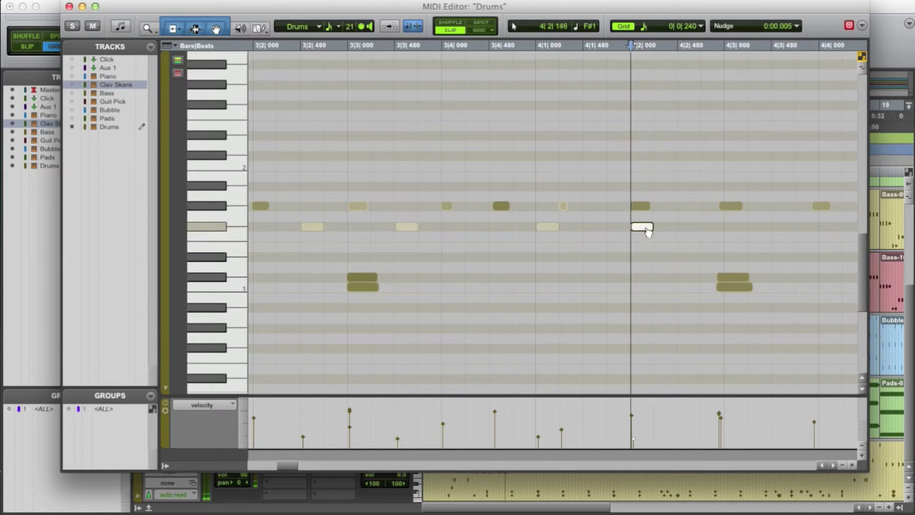
click(597, 229)
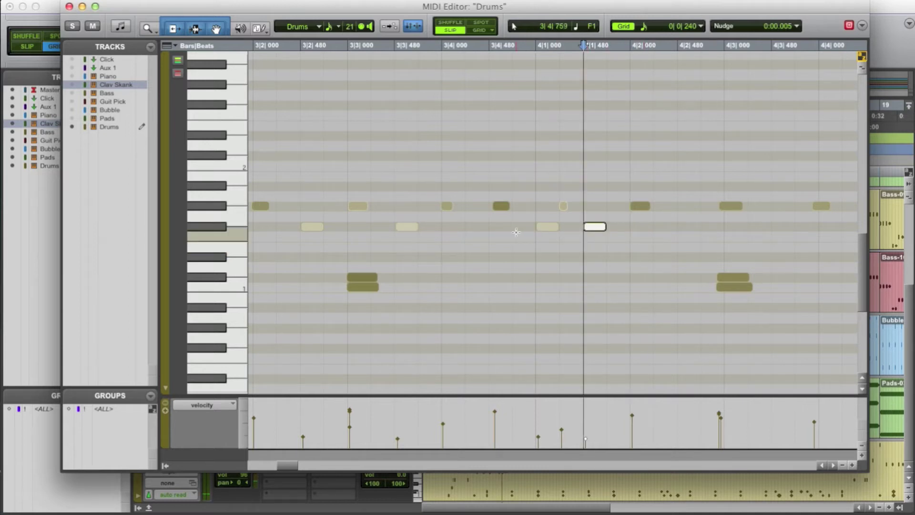
key(space)
click(379, 231)
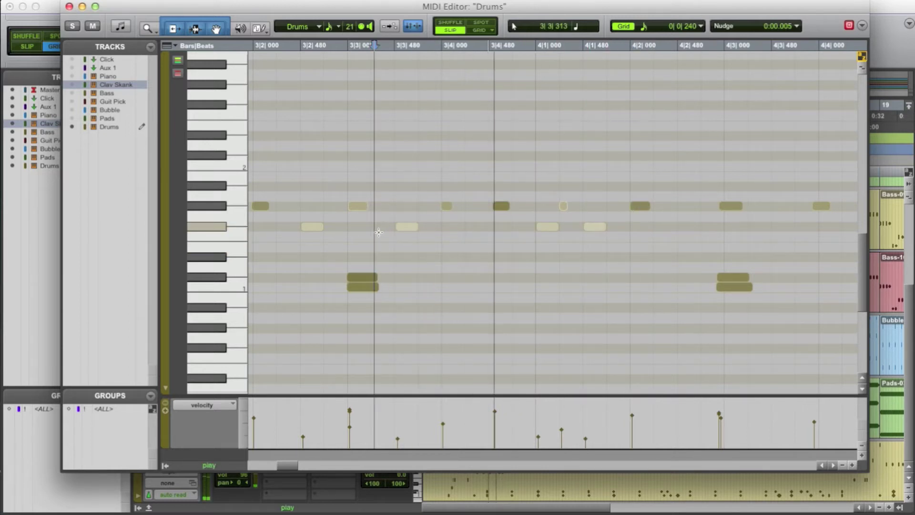
Shift the F#1 note at 4|1|480 about a sixteenth later, and lower its velocity to 18
drag(599, 228, 616, 227)
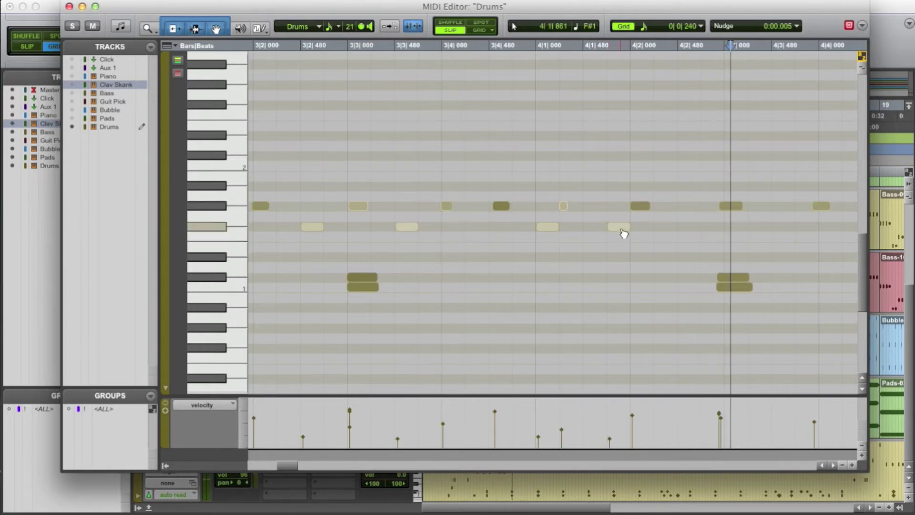
click(546, 228)
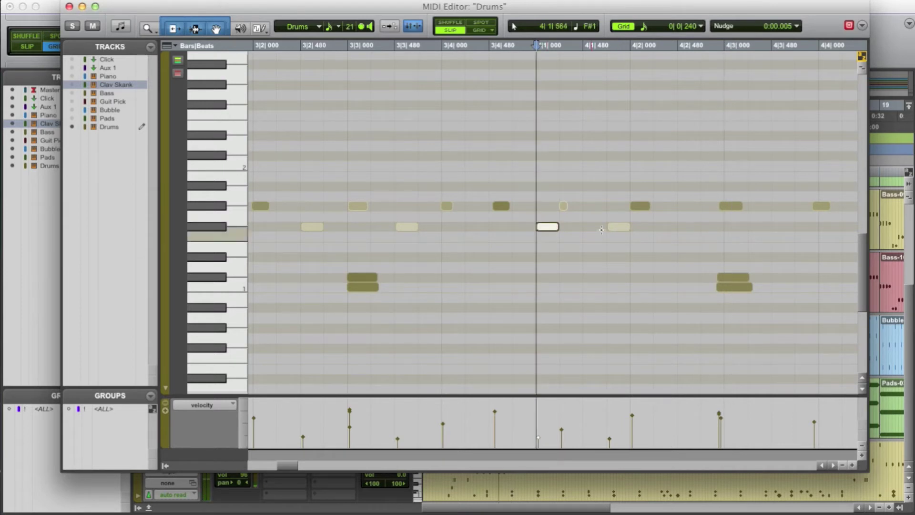
drag(546, 229, 618, 229)
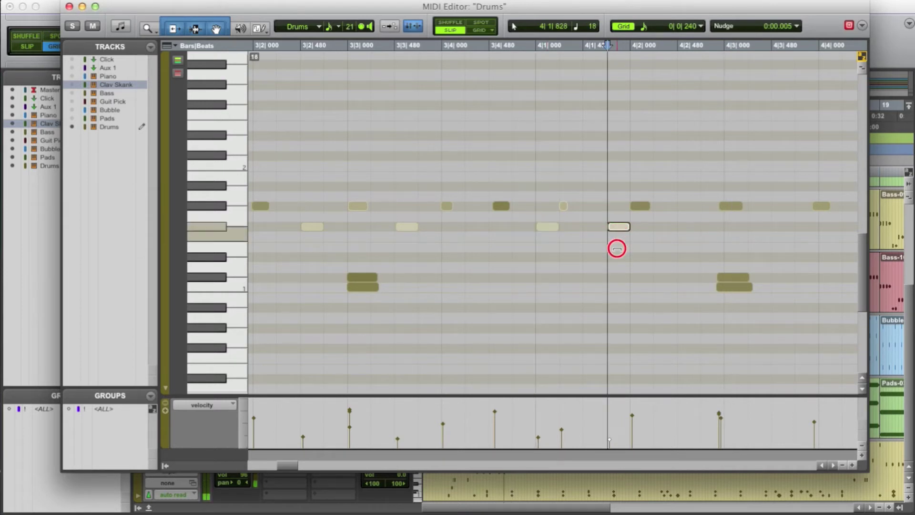
Set the grid to 1/8-note triplets (0|0|320), and snap the F#1 note before 4|2 to the last triplet of beat 1
click(645, 27)
click(645, 30)
click(644, 28)
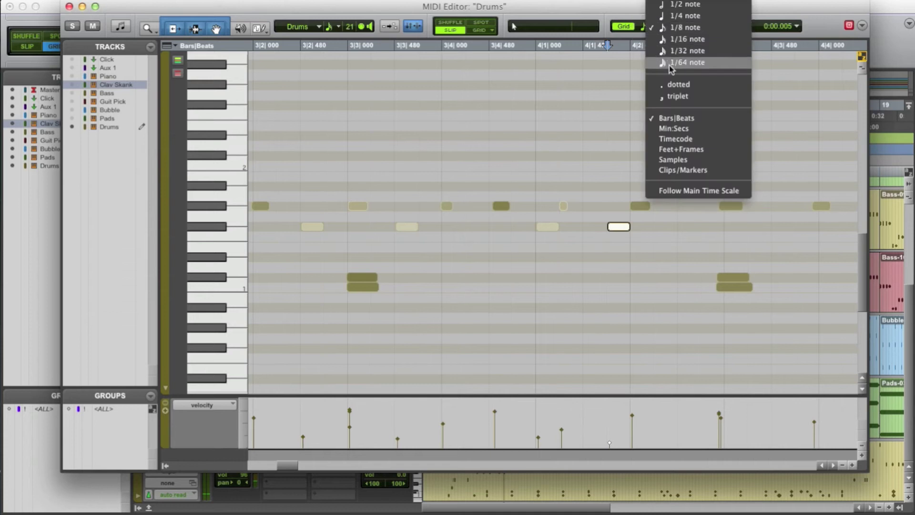
click(670, 97)
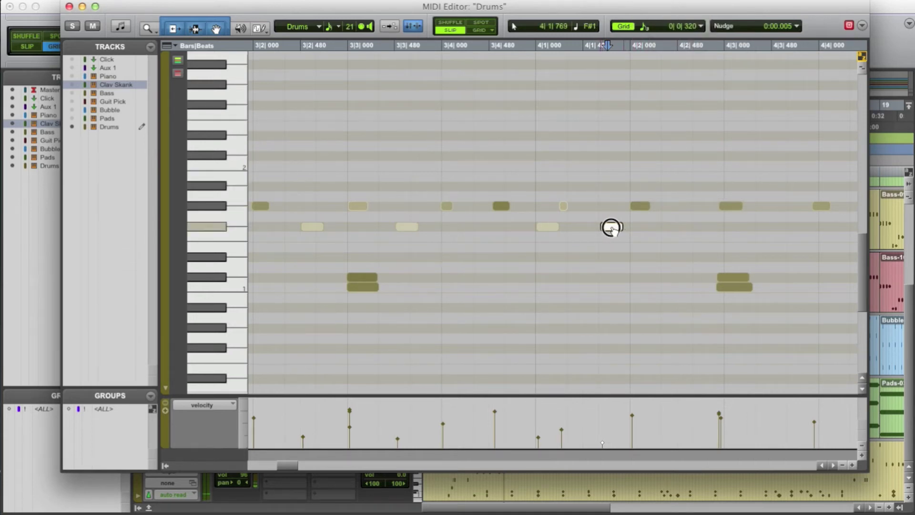
click(612, 227)
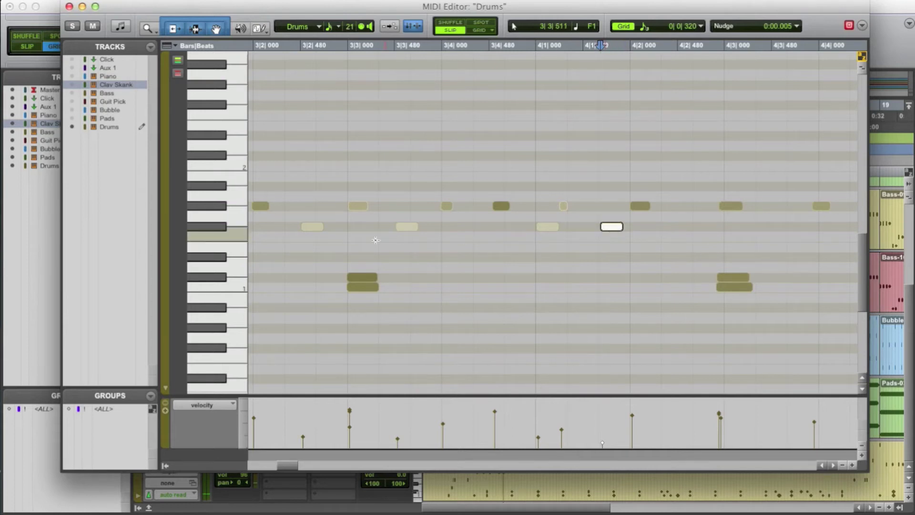
Play the passage from beat 2 of bar 3, and add a soft F#1 note on the last triplet before 4|3
click(326, 242)
key(space)
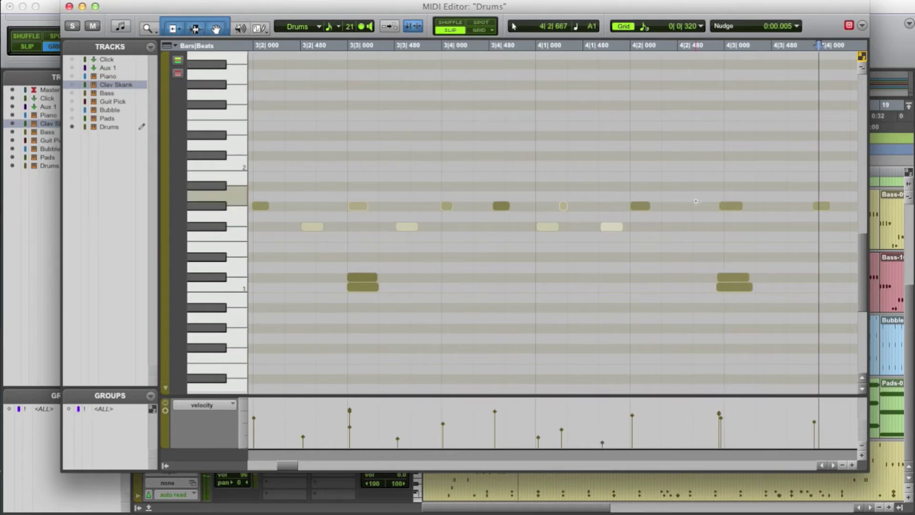
click(700, 226)
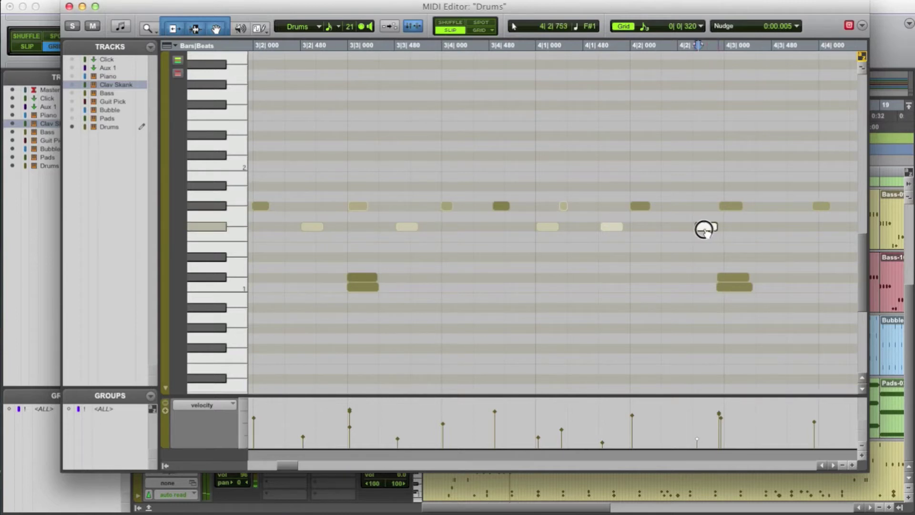
Nudge the kick, snare and G#1 notes around 4|3, plus the G#1 note near 4|4, later in 5 ms steps onto the beat
drag(729, 173, 831, 295)
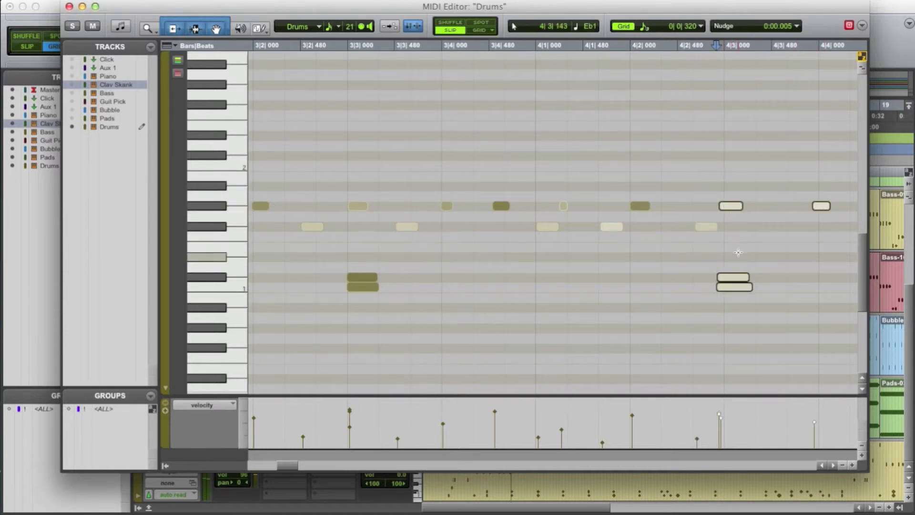
key(KP_Add)
key(KP_Add)
key(KP_Add)
key(KP_Add)
key(KP_Add)
key(KP_Add)
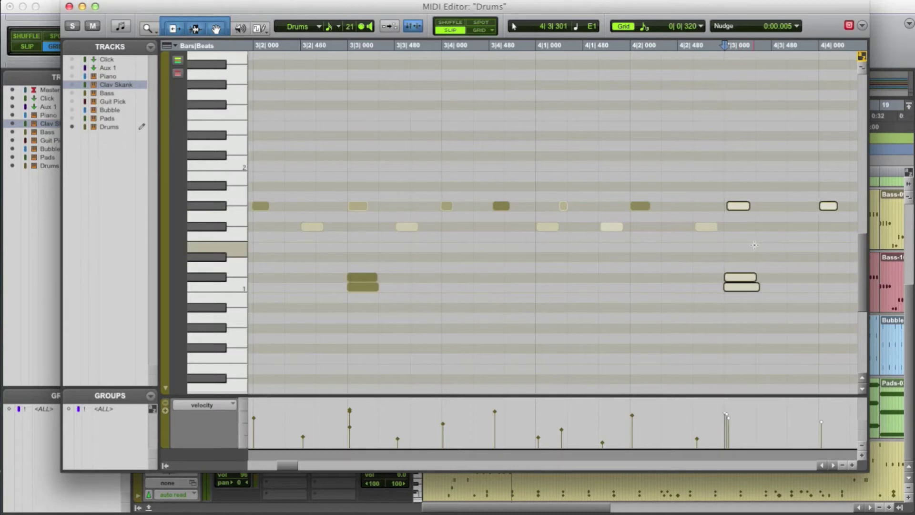
key(KP_Add)
key(KP_Subtract)
key(KP_Subtract)
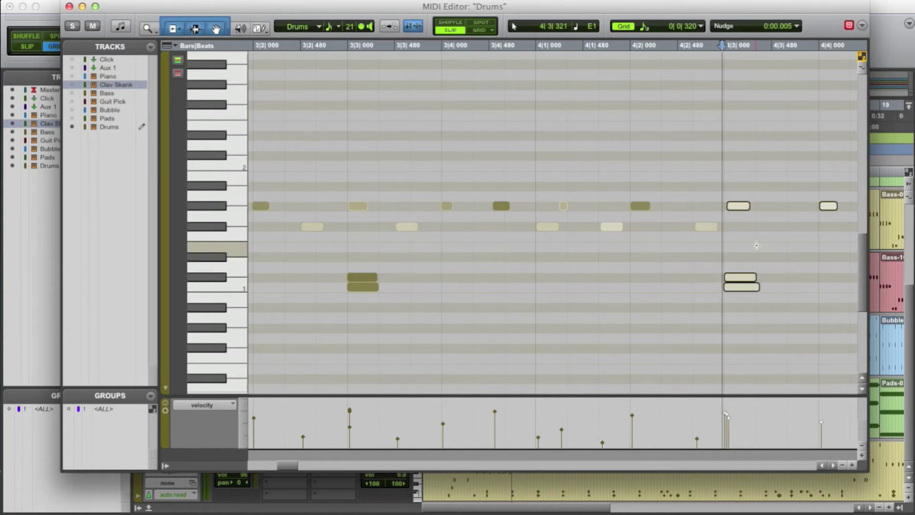
click(760, 235)
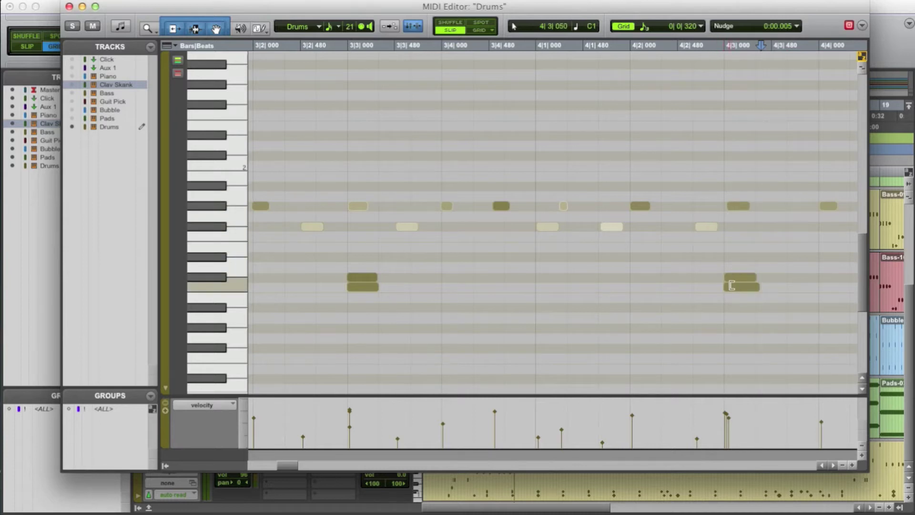
Nudge the G#1 note at 4|3 slightly earlier, and lower its velocity
click(736, 206)
key(KP_Subtract)
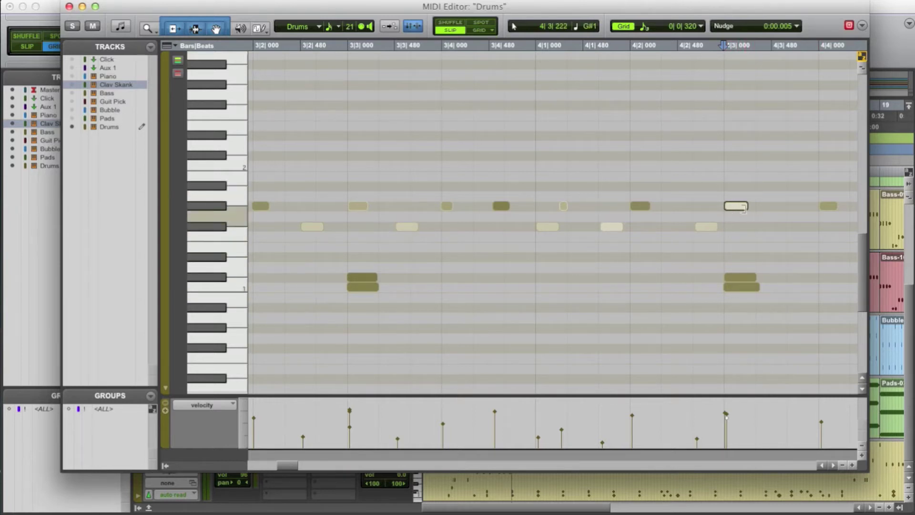
click(747, 279)
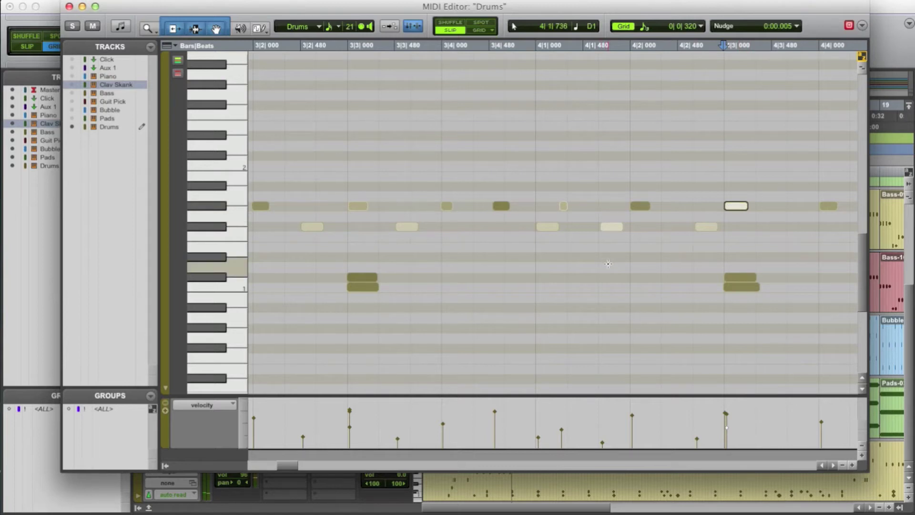
Play the part from just before bar 2, and replay it from just before bar 3 through bar 4
key(r)
key(r)
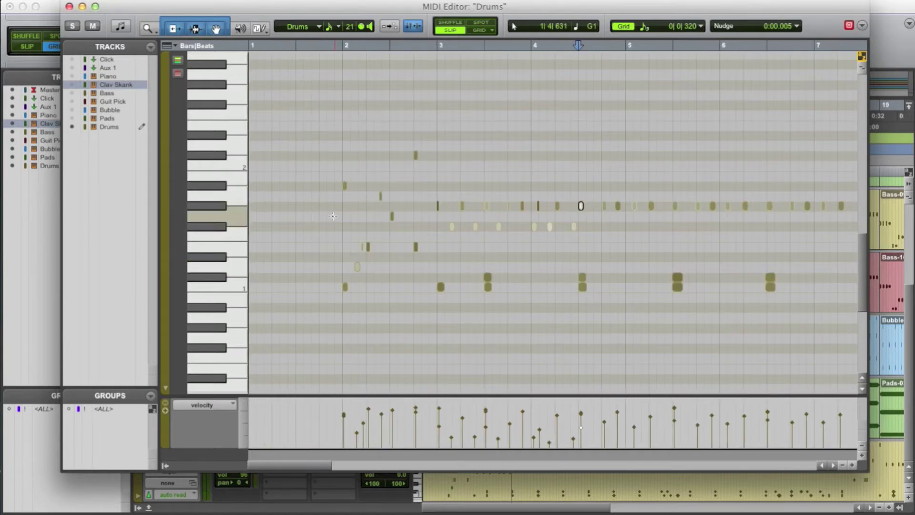
key(space)
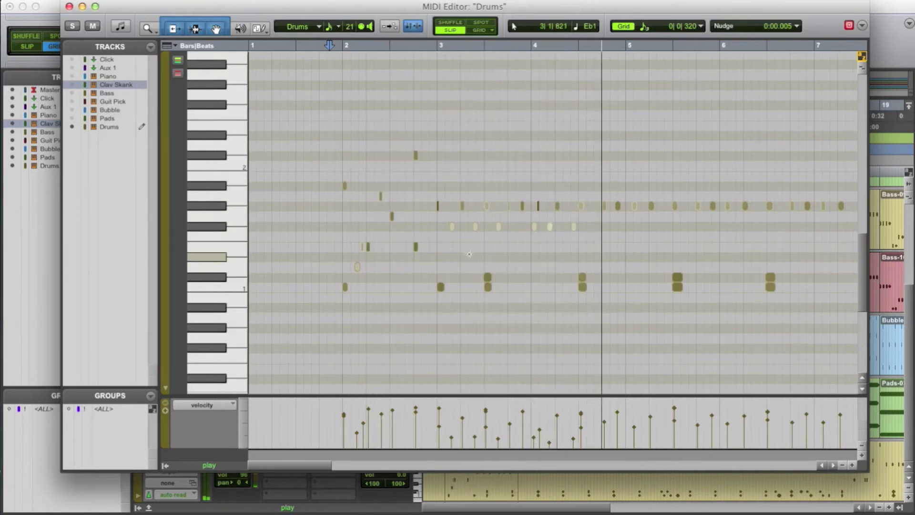
key(space)
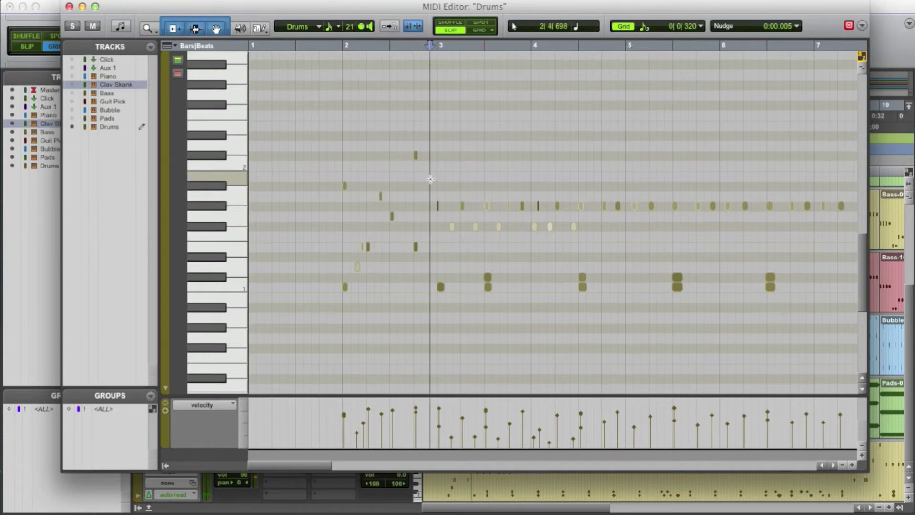
key(space)
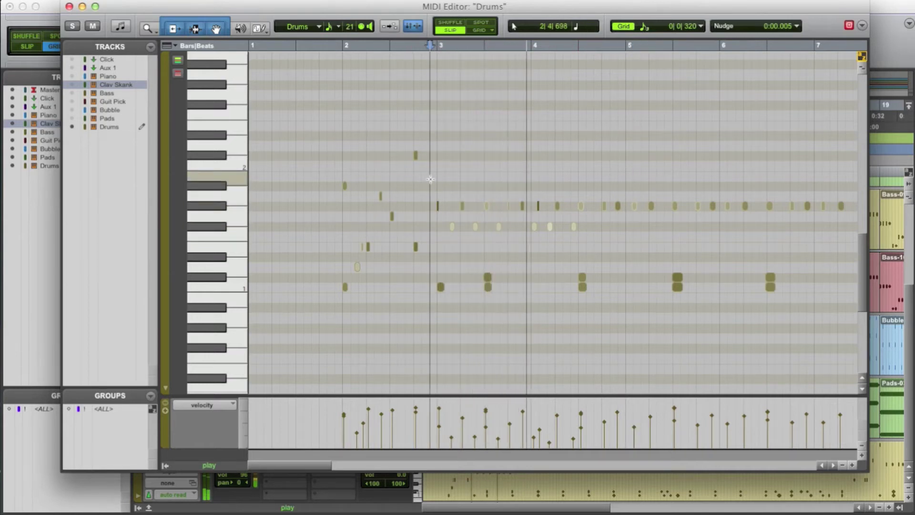
key(space)
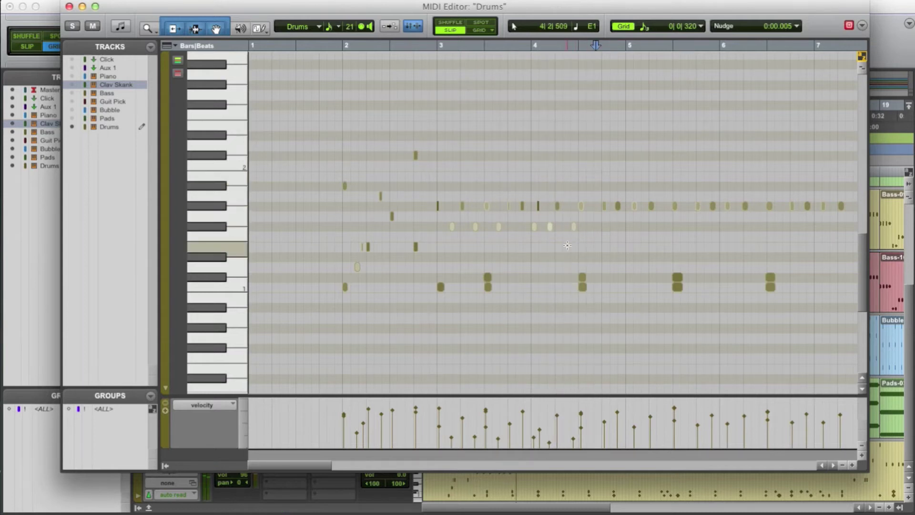
Audition bar 4 close up, starting from just before beat 4 of bar 3
click(572, 243)
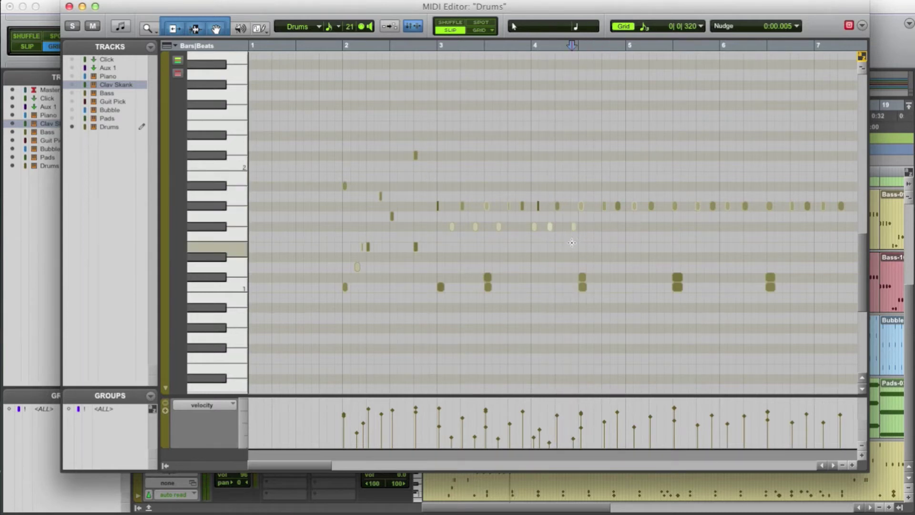
key(t)
key(t)
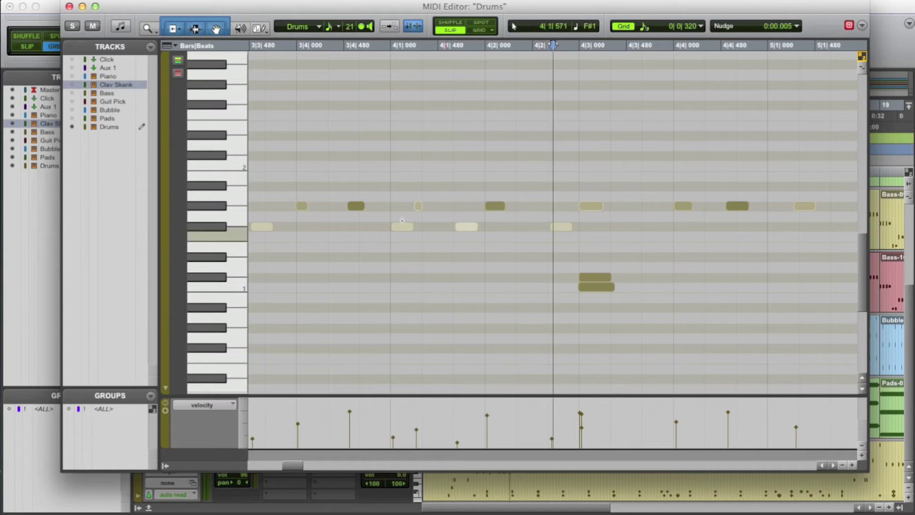
click(292, 184)
key(space)
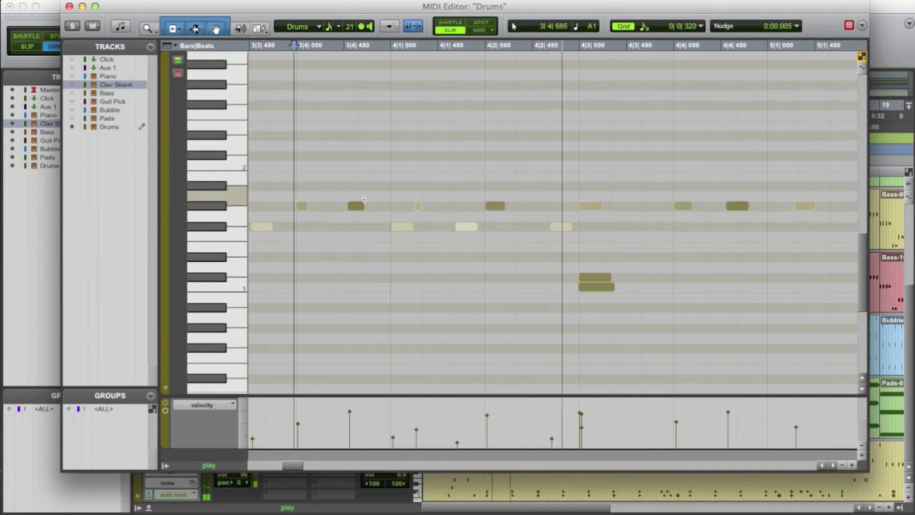
Set the grid to straight 1/8 notes (0|0|480), and move the soft F#1 note before 4|3 to 4|2|480
click(679, 26)
click(681, 95)
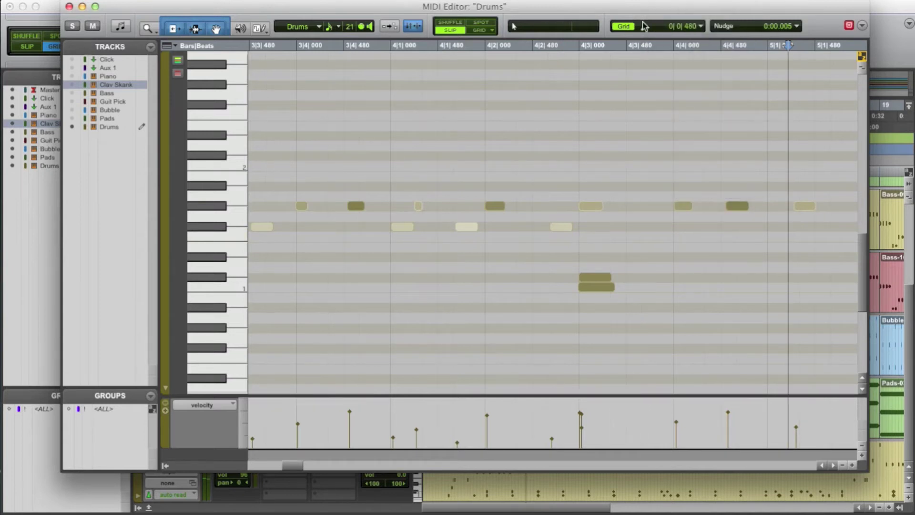
click(644, 27)
click(571, 125)
click(562, 227)
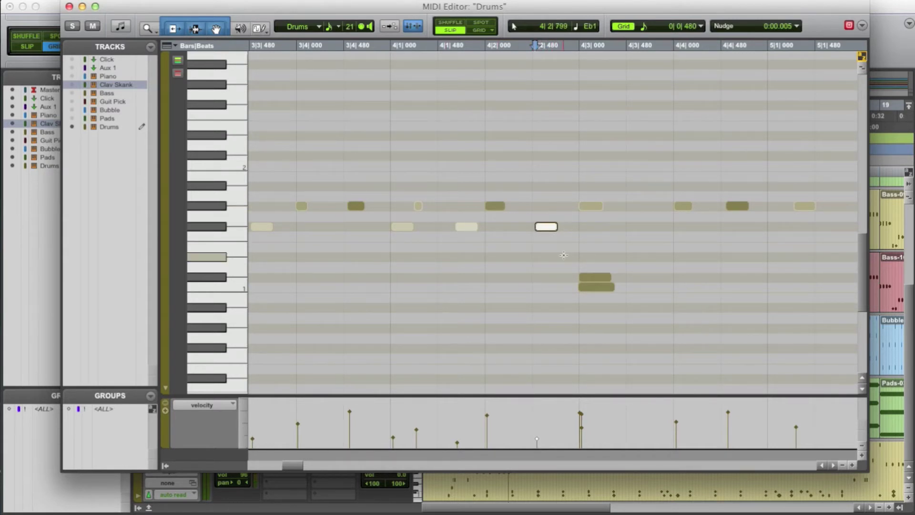
Audition the groove from just before bar 3 into bar 4, and inspect the notes of bar 3 up close
key(r)
key(r)
key(r)
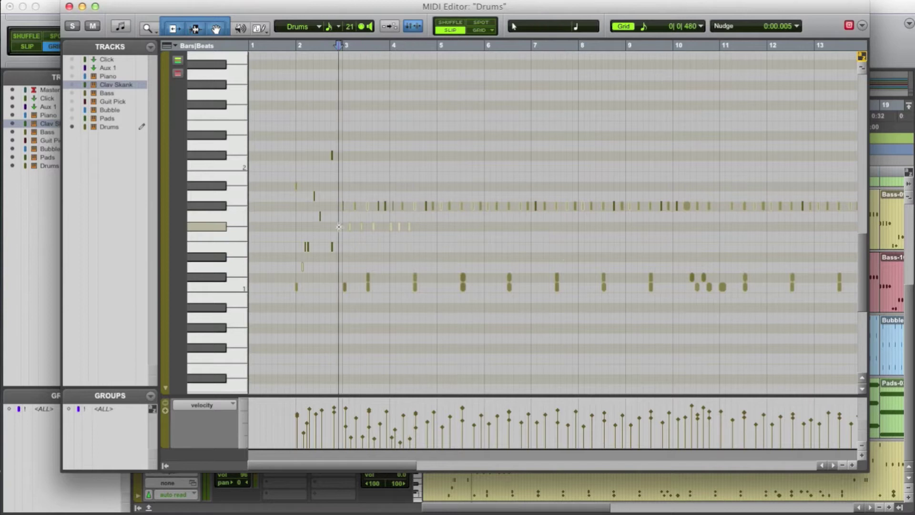
key(space)
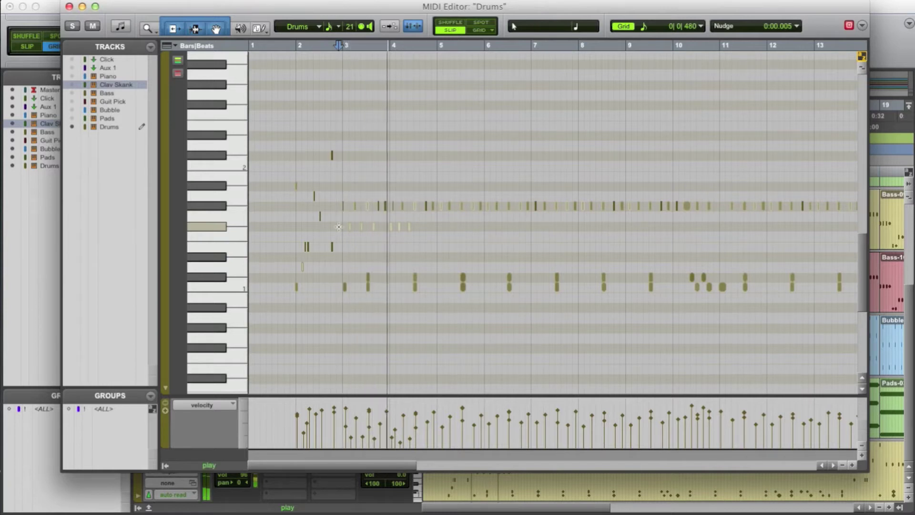
key(space)
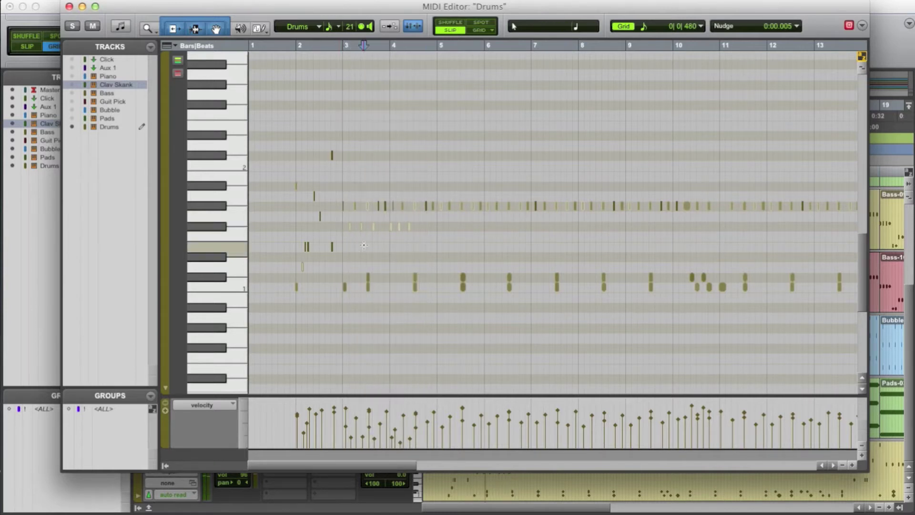
key(t)
key(t)
key(t)
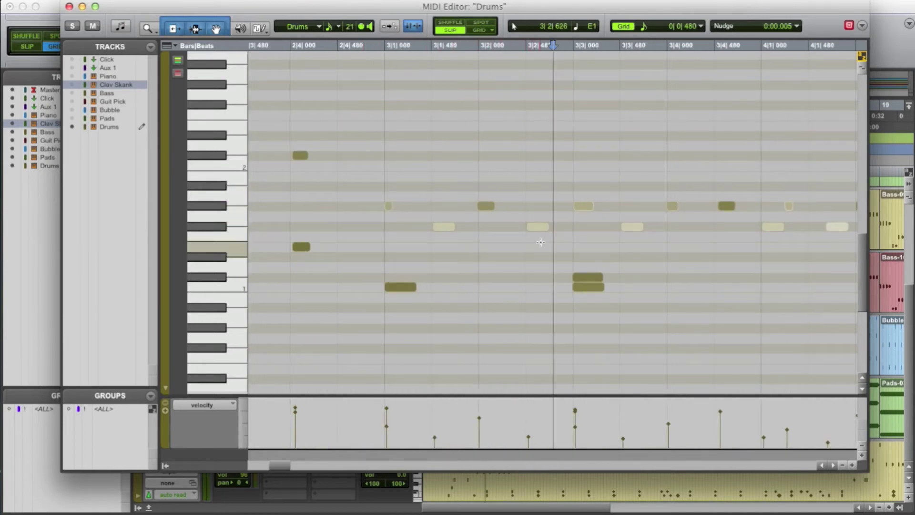
Nudge the four soft F#1 notes from 3|1 through 4|1 later by 0:00.005, and play from just before bar 3
scroll(617, 252, right, 2)
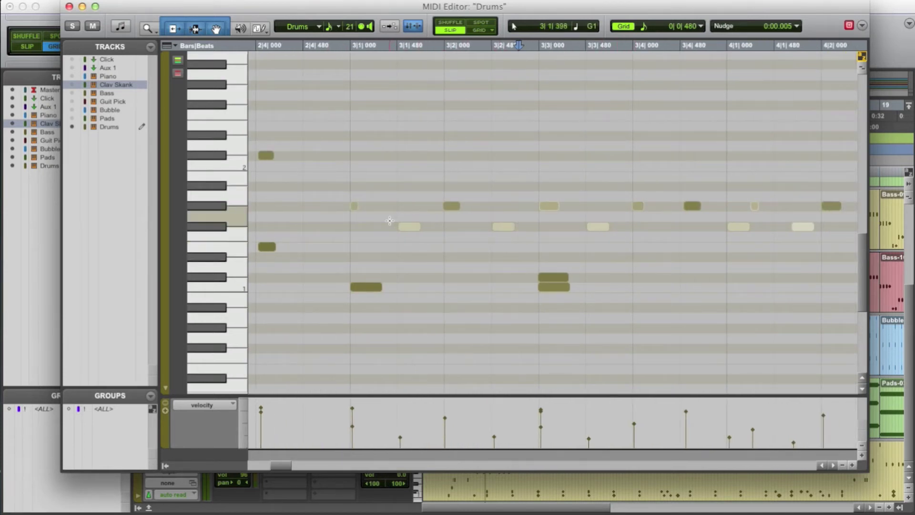
drag(389, 221, 740, 251)
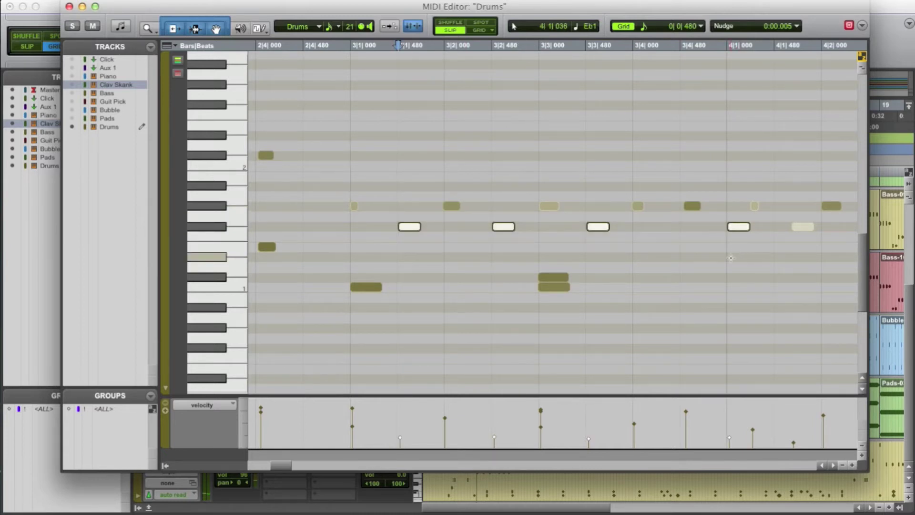
key(KP_Add)
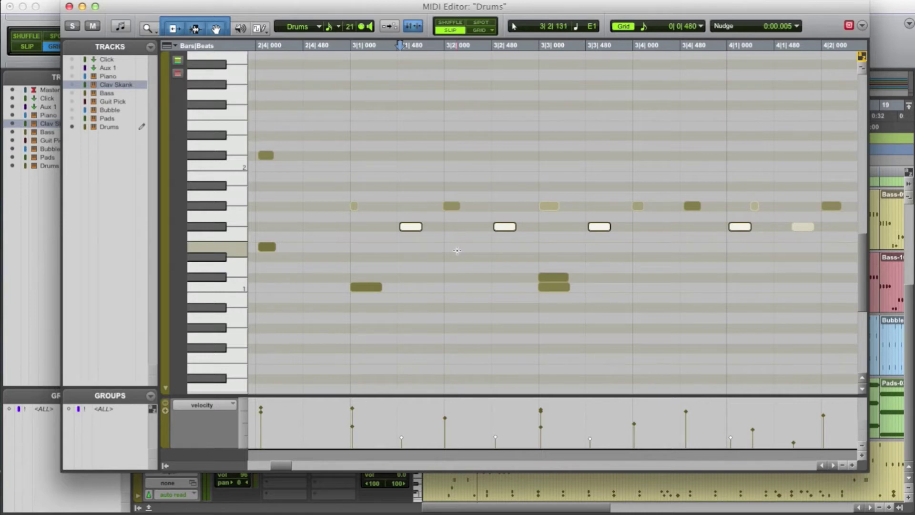
click(277, 236)
key(space)
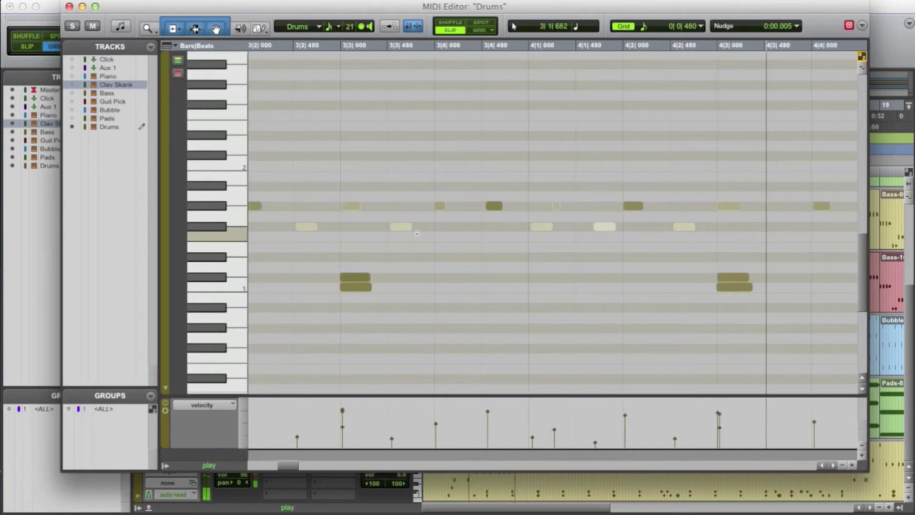
Raise the velocities of the C#1 notes at 3|3 and 4|3, and play the part from just before bar 2
scroll(417, 234, left, 3)
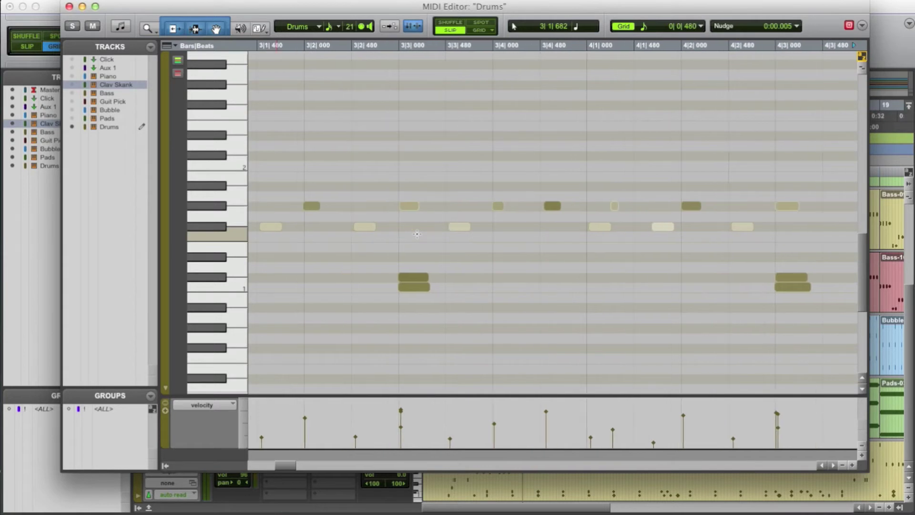
key(r)
key(r)
key(r)
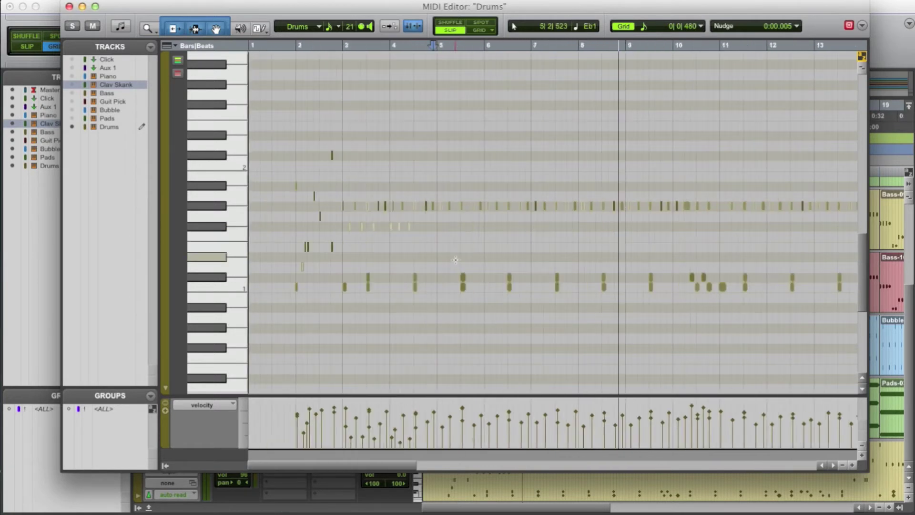
key(t)
key(t)
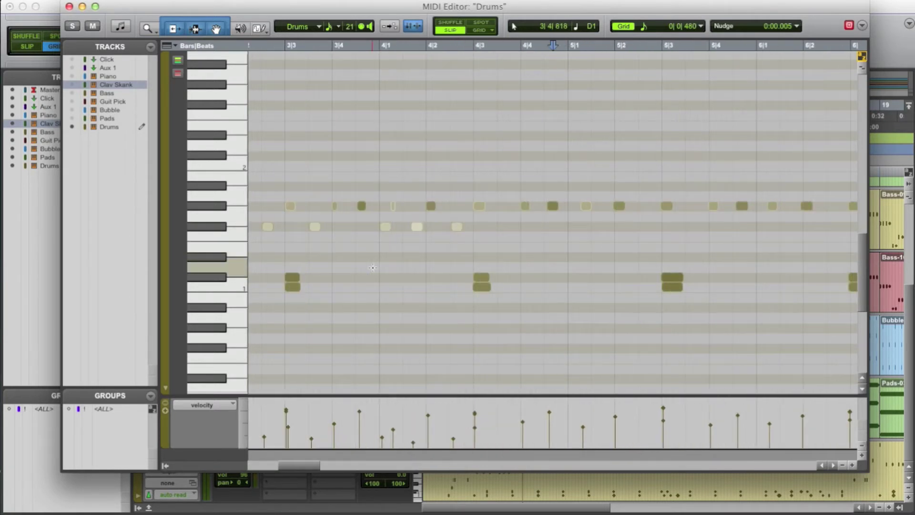
scroll(387, 270, left, 4)
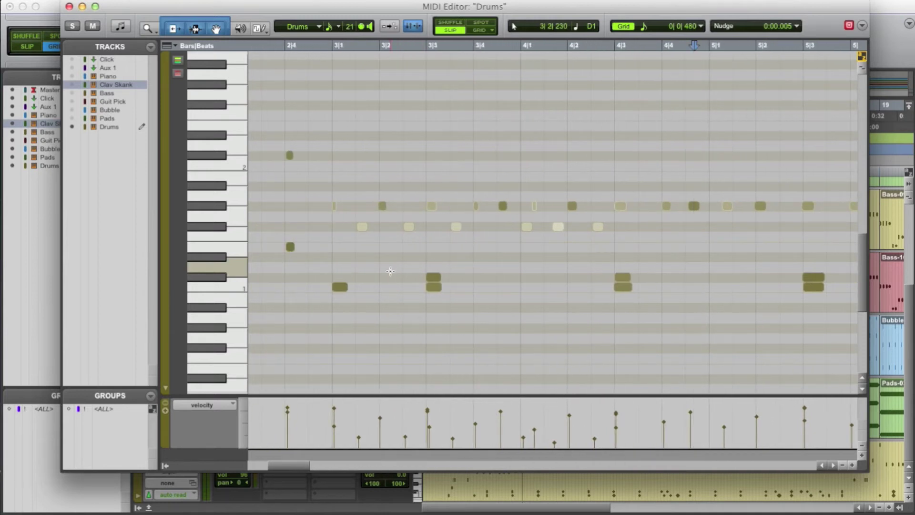
key(r)
drag(467, 252, 619, 278)
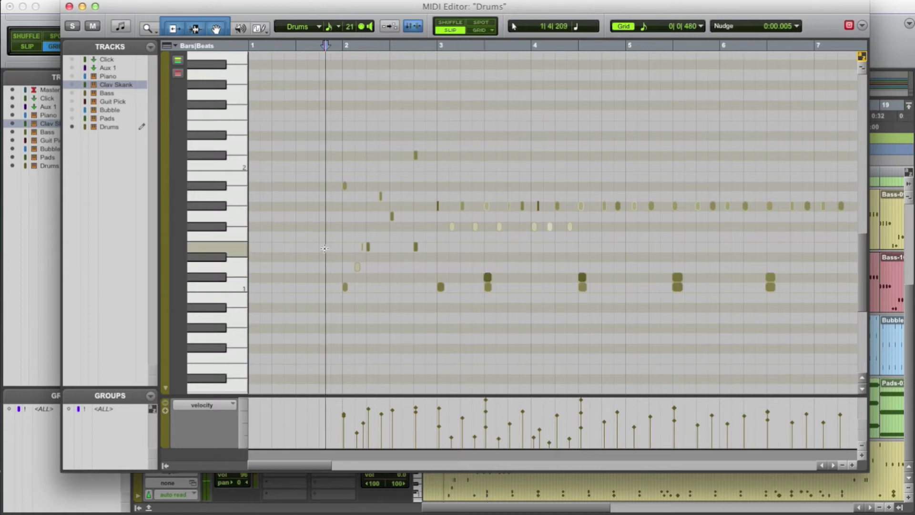
key(space)
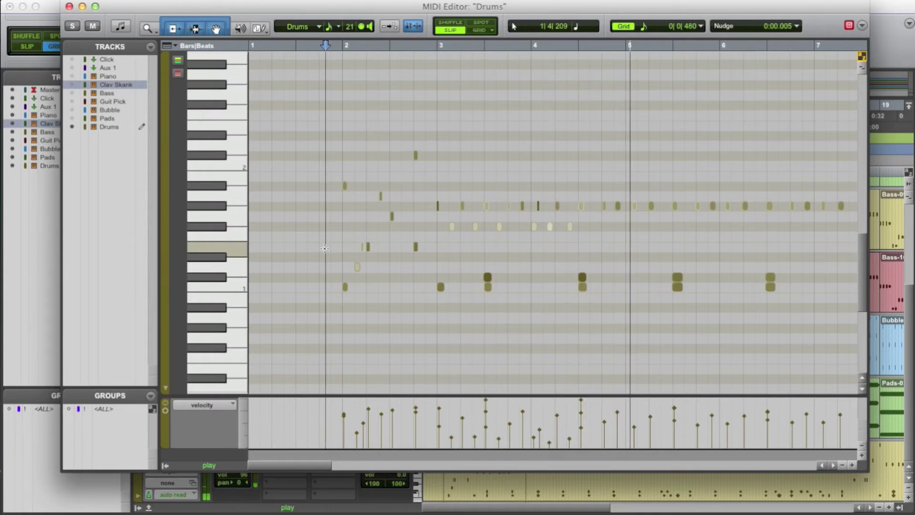
key(space)
Lower the velocities of the C#1 notes at 3|3 and 4|3, and audition the 3|3 hit up close
drag(485, 260, 593, 277)
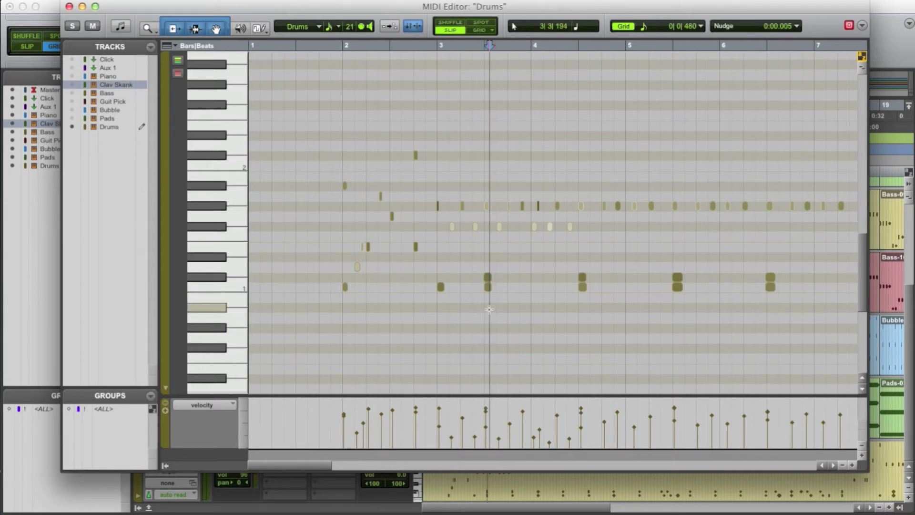
key(t)
key(t)
key(t)
click(539, 277)
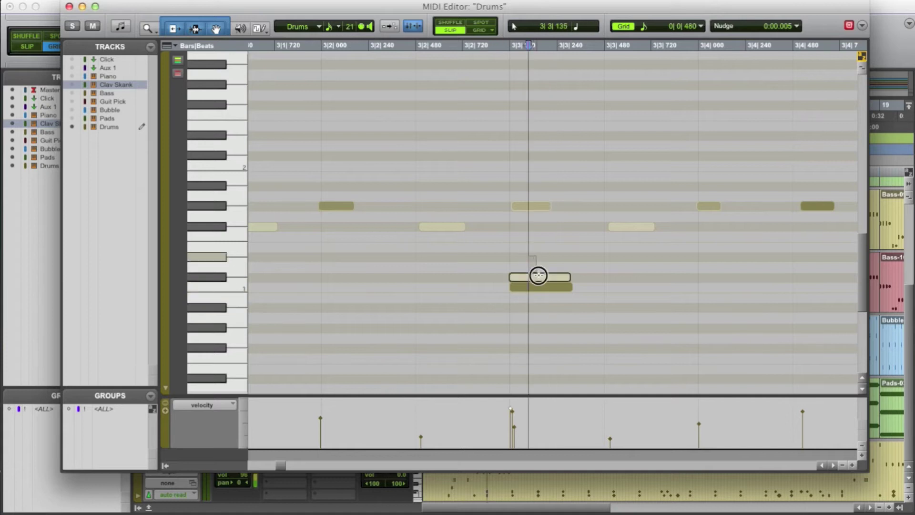
click(560, 300)
key(space)
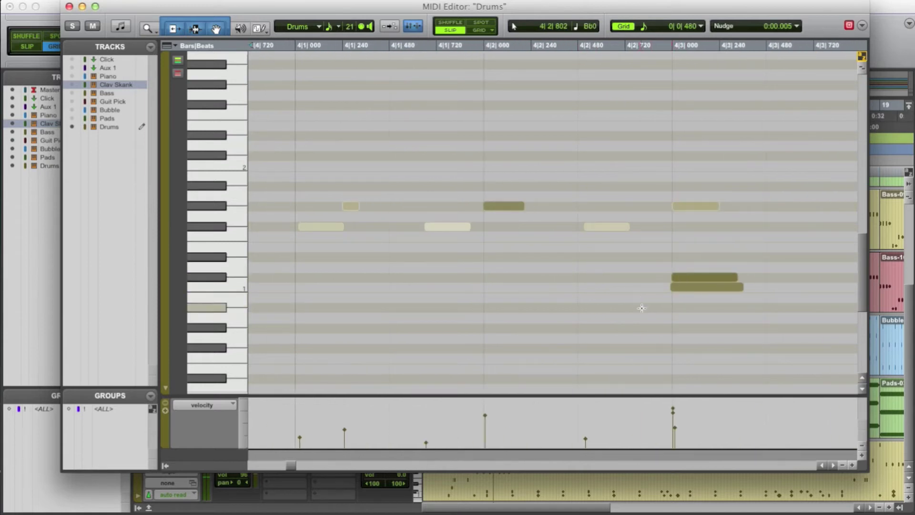
Play the groove from just before bar 3 to the end of bar 4 in a zoomed-out view
key(r)
key(r)
key(r)
key(r)
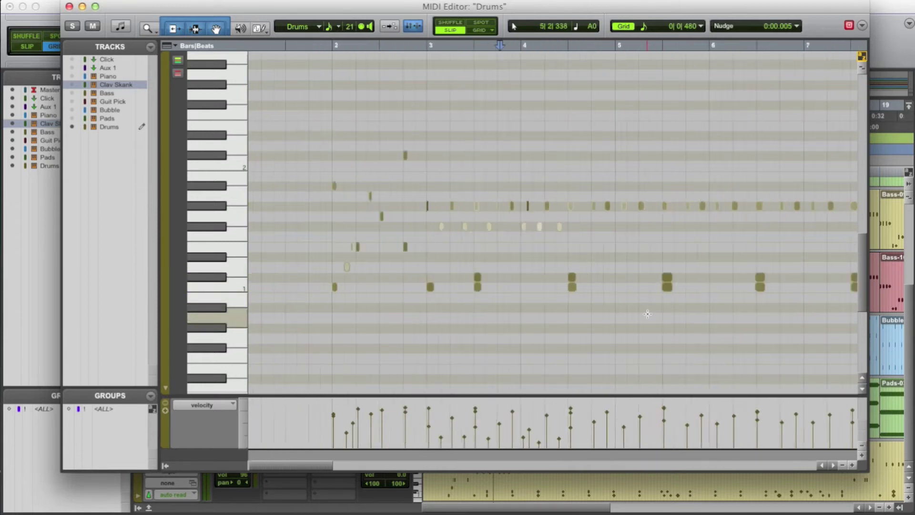
click(333, 220)
key(space)
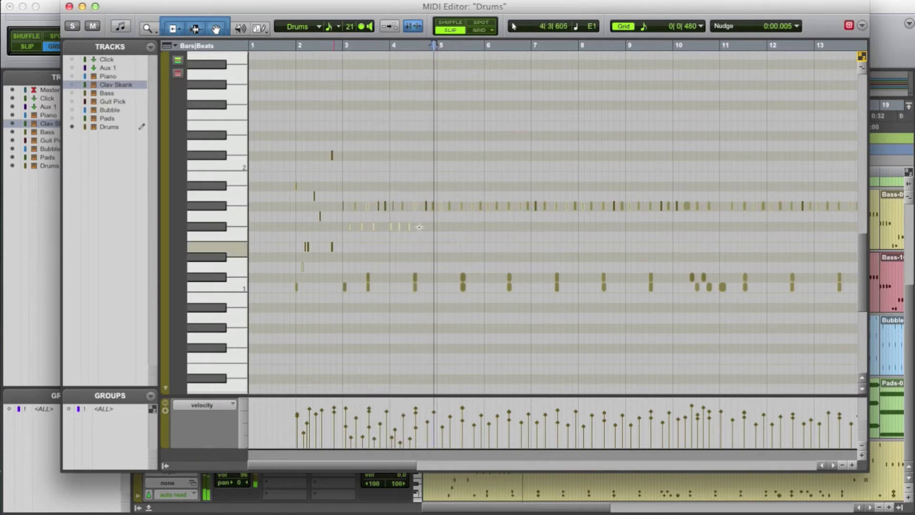
key(space)
key(r)
click(308, 249)
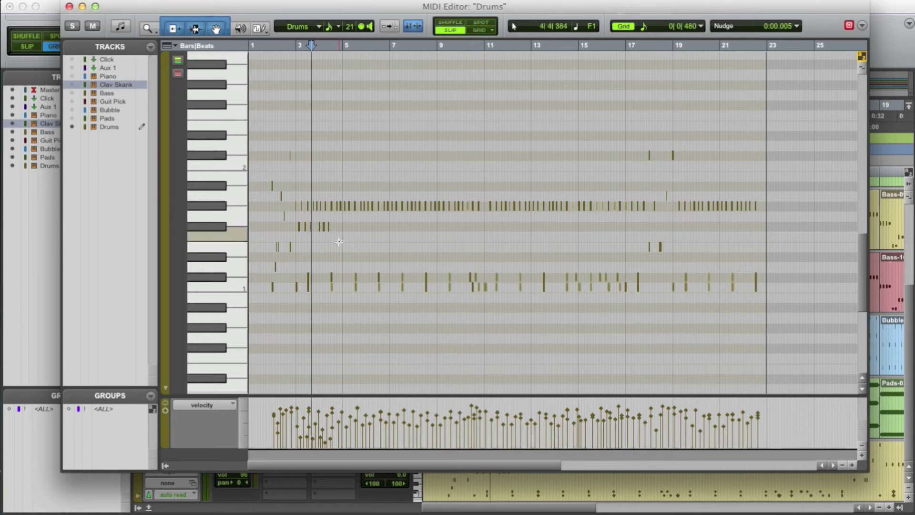
Replay from just before bar 3 into bar 5, following the notes of bars 3 and 4 up close
click(293, 233)
key(space)
key(t)
key(t)
key(t)
key(t)
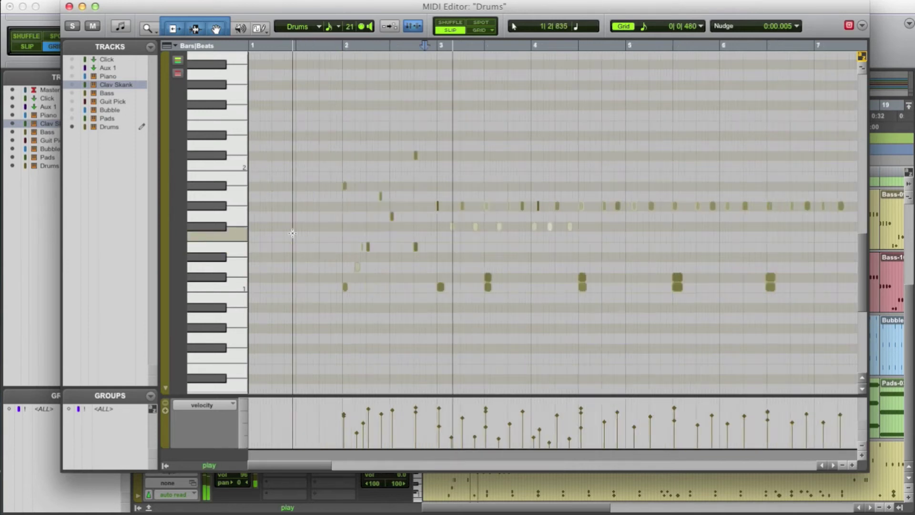
scroll(465, 293, right, 3)
scroll(465, 294, right, 10)
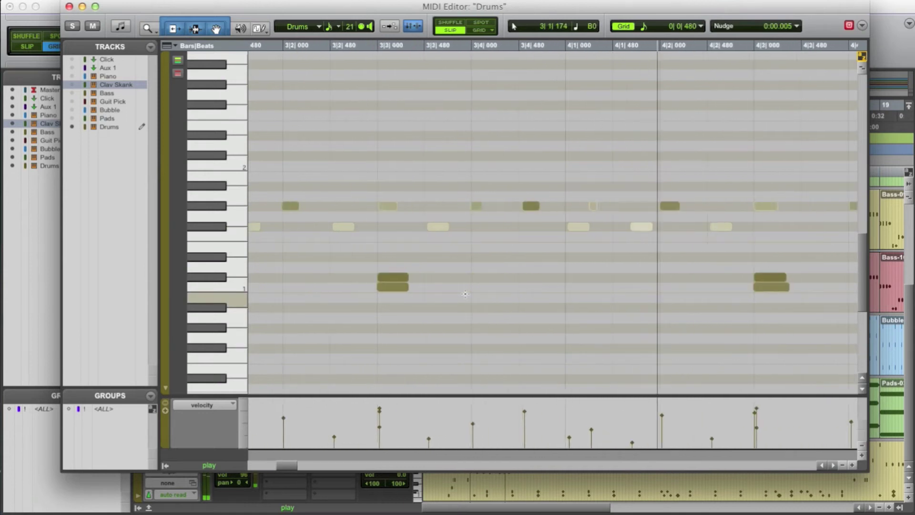
key(space)
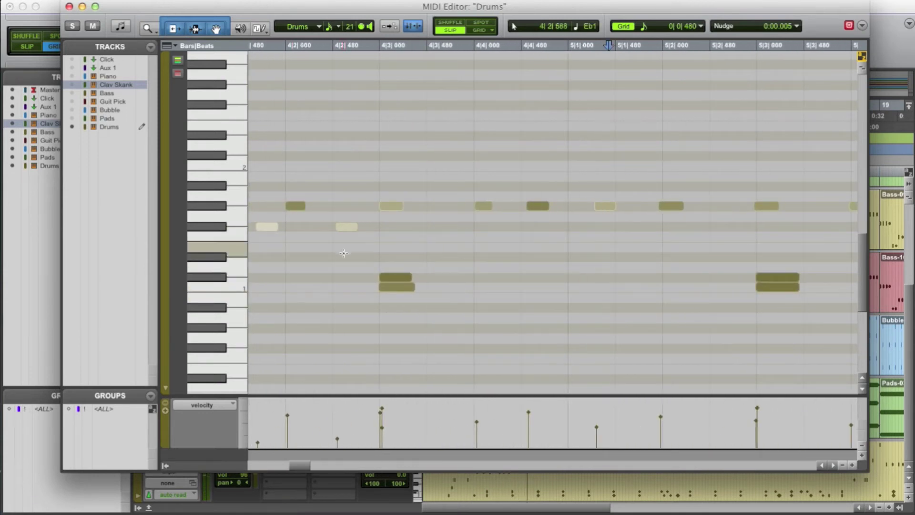
Add a soft F#1 note at about 4|3|480, and audition it from just after 4|2
click(285, 258)
key(space)
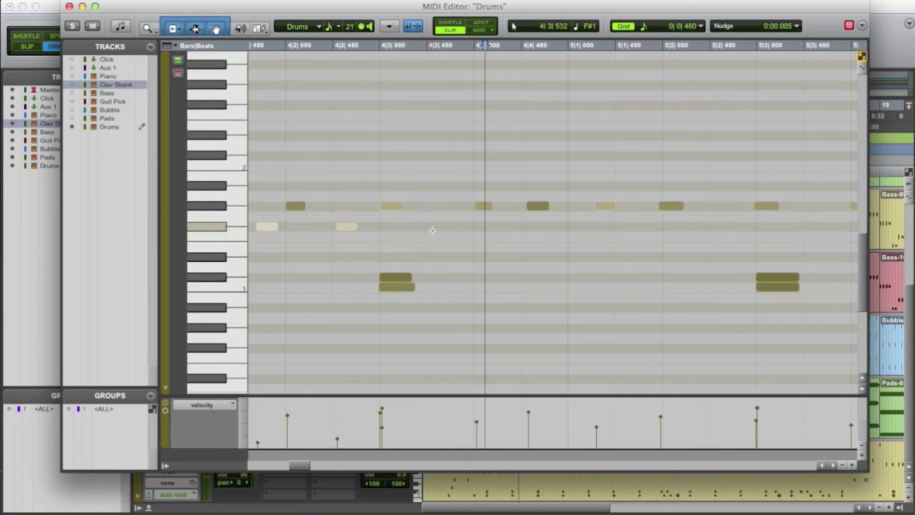
click(433, 227)
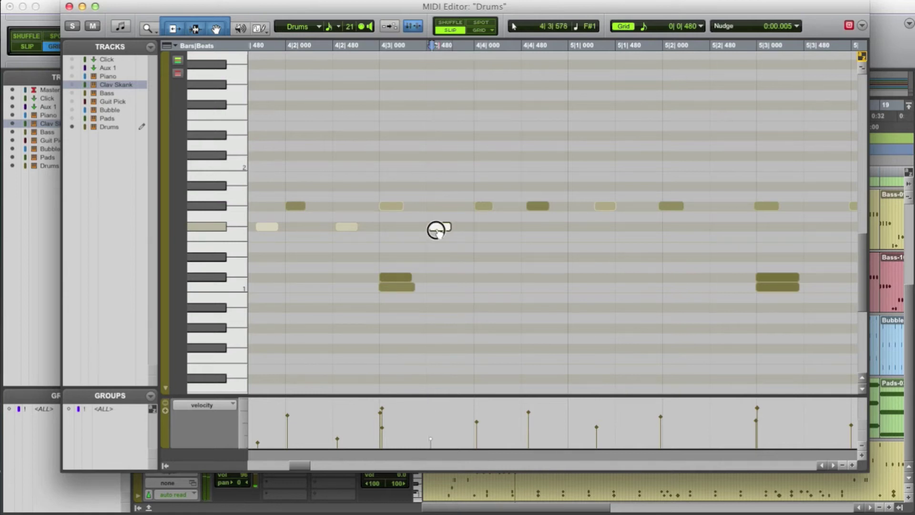
drag(436, 230, 435, 257)
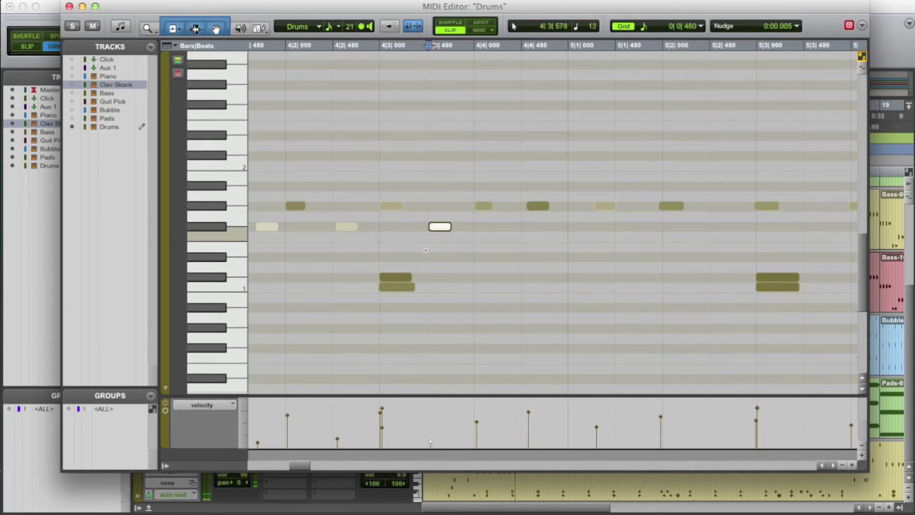
key(space)
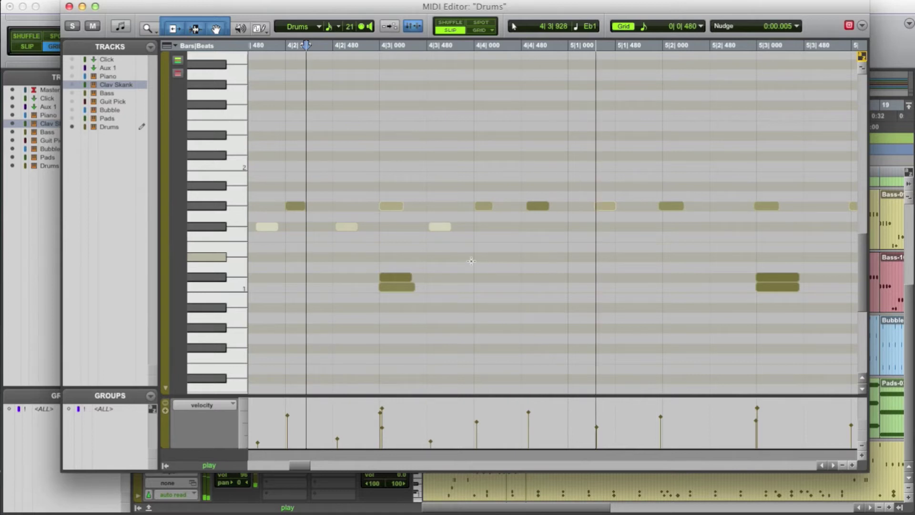
key(space)
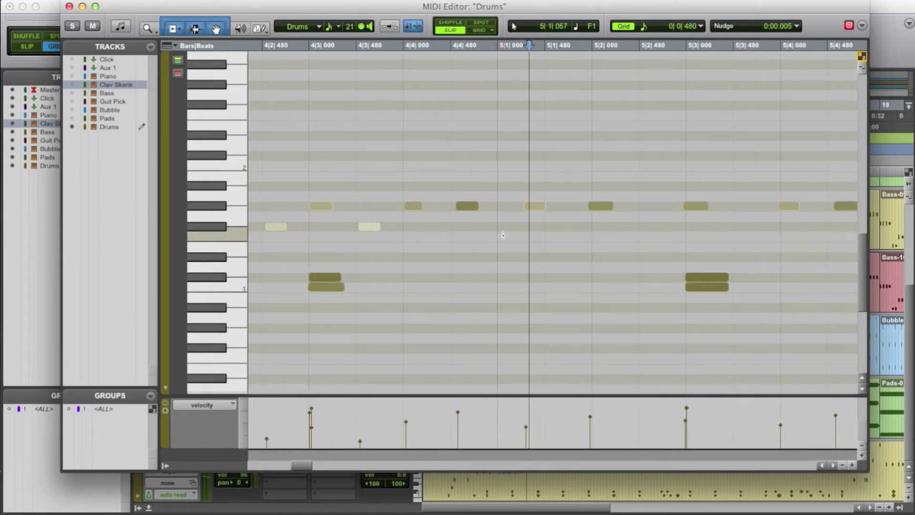
Add a soft F#1 note at the start of bar 5, and audition it from just before 4|4
click(410, 231)
key(space)
key(space)
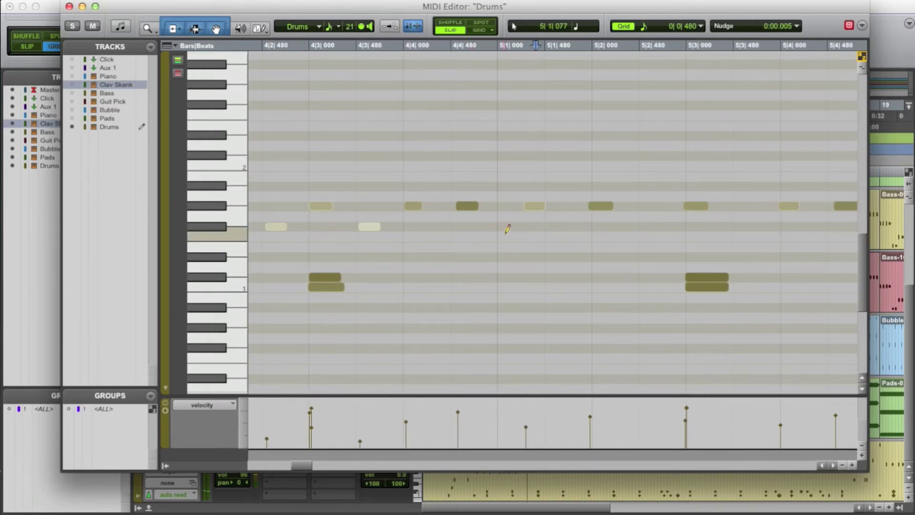
click(506, 227)
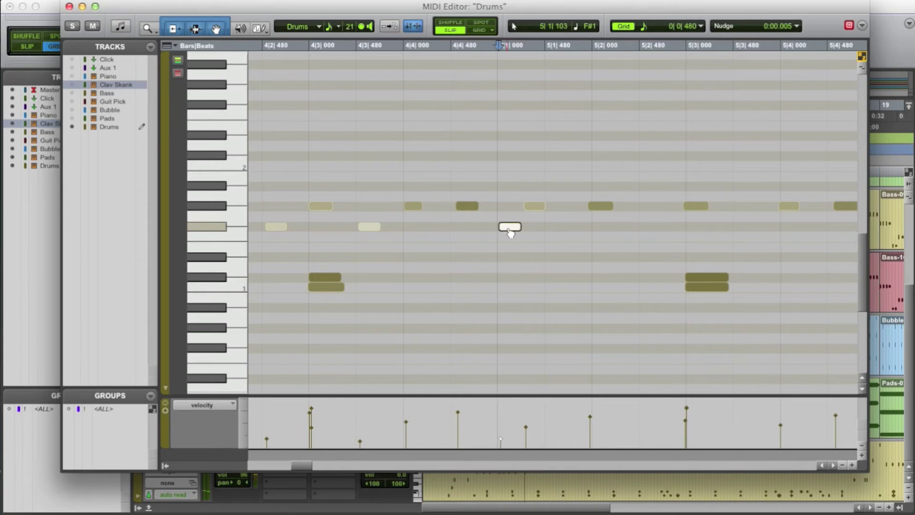
key(space)
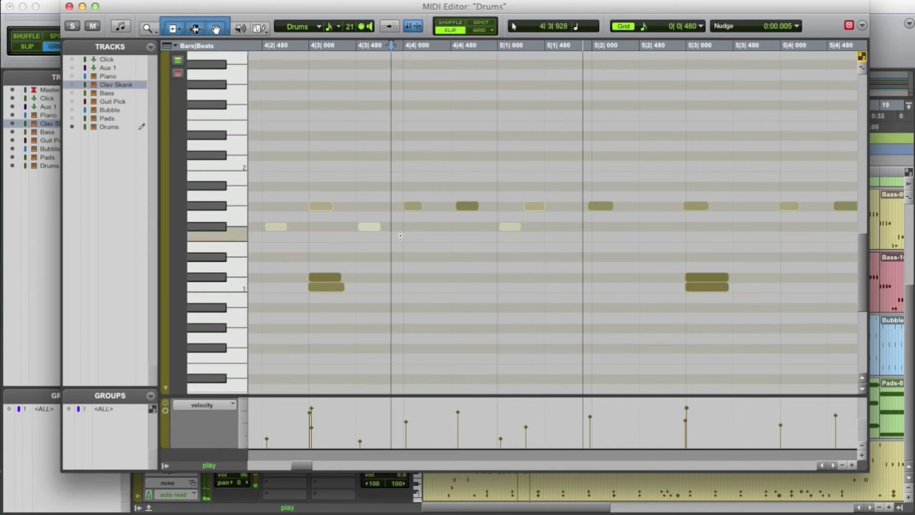
Add a soft F#1 note just before 5|2, set the grid to 1/16 notes (0|0|240), and move the note slightly later
click(575, 226)
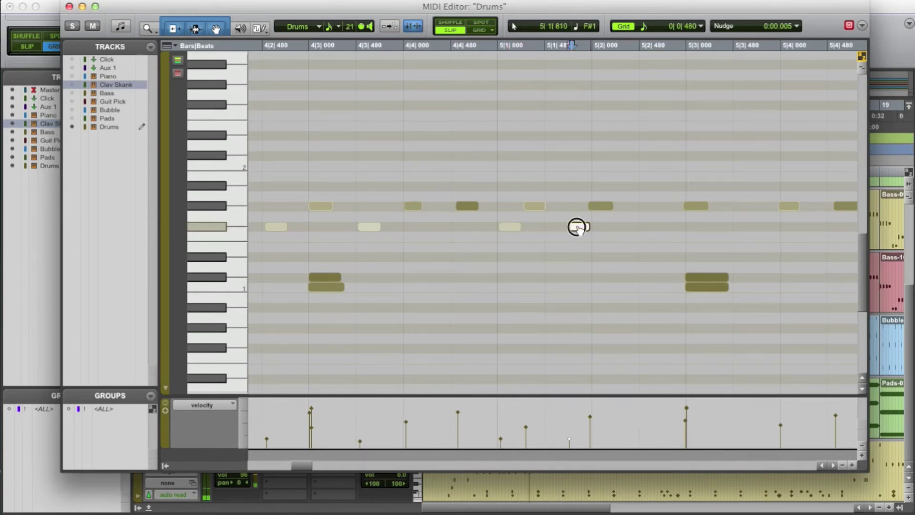
click(644, 27)
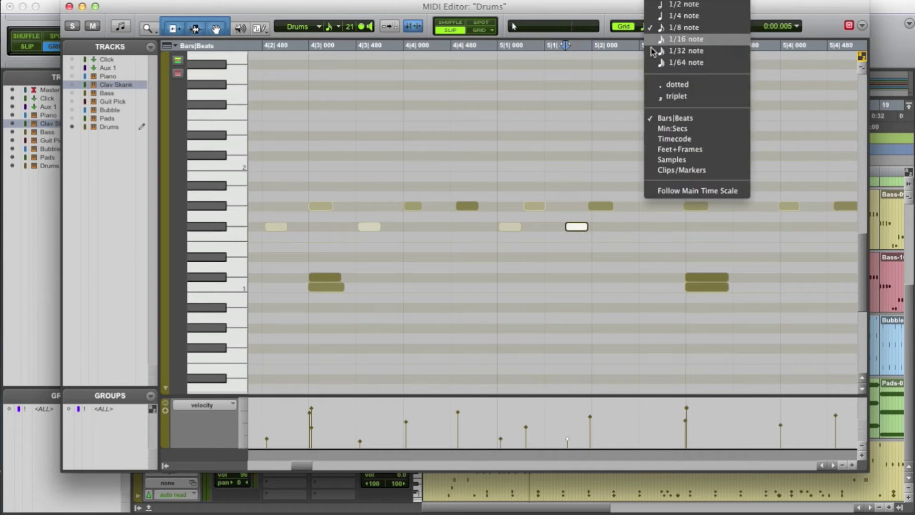
click(652, 53)
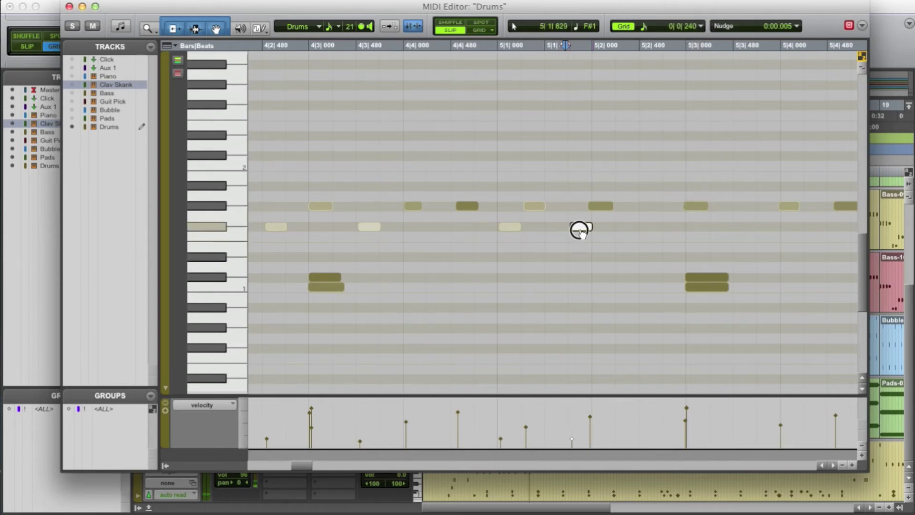
Audition the F#1 note before 5|2, shift it slightly earlier, and replay from just before 4|3
click(491, 256)
key(space)
key(space)
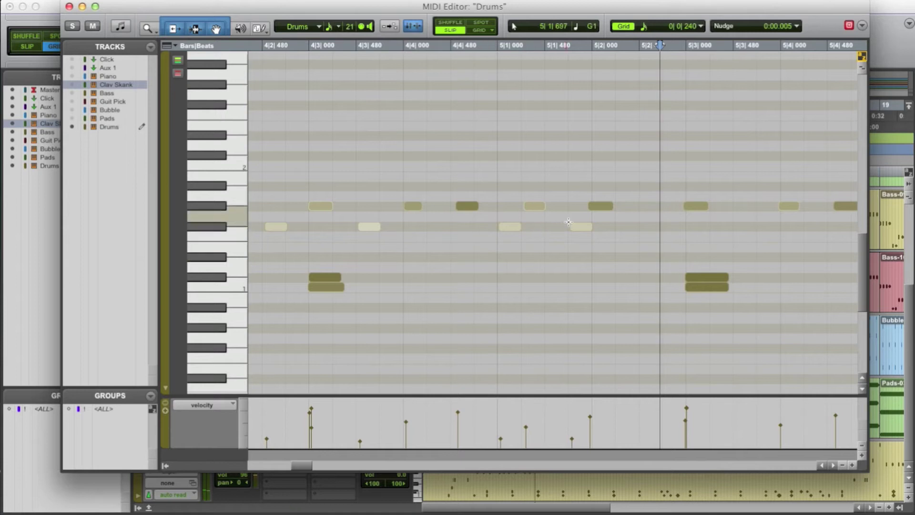
click(579, 229)
key(space)
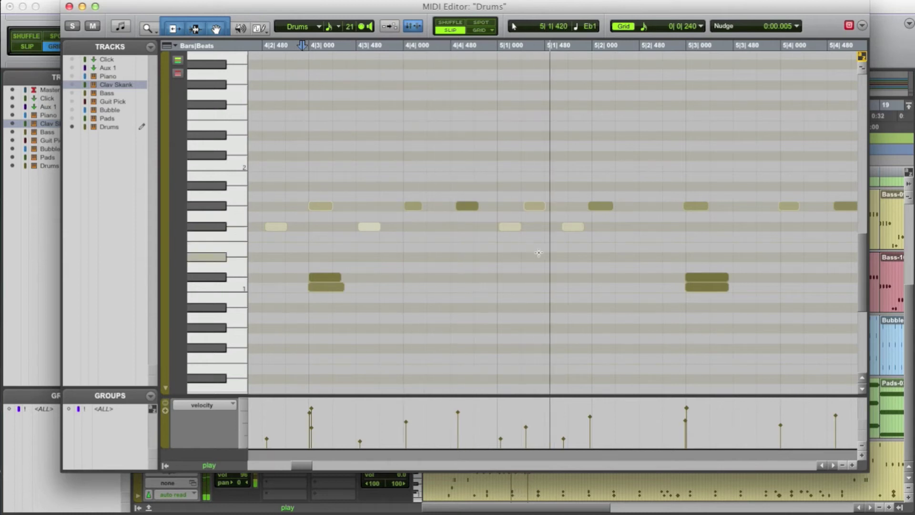
Add a short soft F#1 note at about 5|2|480, and audition it from just before 4|3
click(645, 225)
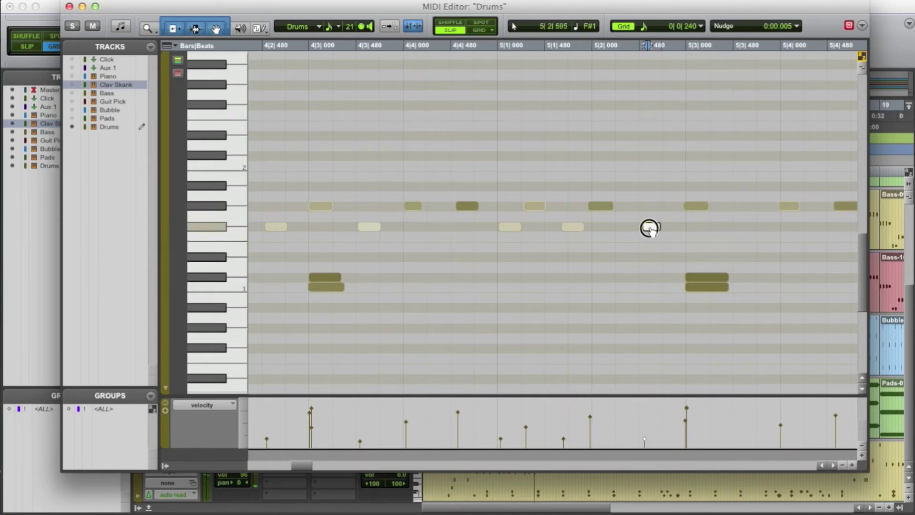
click(305, 246)
key(space)
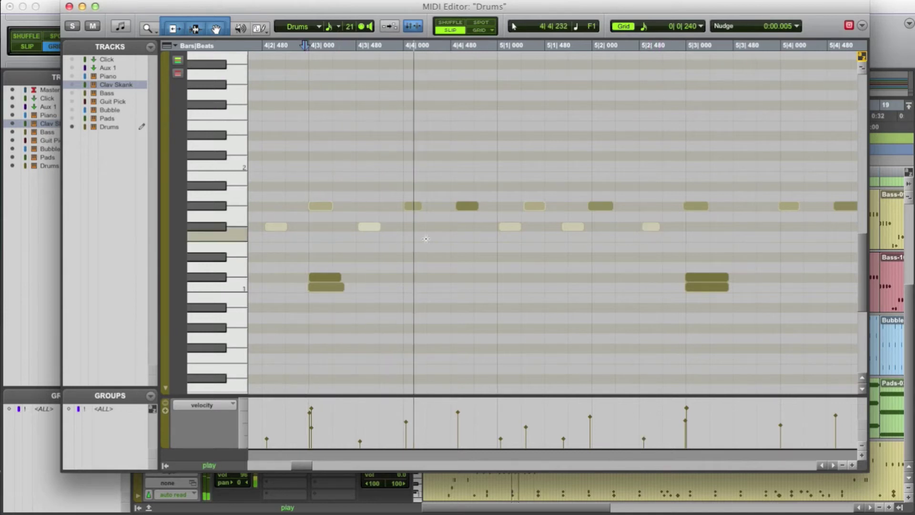
key(space)
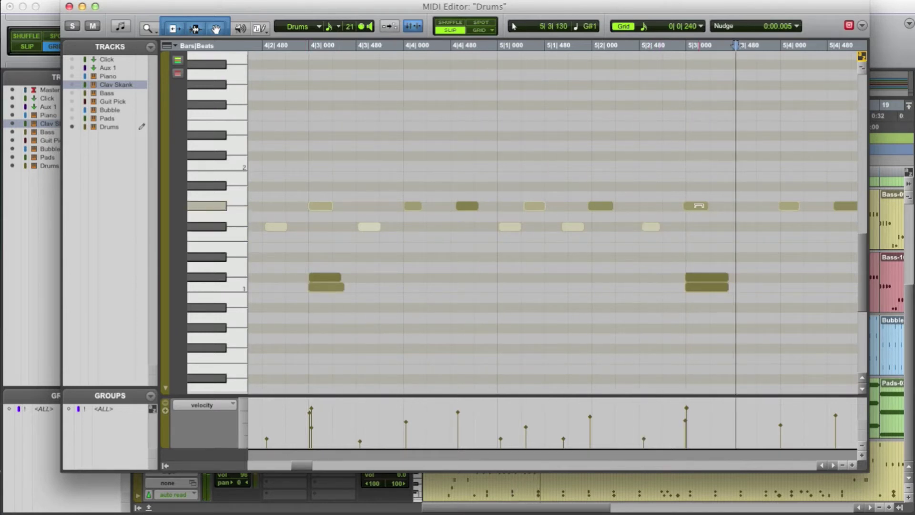
Lower the velocity of the G#1 note at 5|3 to about 49, and audition from about 4|2|480
drag(696, 206, 690, 262)
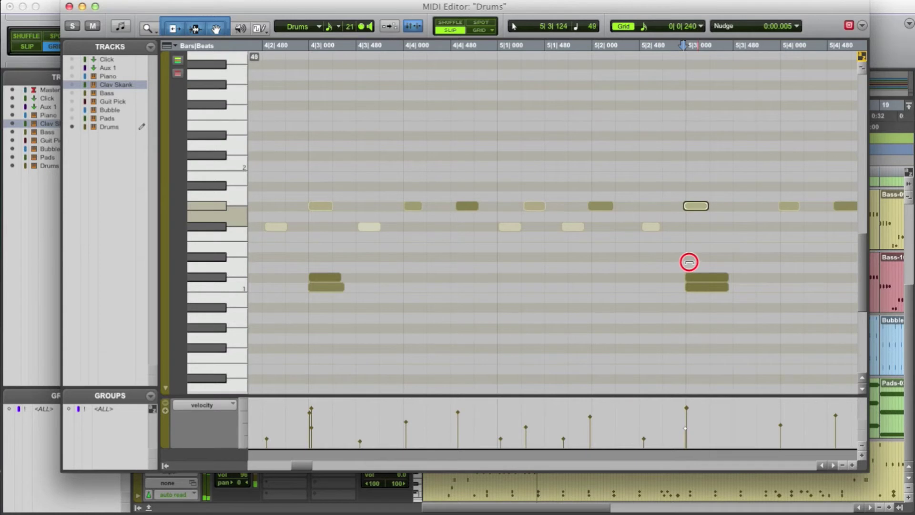
click(261, 247)
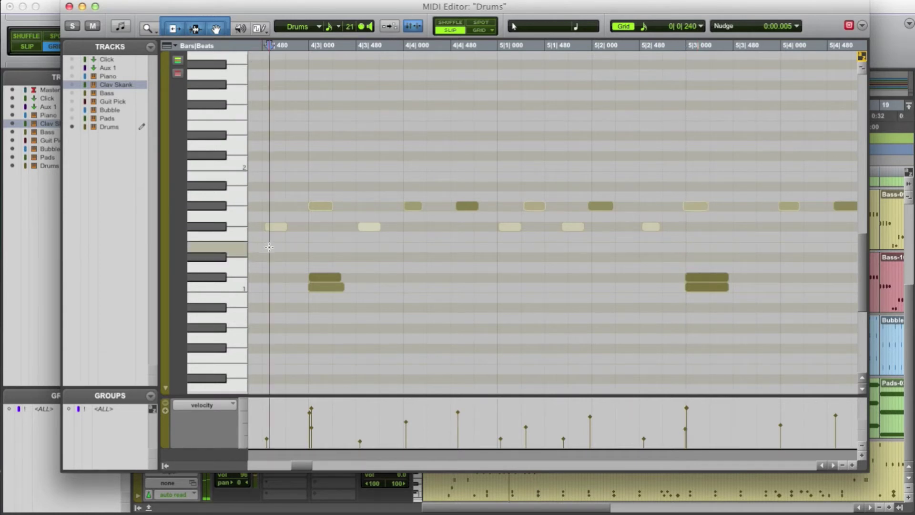
key(space)
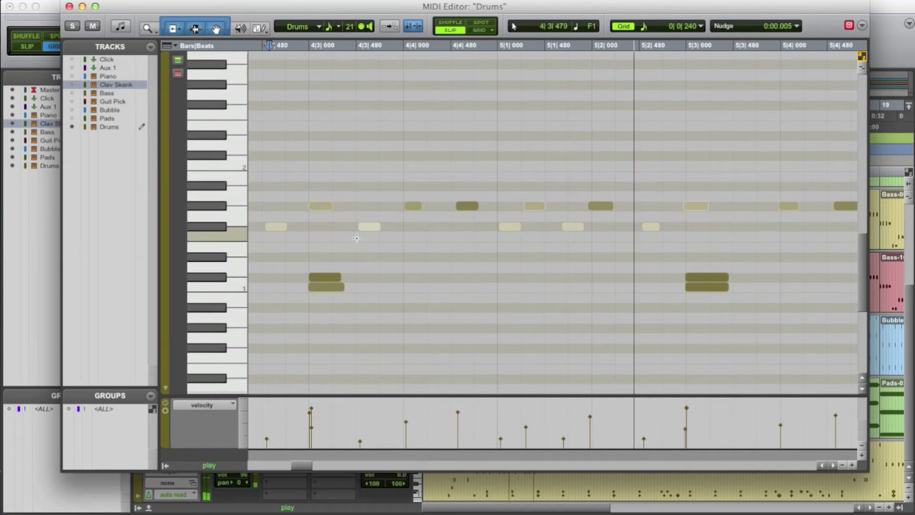
scroll(354, 243, down, 1)
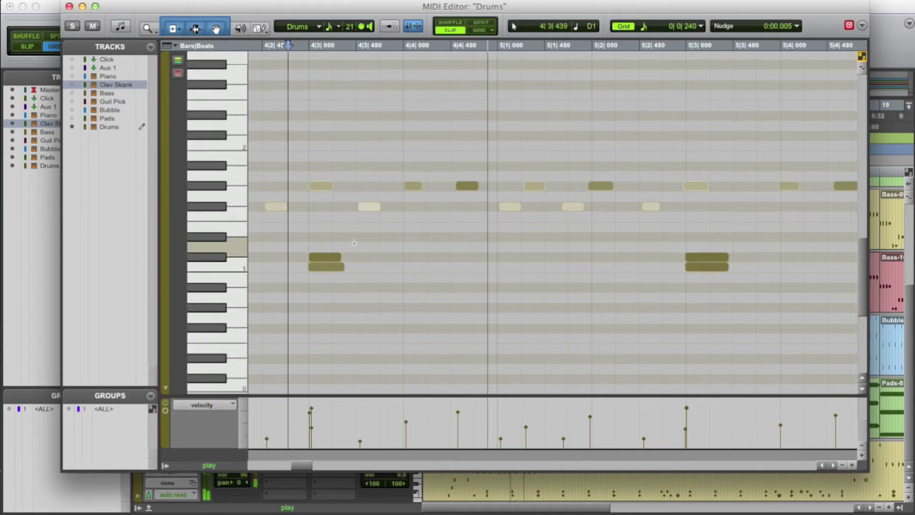
key(space)
Lower the velocity of the G#1 note at 4|4 slightly, and audition it from just before 4|3
click(410, 186)
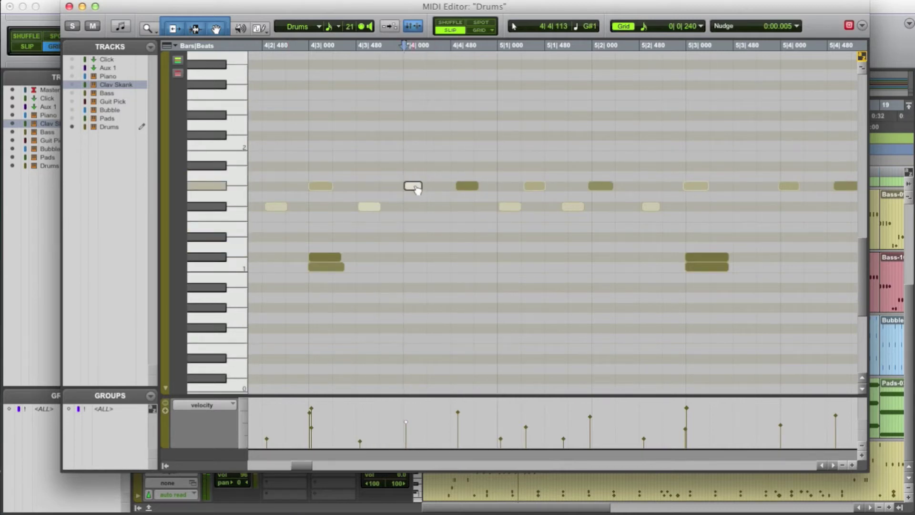
key(super+z)
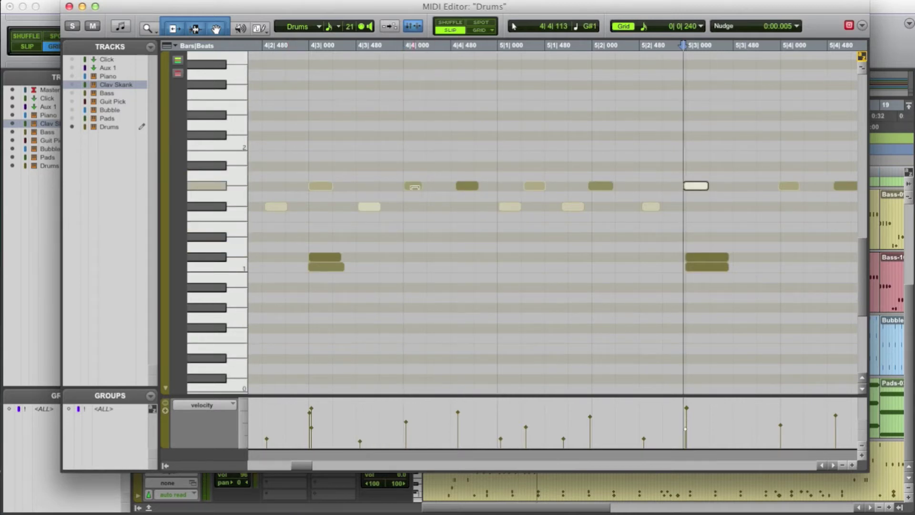
click(413, 187)
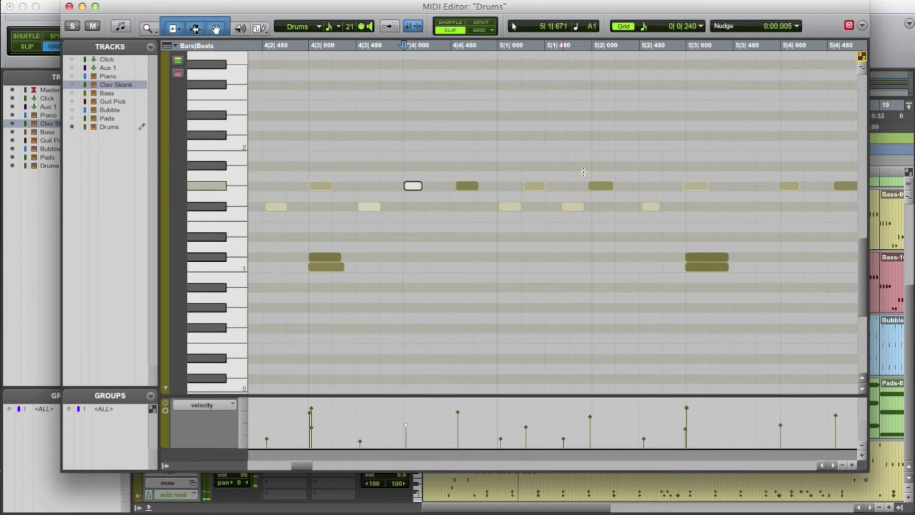
click(291, 223)
key(space)
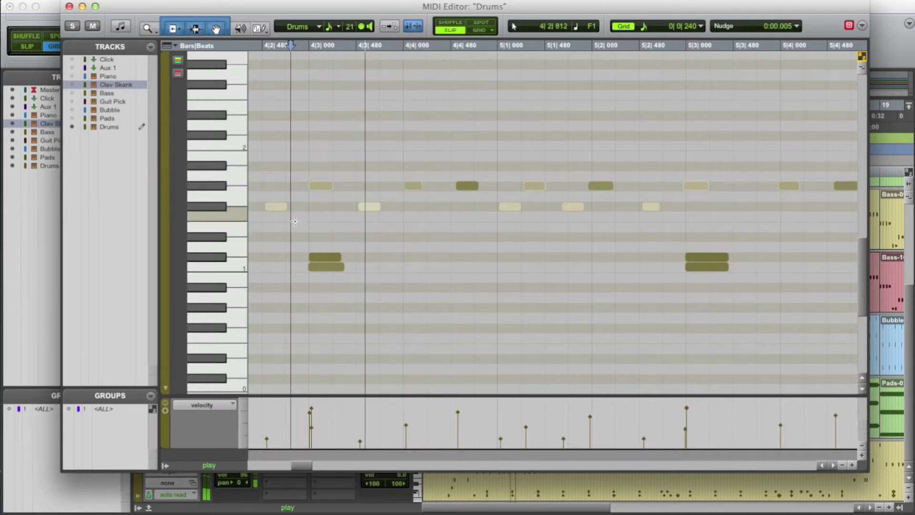
key(space)
Lower the velocity of the G#1 note near 4|4|480 to about 89, and audition from about 4|3|480
drag(467, 186, 466, 199)
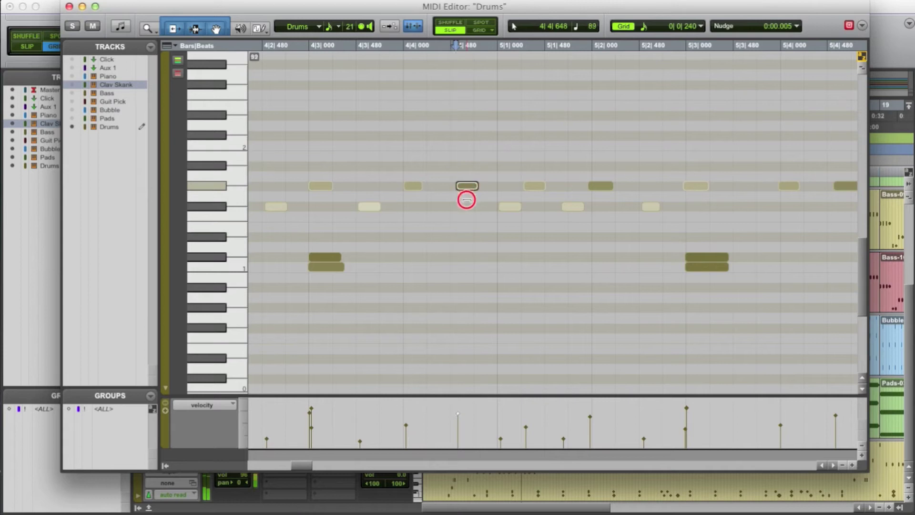
click(370, 171)
key(space)
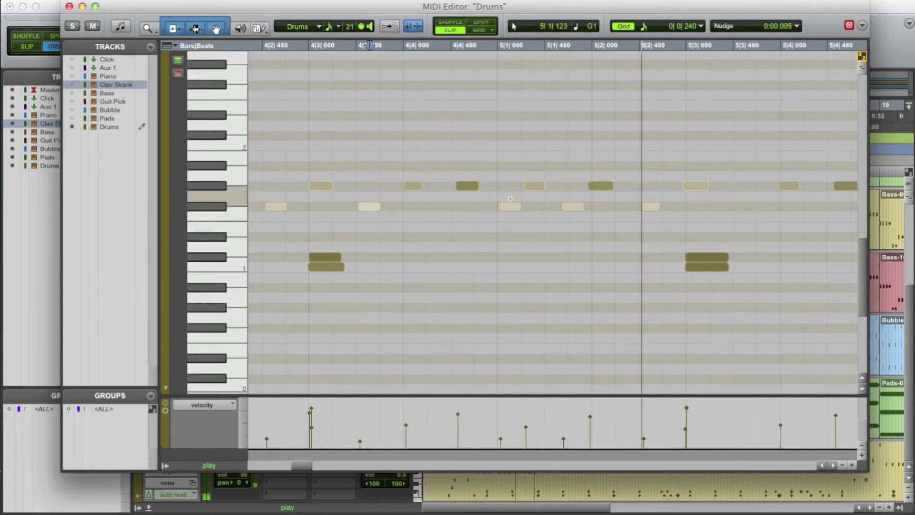
Raise the velocity of the G#1 note near 5|1|240, lower the 5|2 note to about 67, and replay from 4|4
drag(535, 187, 535, 144)
click(600, 189)
drag(600, 190, 600, 221)
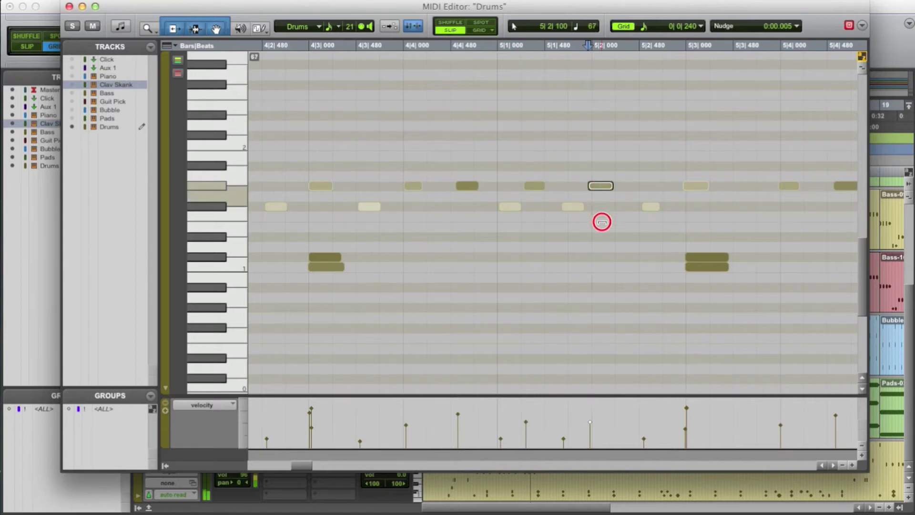
click(535, 186)
click(404, 166)
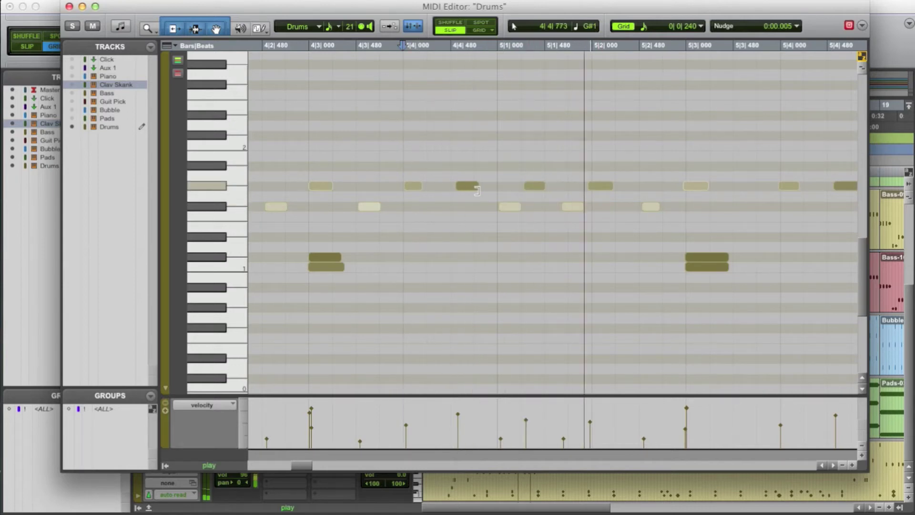
Lower the velocity of the G#1 note at 5|2 slightly further, and audition it from 4|4
click(599, 190)
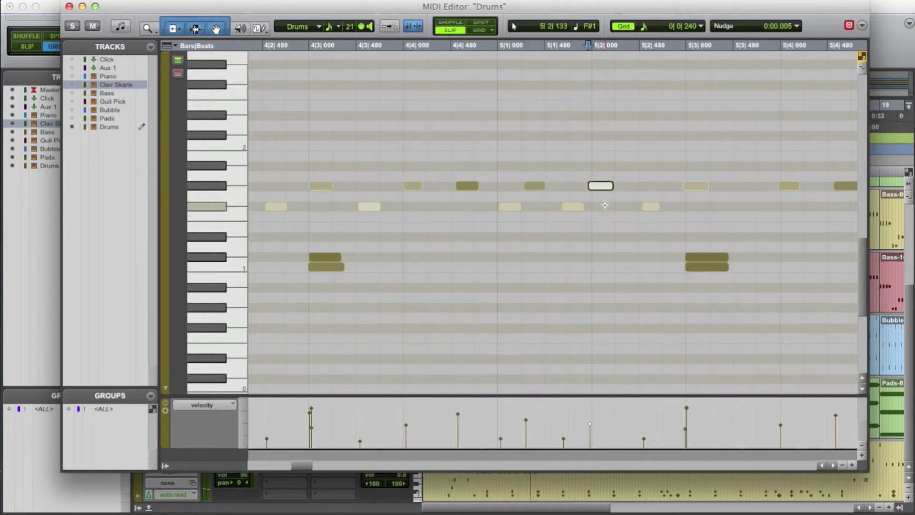
click(406, 217)
key(space)
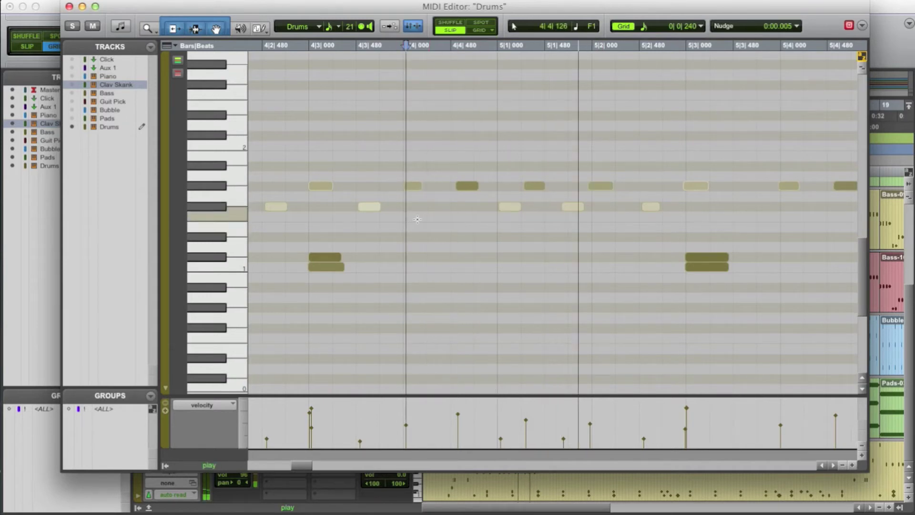
Move the G#1 and D1 notes at 5|3 slightly later, and audition them from just before 5|2
click(696, 175)
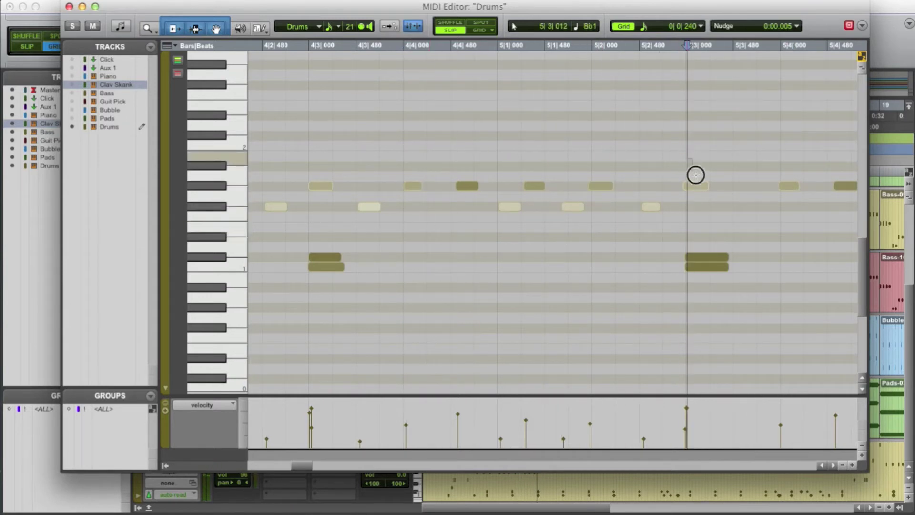
click(696, 186)
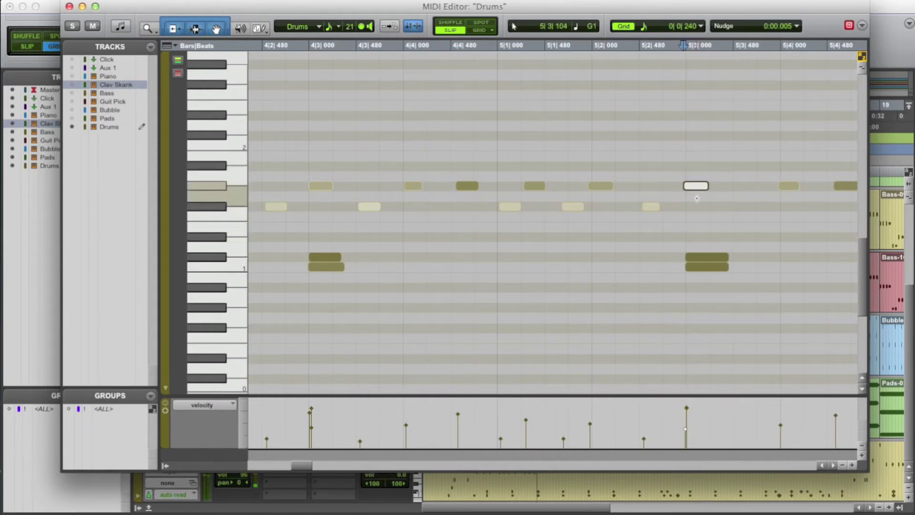
click(699, 248)
drag(703, 255, 706, 256)
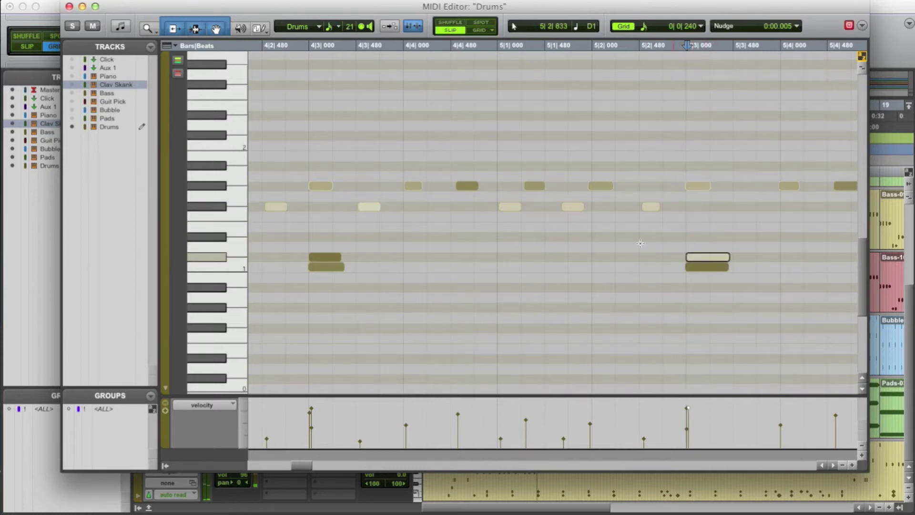
click(566, 229)
key(space)
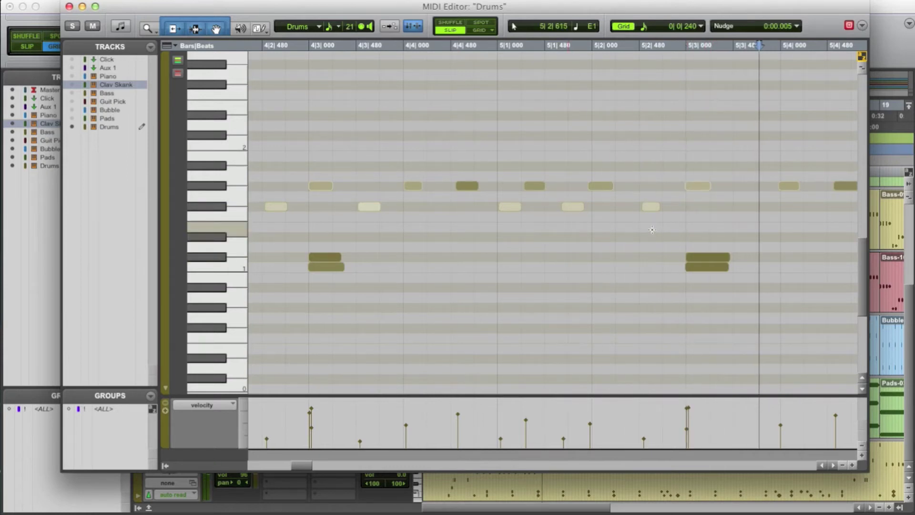
Play the edited drum part through bar 5 into bar 6 to check the groove
key(r)
key(r)
key(r)
click(452, 285)
key(t)
key(t)
click(396, 301)
key(space)
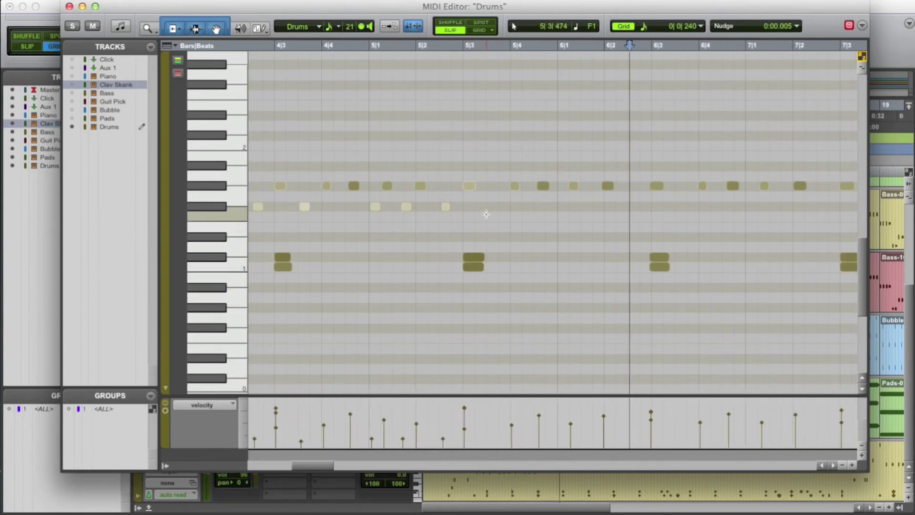
key(space)
Add a soft F#1 note at about 5|3|480, and audition it from just before 5|2|480
key(t)
key(t)
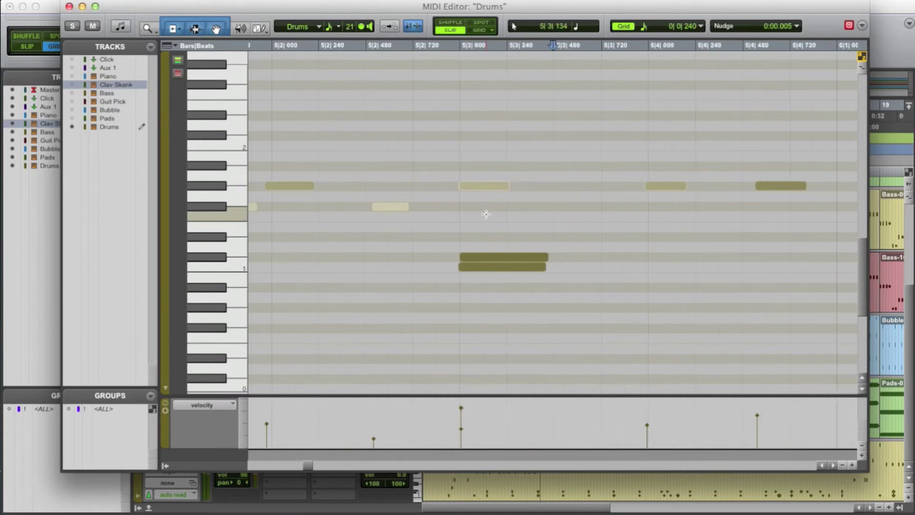
click(560, 204)
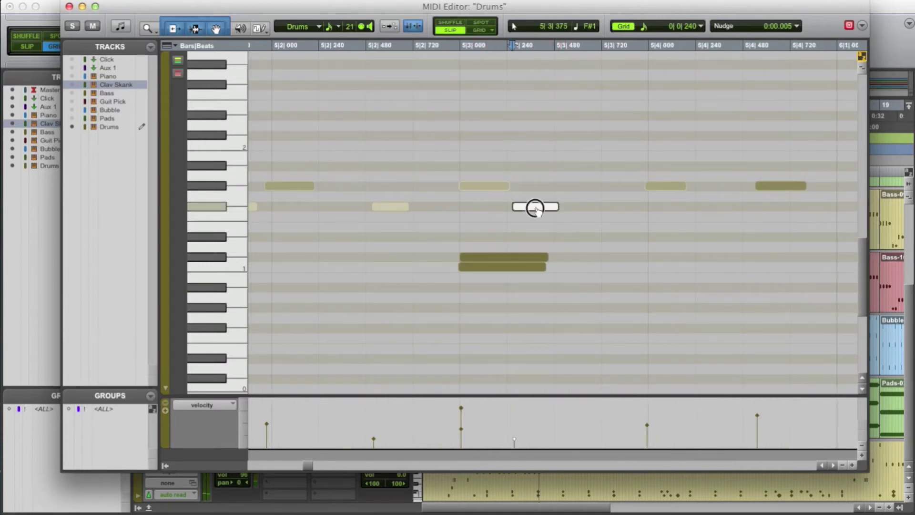
key(space)
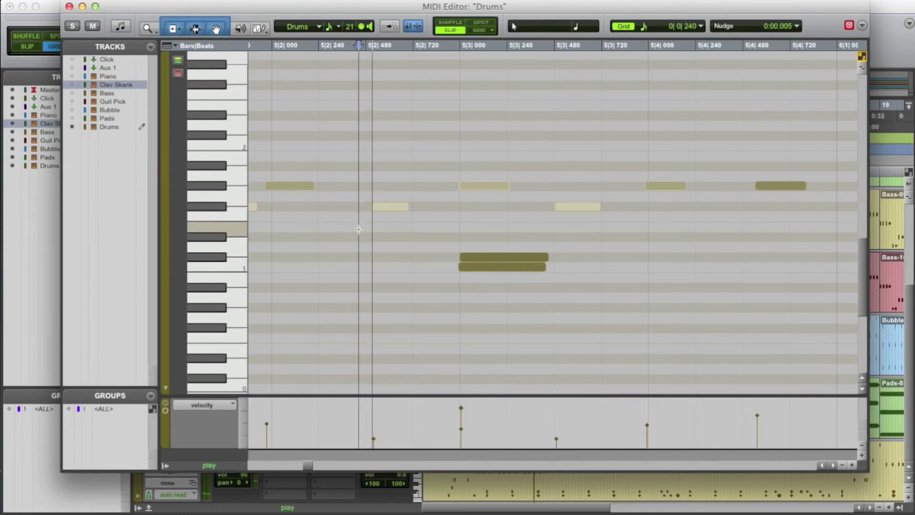
Shift the F#1 note at 5|3|480 slightly later, and replay from just before 5|2|480
click(575, 206)
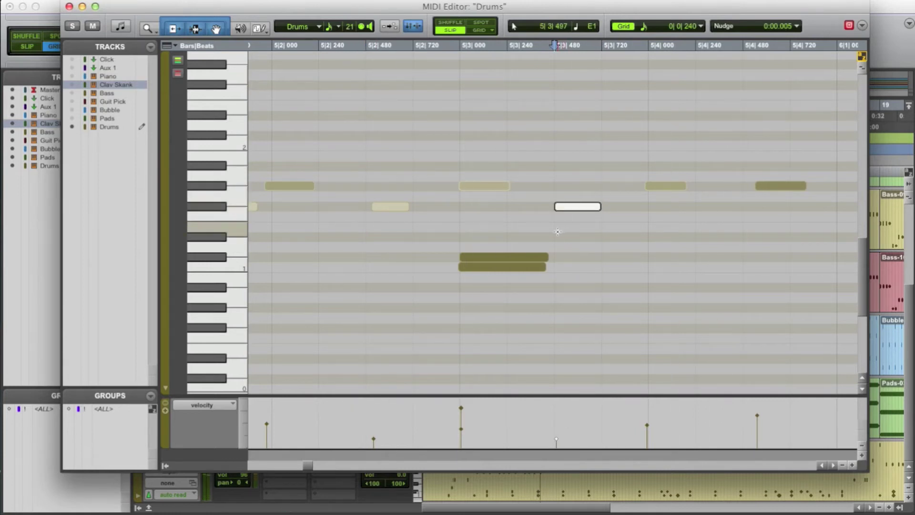
click(366, 225)
key(space)
scroll(470, 242, right, 5)
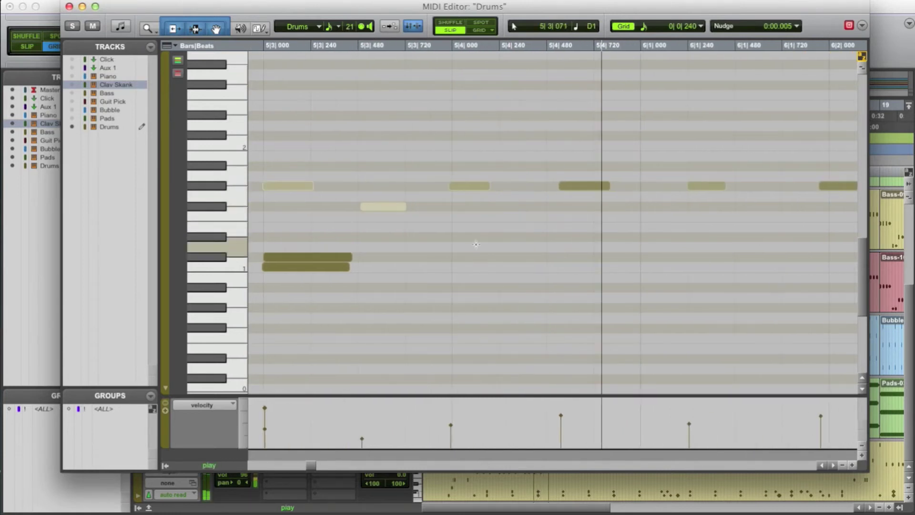
key(space)
Move the G#1 notes near 5|4 and 5|4|480 slightly later together, and audition from just before 5|3|480
click(447, 141)
drag(448, 141, 613, 203)
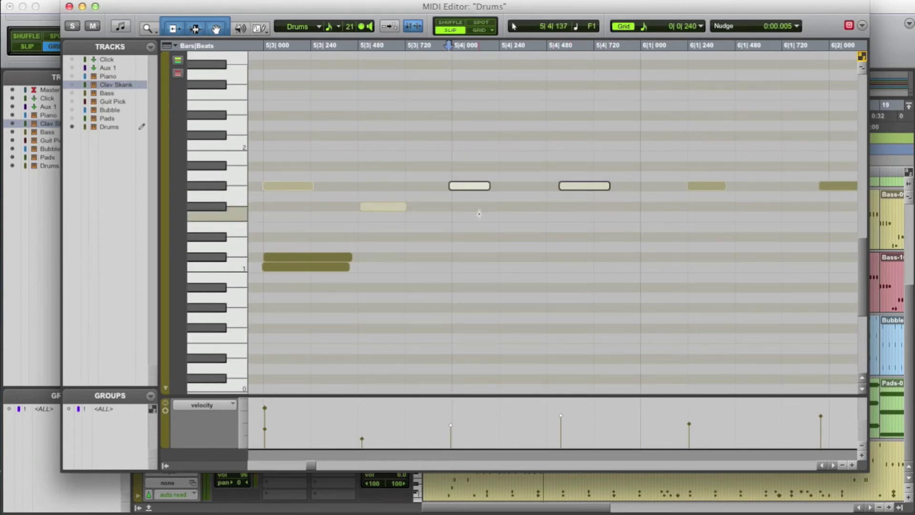
click(329, 152)
key(space)
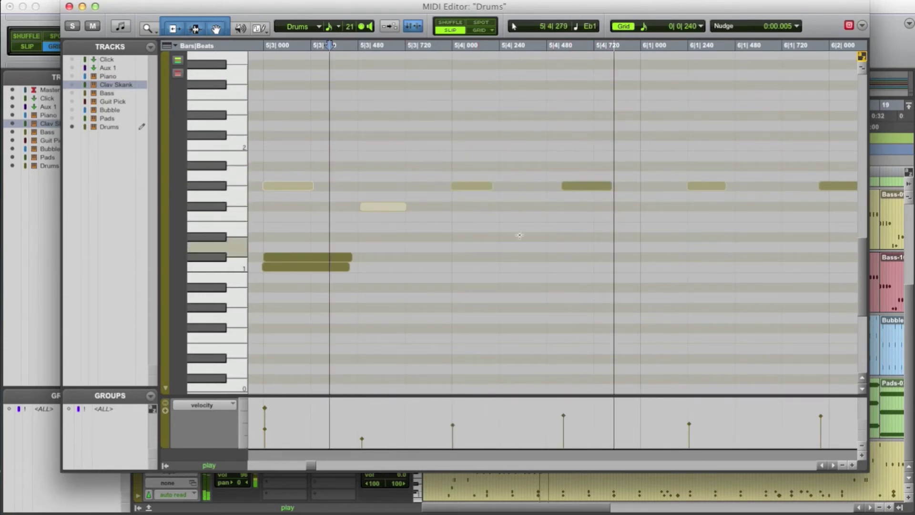
key(space)
Move the G#1 note after 5|4|480 earlier and the one near 6|1|240 slightly later, auditioning from just before 5|4
click(587, 187)
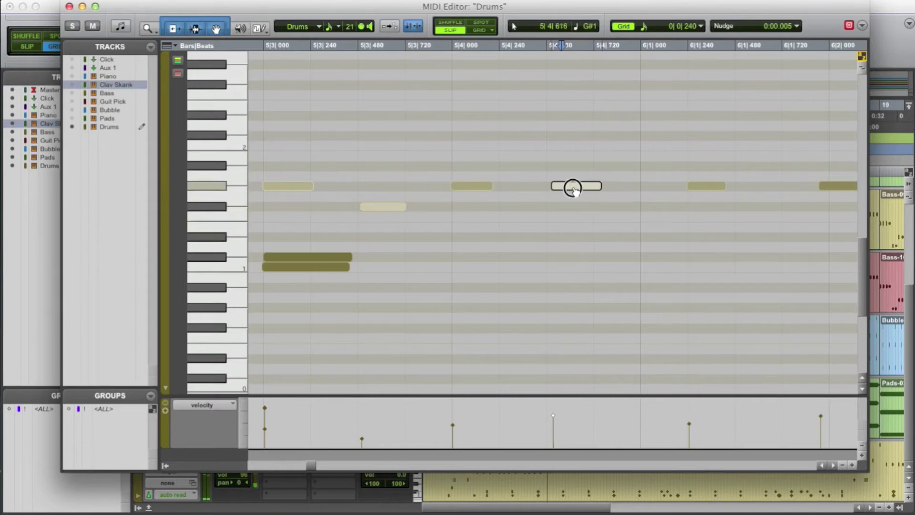
click(425, 187)
key(space)
key(space)
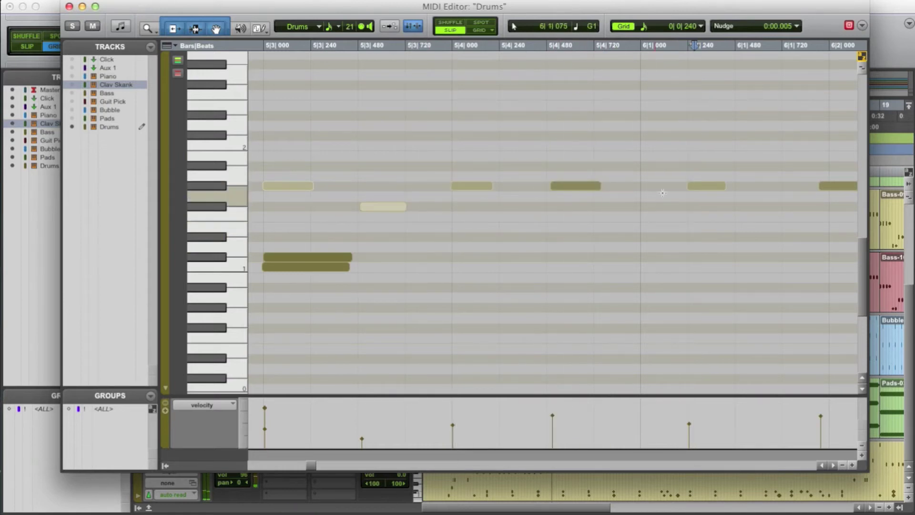
click(710, 186)
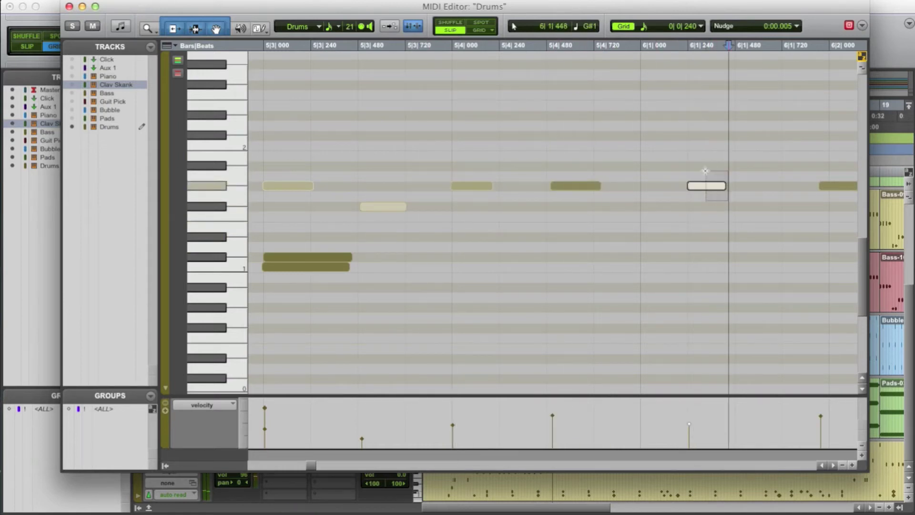
click(568, 186)
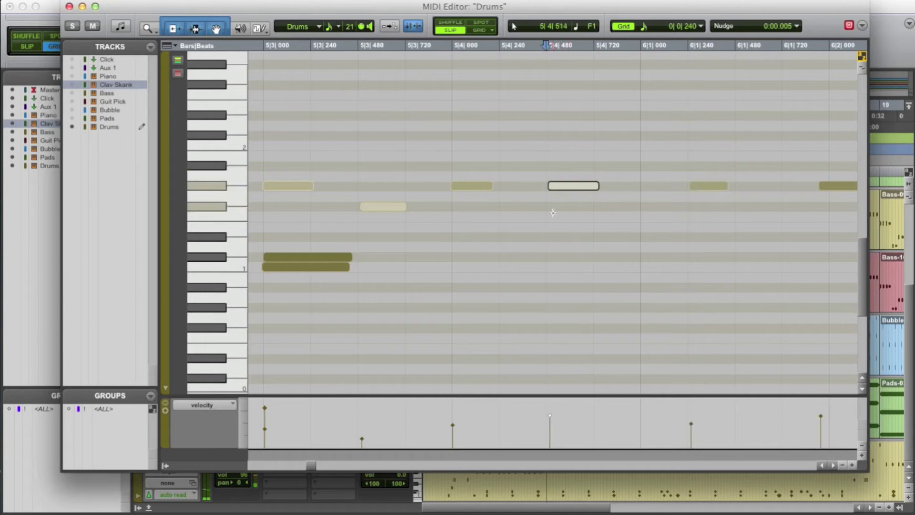
Add a soft F#1 note at the start of bar 6, adjust its velocity slightly, and audition it from about 5|3
click(647, 206)
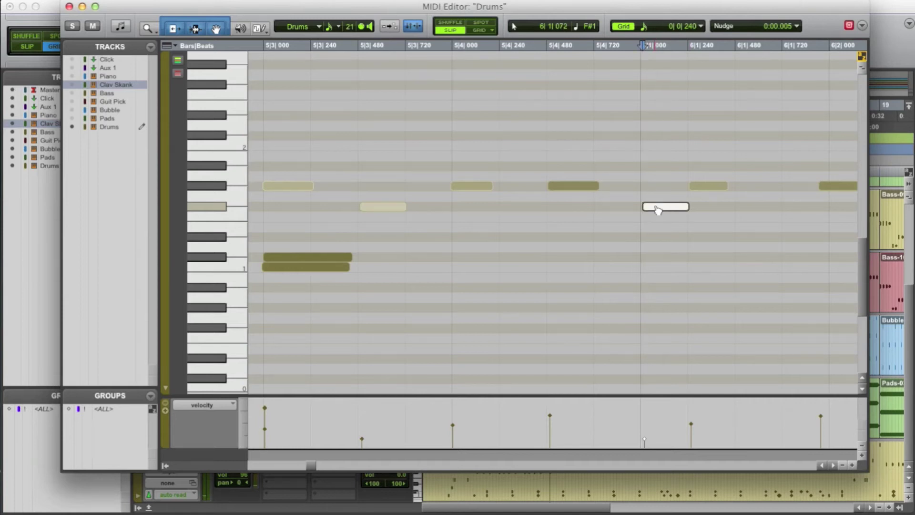
drag(655, 206, 654, 204)
key(space)
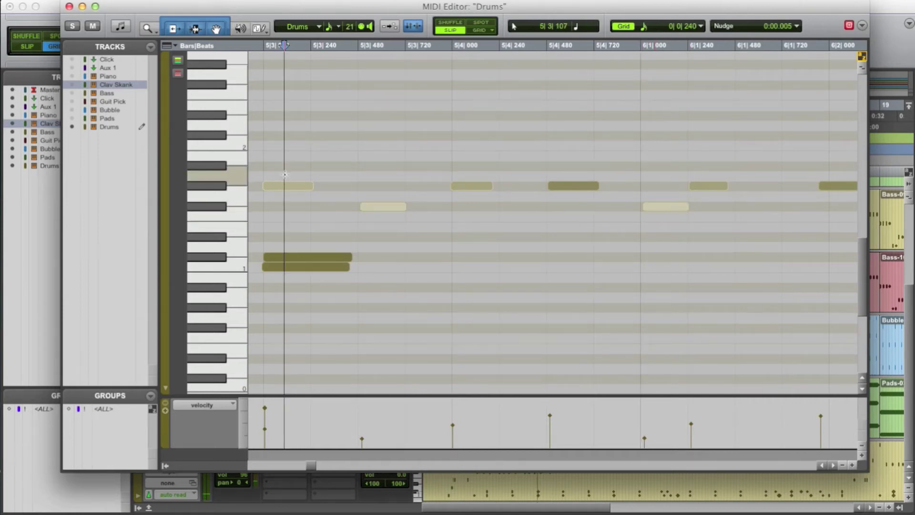
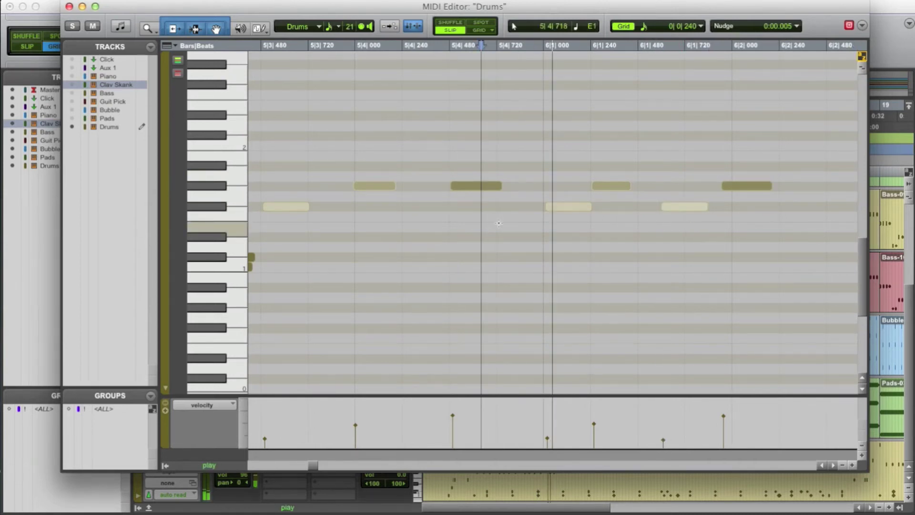
Shift the soft F#1 note before 6|2 and the G#1 note near 6|2 slightly later
drag(695, 208, 702, 208)
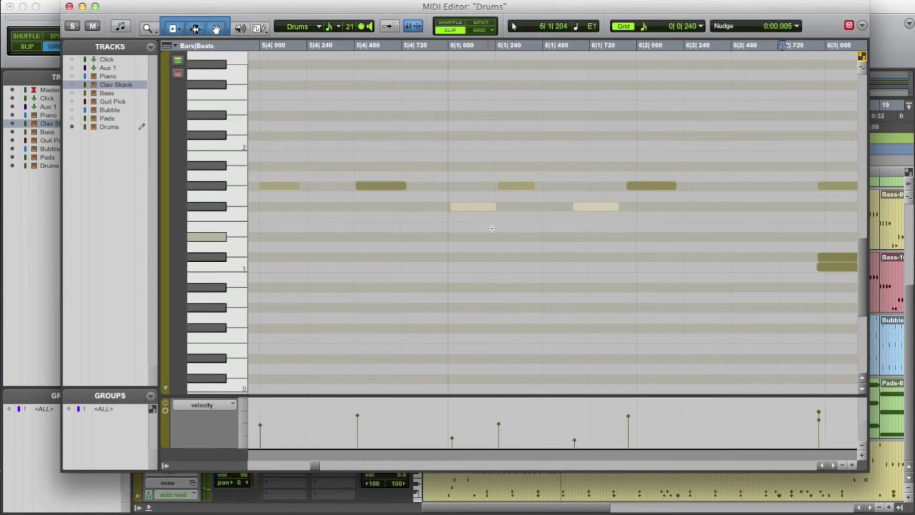
click(661, 186)
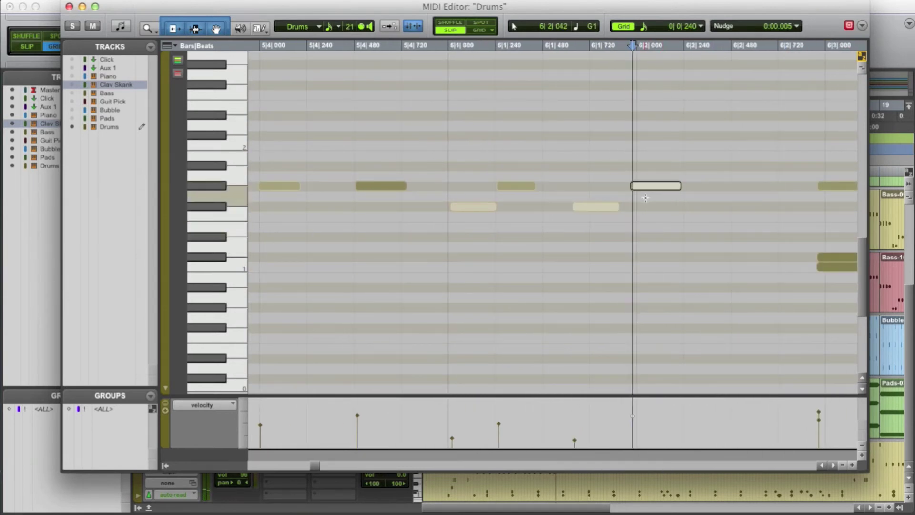
Nudge the G#1 note near 6|2 slightly later and audition from between 5|4|240 and 5|4|480
key(KP_Add)
click(328, 159)
key(space)
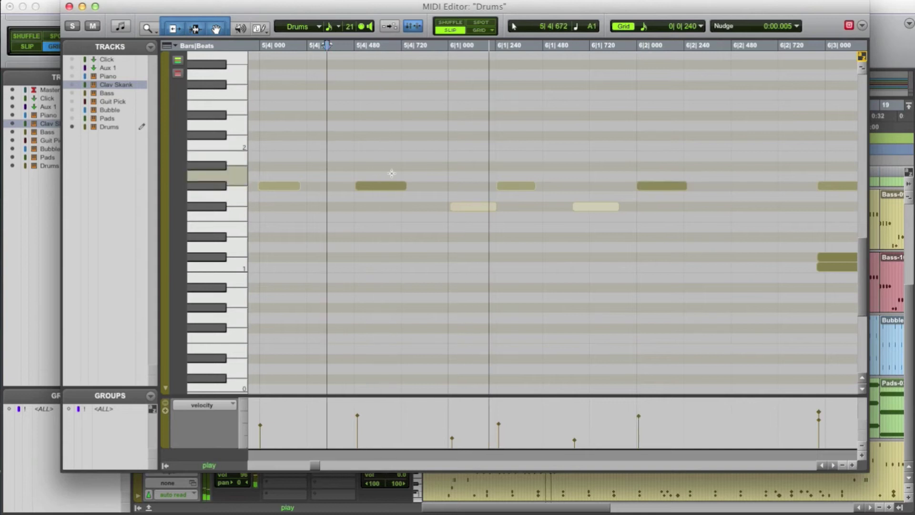
key(space)
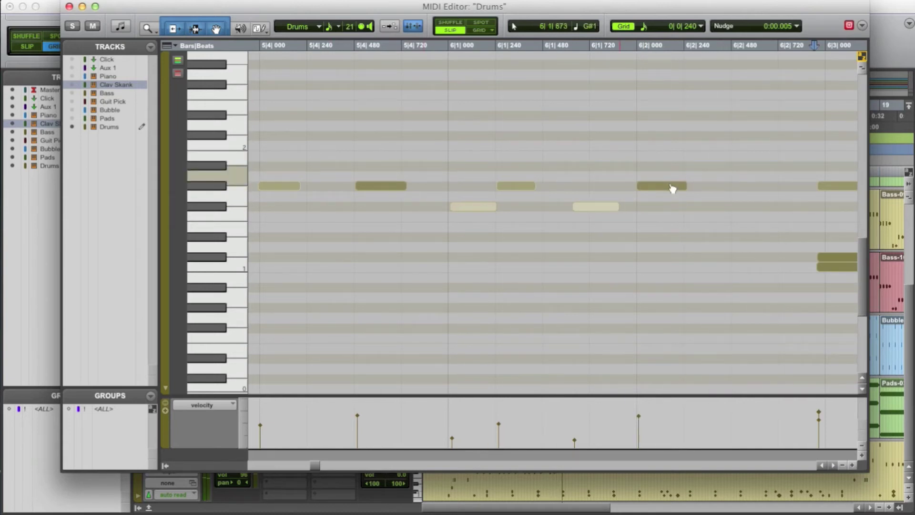
key(space)
Move the three stacked notes near 6|3 slightly later together onto the beat and audition from about 6|1|480
drag(617, 168, 677, 268)
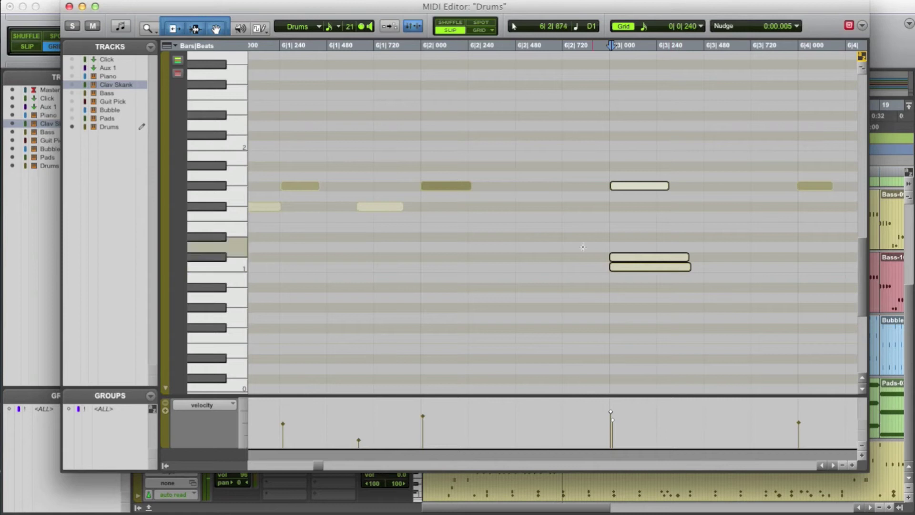
click(330, 259)
key(space)
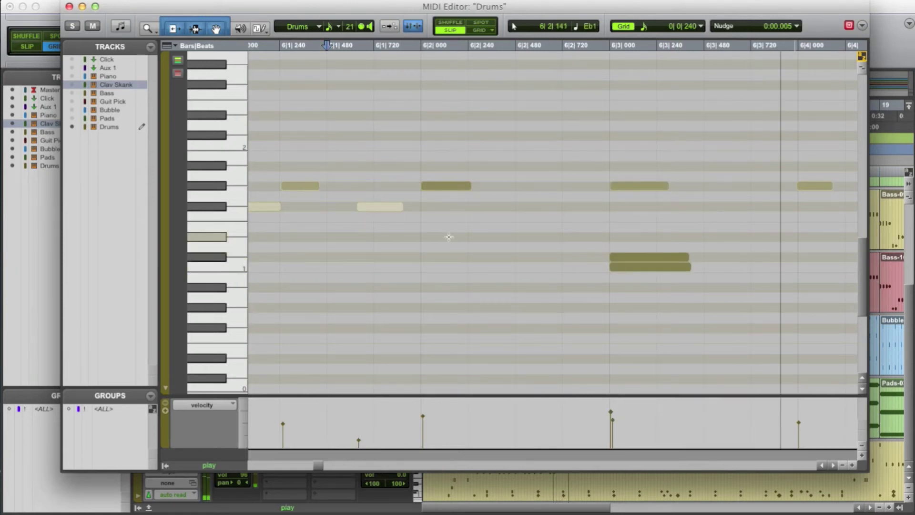
Try nudging only the C#1 note at 6|3 slightly later, auditioning from about 6|2|234
click(651, 258)
key(KP_Add)
click(466, 234)
key(space)
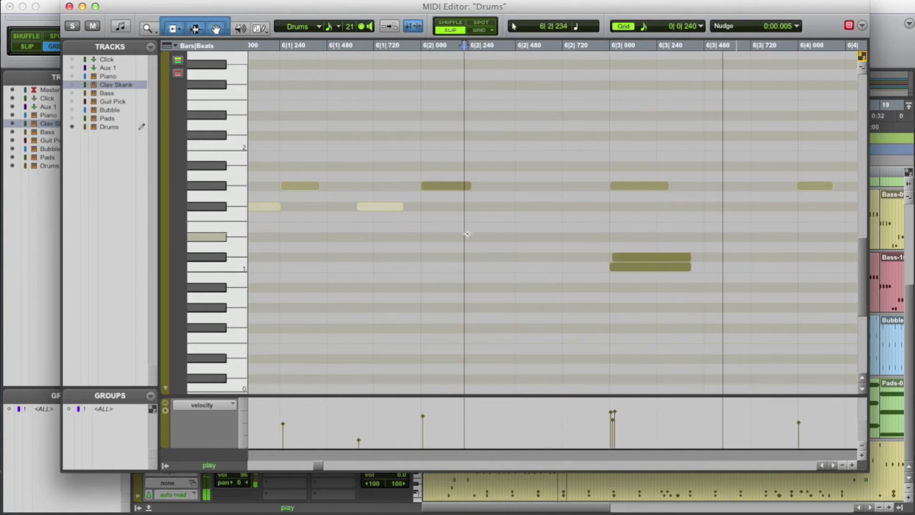
key(space)
Return the C#1 note to 6|3 and audition from about 6|1|550
click(648, 258)
click(341, 220)
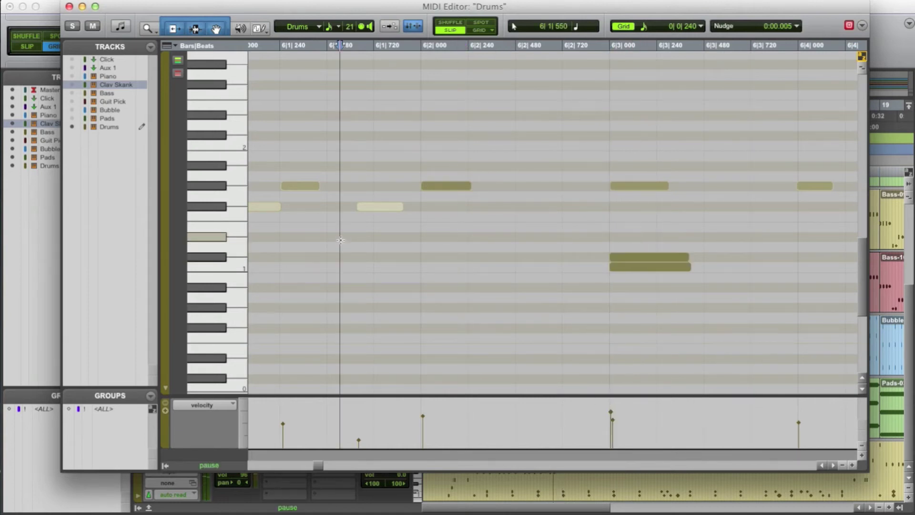
key(space)
scroll(433, 210, right, 8)
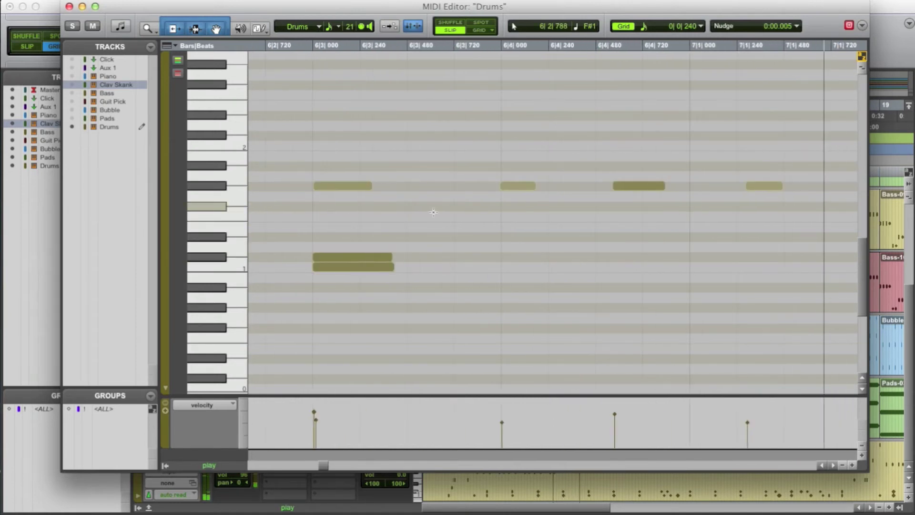
key(space)
Lower the velocity of the G#1 note at 6|3, then add and audition a soft F#1 note at 6|3|480
click(328, 173)
click(351, 187)
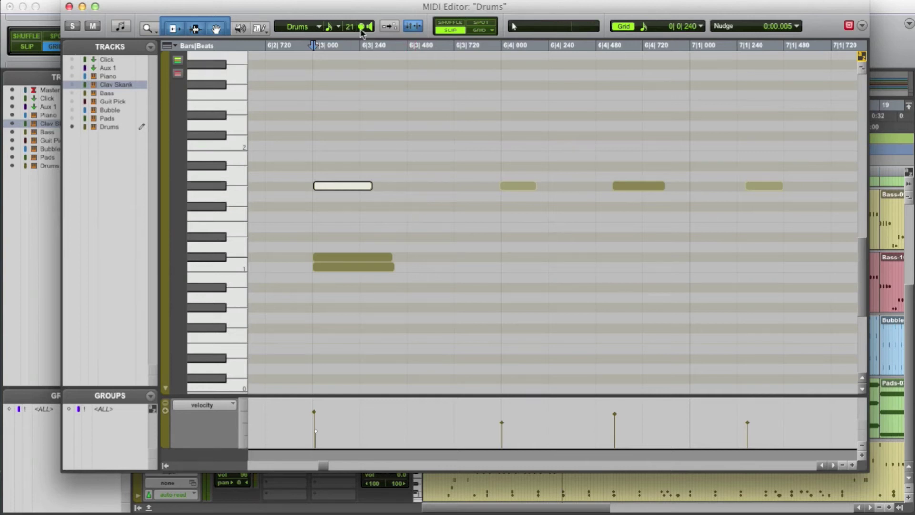
click(479, 31)
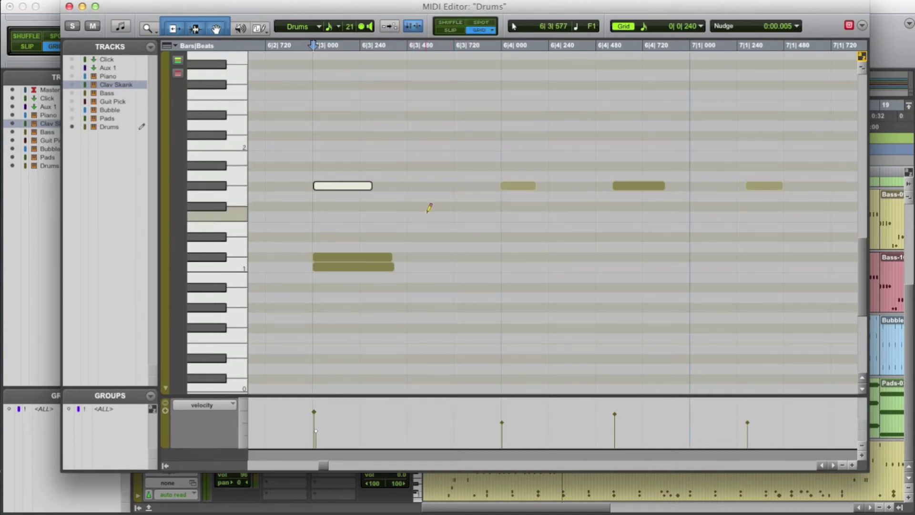
click(410, 205)
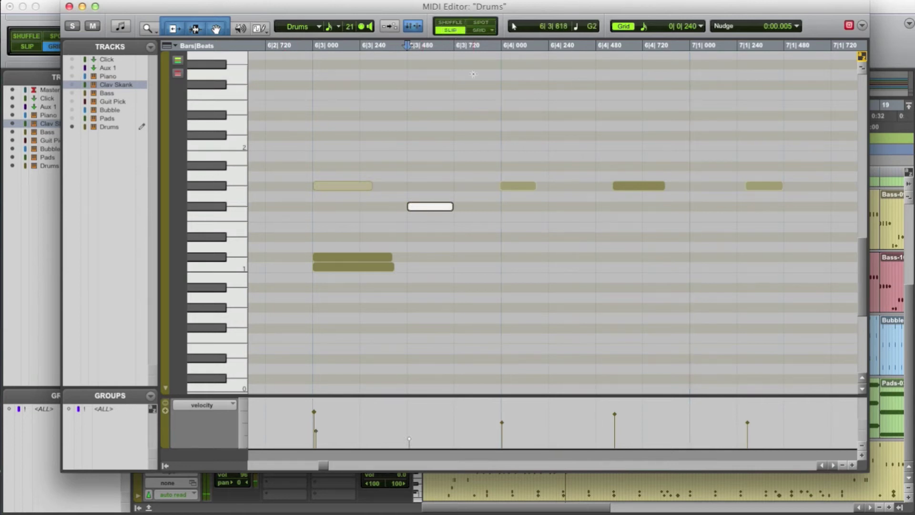
key(space)
key(space)
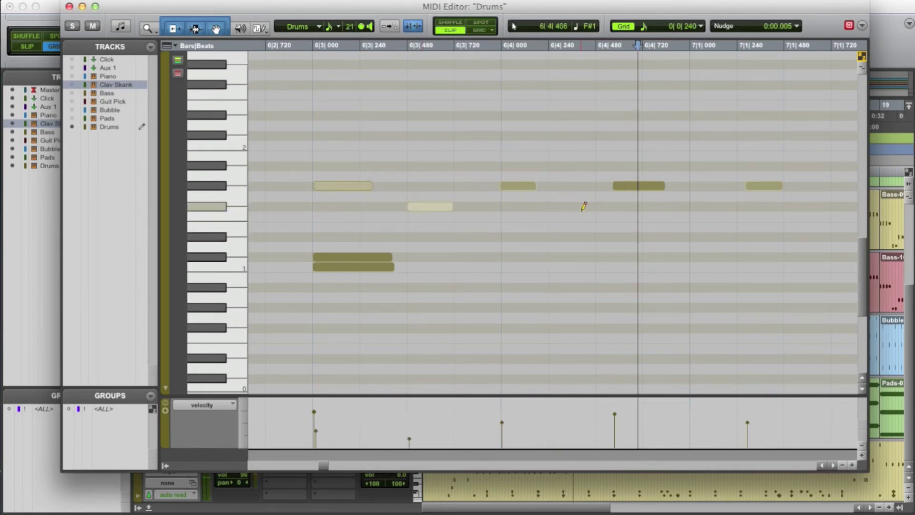
Add a soft F#1 note between 6|4|240 and 6|4|480, and shorten the F#1 note at 6|3|480 slightly
click(574, 205)
click(429, 207)
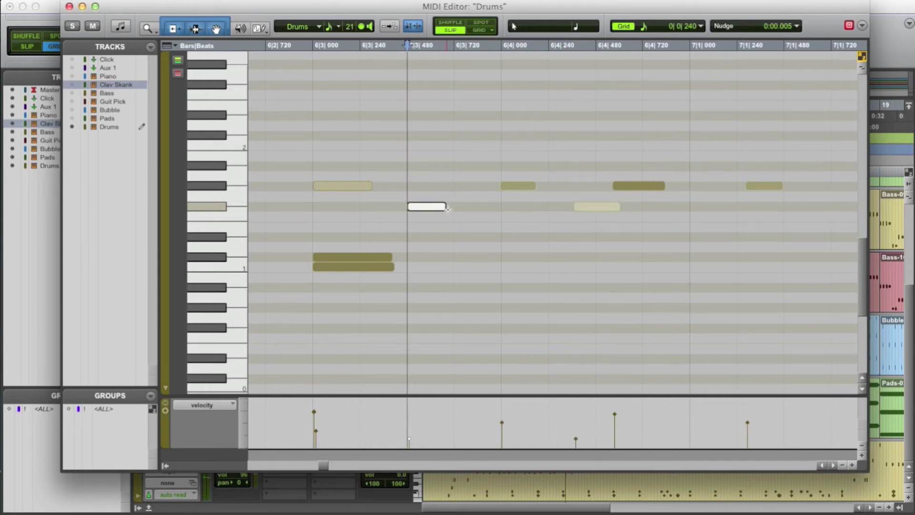
key(space)
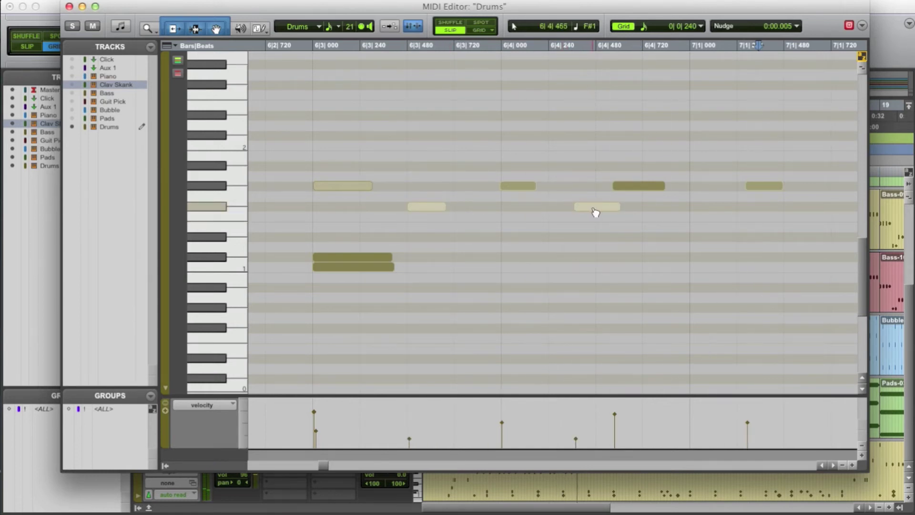
Move the F#1 note before 6|4|480 to the start of bar 7 and audition from just after 6|2|720
drag(595, 212, 708, 210)
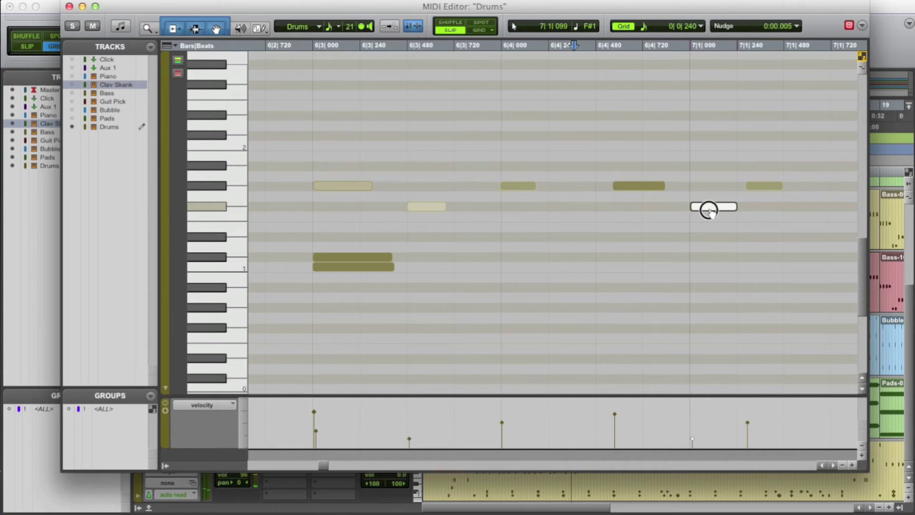
click(271, 176)
key(space)
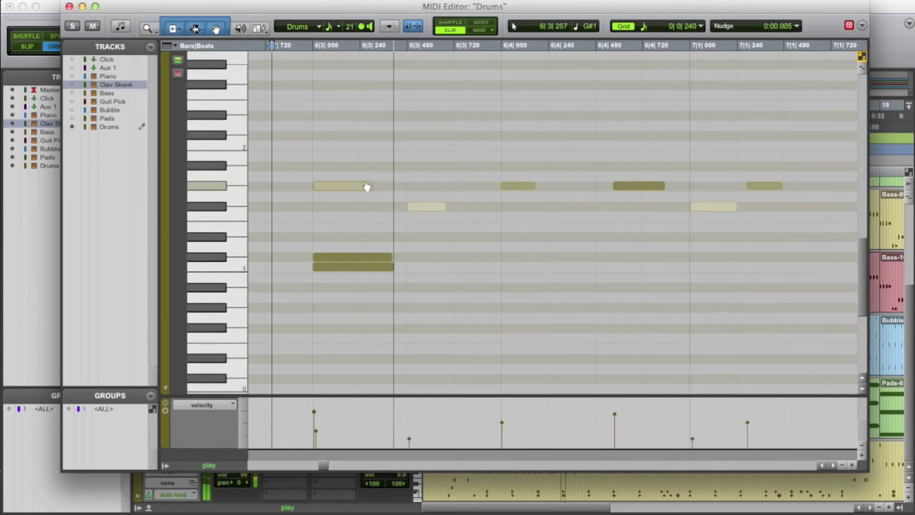
key(space)
Lower the velocity of the G#1 note at 6|4 to about 49 and audition from just before 6|3
drag(510, 188, 511, 205)
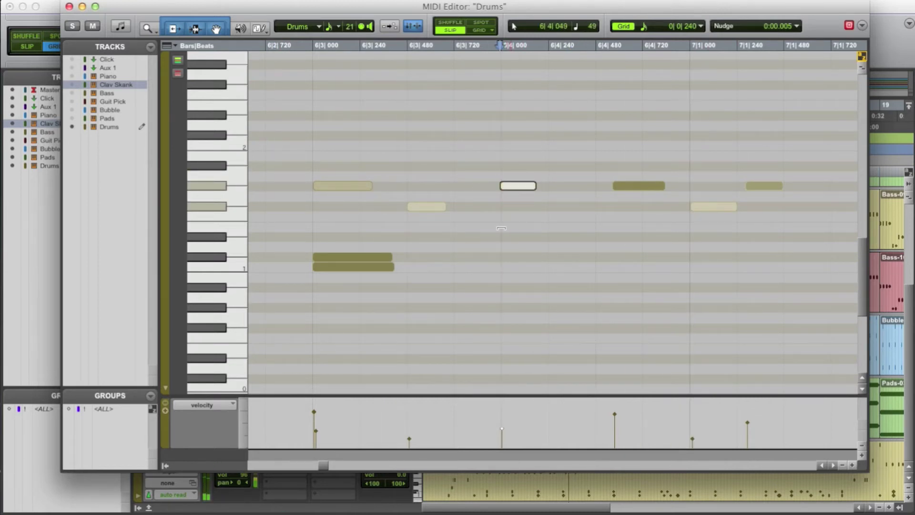
click(299, 190)
key(space)
scroll(484, 200, right, 5)
scroll(484, 199, right, 2)
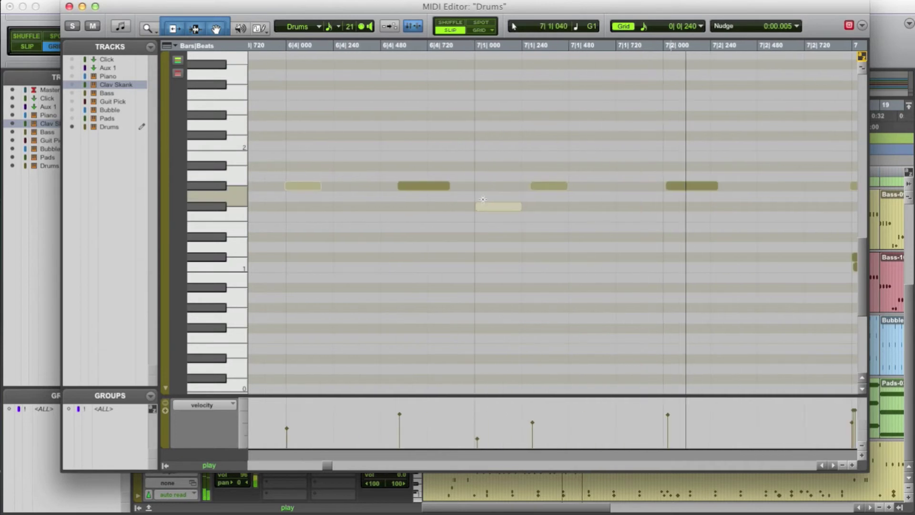
key(space)
Move the G#1 note after 6|4|480 earlier, closer to that grid line, and audition from before 6|4
click(407, 183)
drag(408, 183, 397, 183)
click(306, 204)
key(space)
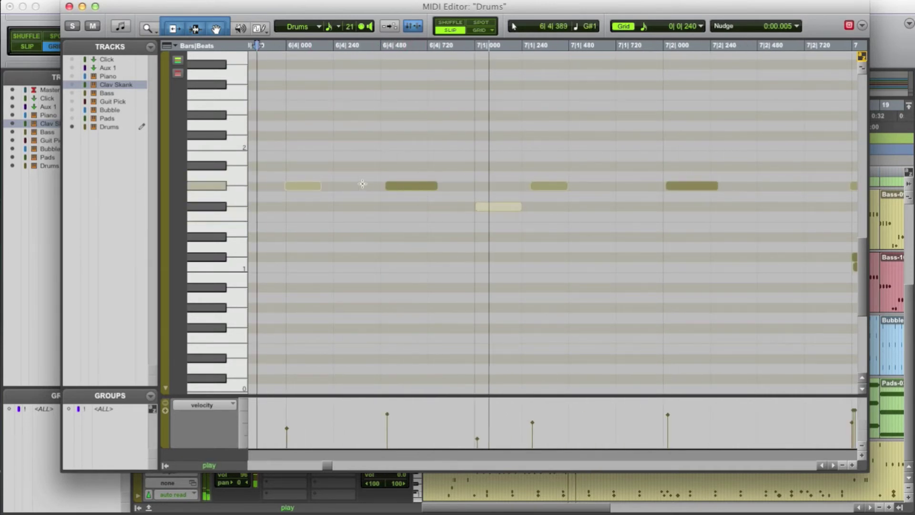
Nudge the G#1 note near 7|1|240 slightly earlier and audition from about 6|4|617
click(552, 204)
click(548, 188)
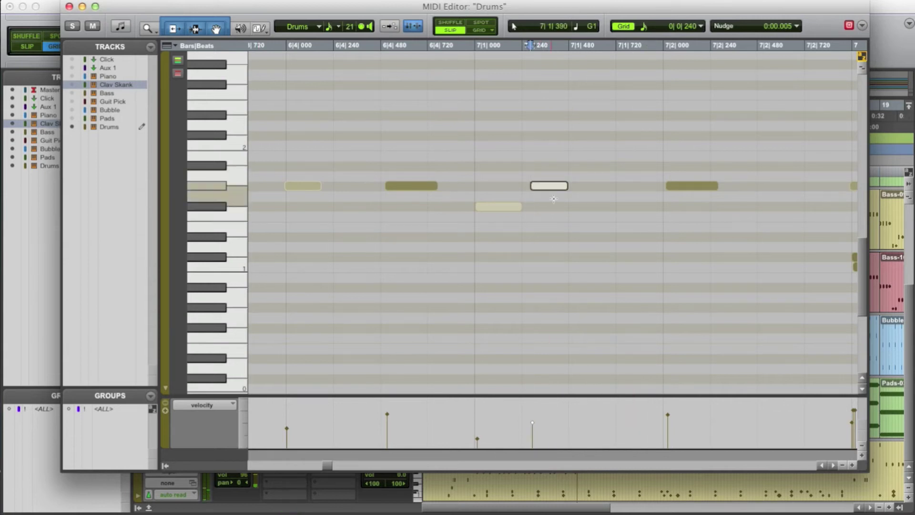
key(minus)
key(minus)
key(minus)
click(406, 209)
key(space)
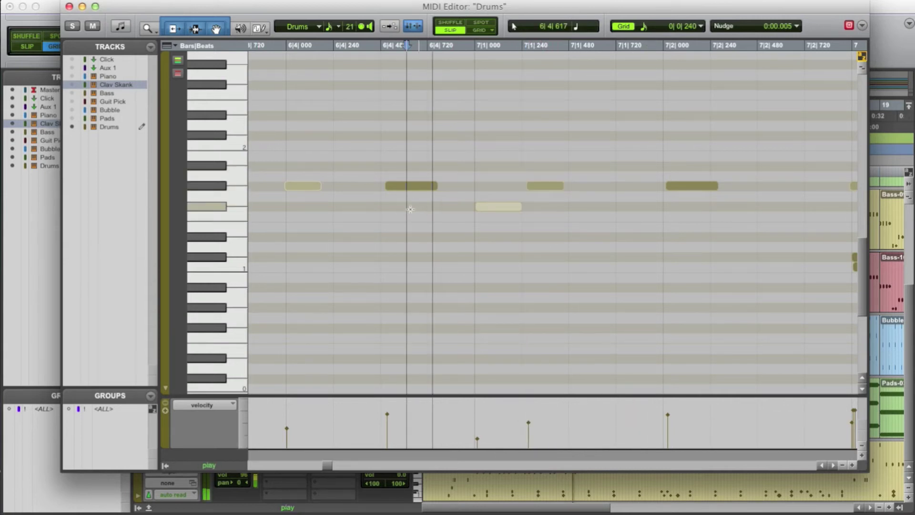
key(space)
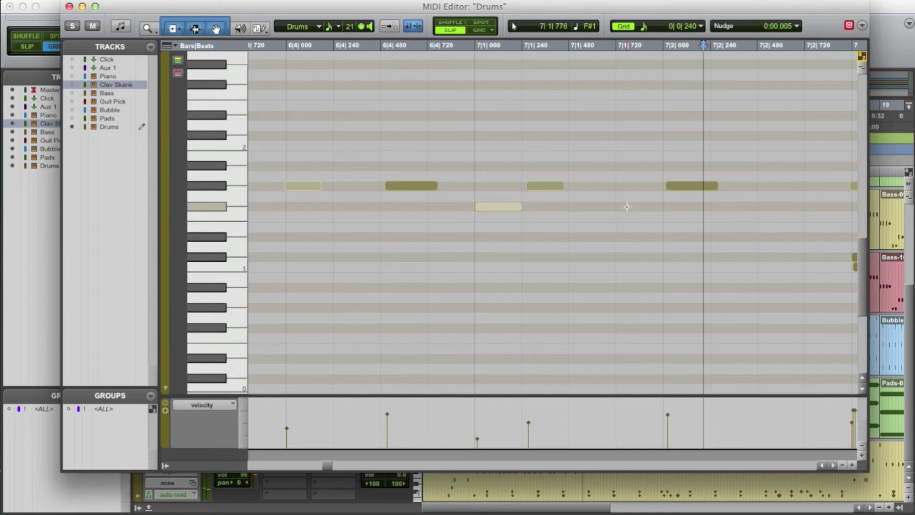
Add a soft F#1 note between 7|1|480 and 7|1|720, fine-tune its timing, and audition it
click(608, 204)
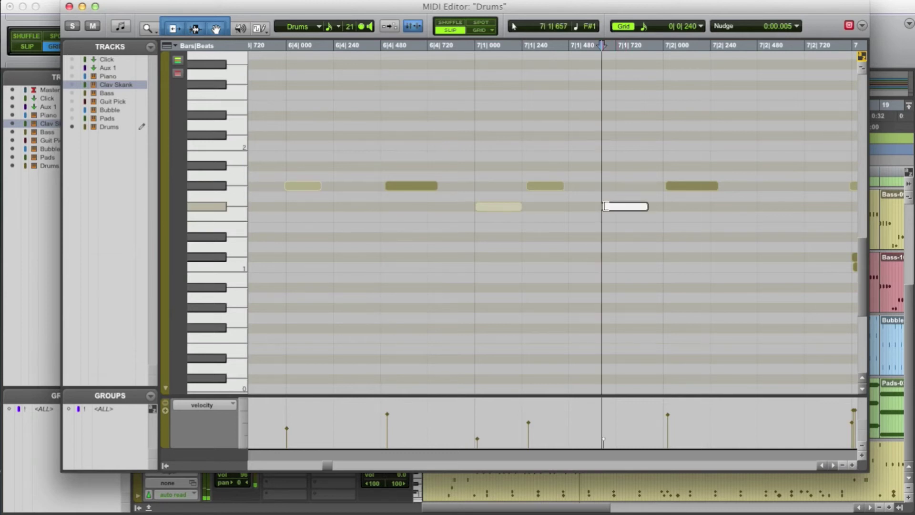
key(space)
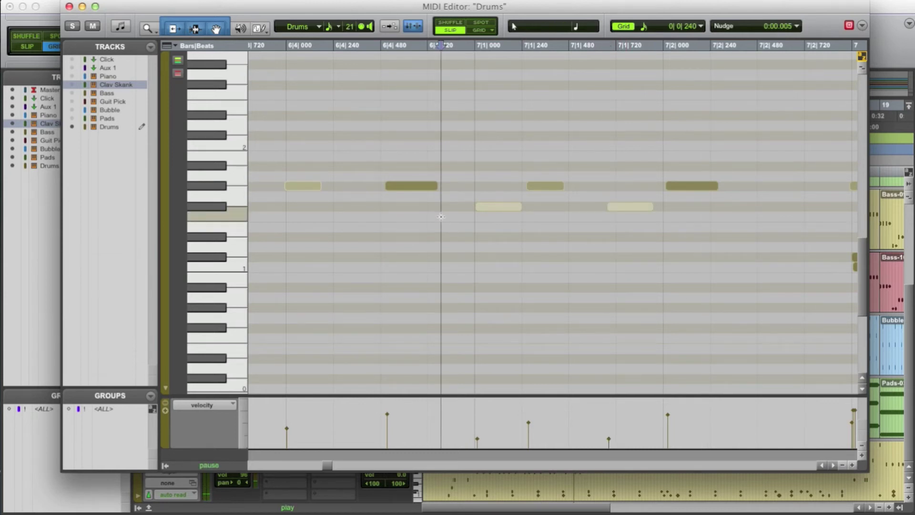
key(space)
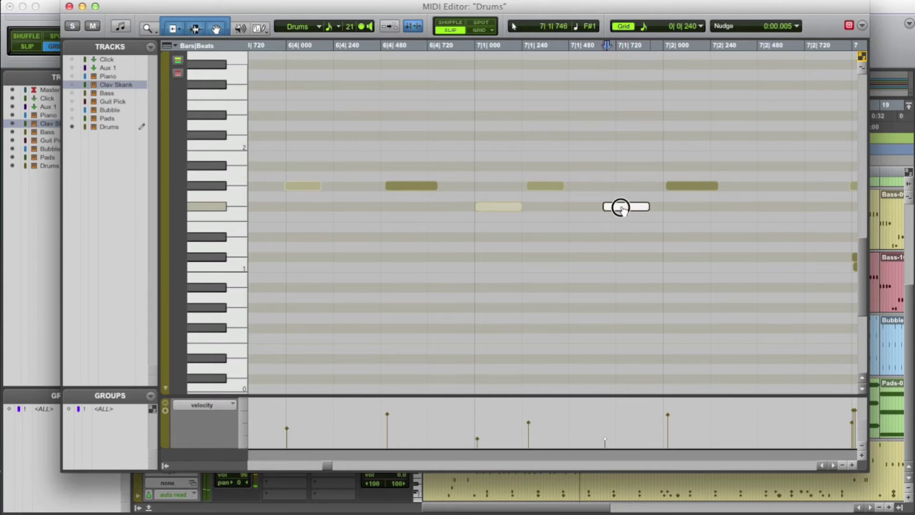
click(306, 241)
key(space)
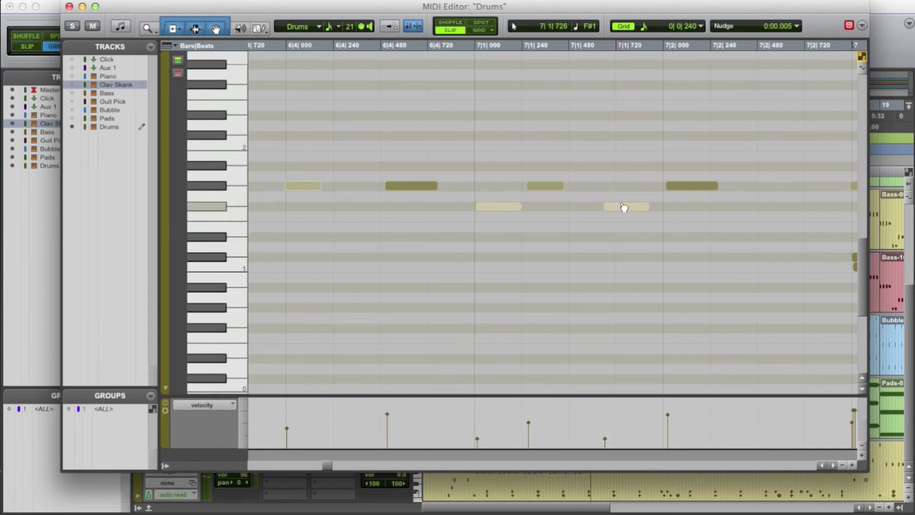
Move the G#1 notes near 7|2 and 7|1|240 slightly earlier, and audition from just before 6|4|480
click(683, 184)
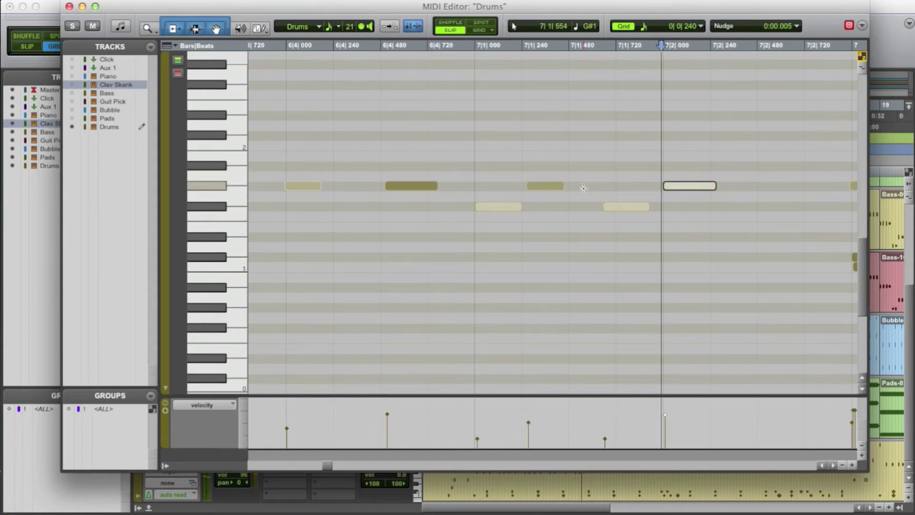
drag(544, 185, 539, 186)
click(358, 181)
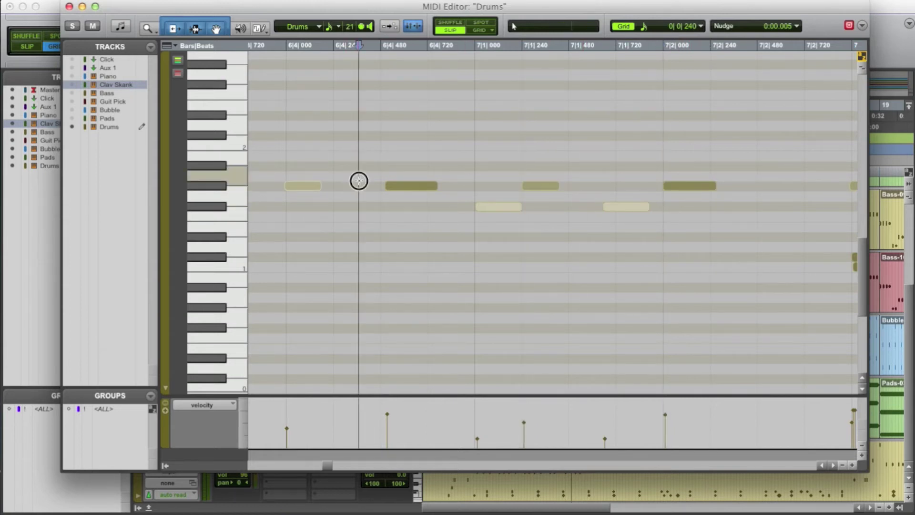
key(space)
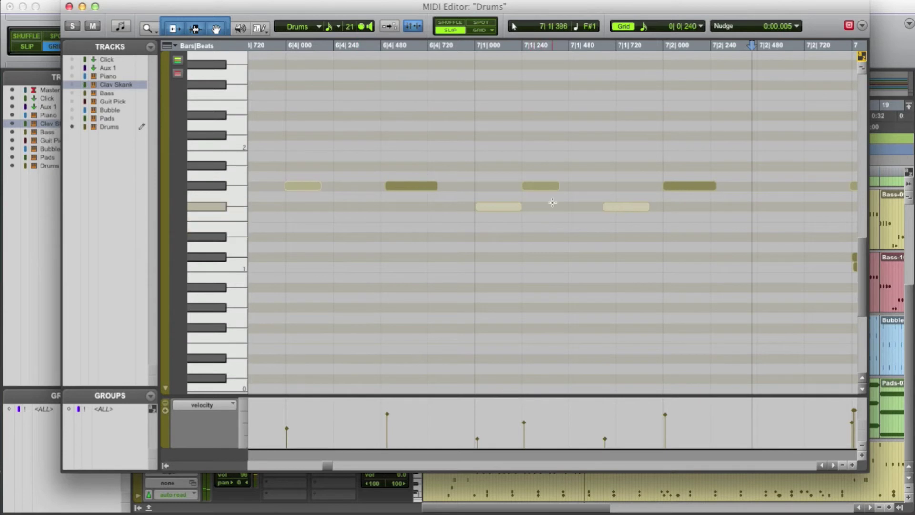
Move the G#1 note near 7|1|240 slightly later and audition from before 6|4
drag(548, 186, 550, 186)
click(264, 202)
key(space)
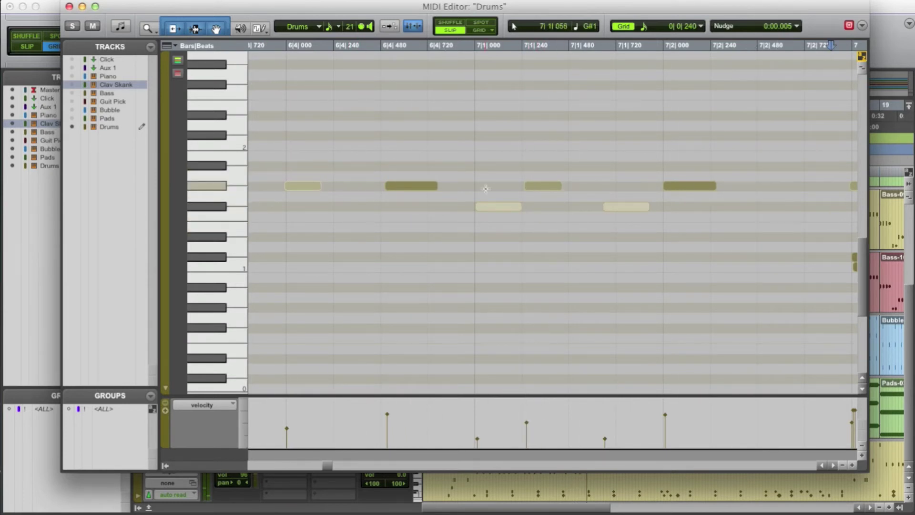
Lower the velocity of the G#1 note near 6|4|480 to about 80 and raise the one near 7|1|240 slightly
click(412, 187)
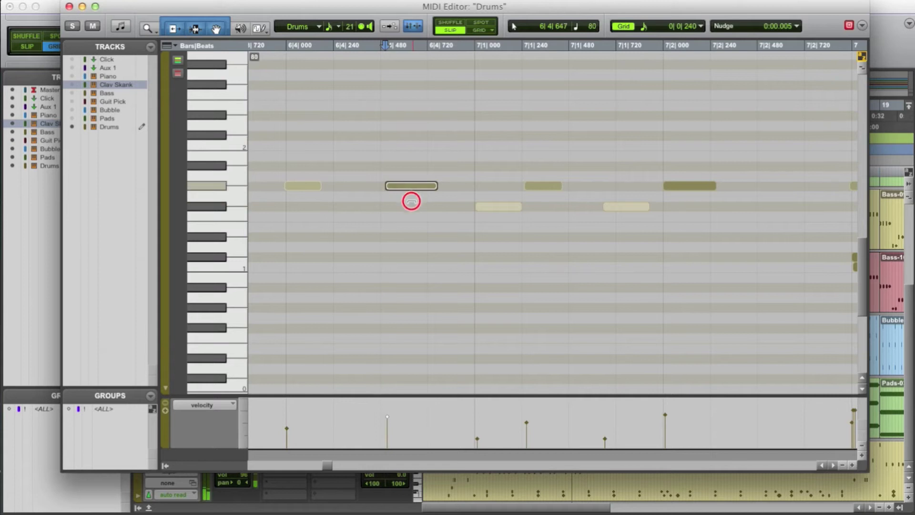
click(542, 186)
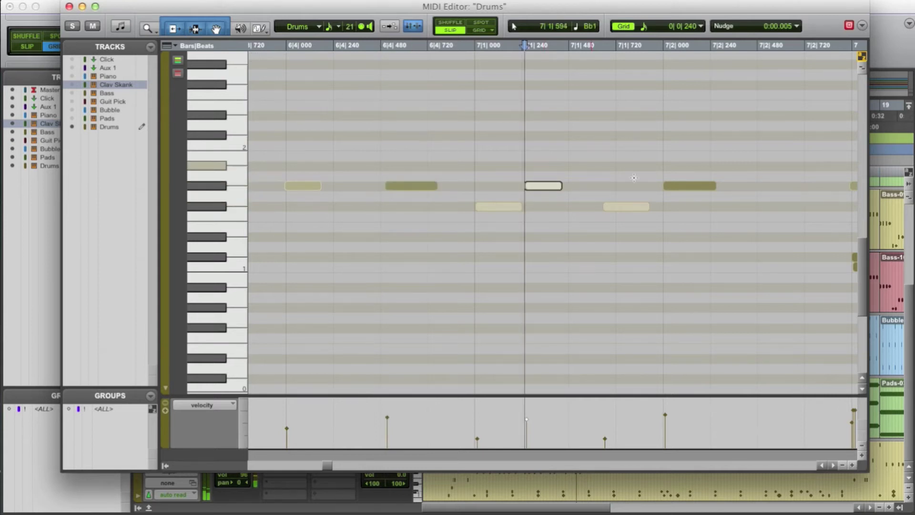
Play back the drum pattern around bar 7 and add an F#1 note at about 7|2|490
click(455, 196)
key(space)
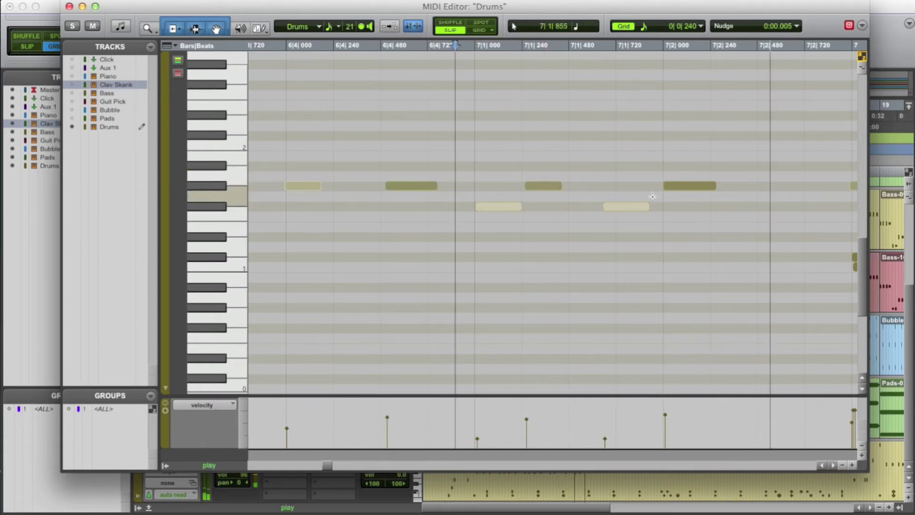
key(space)
click(555, 206)
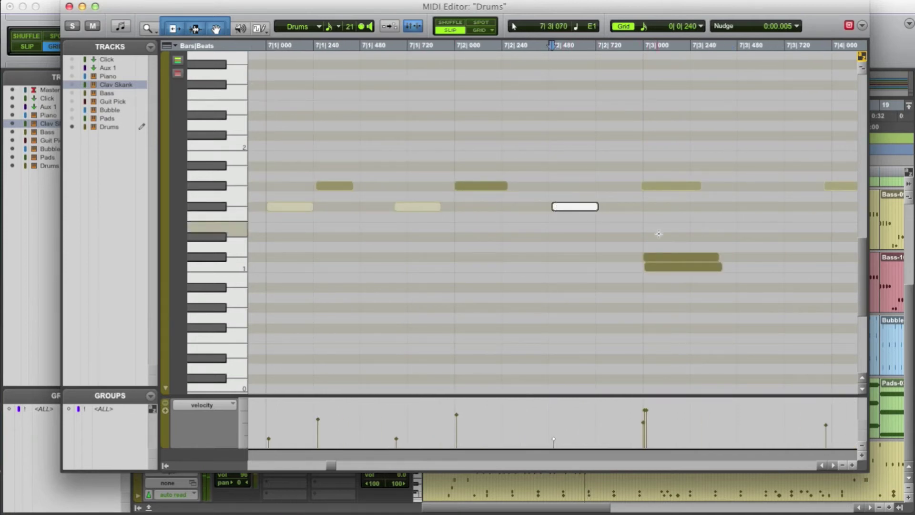
Nudge the three stacked notes at 7|3|000 slightly later using the 0:00.005 nudge value, and play back the passage
click(670, 267)
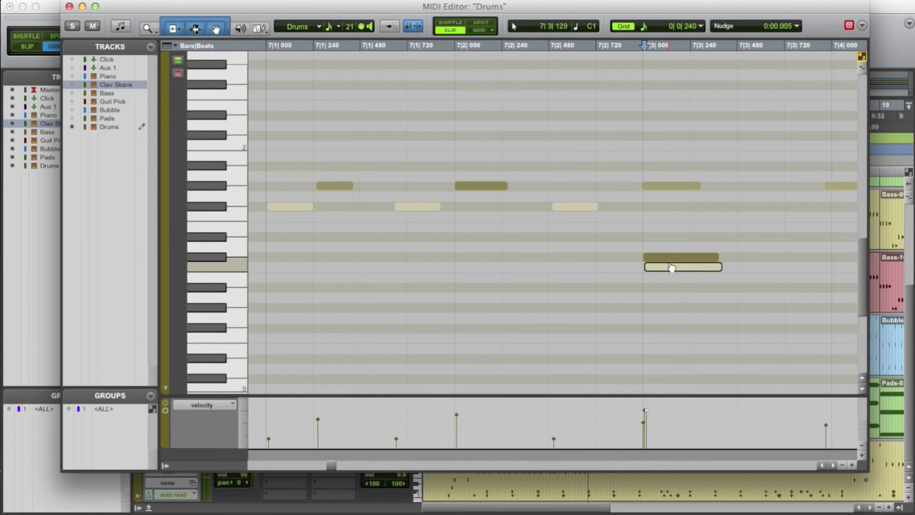
click(603, 176)
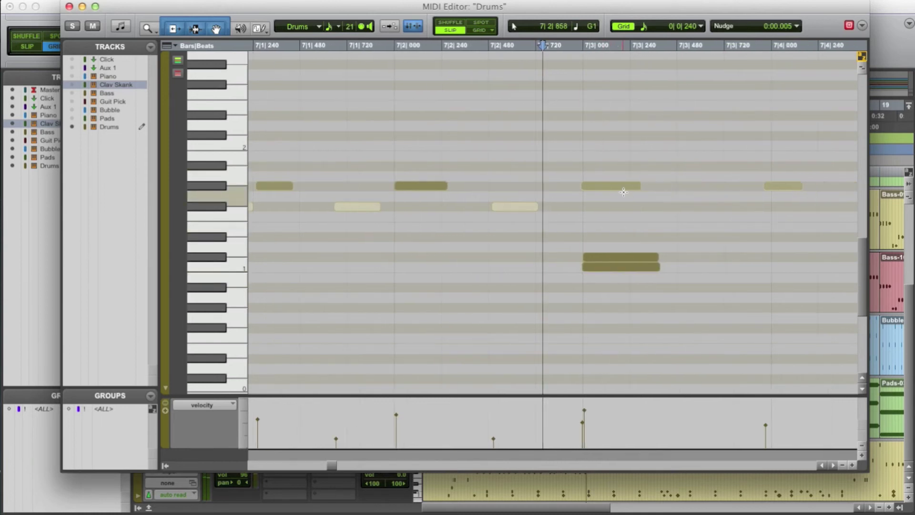
key(space)
key(space)
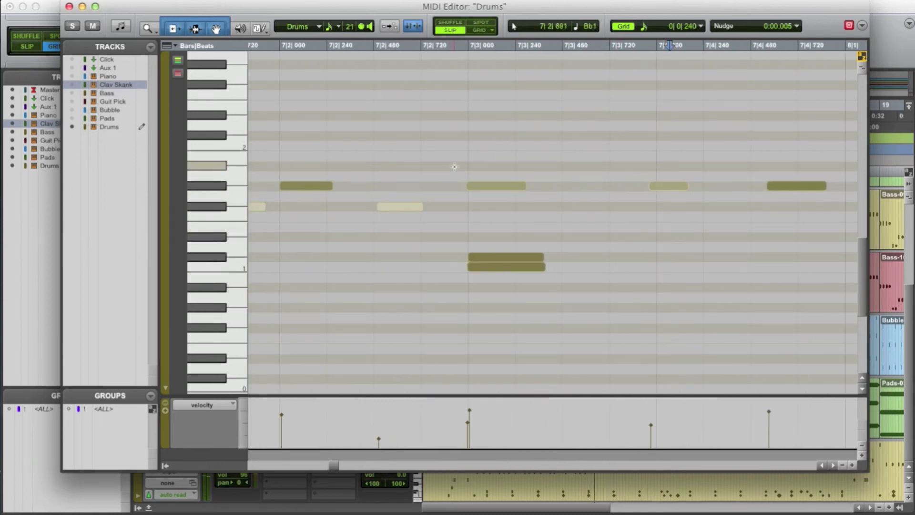
click(493, 185)
drag(494, 167, 517, 267)
key(KP_Add)
click(292, 231)
key(space)
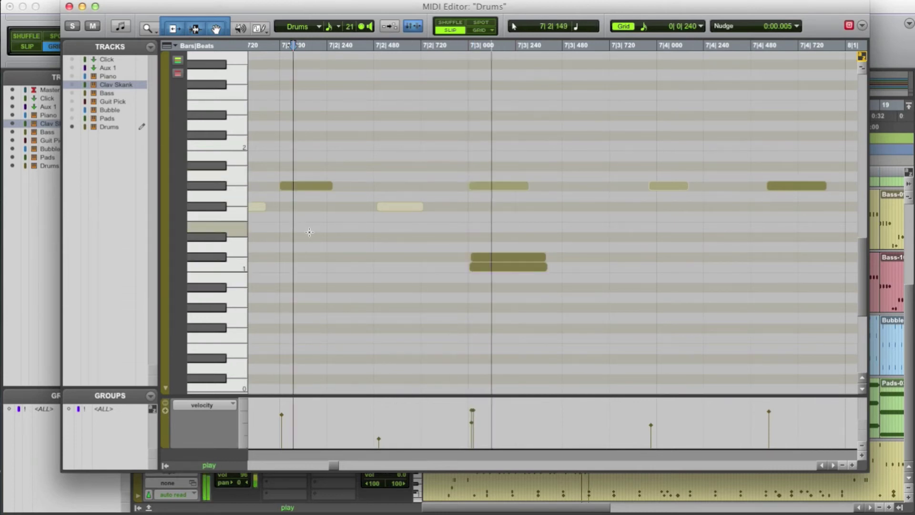
key(space)
Move the C#1 note at 7|3|000 back to about 6|4|780
drag(481, 239, 491, 252)
scroll(355, 247, left, 5)
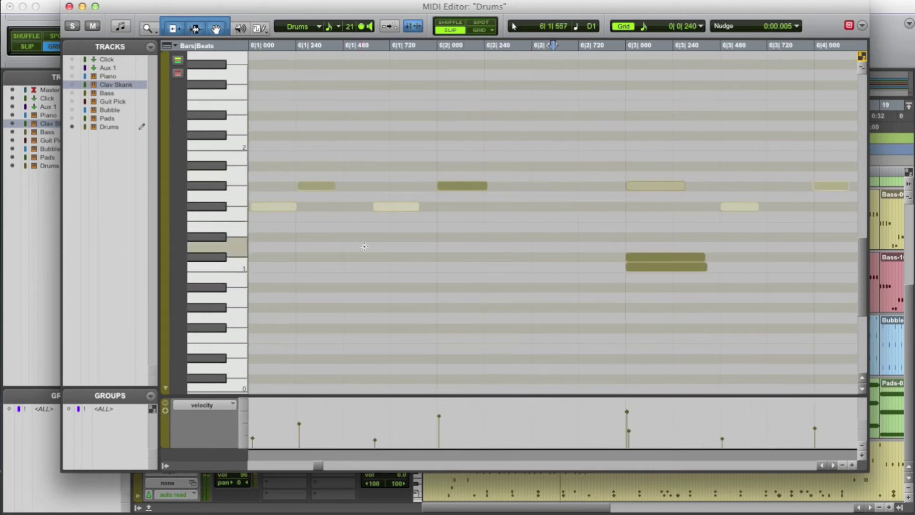
scroll(412, 243, right, 9)
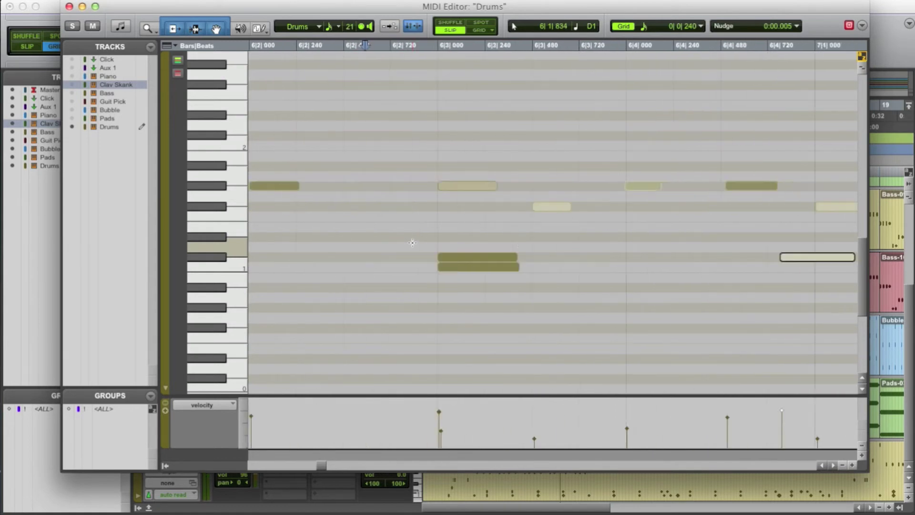
scroll(412, 242, left, 7)
scroll(412, 242, left, 4)
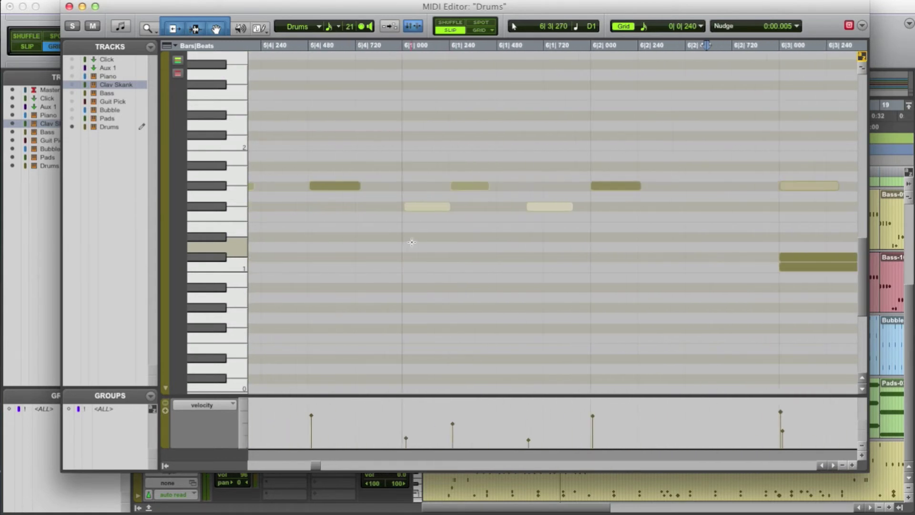
scroll(411, 242, left, 9)
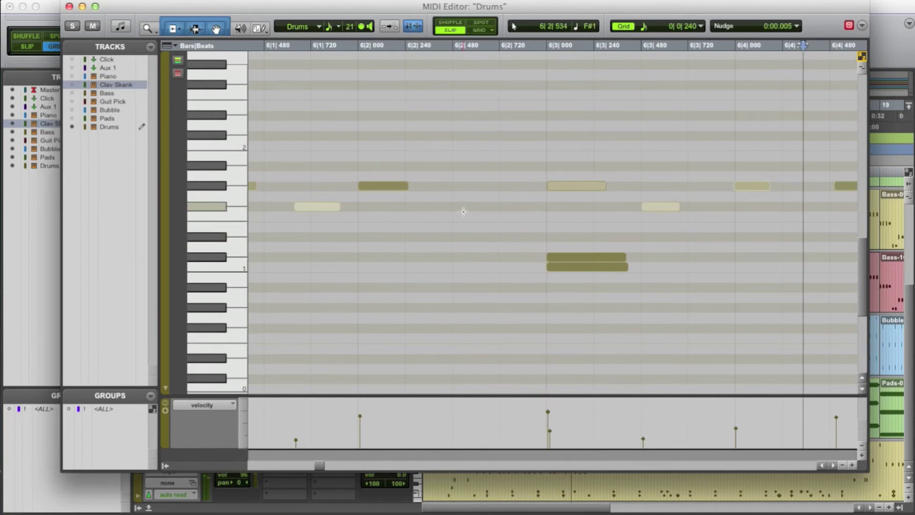
Add an F#1 note at about 6|2|490 and play back the pattern through bar 6 into bar 7
click(462, 206)
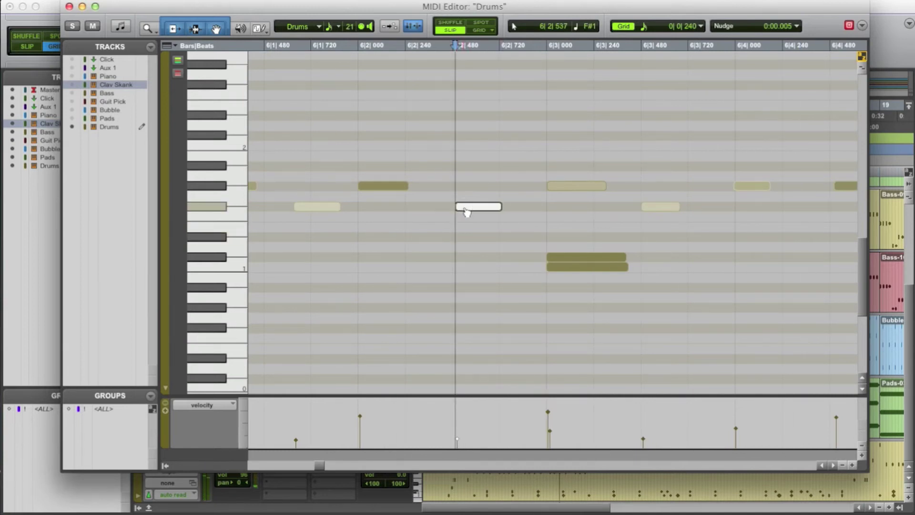
click(280, 234)
key(space)
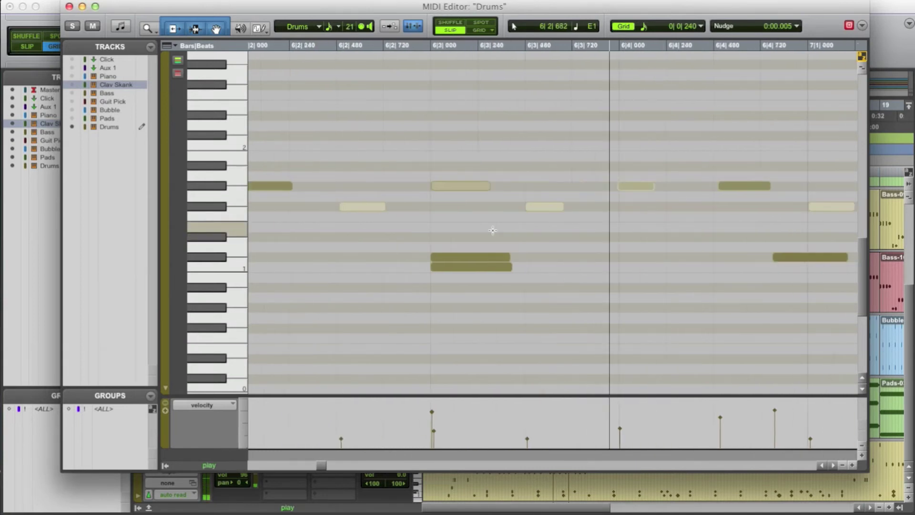
key(space)
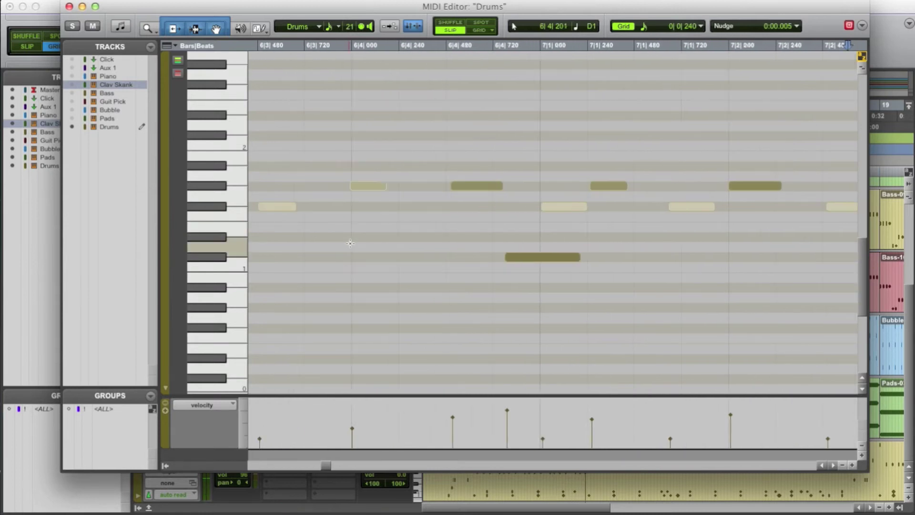
key(space)
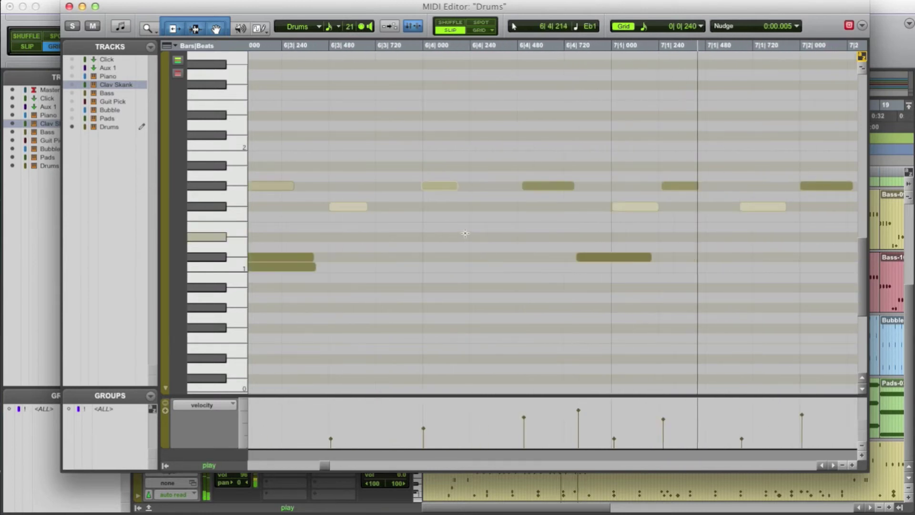
key(space)
Move the C#1 note near the end of bar 6 to about 6|4|500, aligning it with the G#1 note, and audition it
drag(612, 260, 554, 260)
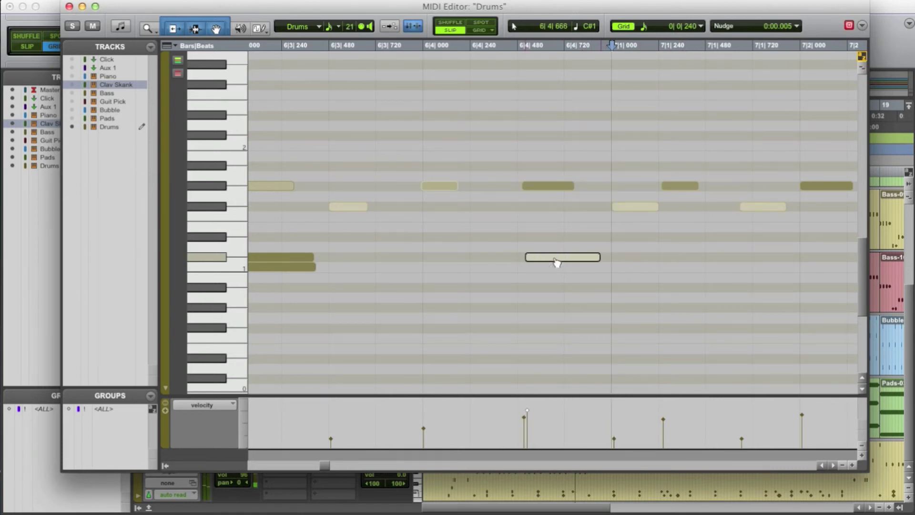
click(377, 234)
key(space)
key(space)
drag(543, 261, 539, 260)
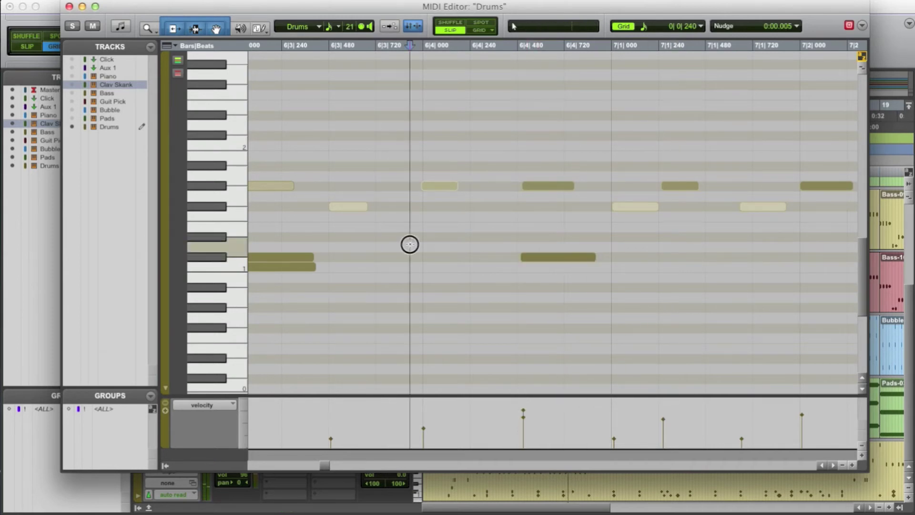
Replace the C#1 note near 6|4|500 with a C1 note at 7|1|000 and play back the passage
click(559, 257)
key(Delete)
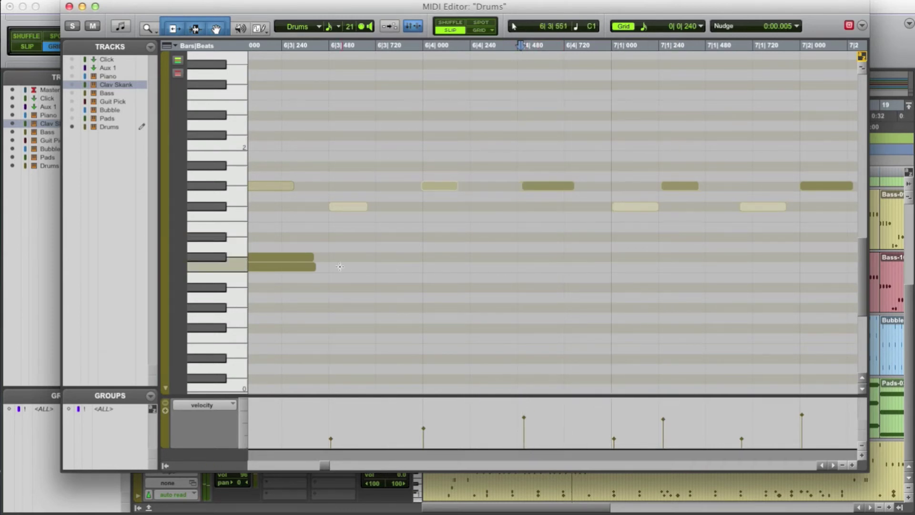
key(space)
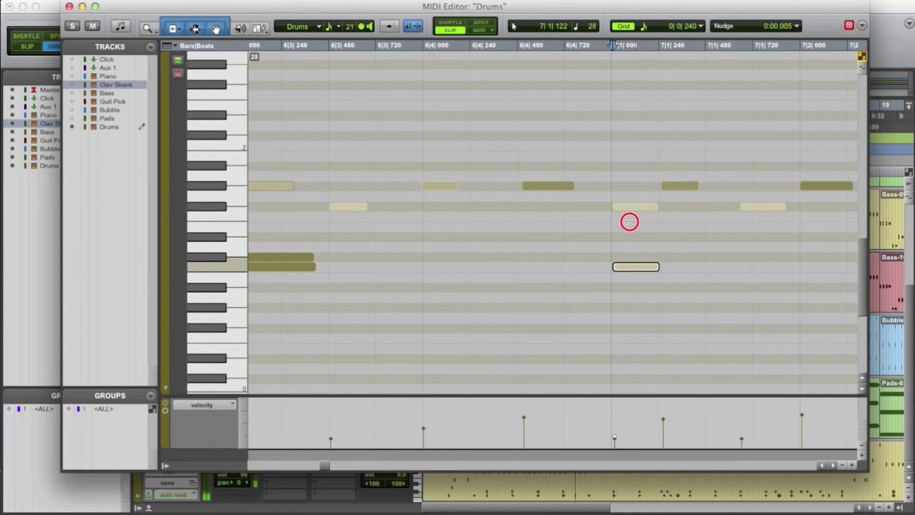
click(310, 228)
key(space)
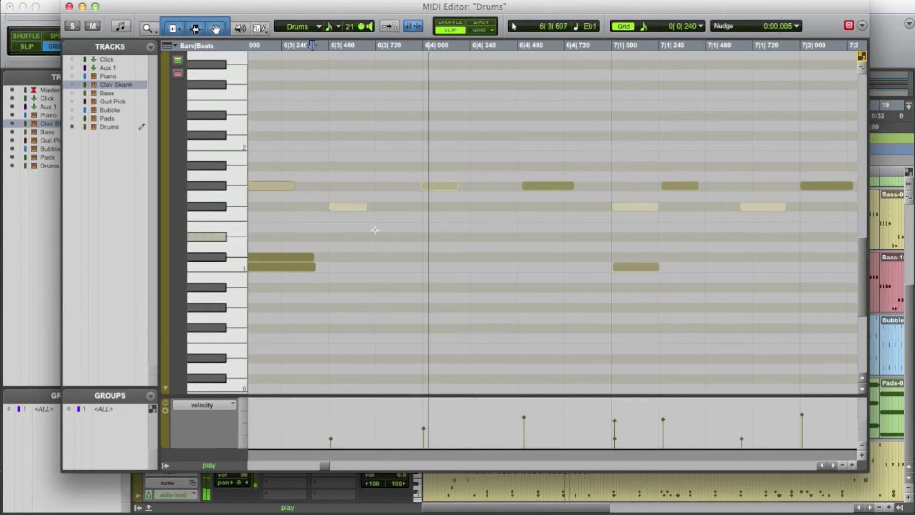
key(space)
Raise the velocity of the C1 note at 7|1|000 to about 90 and play back bar 7
drag(627, 268, 625, 232)
click(304, 248)
key(space)
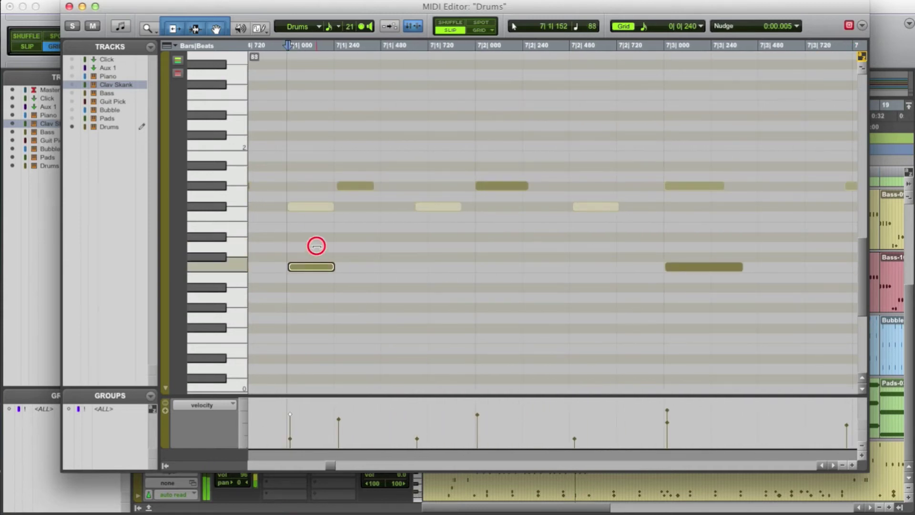
key(space)
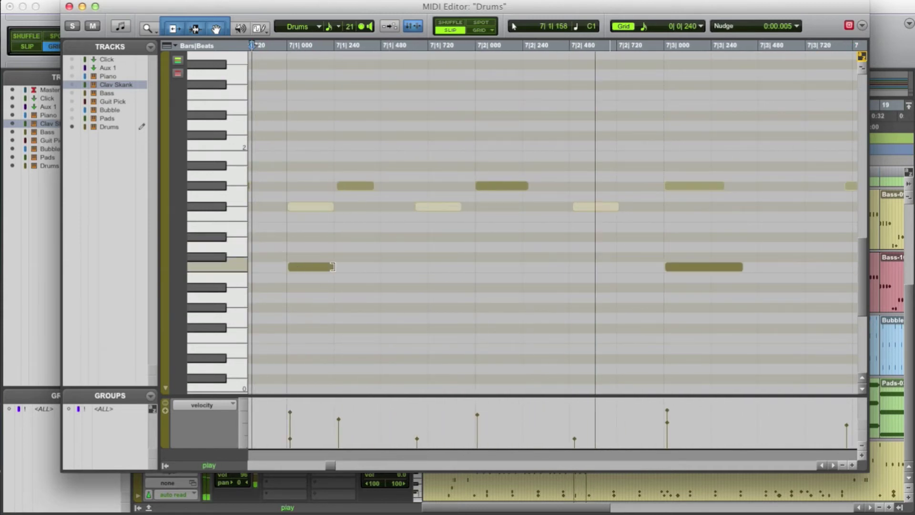
key(space)
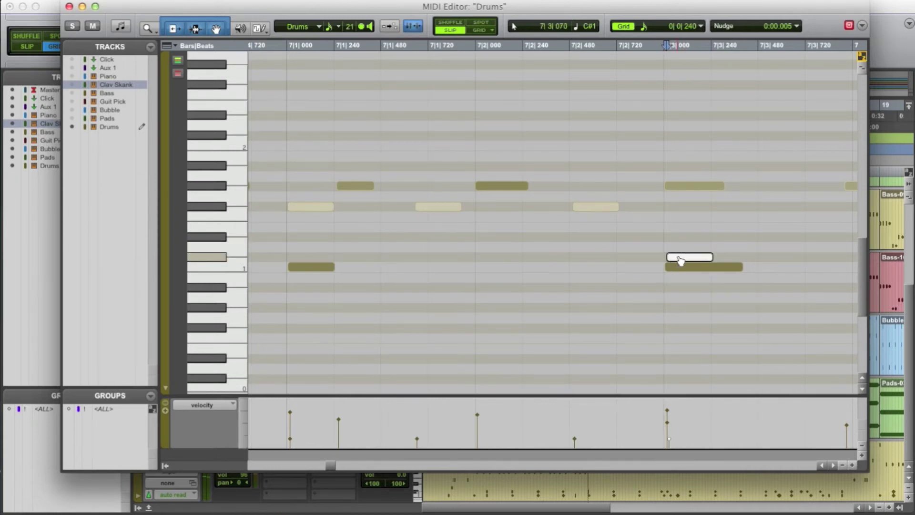
Add C#1 notes at 7|3|000 and about 7|3|520, and raise the first note's velocity above 77
drag(678, 257, 677, 180)
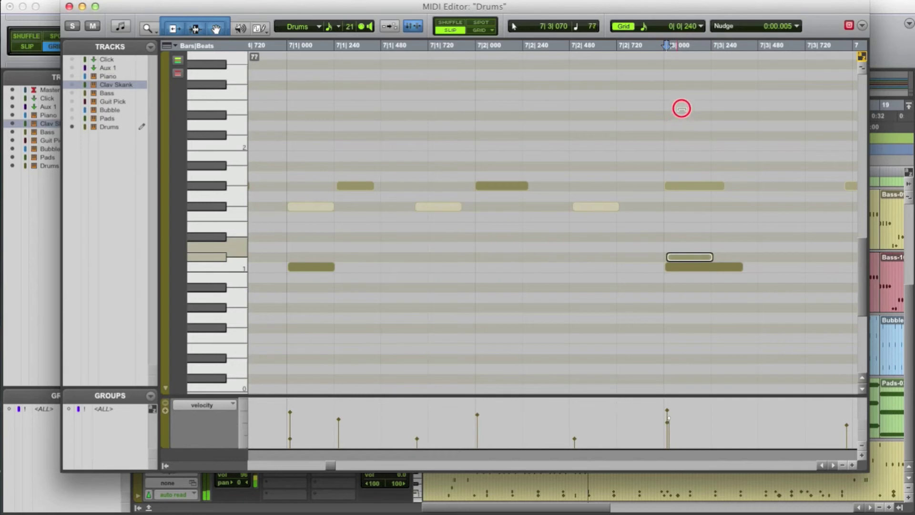
scroll(791, 263, right, 3)
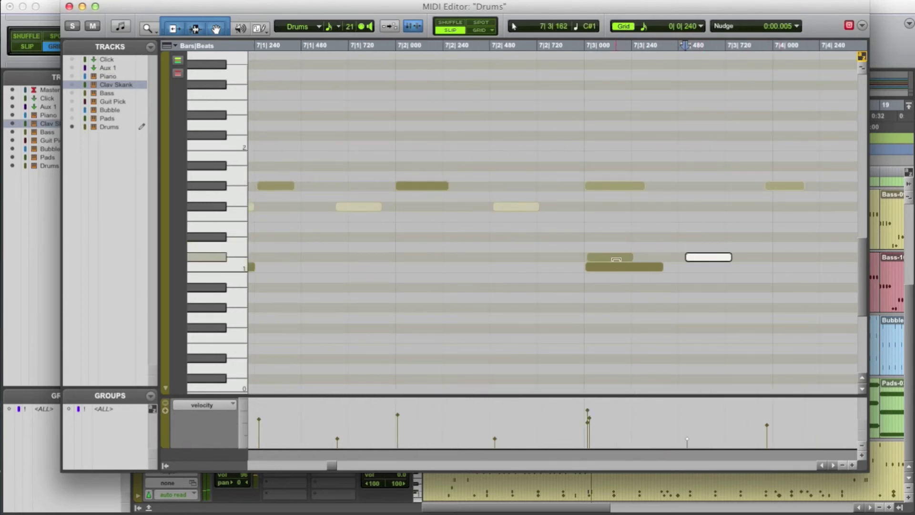
drag(617, 260, 615, 228)
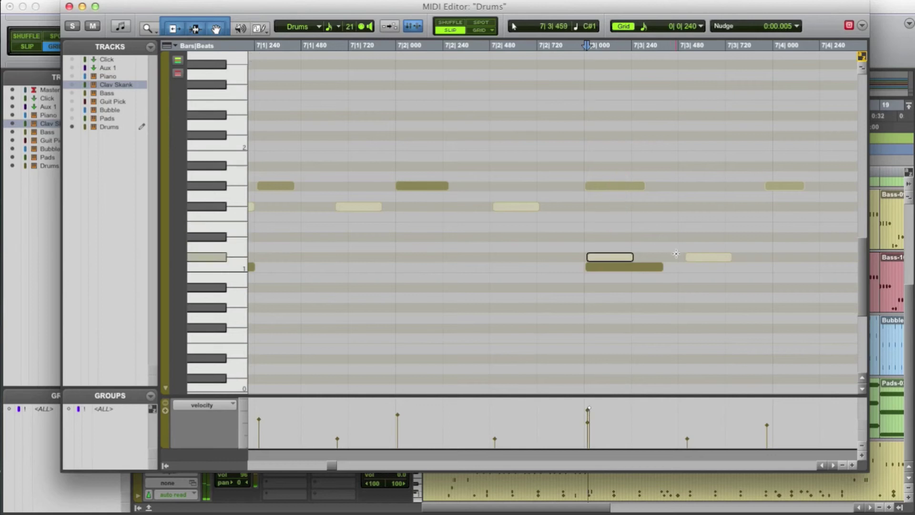
Raise the velocity of the C#1 note near 7|3|520 above 92 and play back the passage
drag(701, 255, 705, 146)
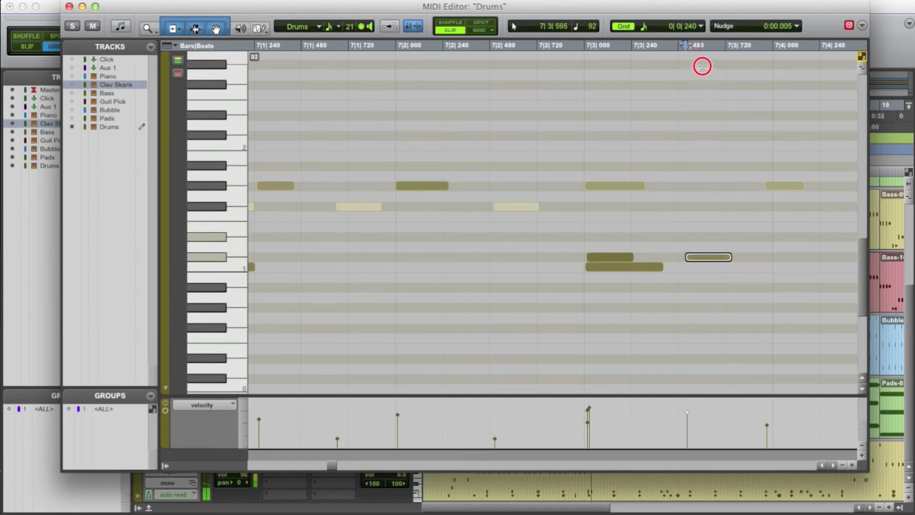
drag(702, 44, 702, 44)
click(560, 215)
key(space)
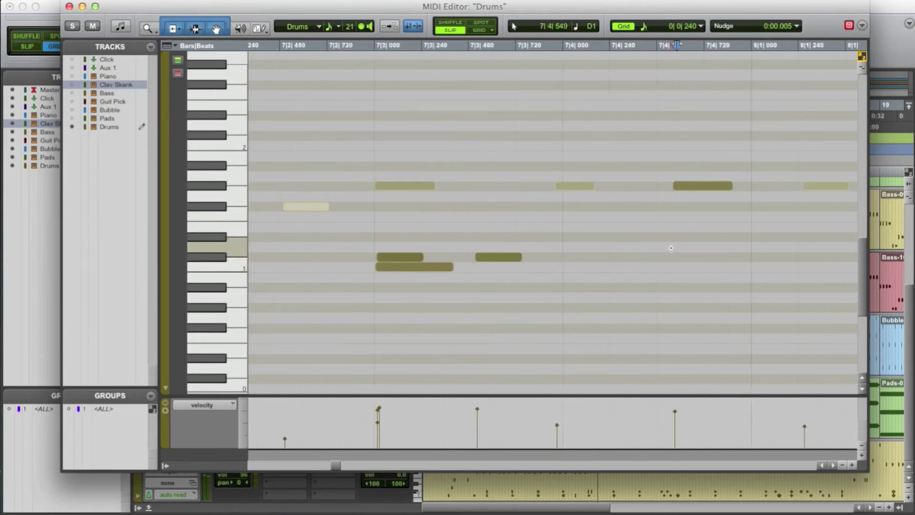
Nudge the G#1 note just ahead of 7|4|000 later onto the beat and play back the result
click(436, 186)
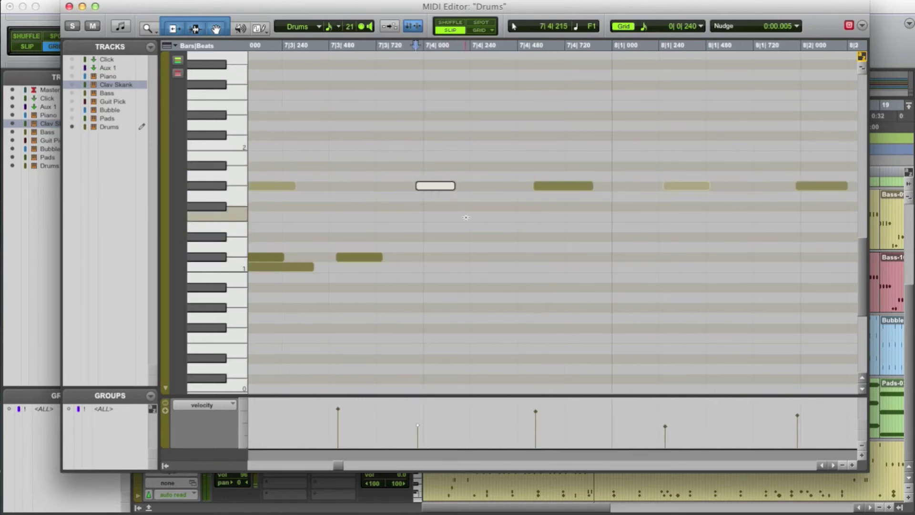
key(KP_Add)
key(KP_Add)
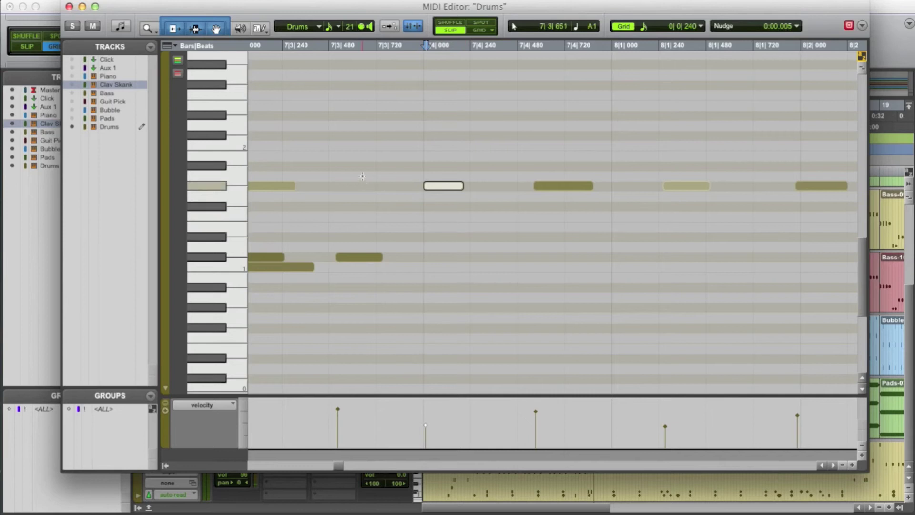
click(267, 204)
key(space)
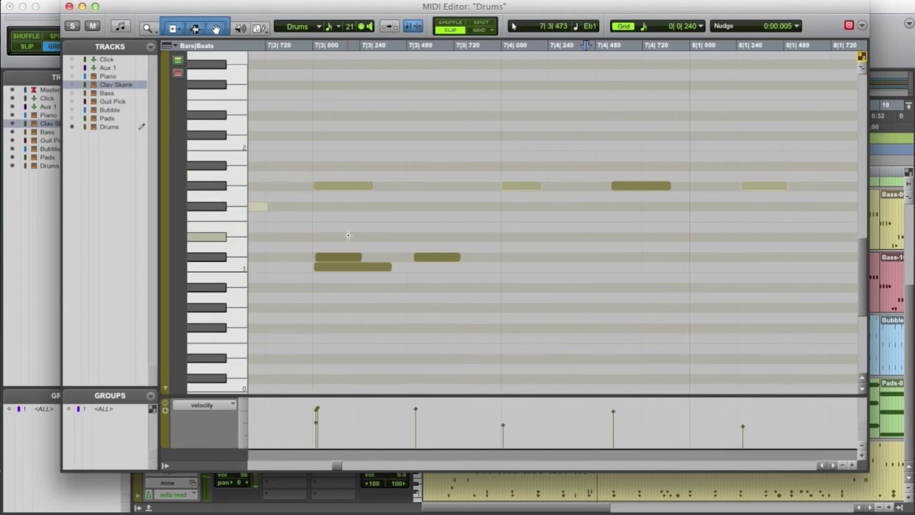
Shift the C#1 note near 7|3|520 slightly earlier, lower its velocity, and play back the passage
click(437, 256)
drag(442, 261, 435, 307)
click(301, 258)
key(space)
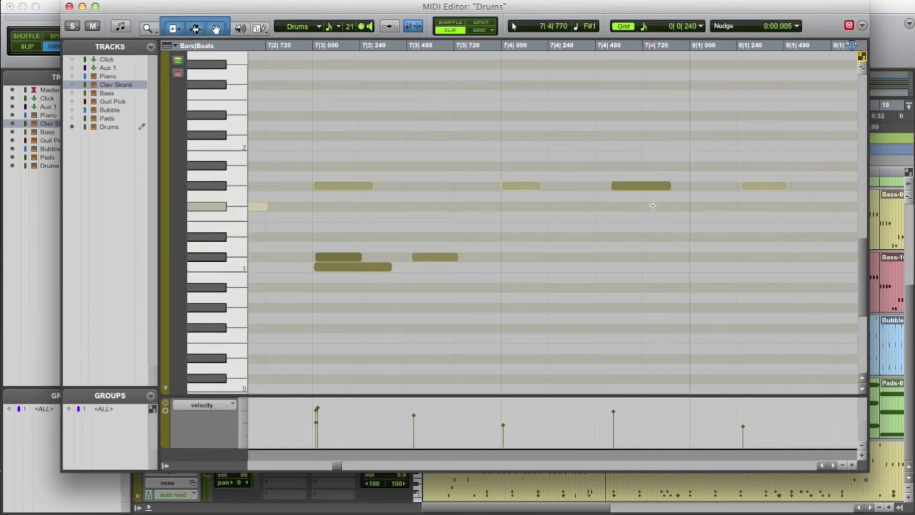
Nudge the G#1 note near 7|4|560 earlier to about 7|4|490
click(633, 186)
key(comma)
key(comma)
key(comma)
key(comma)
key(comma)
key(comma)
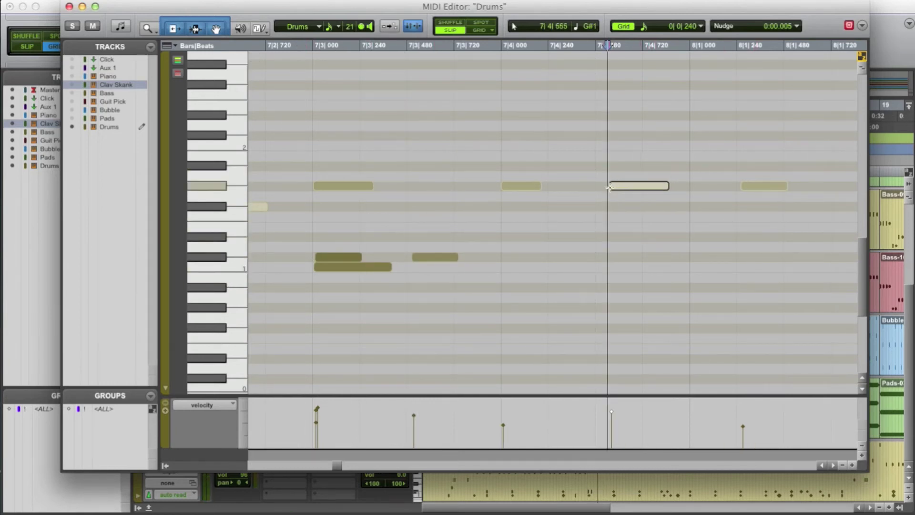
key(comma)
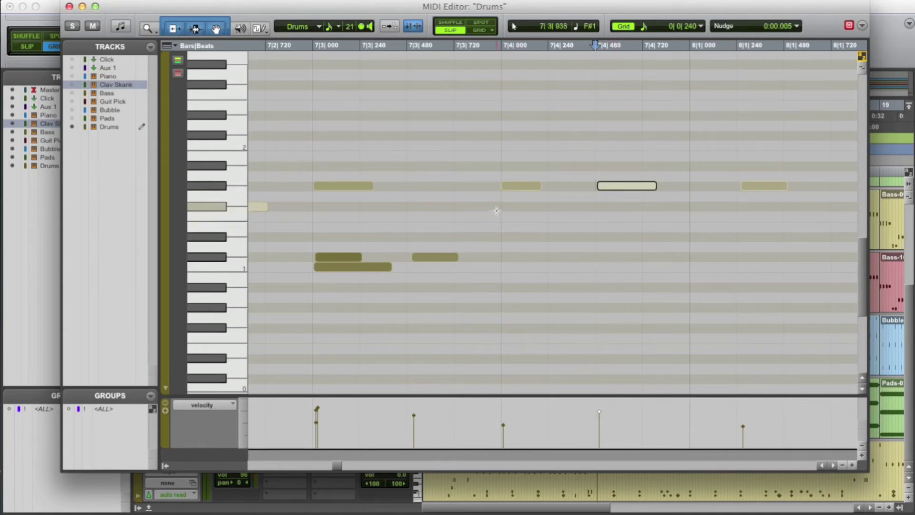
Play back into bar 8 and add an F#1 note at 8|1|000
key(space)
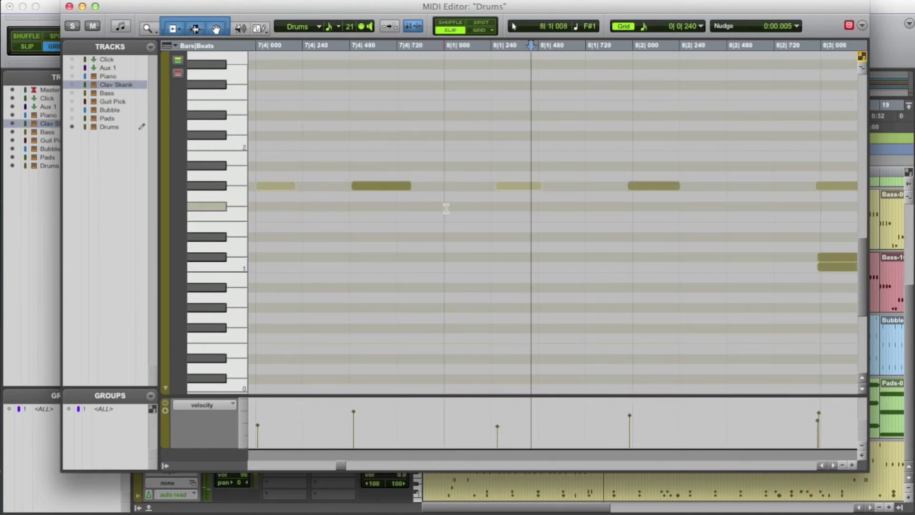
click(447, 205)
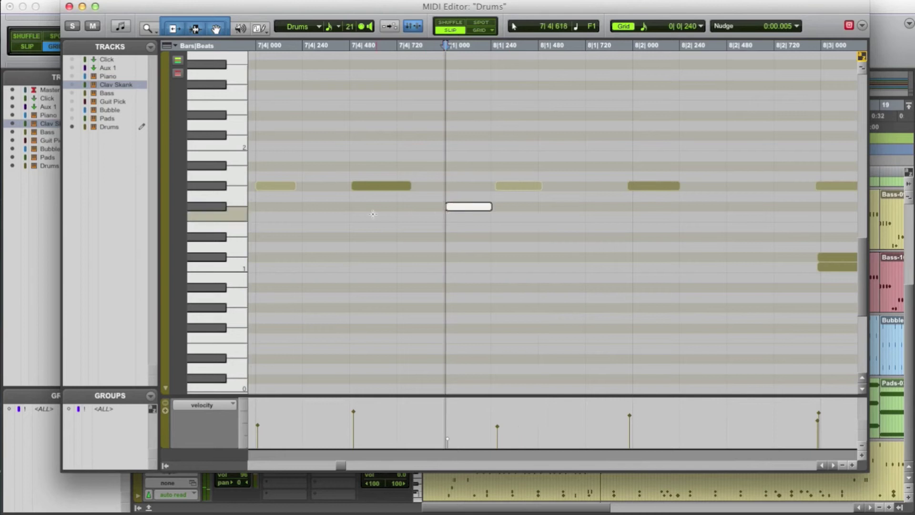
Set the grid to 1/8-note triplets and add an F#1 note at about 8|1|640
key(space)
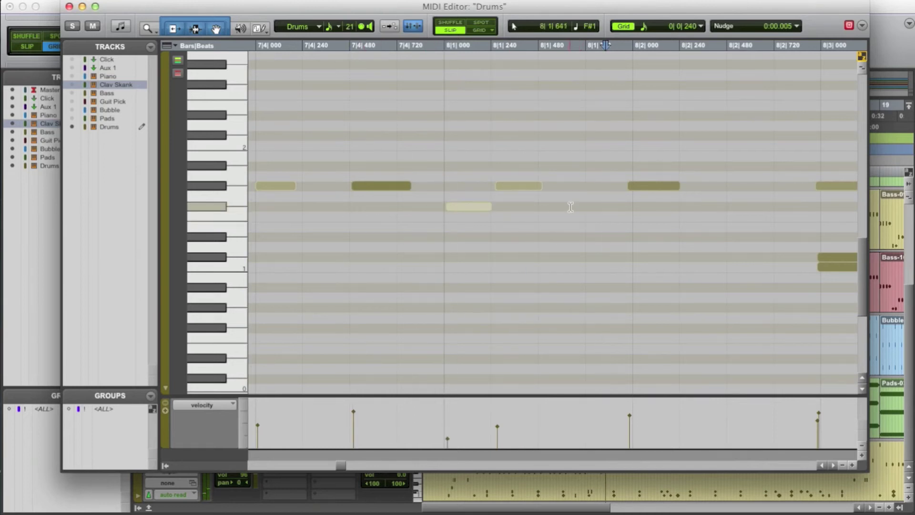
click(666, 31)
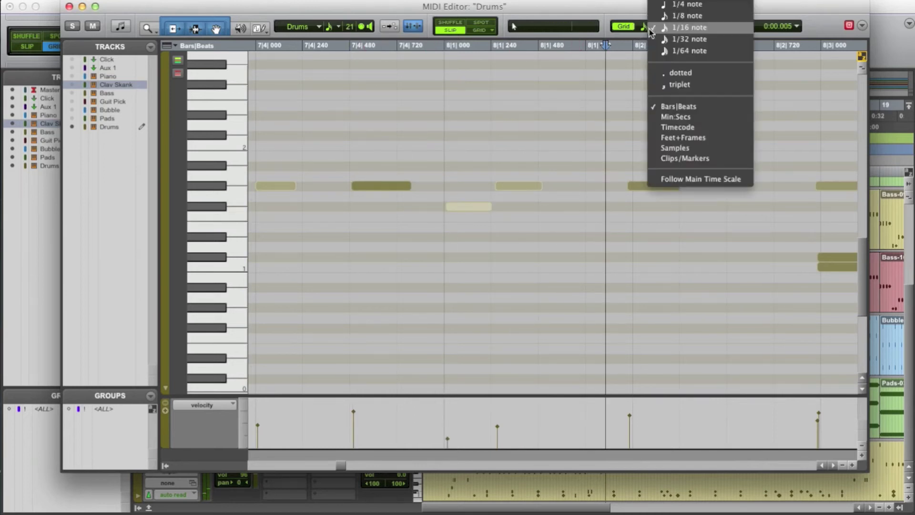
click(671, 86)
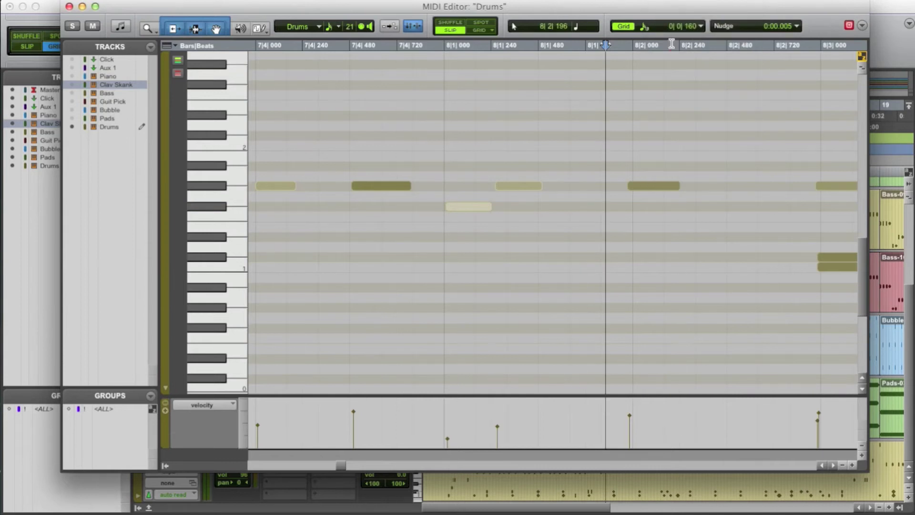
click(643, 30)
click(667, 20)
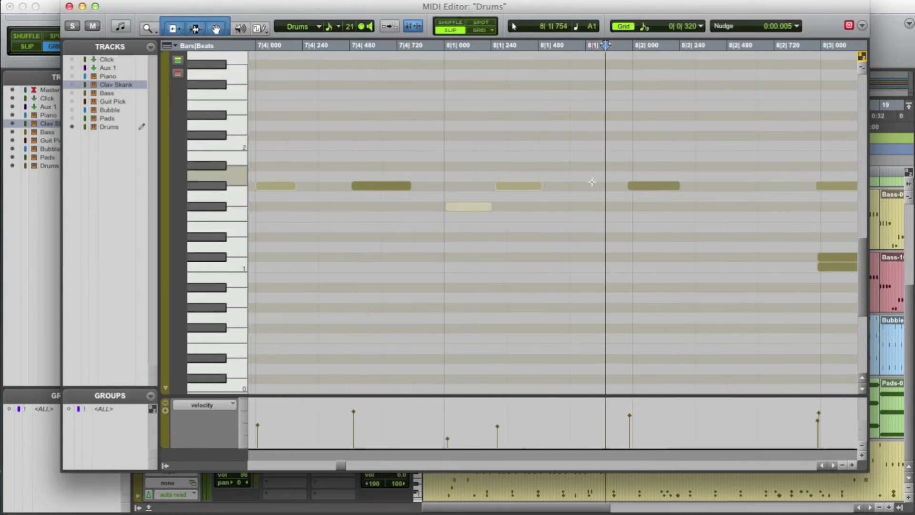
click(574, 205)
Set the grid back to straight 1/16 notes and play back from late in beat 7|4
click(647, 27)
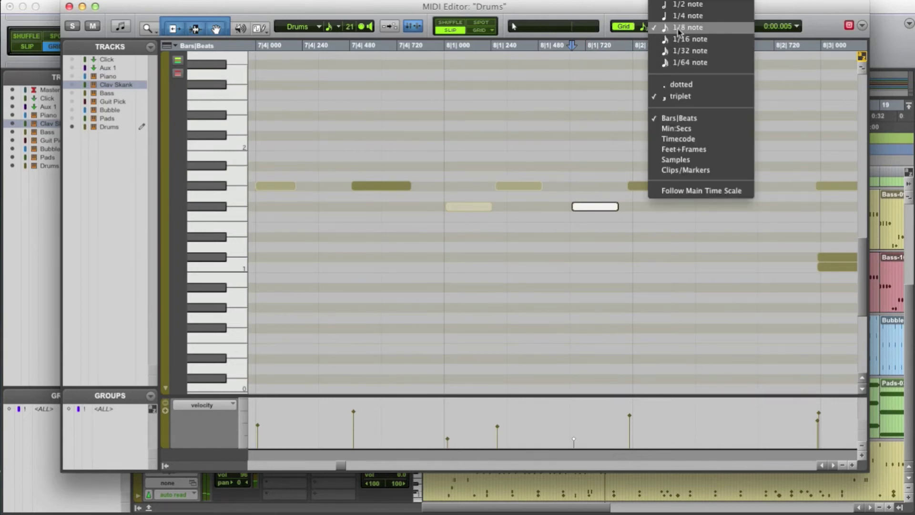
click(660, 39)
click(647, 28)
click(670, 82)
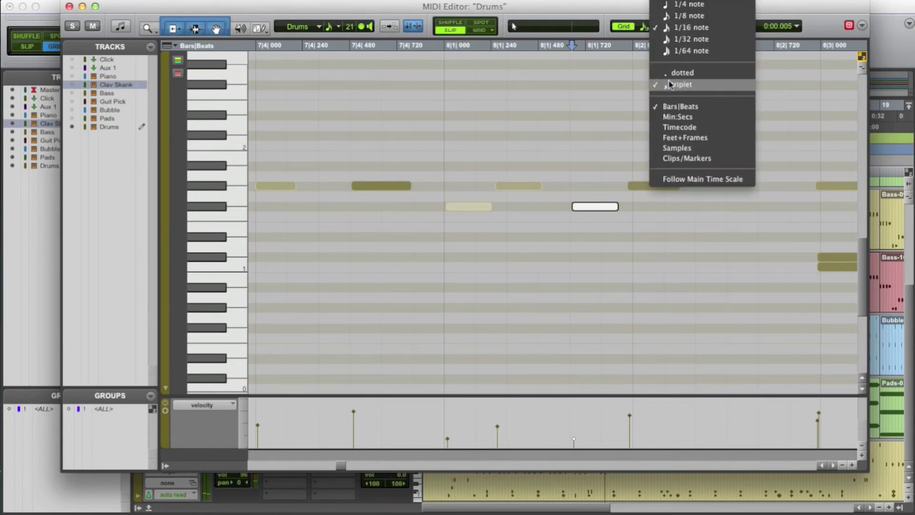
click(389, 231)
key(space)
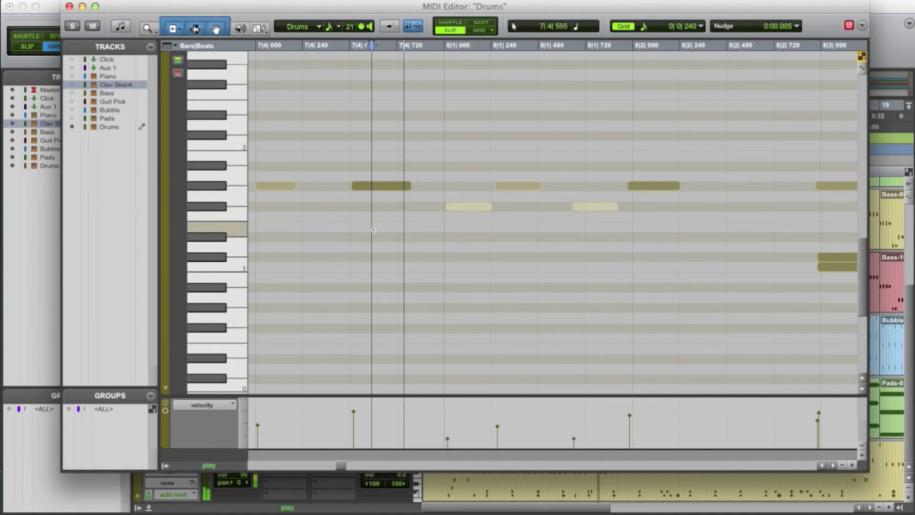
Nudge the F#1 note near 8|1|640 and the G#1 note just before 8|2|000 slightly later and audition them
click(598, 208)
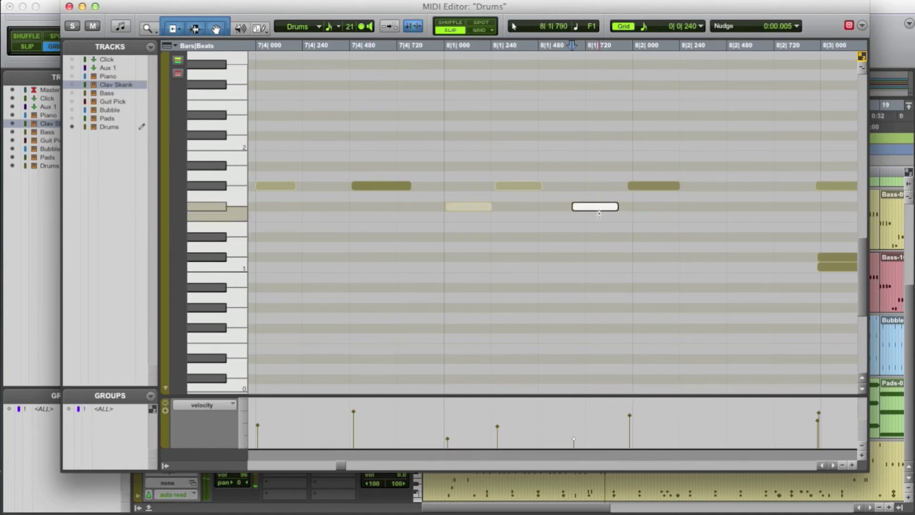
click(676, 186)
key(KP_Add)
key(KP_Add)
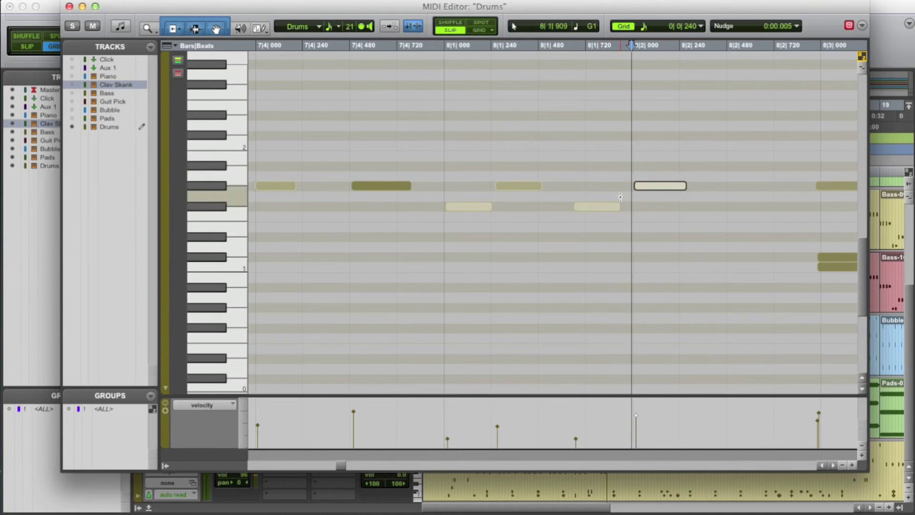
click(317, 204)
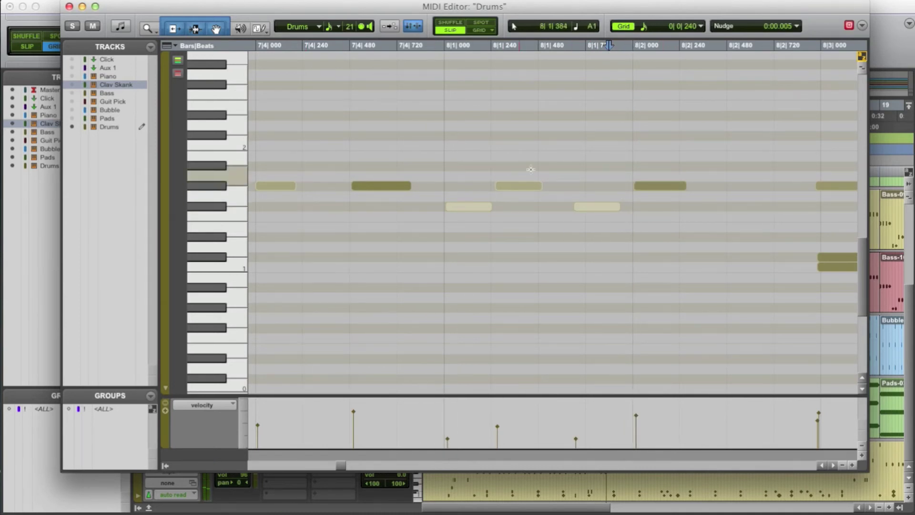
Raise the velocity of the G#1 note near 8|1|240, lower that of the G#1 near 8|2|000, and play back the passage
click(520, 186)
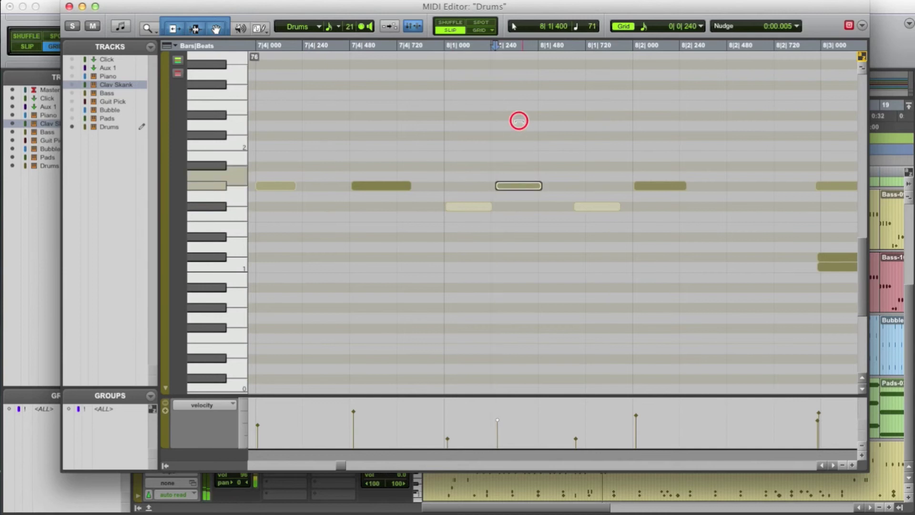
click(667, 186)
click(337, 234)
key(space)
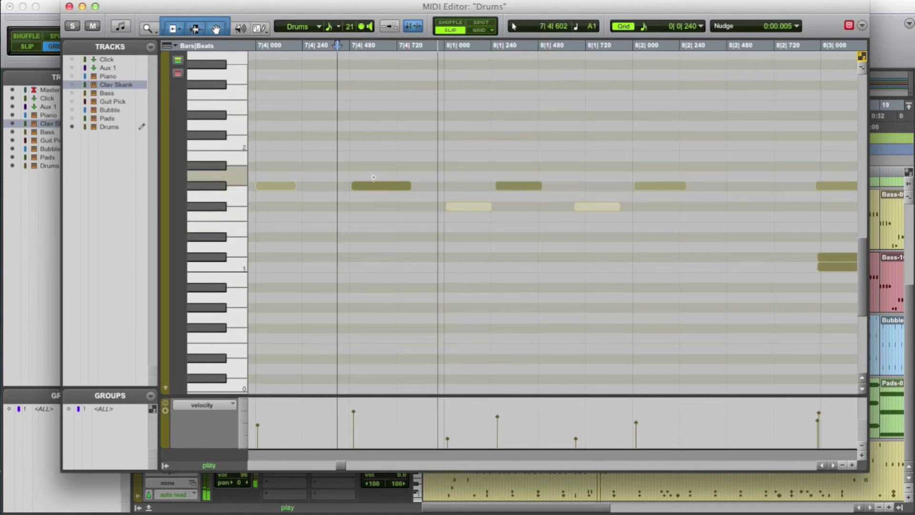
key(space)
Play back from late in bar 7 and add F#1 notes at 8|2|480 and 8|2|720
scroll(348, 213, left, 3)
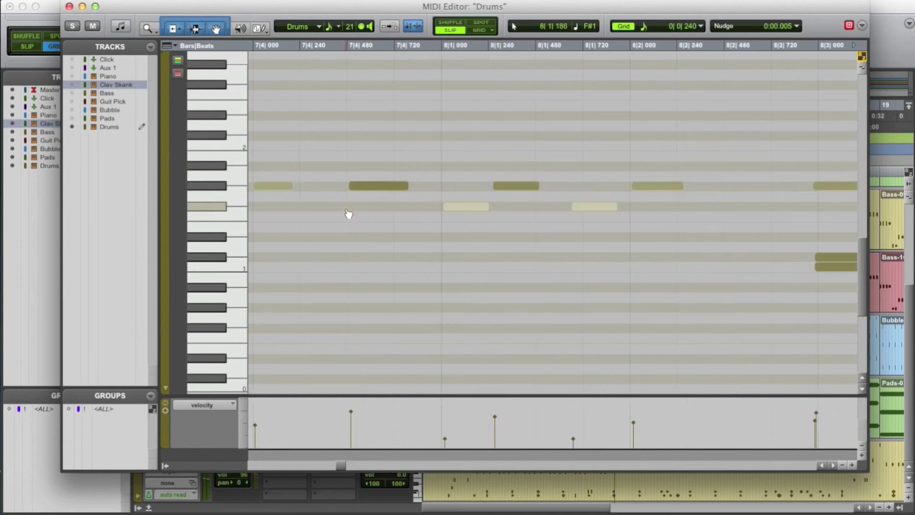
click(345, 208)
key(space)
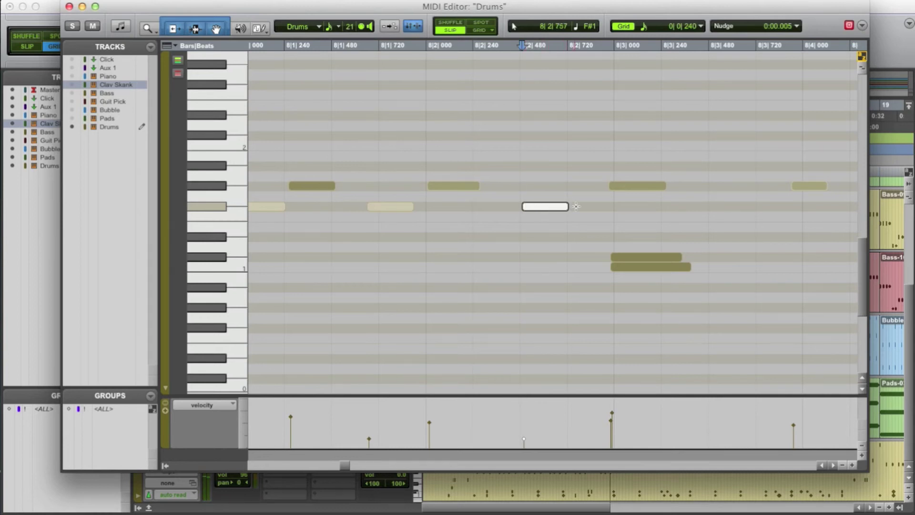
click(571, 205)
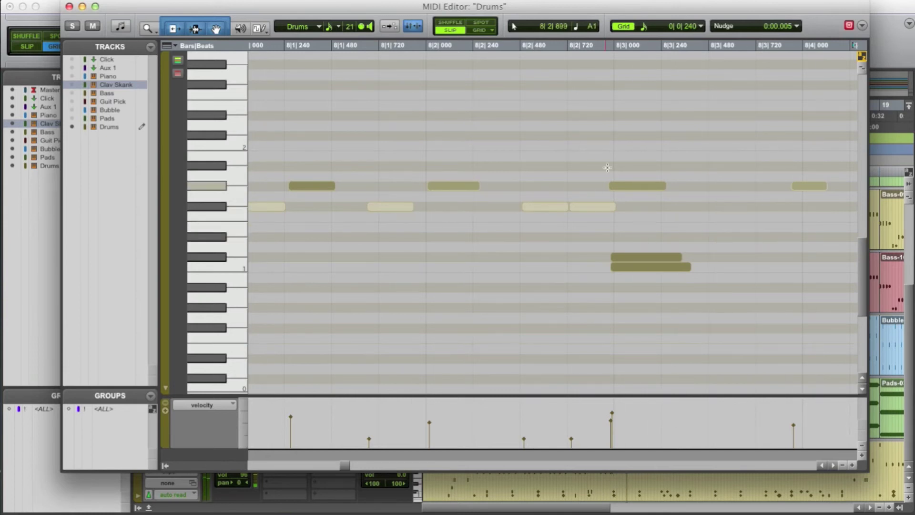
Nudge the G#1, C#1 and C1 notes just before 8|3|000 slightly later and play back the result
drag(629, 160, 670, 276)
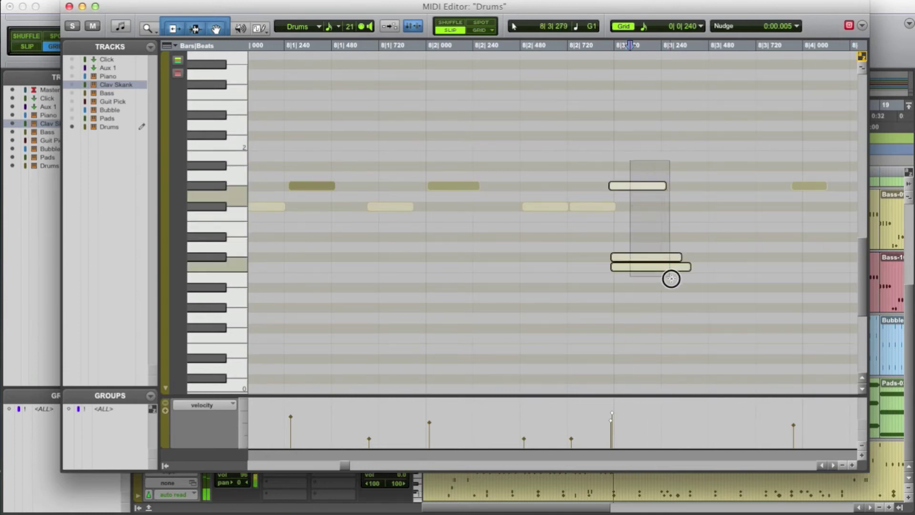
click(644, 258)
drag(647, 171, 663, 254)
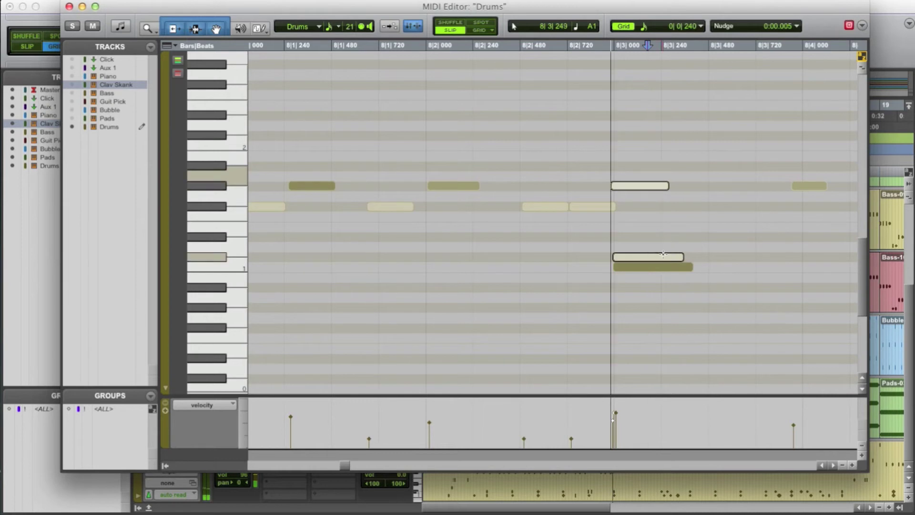
click(558, 242)
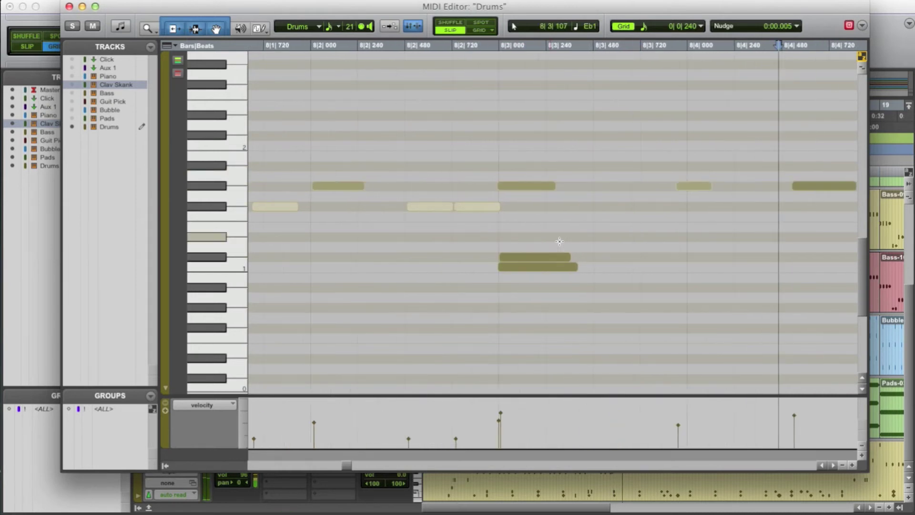
Lower the velocity of the F#1 note at 8|2|720 and add an F#1 note at 8|3|480
click(461, 206)
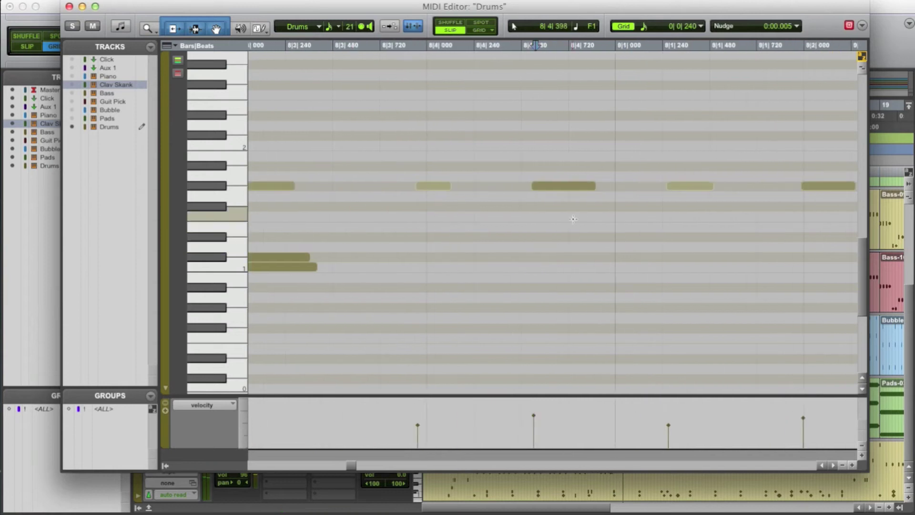
scroll(573, 219, right, 1)
scroll(410, 217, left, 3)
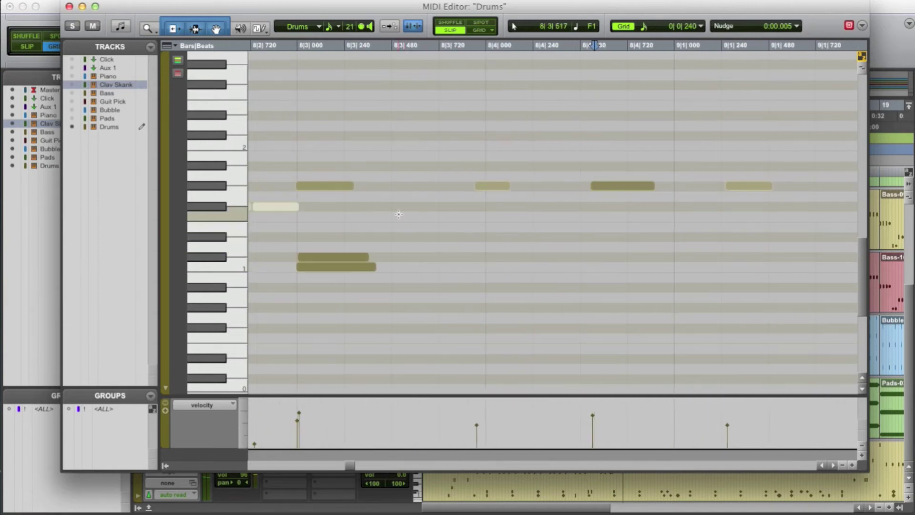
click(394, 206)
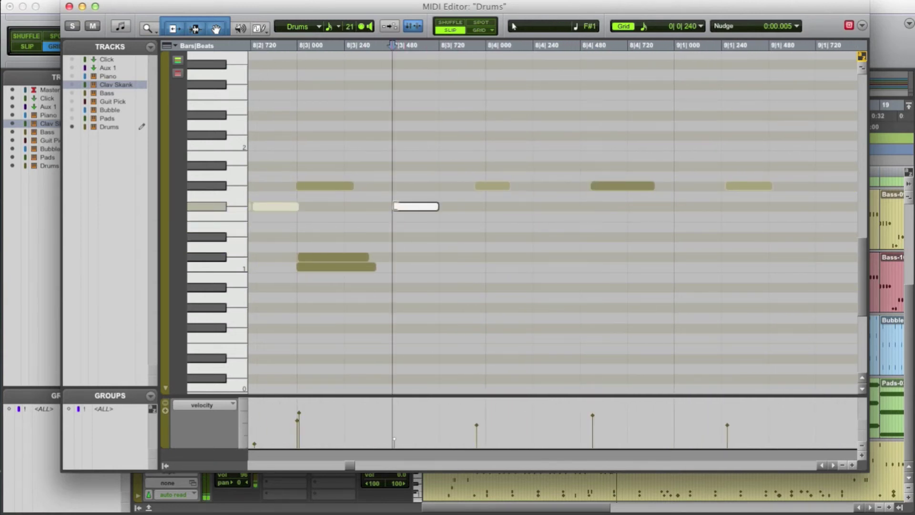
Nudge the G#1 note just ahead of 8|4|000 later onto the beat
click(496, 186)
key(KP_Add)
key(KP_Add)
key(KP_Add)
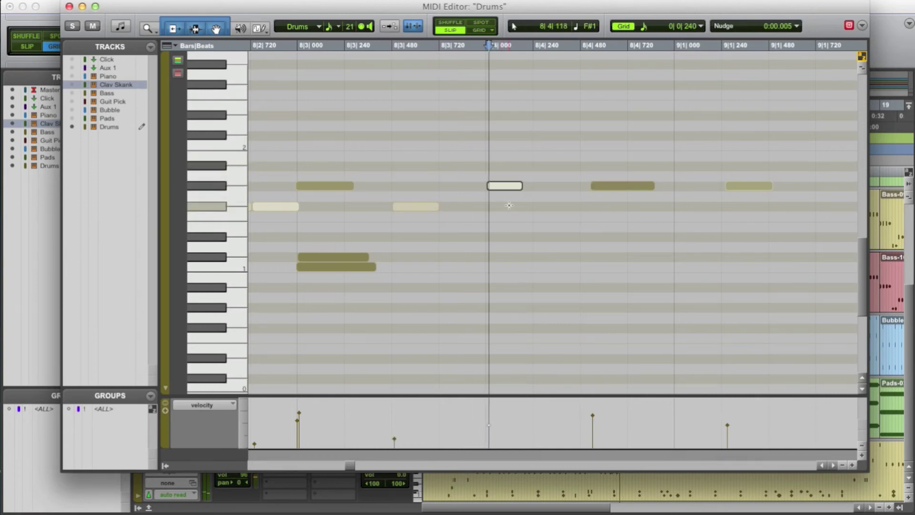
Nudge the G#1 note after 8|4|480 earlier, closer to that position, and play back the passage
click(614, 186)
key(KP_Subtract)
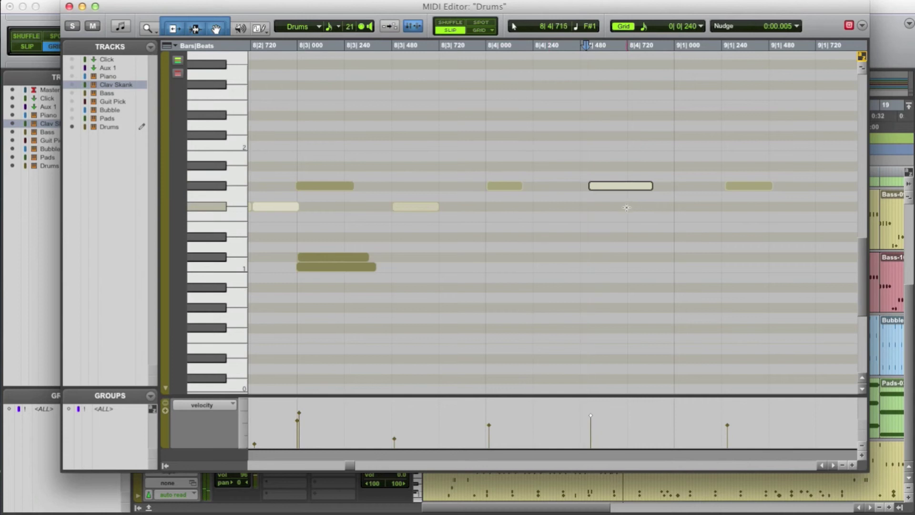
click(428, 199)
key(space)
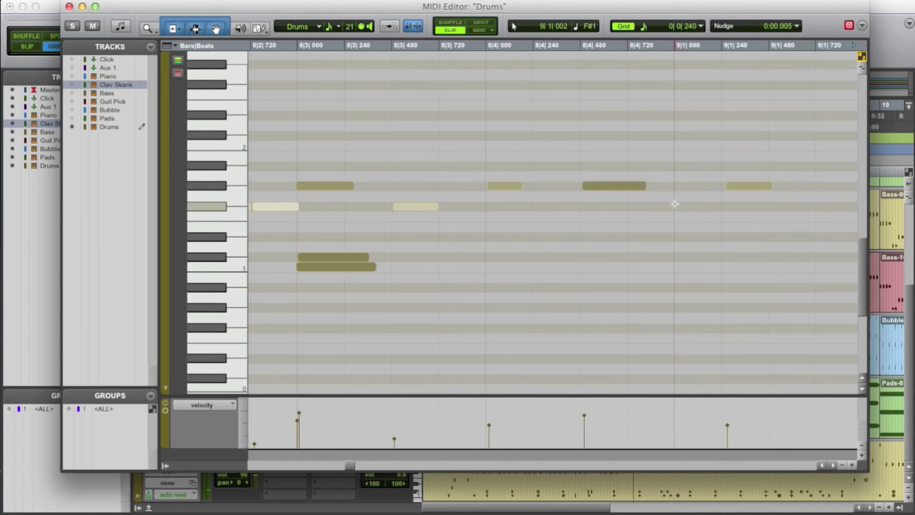
Add an F#1 note at 9|1|000 and play back into bar 9
click(675, 205)
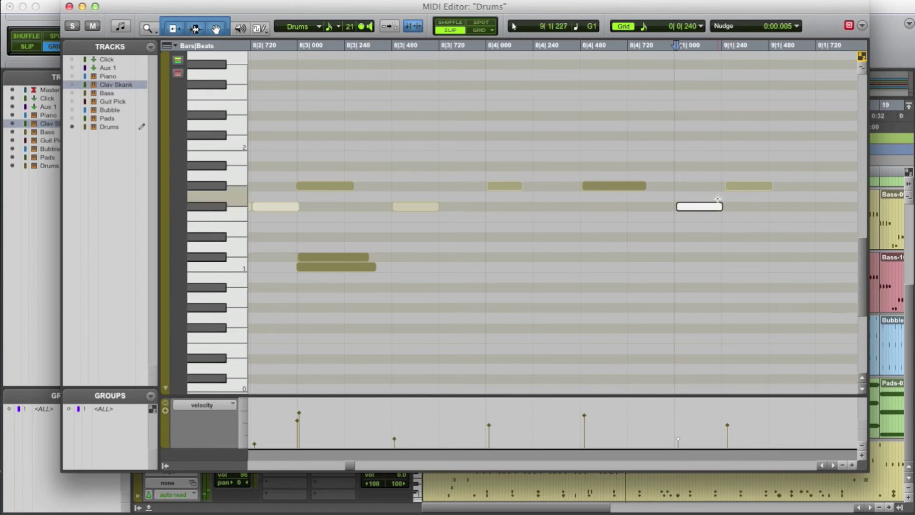
click(543, 209)
key(space)
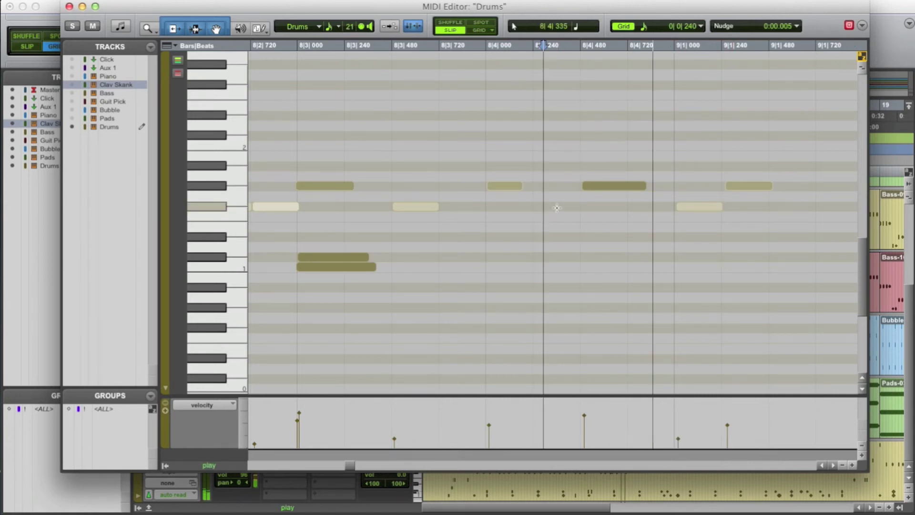
Add an F#1 note at about 9|1|660 and nudge the G#1 note near 9|2|000 slightly later
click(627, 206)
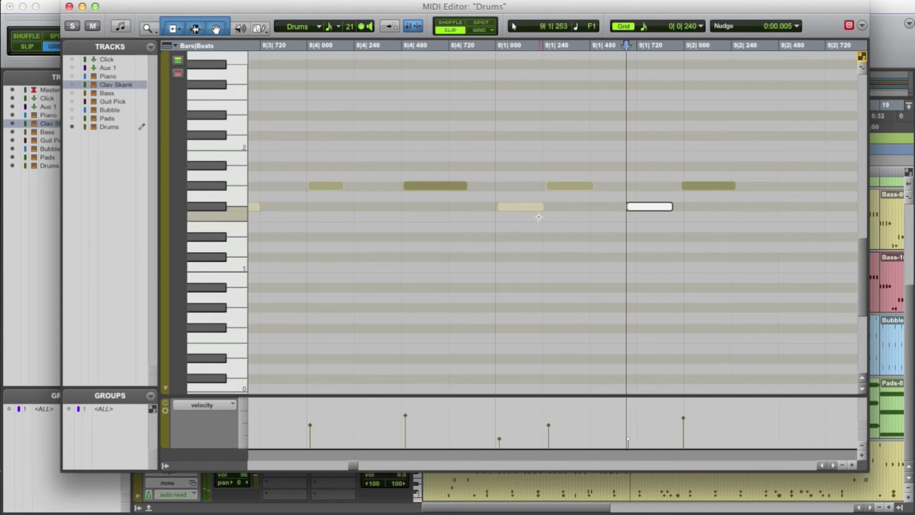
click(715, 185)
key(KP_Add)
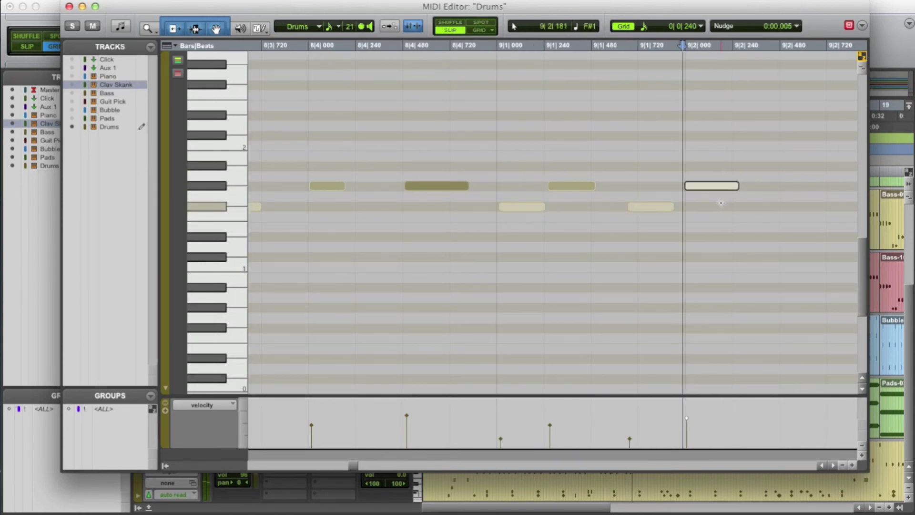
Nudge the C#1 and C1 notes at 9|3|000 slightly later, the C#1 a little further, and play back the result
scroll(721, 203, right, 6)
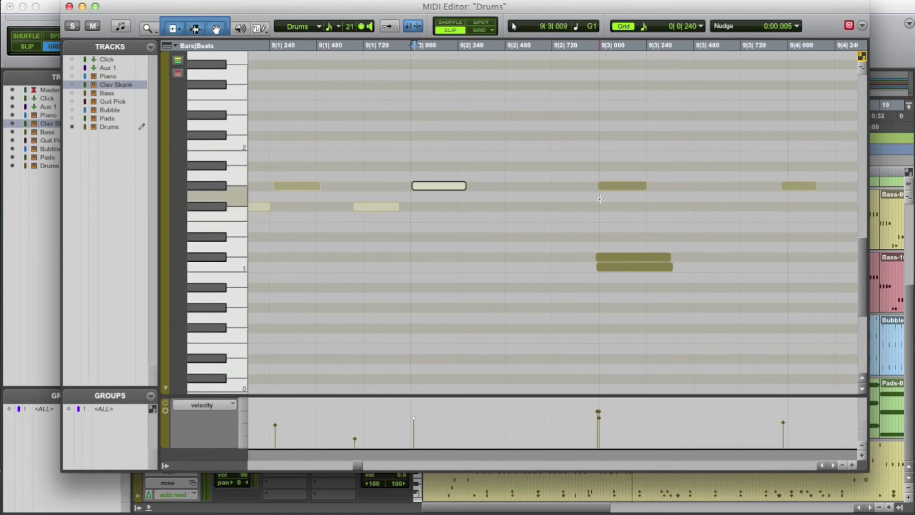
drag(600, 199, 621, 267)
key(KP_Add)
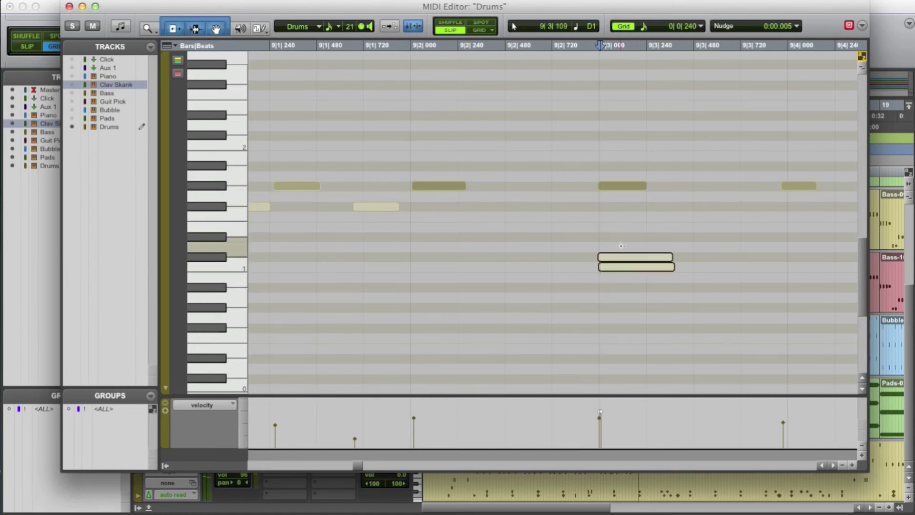
click(625, 259)
click(474, 237)
key(space)
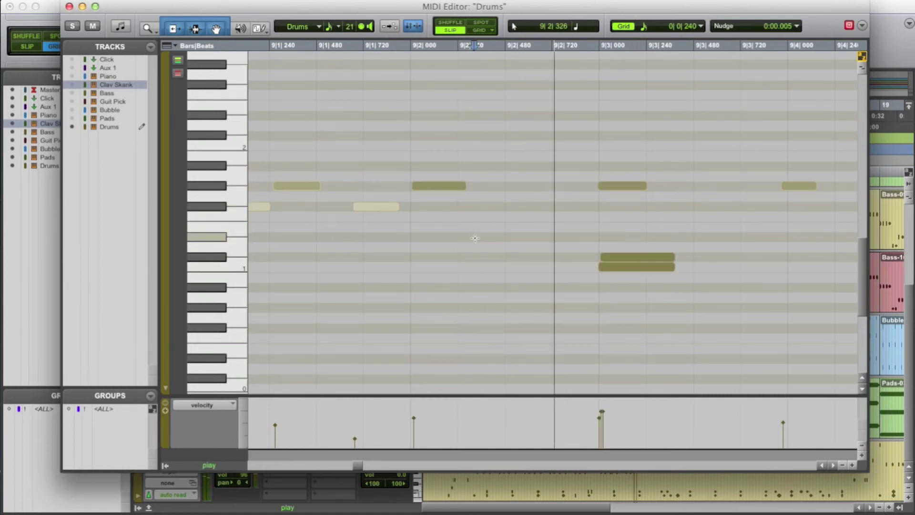
key(space)
Add F#1 notes at 9|2|480 and 9|3|480
scroll(506, 232, right, 3)
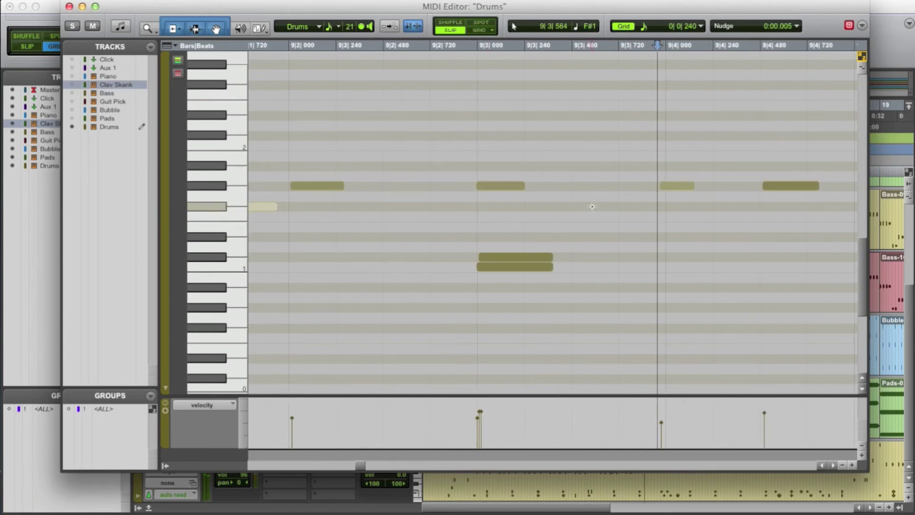
click(387, 205)
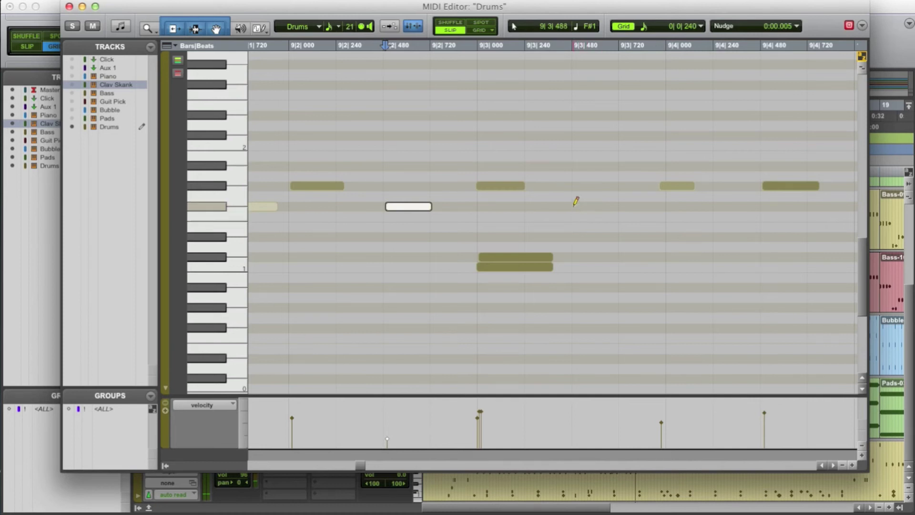
Move the G#1 note just ahead of 9|4|000 later onto the beat and play back toward bar 10
drag(672, 188, 677, 187)
scroll(755, 203, right, 3)
scroll(754, 204, right, 1)
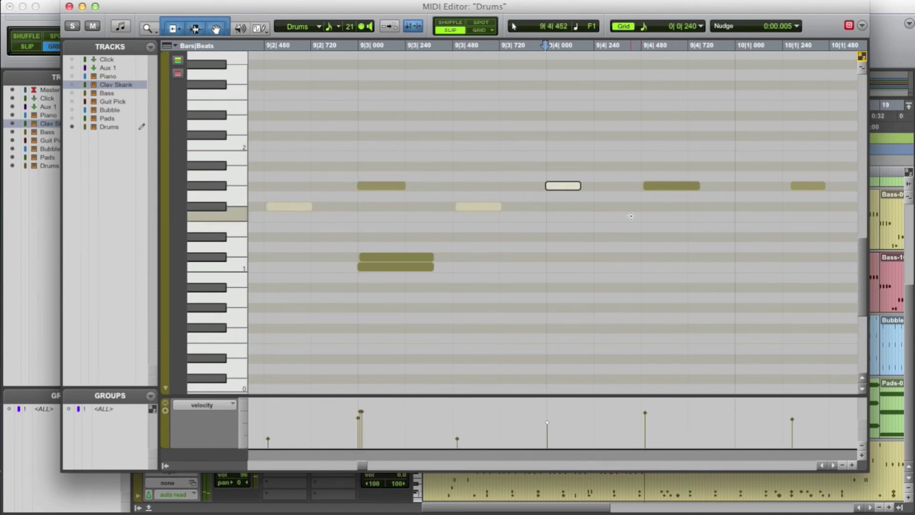
key(space)
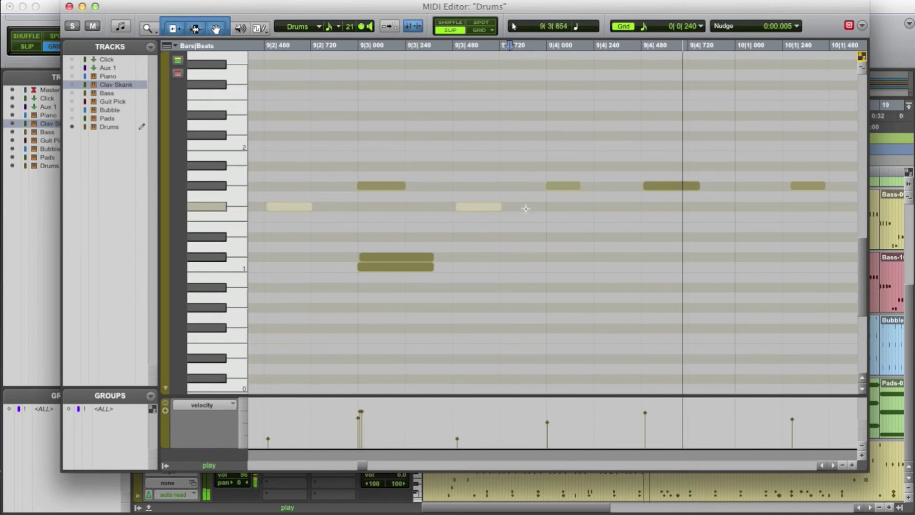
Add F#1 notes at 10|1|000 and about 10|1|660, and nudge the G#1 note near 10|2|000 later onto the beat
click(737, 205)
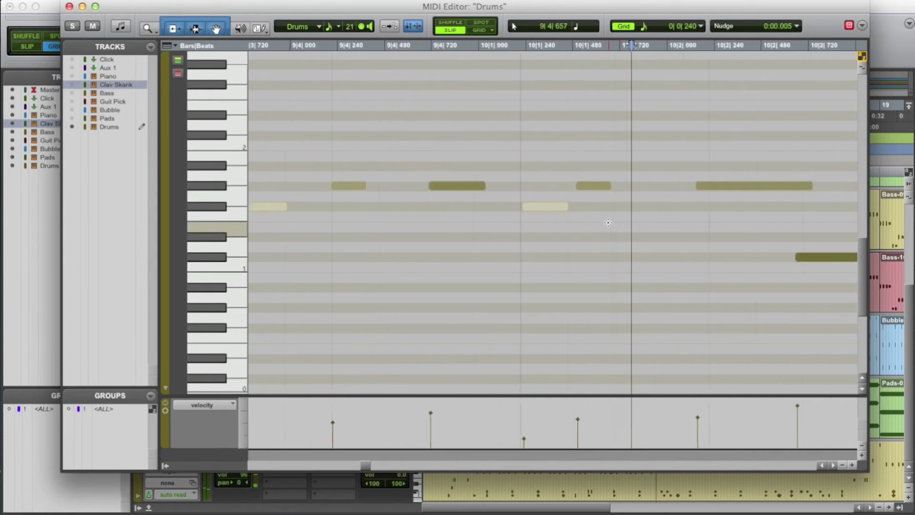
scroll(609, 223, right, 2)
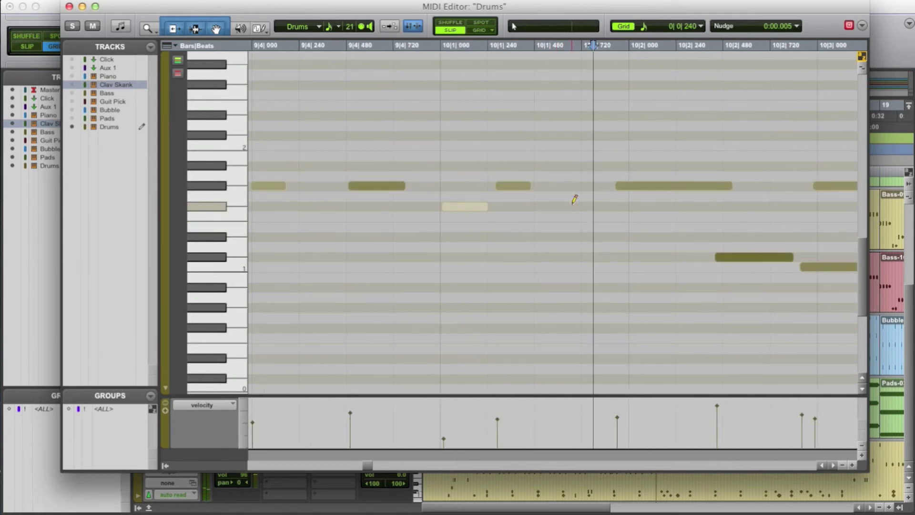
click(573, 205)
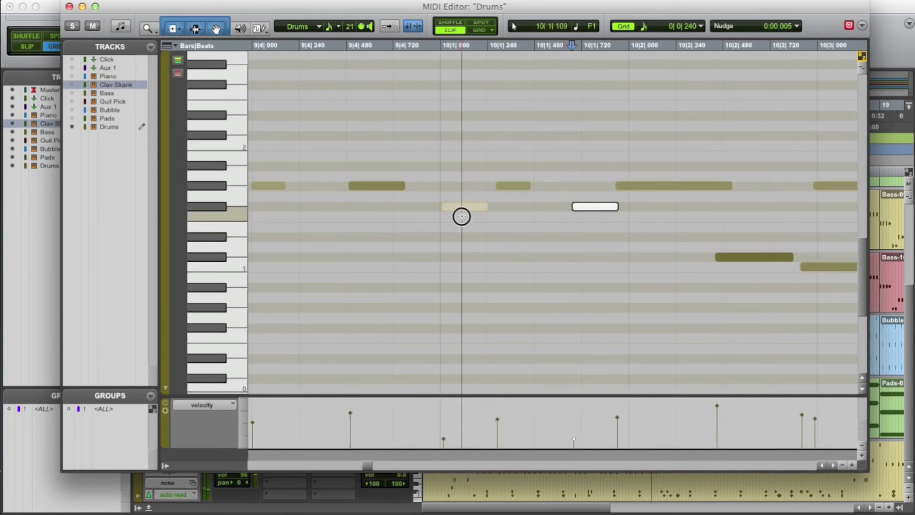
click(655, 190)
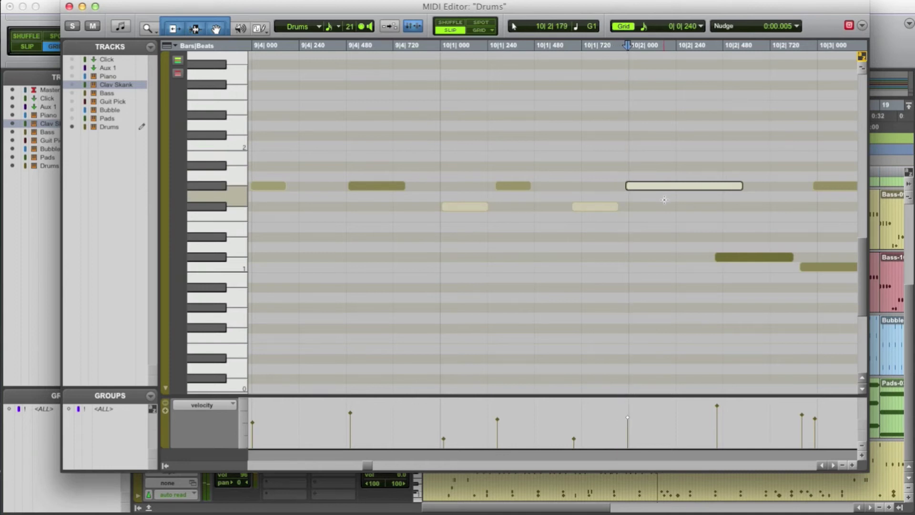
Nudge the C#1 note near 10|2|480 and the C1 note near 10|3|000 later, moving the C1 further onto the beat
drag(757, 235, 803, 289)
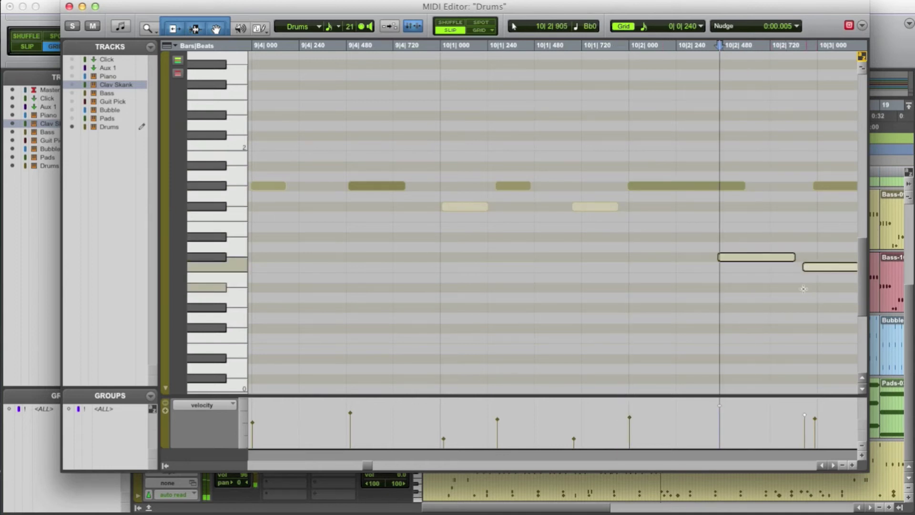
key(KP_Add)
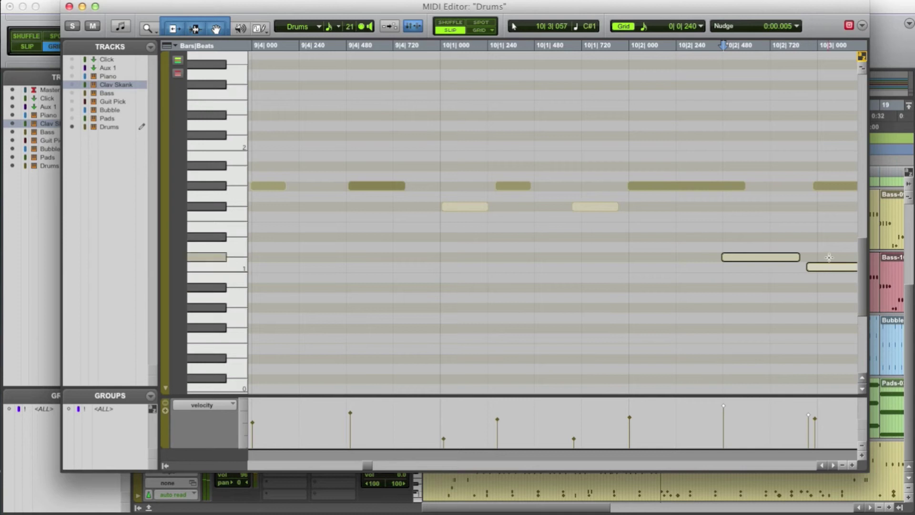
drag(829, 247, 845, 284)
key(KP_Add)
key(KP_Add)
key(KP_Add)
key(KP_Add)
key(KP_Add)
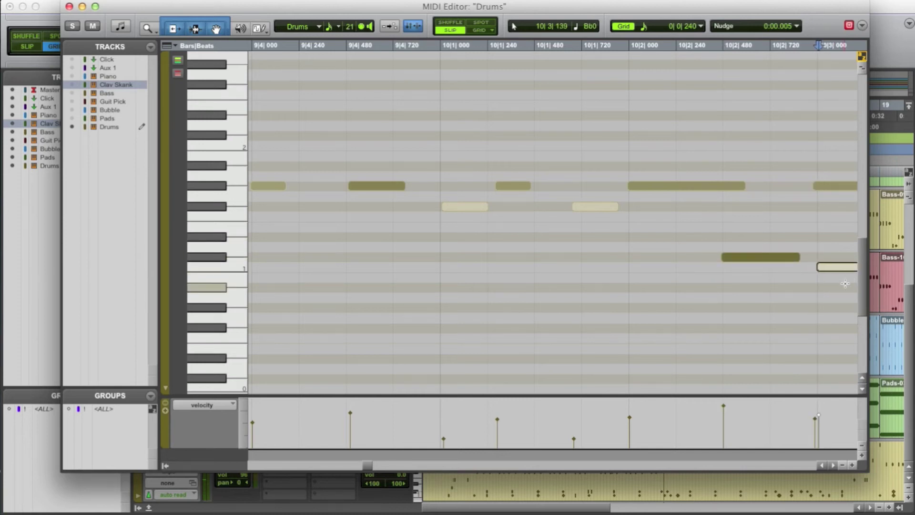
Nudge the G#1 note near 10|3|000 onto the beat and the following C#1 note later to about 10|3|480
scroll(845, 284, right, 5)
click(618, 187)
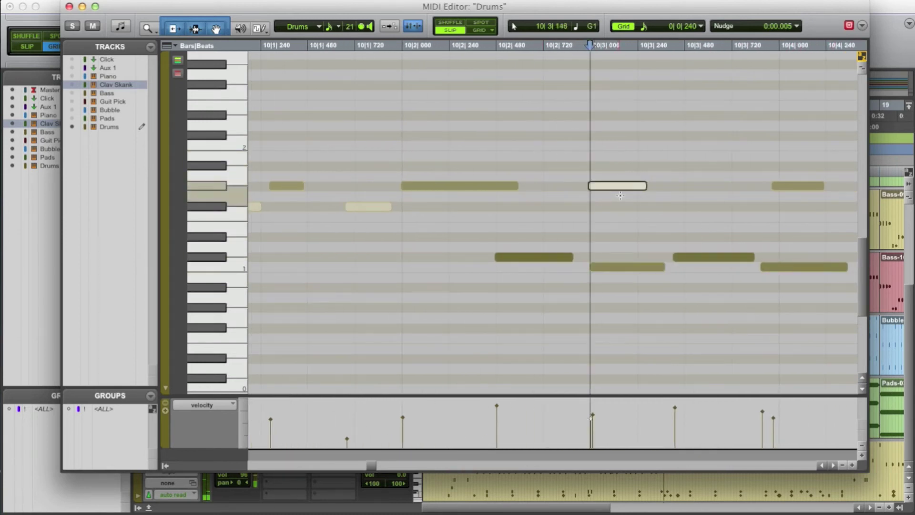
scroll(639, 207, right, 6)
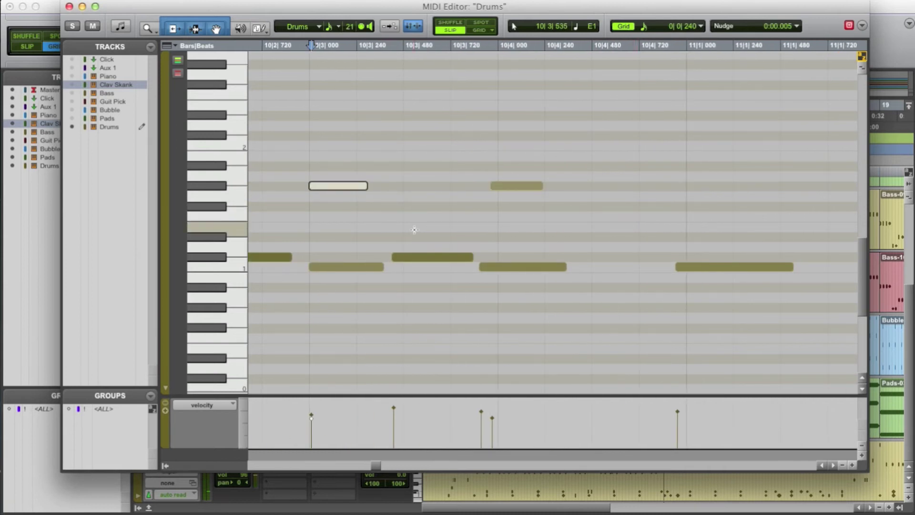
click(458, 257)
key(KP_Add)
key(KP_Add)
key(KP_Add)
key(KP_Add)
key(KP_Add)
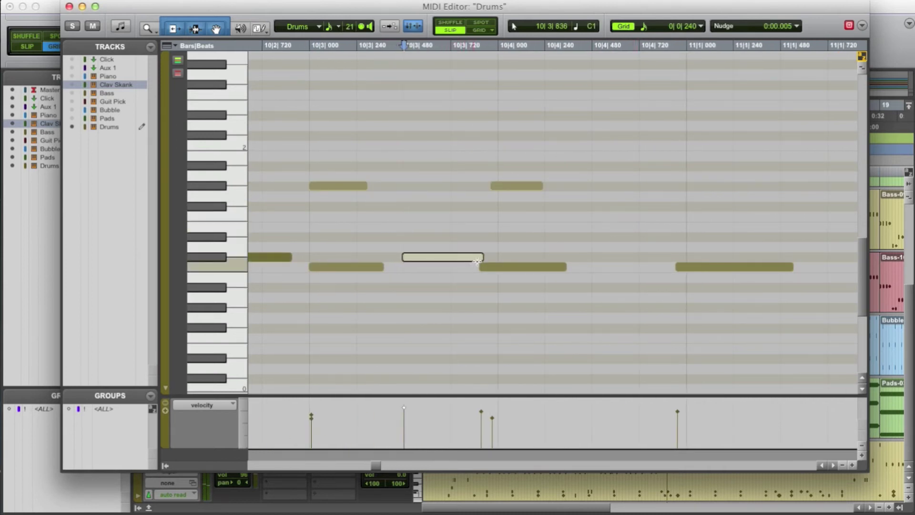
Nudge the C1 and G#1 notes just ahead of 10|4|000 later so both start on the beat
click(509, 266)
key(KP_Add)
key(KP_Add)
key(KP_Add)
key(KP_Add)
key(KP_Add)
key(KP_Add)
key(KP_Add)
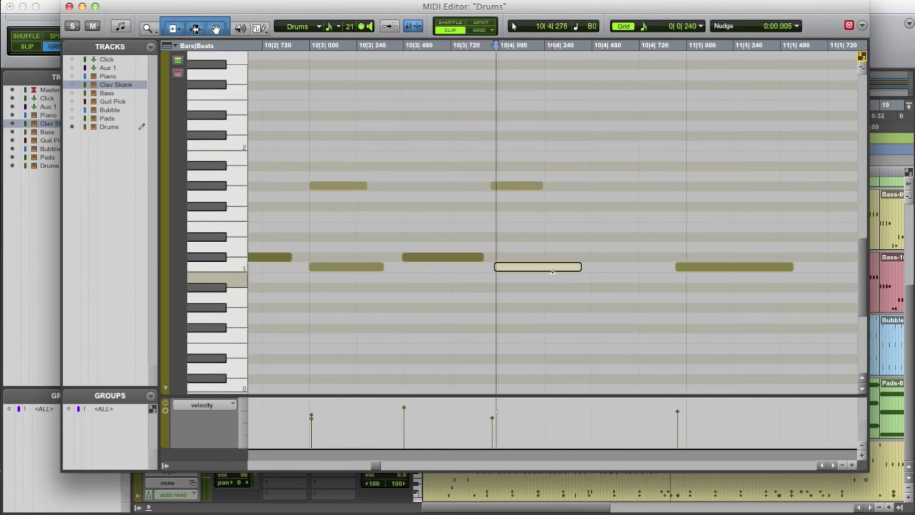
key(KP_Add)
key(KP_Add)
key(KP_Add)
drag(496, 155, 554, 287)
key(KP_Subtract)
key(KP_Subtract)
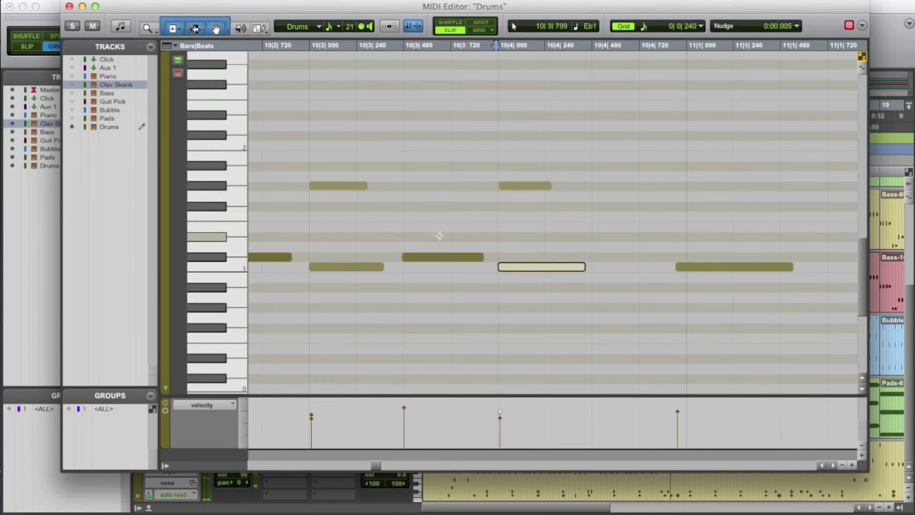
Audition from around 10|3|000 and nudge the C#1 note near 10|3|480 slightly later
click(342, 198)
key(space)
key(space)
drag(422, 237, 461, 267)
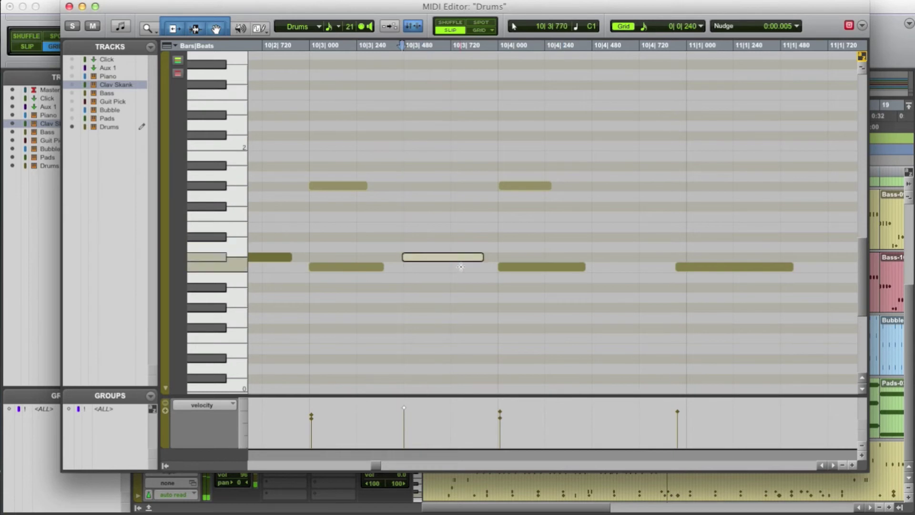
key(KP_Add)
key(KP_Add)
scroll(319, 235, left, 3)
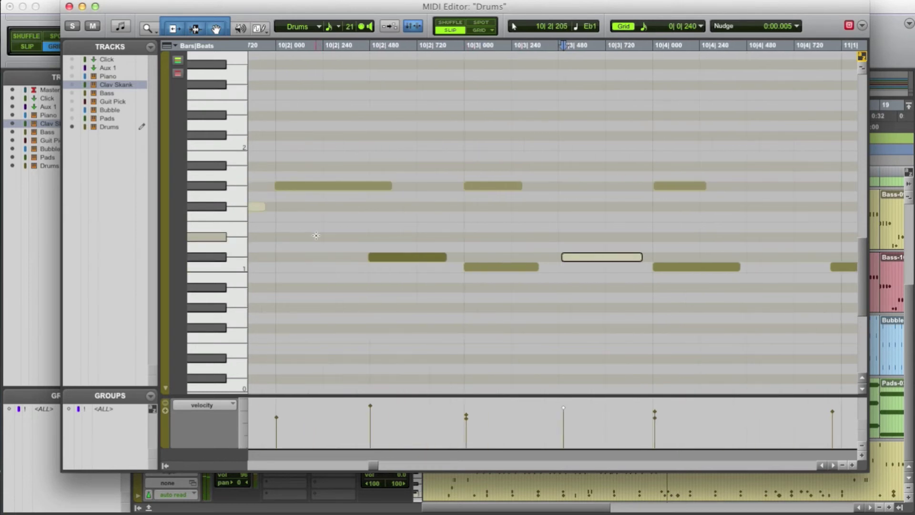
Audition from around 10|2|200 and nudge the C#1 note near 10|2|480 slightly later
click(315, 237)
key(space)
key(space)
click(372, 257)
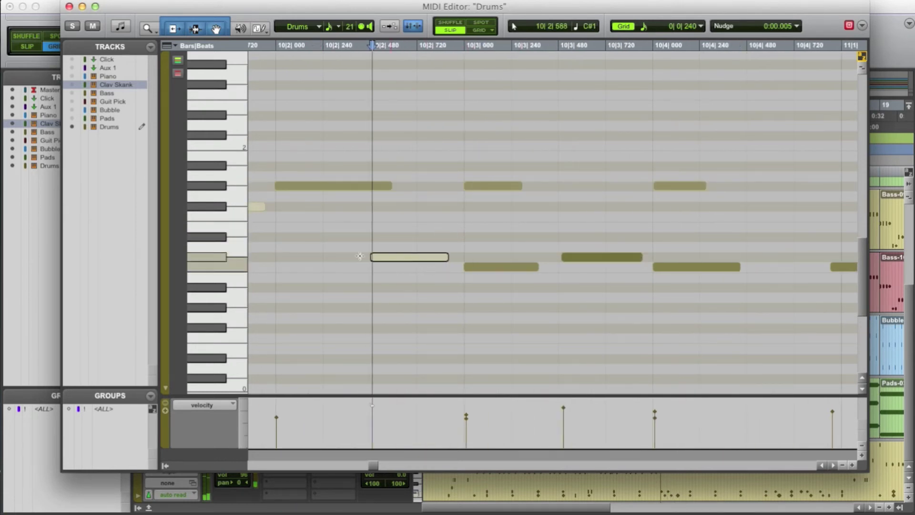
key(KP_Add)
Play back the edited notes from just before 10|2|000 toward bar 11
scroll(329, 249, left, 6)
click(331, 249)
key(space)
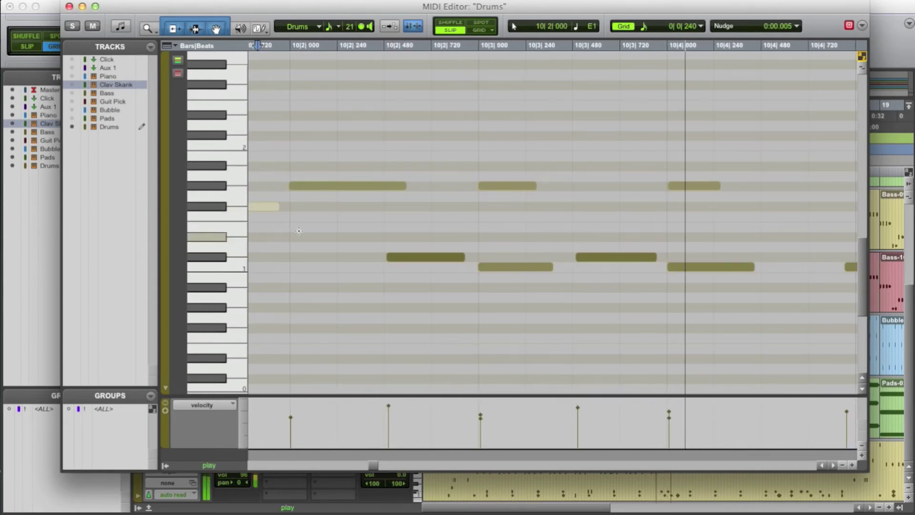
key(space)
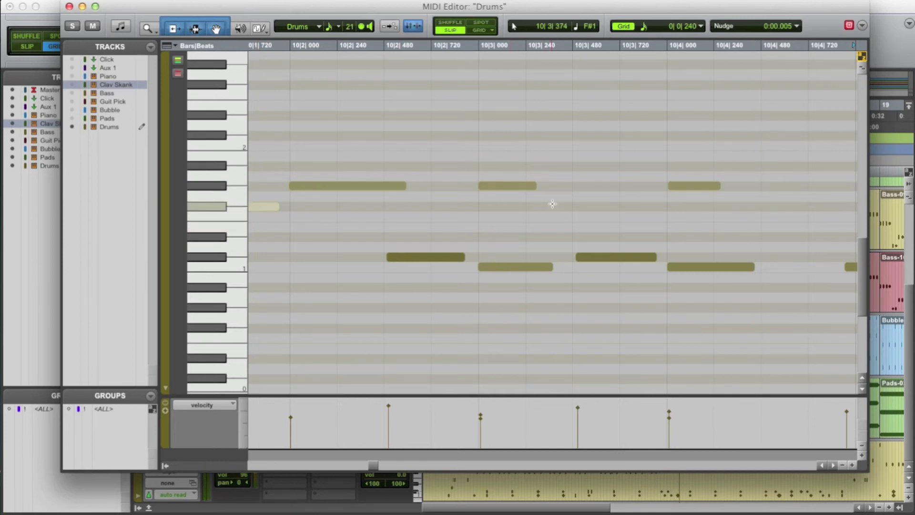
scroll(552, 204, right, 2)
key(space)
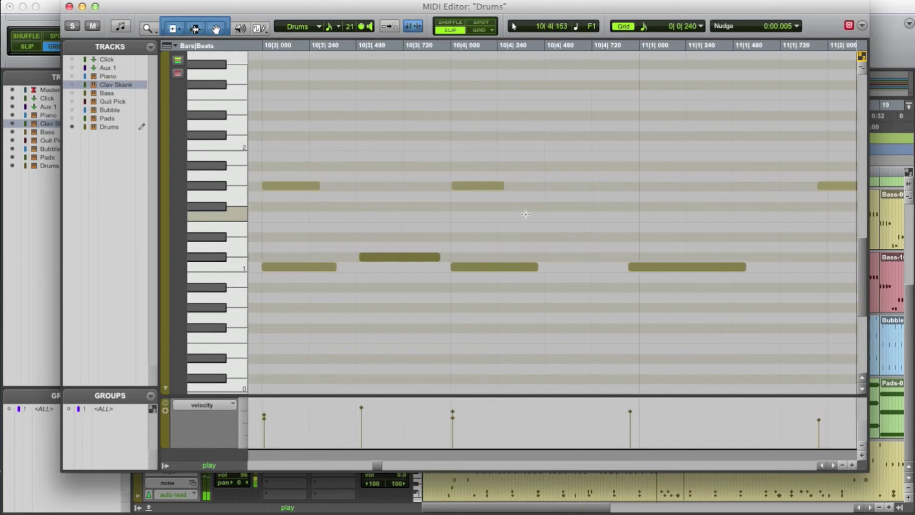
key(space)
Nudge the C1 note just ahead of 11|1|000 later onto the downbeat
click(513, 229)
click(539, 267)
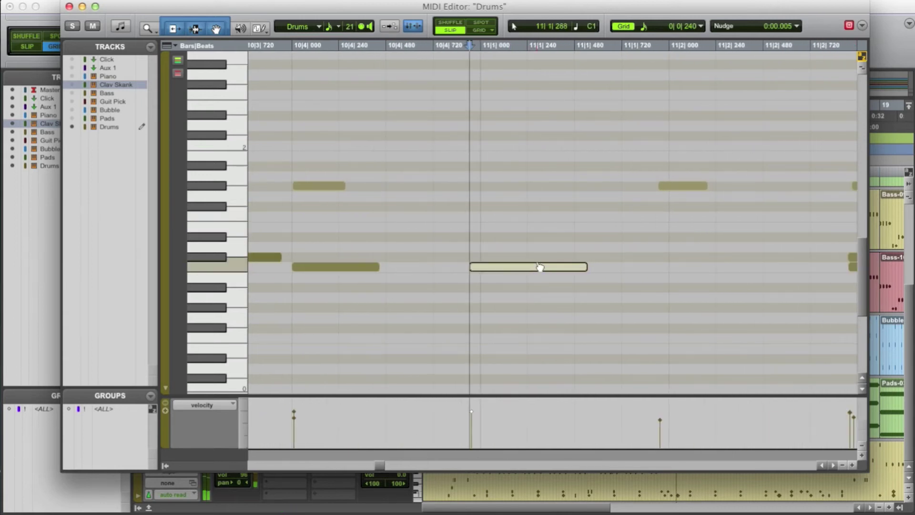
key(KP_Add)
key(KP_Add)
key(KP_Add)
key(KP_Add)
key(KP_Add)
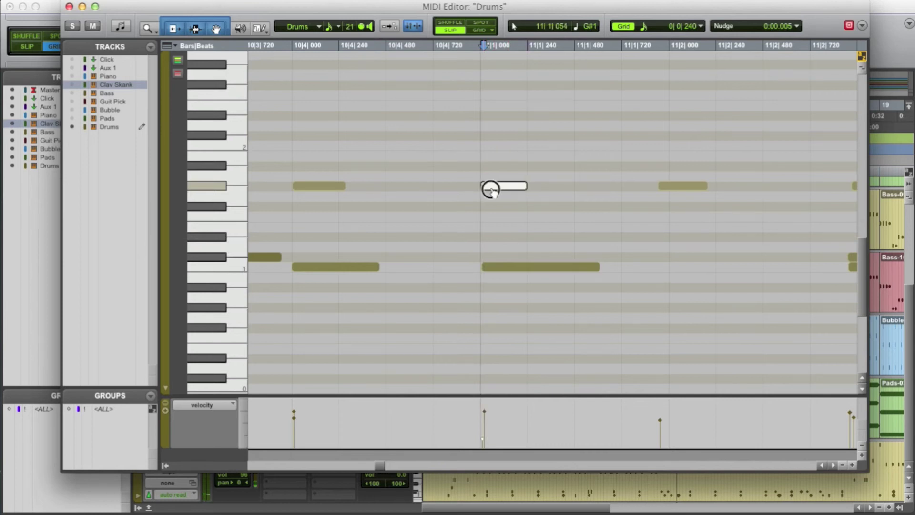
Add a G#1 note at 11|1|000 with raised velocity and move the next G#1 note later onto 11|2|000
click(494, 144)
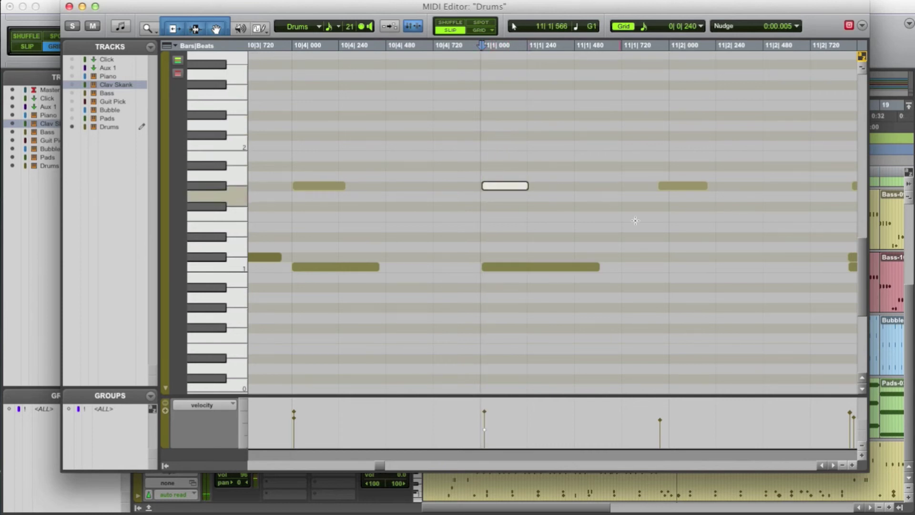
drag(680, 189, 688, 188)
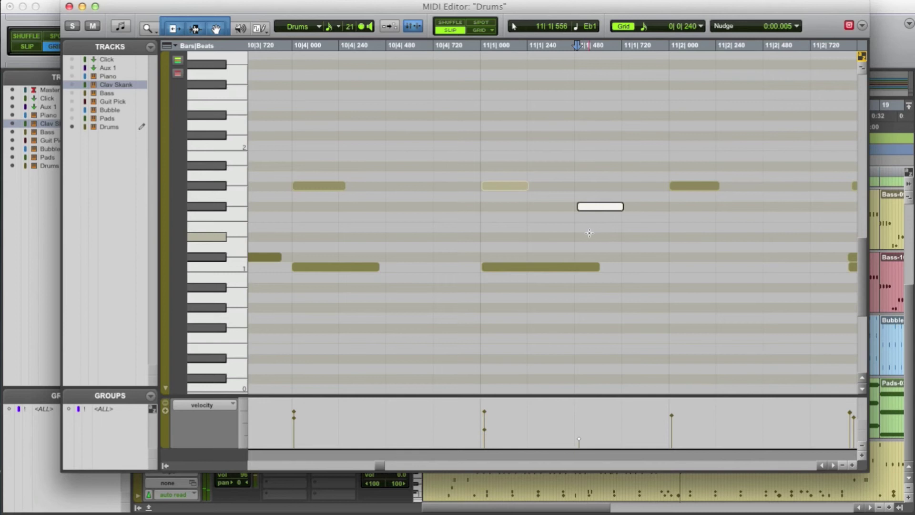
Add F#1 notes at 11|1|480 and 11|2|480
scroll(590, 233, right, 3)
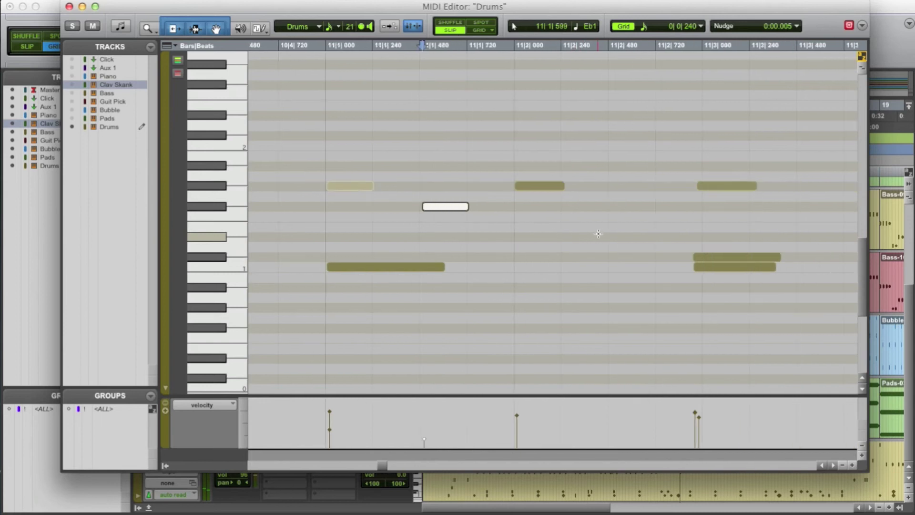
click(612, 205)
Nudge the G#1, C#1 and C1 notes near 11|3|000 later onto the beat, the lower two a little further
scroll(660, 232, right, 2)
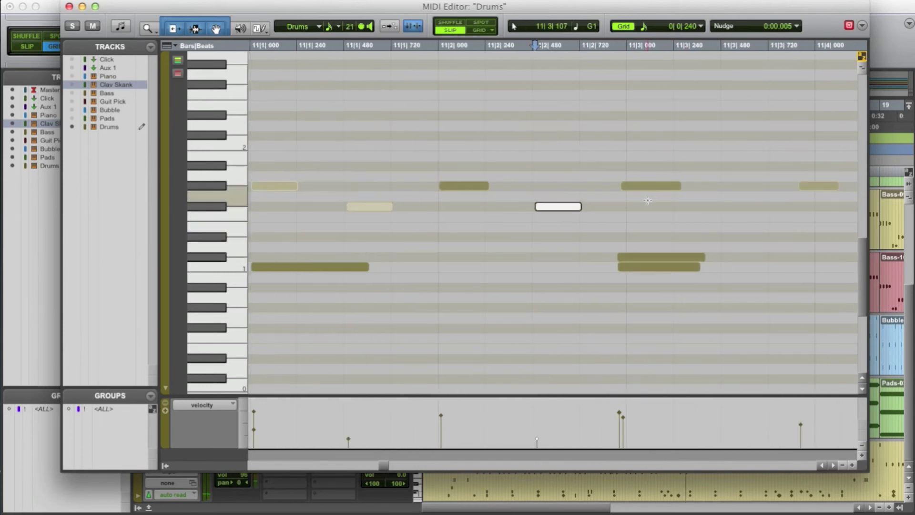
drag(646, 179, 665, 304)
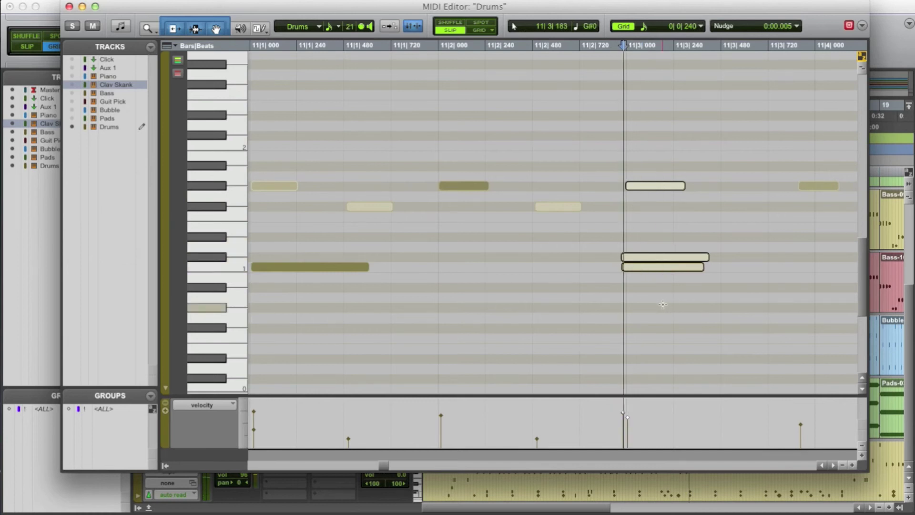
key(KP_Add)
drag(654, 246, 664, 283)
key(KP_Add)
key(KP_Add)
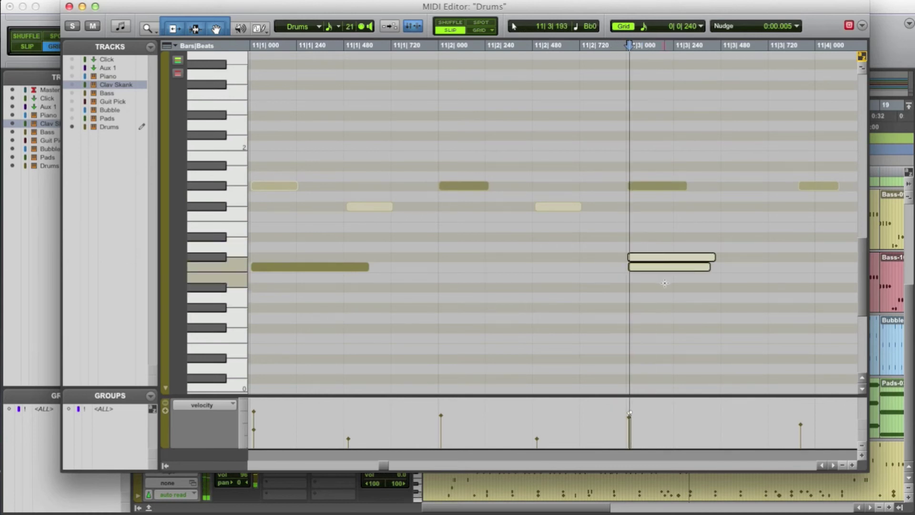
Add an F#1 note at 11|3|480 and nudge the G#1 note just ahead of 11|4|000 later onto the beat
scroll(707, 259, right, 3)
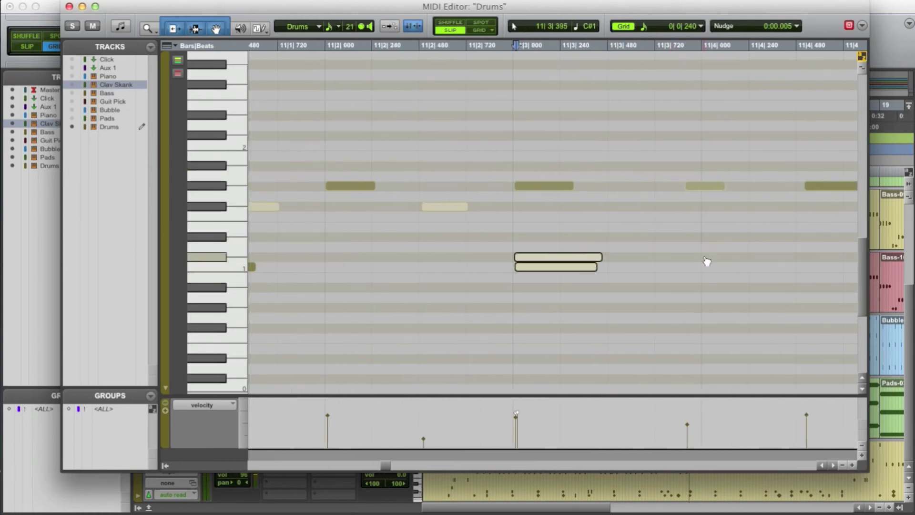
click(614, 207)
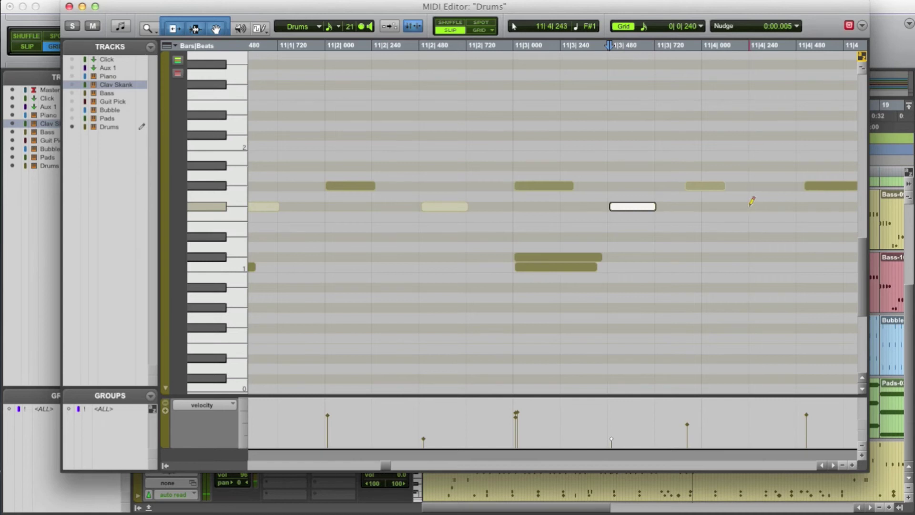
drag(706, 186, 714, 185)
key(KP_Add)
key(KP_Add)
key(KP_Add)
key(KP_Add)
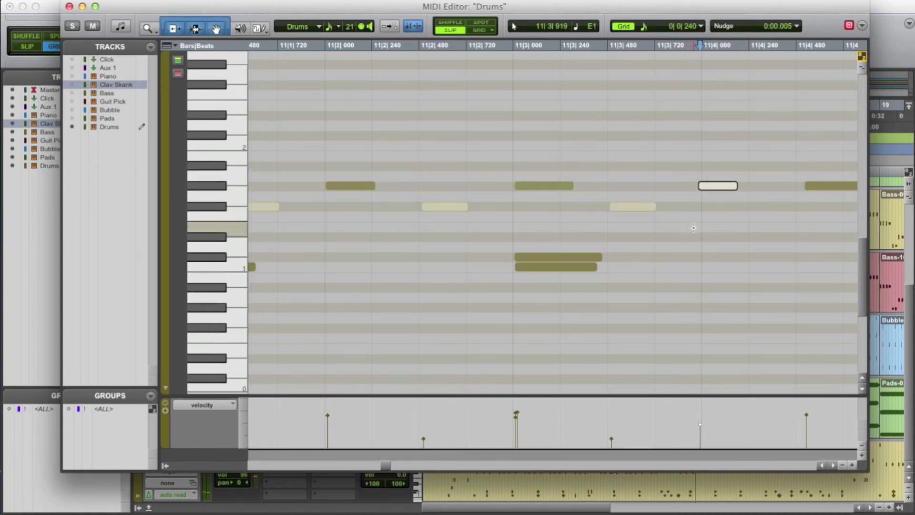
Move the G#1 note just after 11|4|480 slightly earlier and play back the result into bar 12
scroll(708, 218, right, 5)
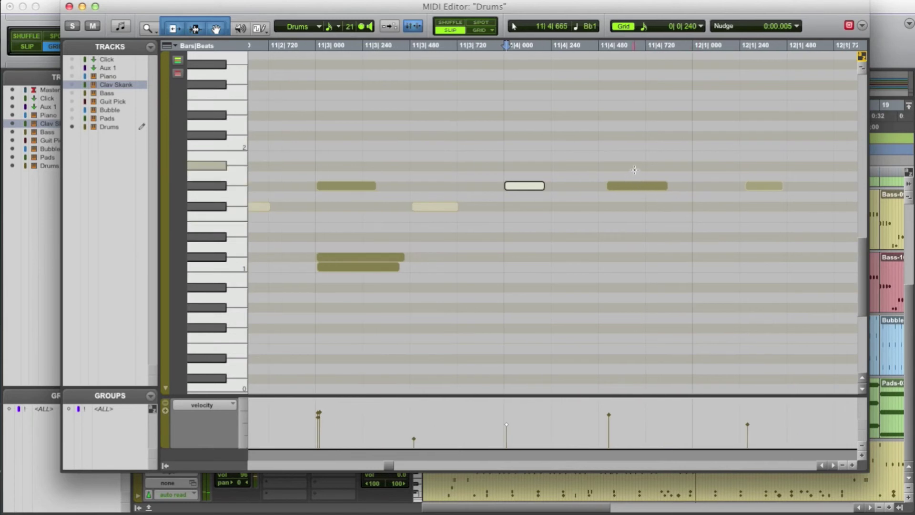
click(633, 186)
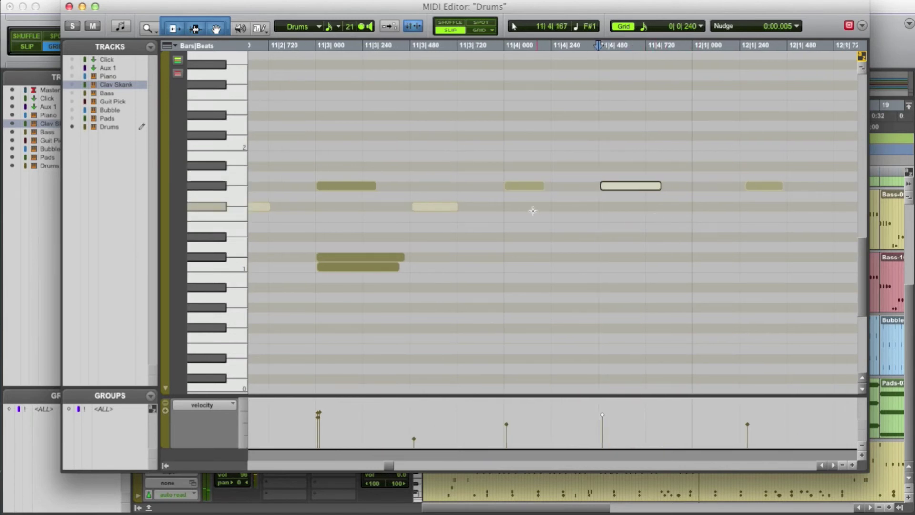
click(498, 219)
key(space)
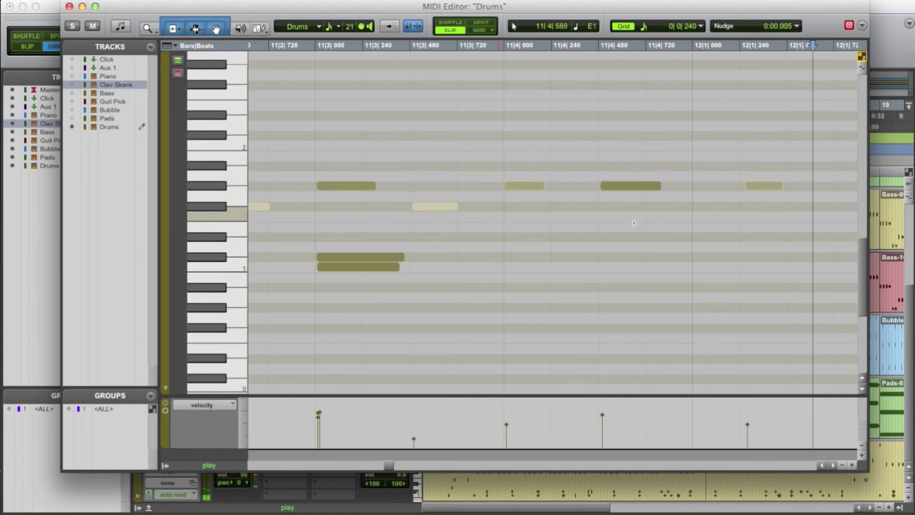
Add F#1 notes at 12|1|000 and about 12|1|660, and select the second one
click(521, 208)
key(space)
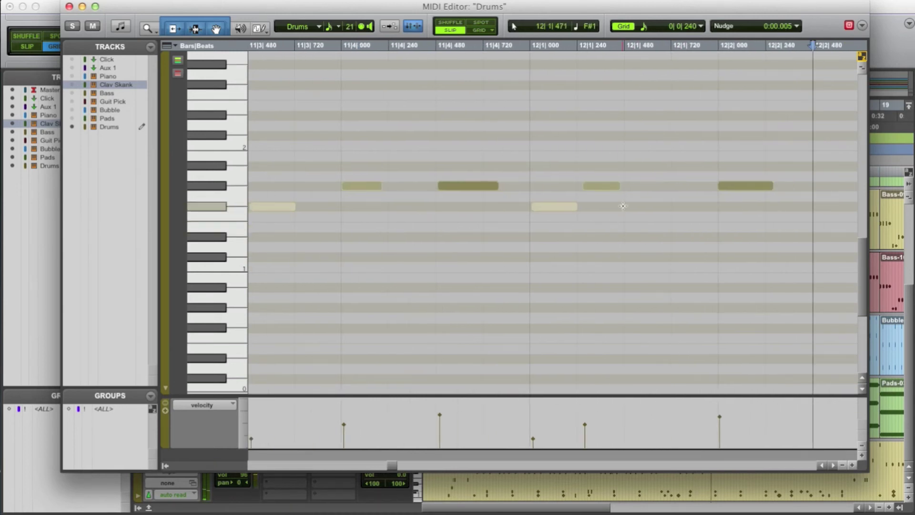
click(660, 205)
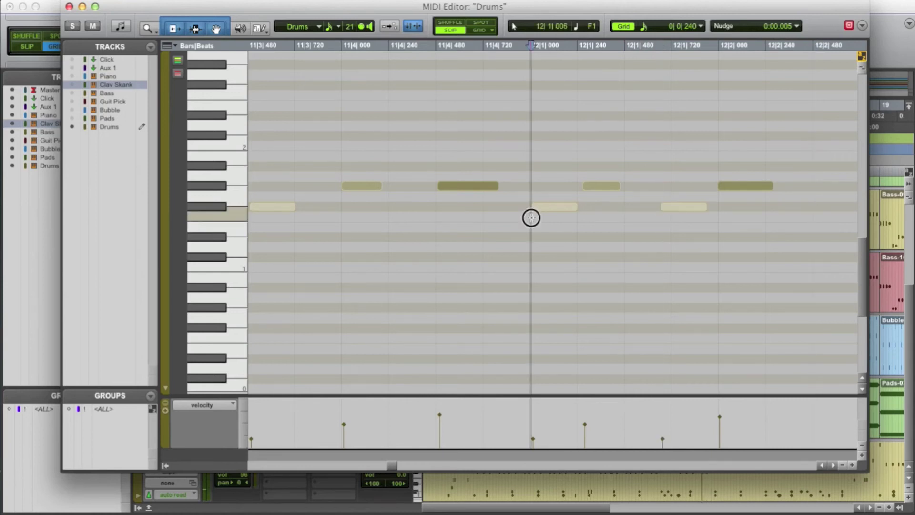
click(666, 206)
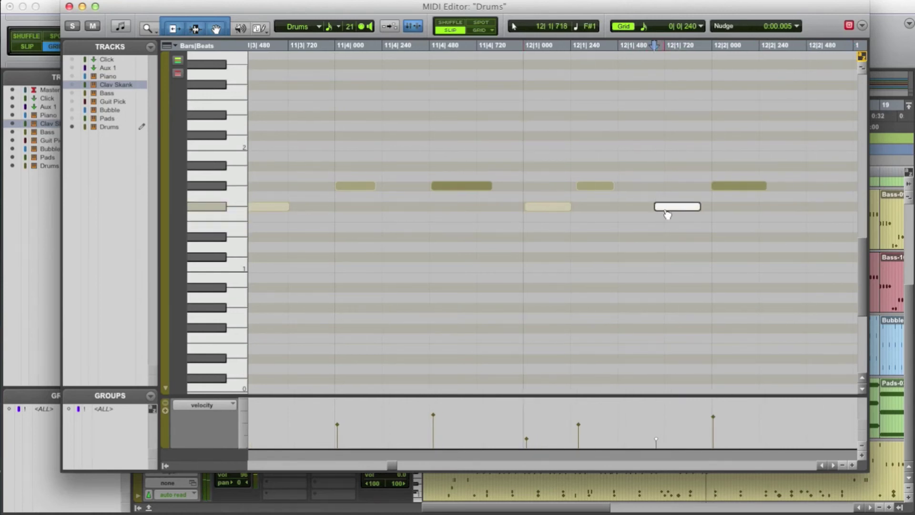
Nudge the G#1, C#1 and C1 notes near 12|3|000 later onto the beat and play back the result
click(488, 234)
key(space)
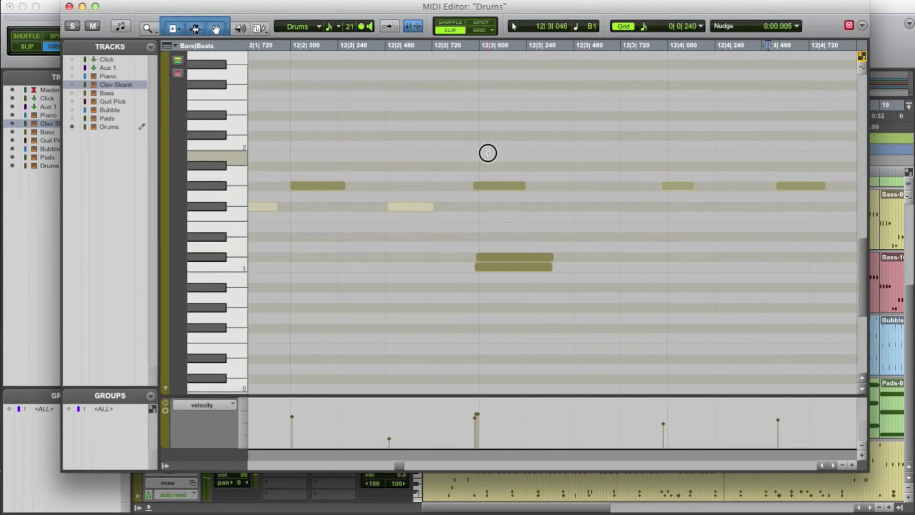
drag(488, 153, 516, 286)
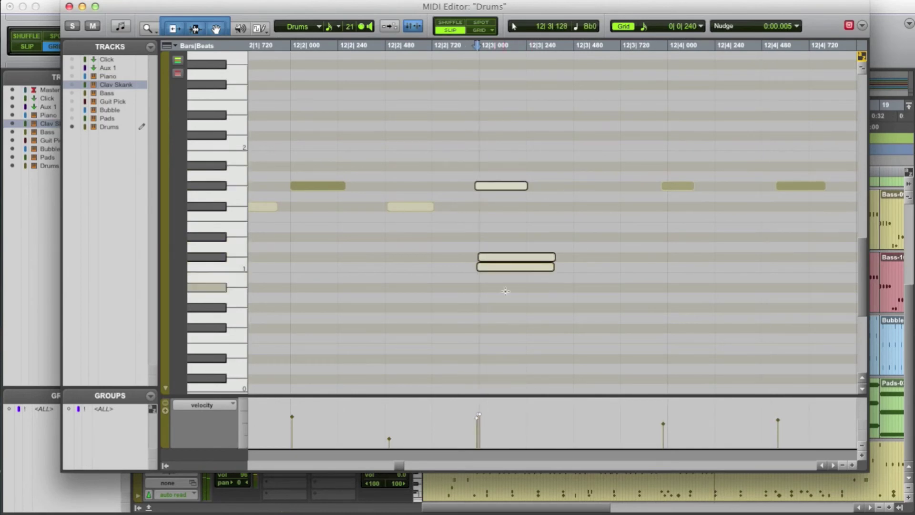
click(484, 267)
click(501, 186)
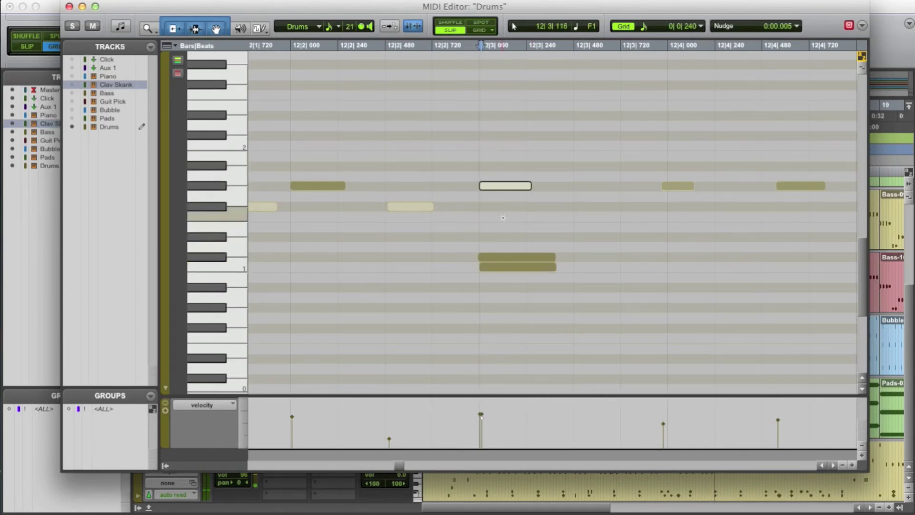
click(363, 245)
key(space)
key(space)
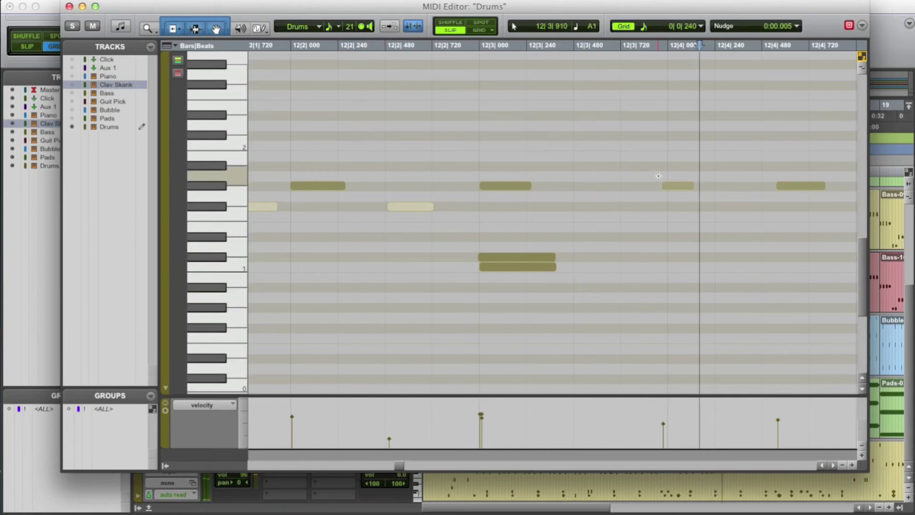
Add an F#1 note at 12|3|480 and nudge the G#1 note just ahead of 12|4|000 later onto the beat
click(578, 207)
click(678, 185)
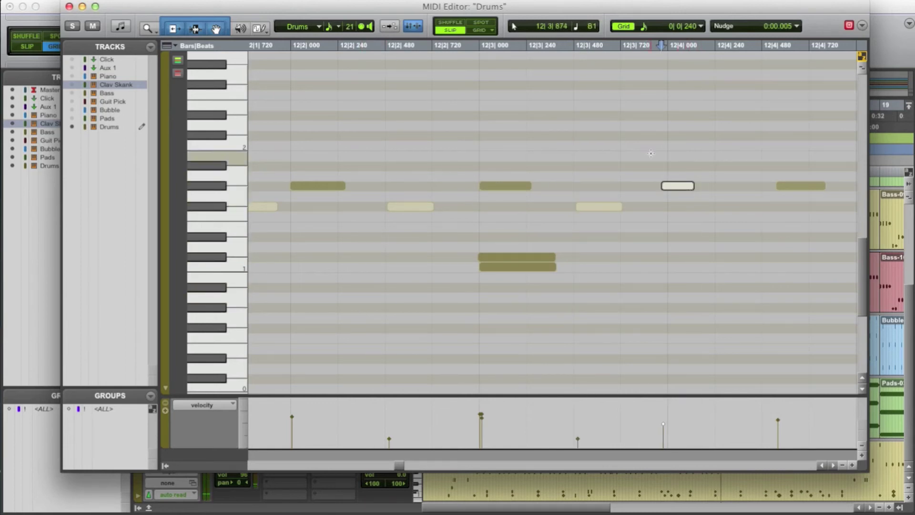
key(KP_Add)
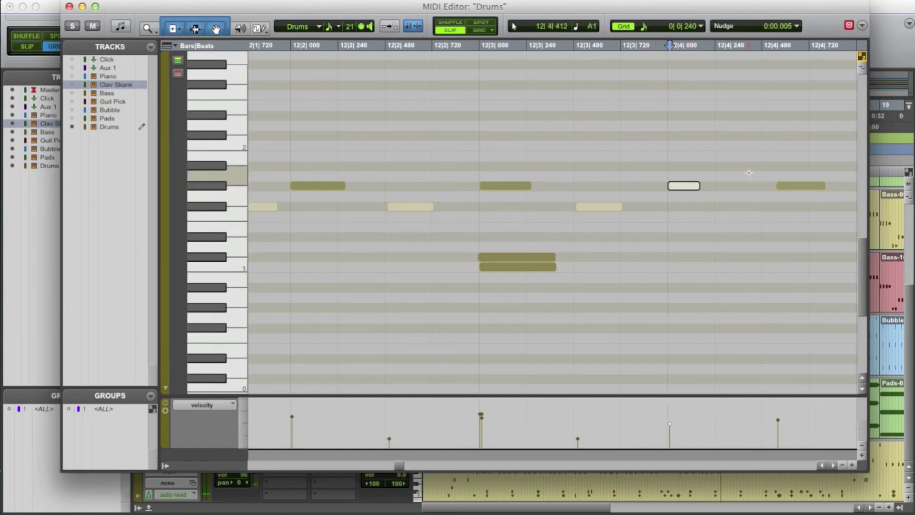
Nudge the G#1 note just after 12|4|480 earlier and play back the result into bar 13
click(804, 185)
key(KP_Subtract)
key(KP_Subtract)
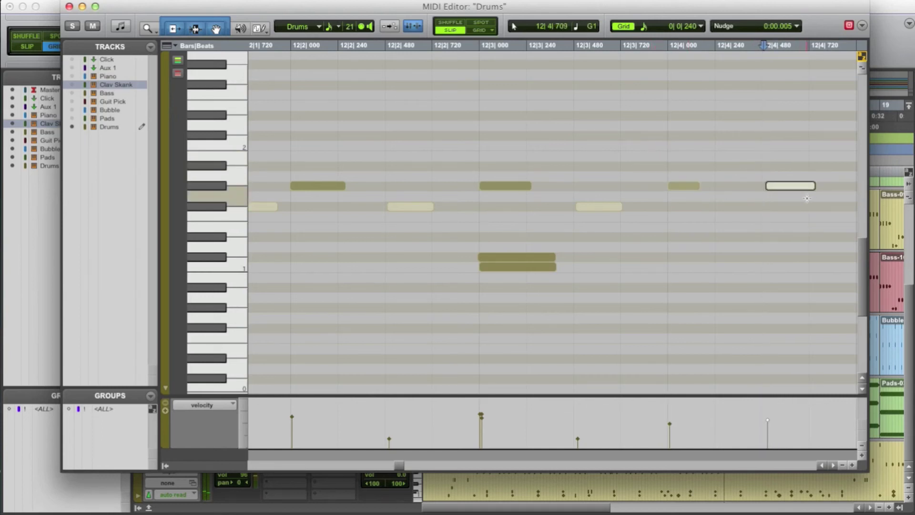
click(604, 201)
key(space)
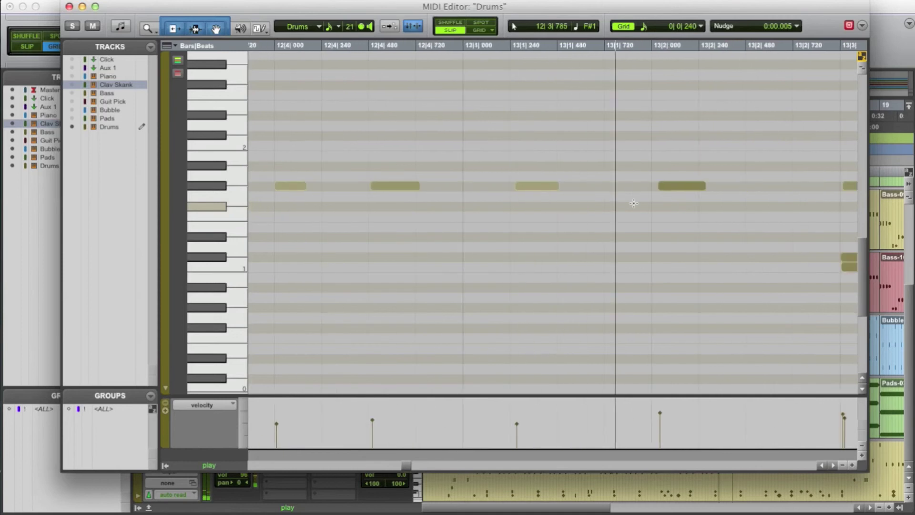
key(space)
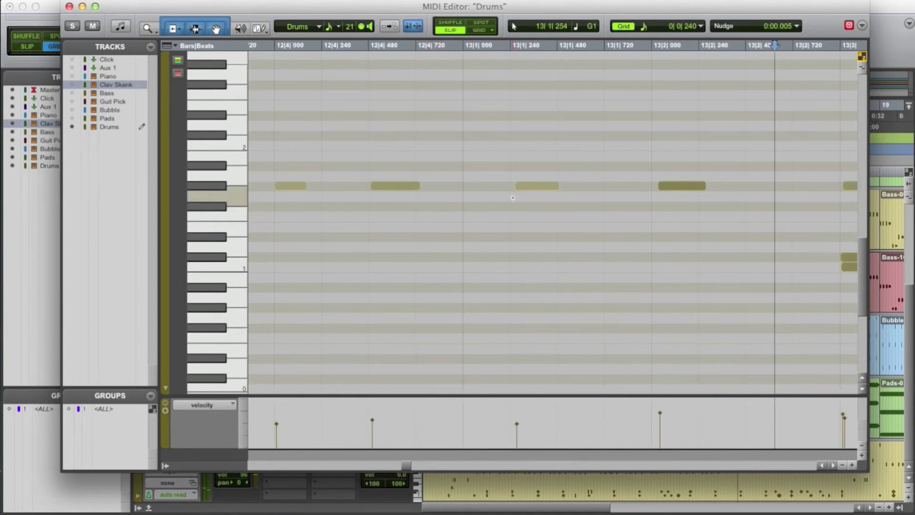
Nudge the G#1 note near 13|1|240 slightly earlier and add an F#1 note at 13|1|000
click(534, 185)
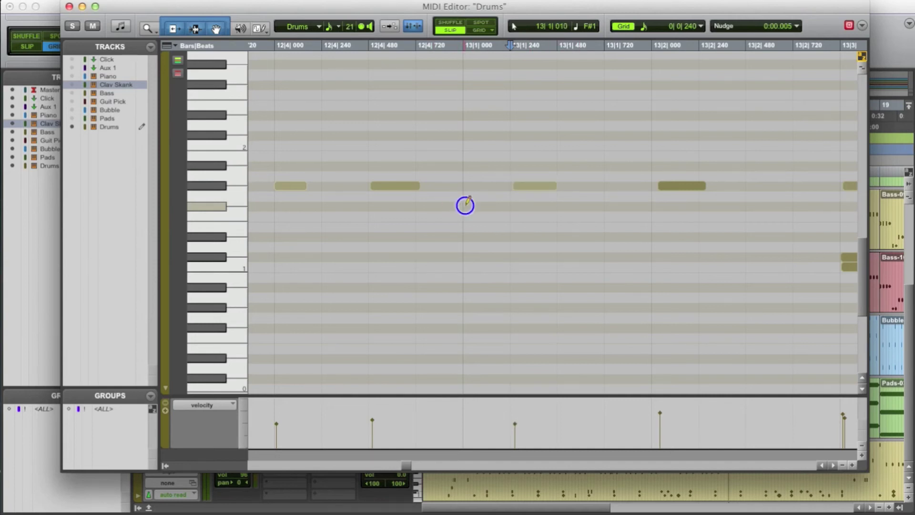
click(465, 204)
scroll(465, 173, right, 5)
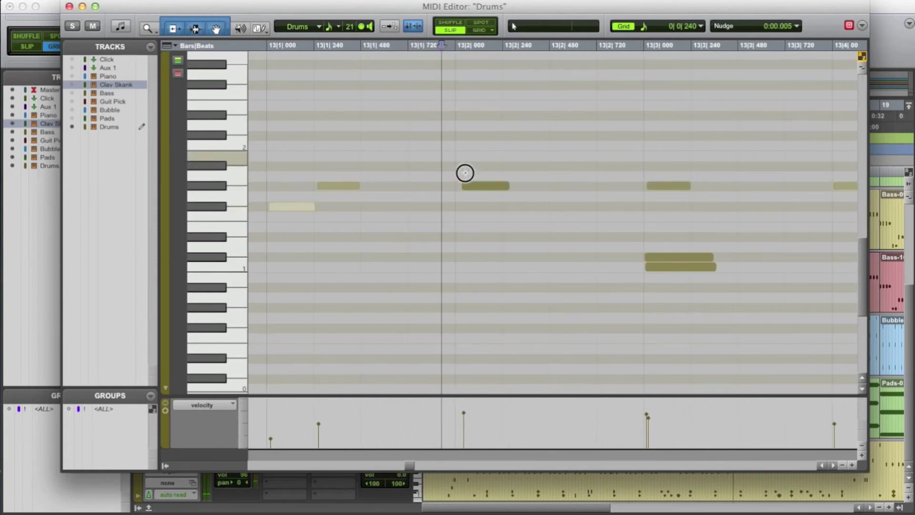
Nudge the G#1 notes near 13|2|000 and 13|3|000 slightly earlier, the first one a little further, and play back bar 13
drag(465, 173, 659, 198)
key(minus)
drag(512, 174, 477, 199)
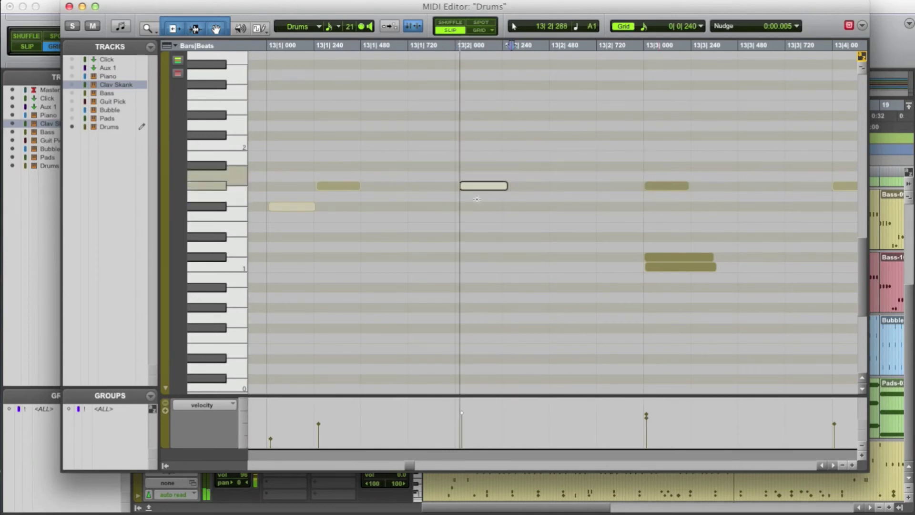
key(minus)
click(275, 190)
key(space)
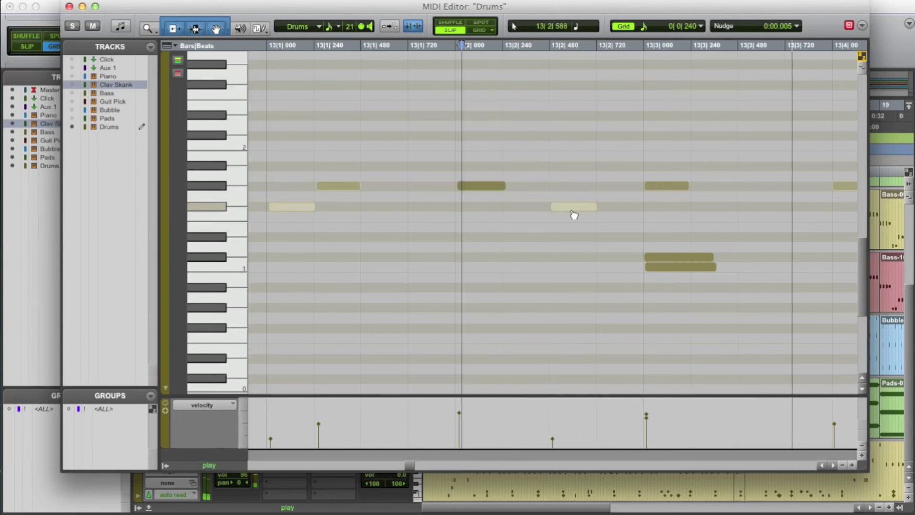
Add an F#1 note at 13|3|480 and nudge the G#1 notes near 13|4|480 and 14|1|240 earlier, the first one further
click(540, 204)
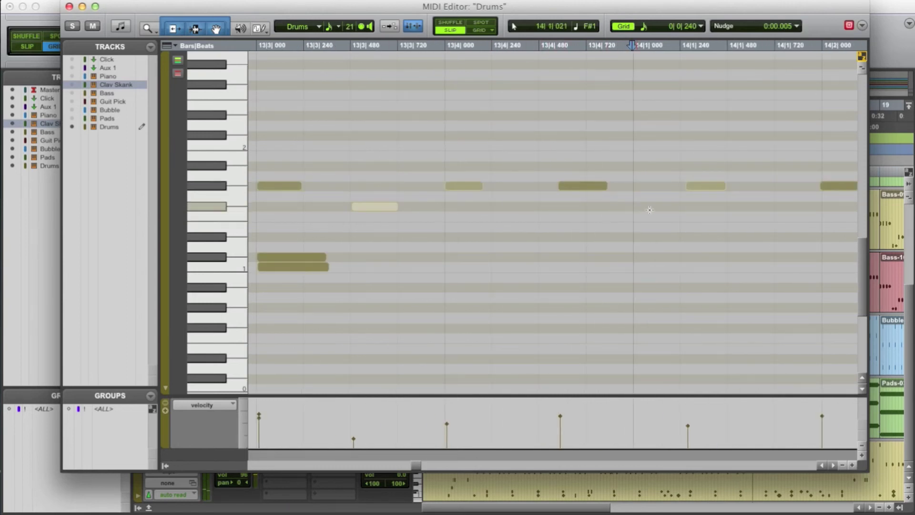
drag(728, 210, 569, 196)
click(587, 211)
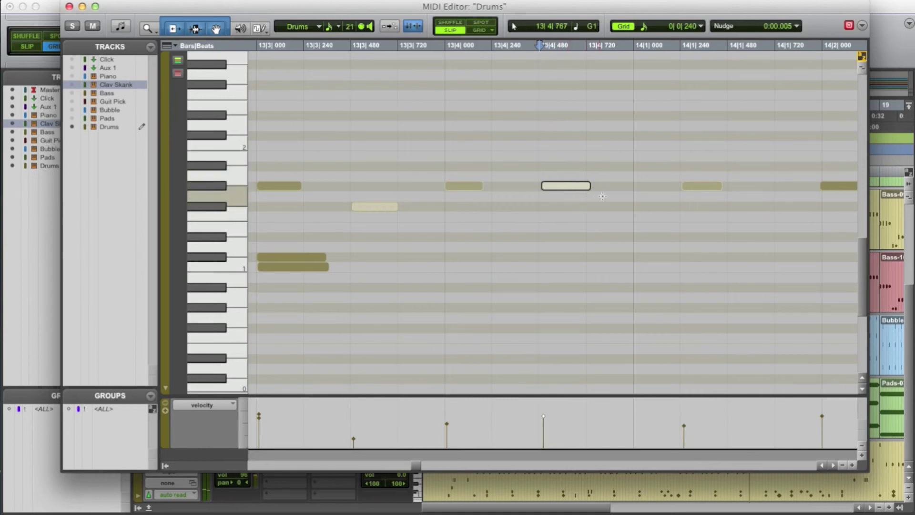
click(415, 217)
key(space)
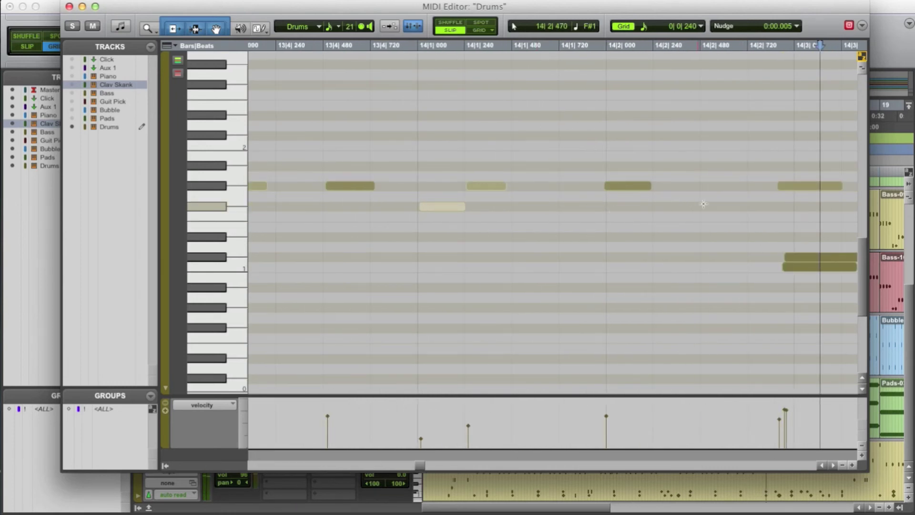
Add F#1 notes at about 14|1|660 and 14|2|480
click(548, 205)
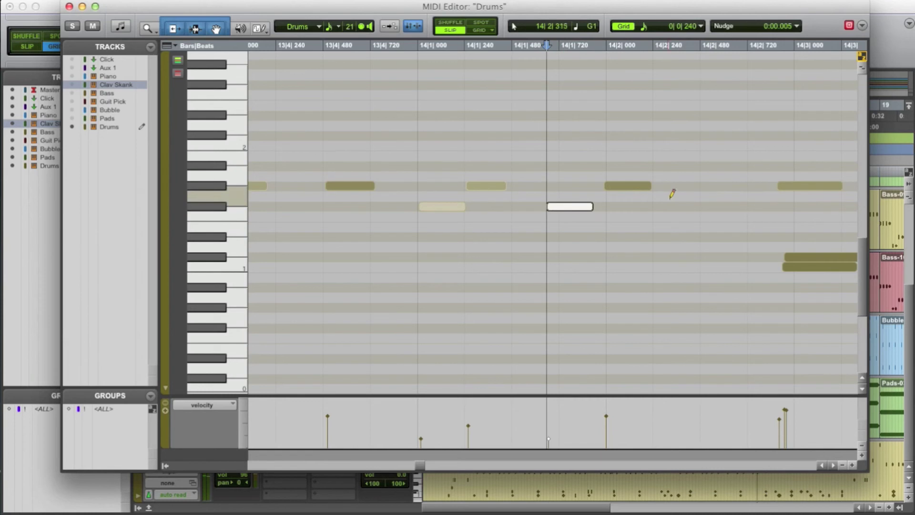
click(704, 205)
scroll(714, 198, right, 3)
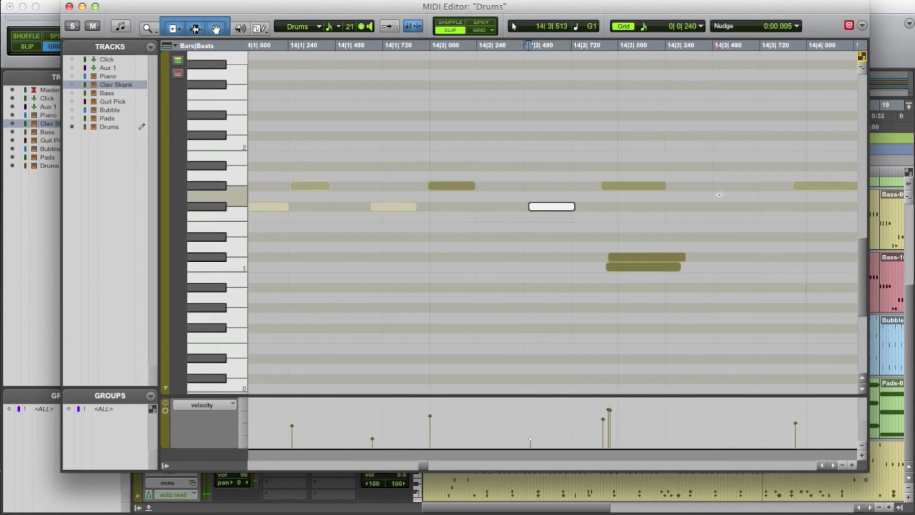
Nudge the G#1, C#1 and C1 notes near 14|3|000 together with the G#1 note near 14|4|000 later
scroll(719, 194, right, 3)
drag(446, 153, 640, 305)
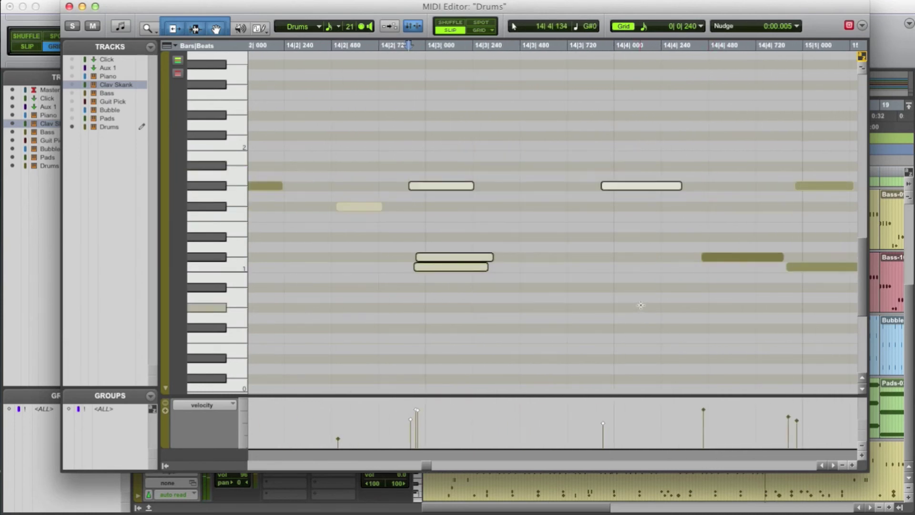
key(KP_Add)
key(KP_Add)
key(KP_Add)
key(KP_Add)
key(KP_Add)
Fine-nudge the C1 and G#1 notes at 14|3|000 and the G#1 note at 14|4|000 later onto the beat and play back
drag(448, 287, 438, 267)
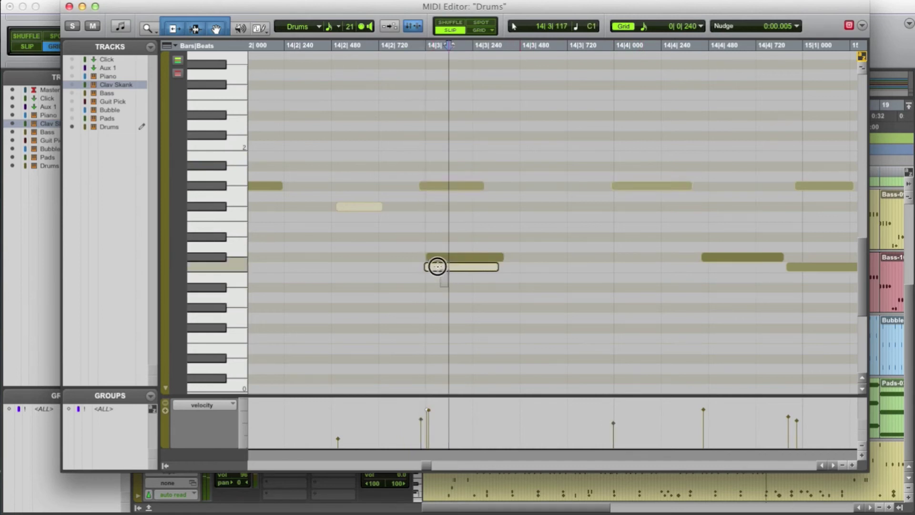
drag(444, 187, 450, 188)
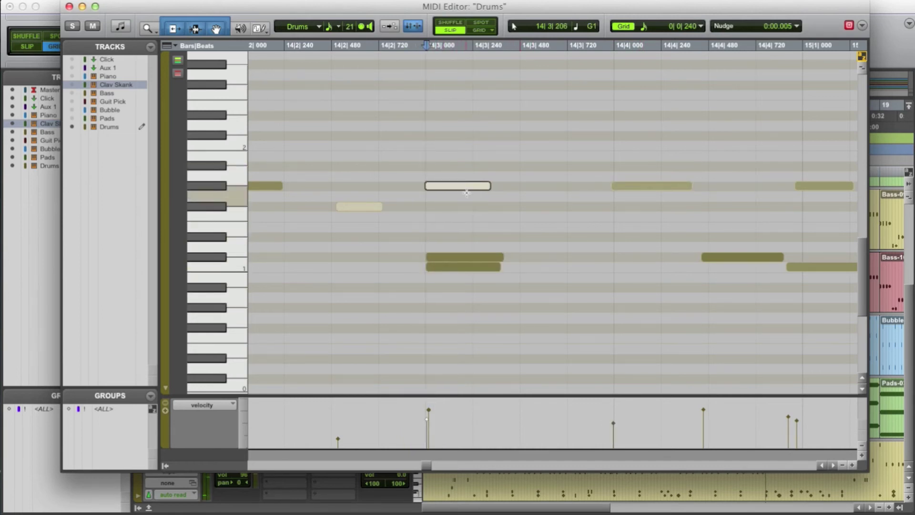
drag(643, 164, 655, 194)
key(KP_Add)
click(346, 236)
key(space)
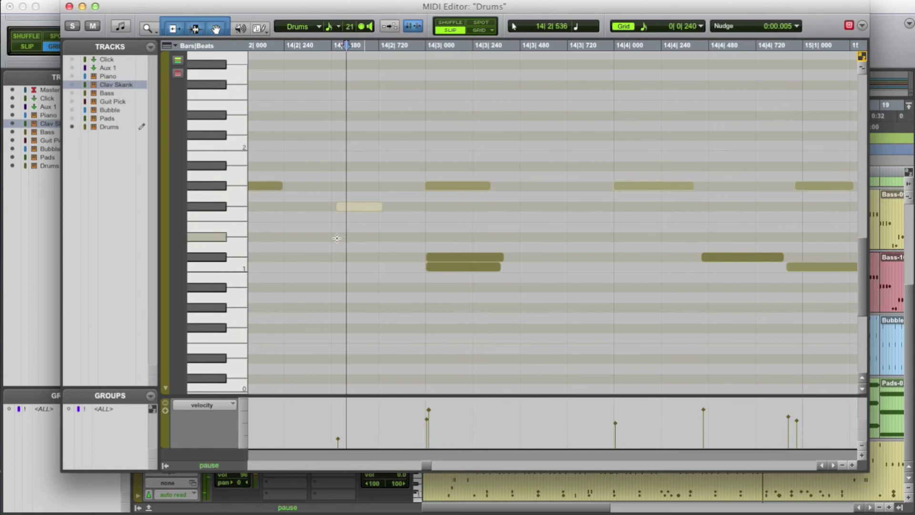
click(301, 235)
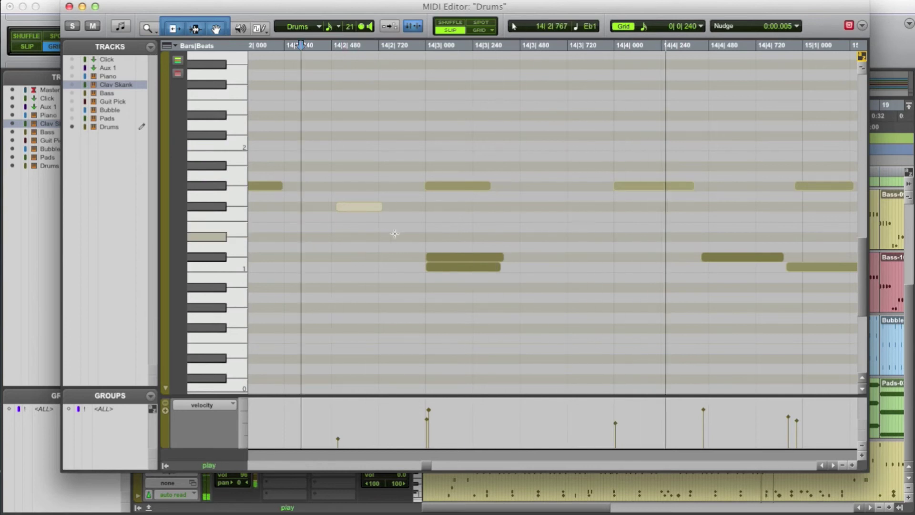
key(space)
Nudge the G#1 and C1 notes just ahead of 15|1|000 later onto the beat, the C1 note a little further
drag(585, 152, 637, 300)
key(KP_Add)
key(KP_Add)
key(KP_Add)
key(KP_Add)
click(621, 267)
key(KP_Add)
key(KP_Add)
key(KP_Add)
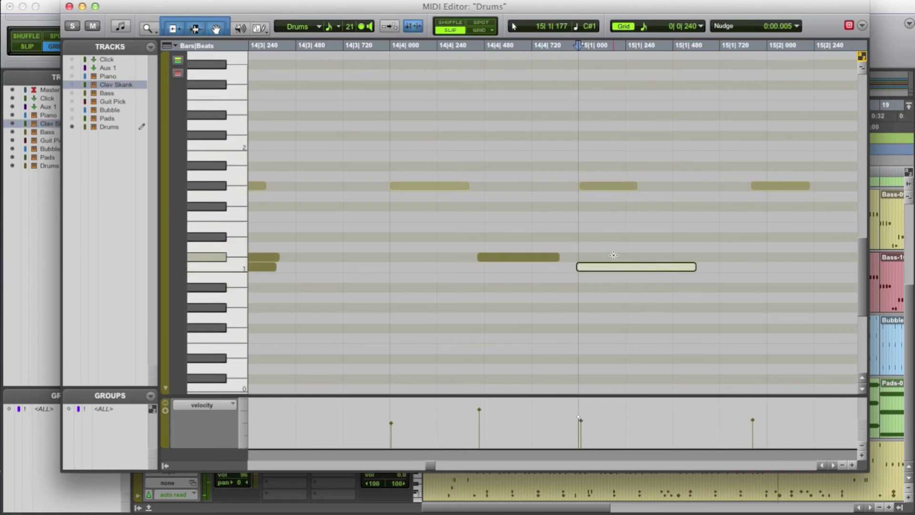
Nudge the C#1 note just ahead of 14|4|480 later in small amounts while auditioning the passage into bar 15
drag(494, 256, 497, 256)
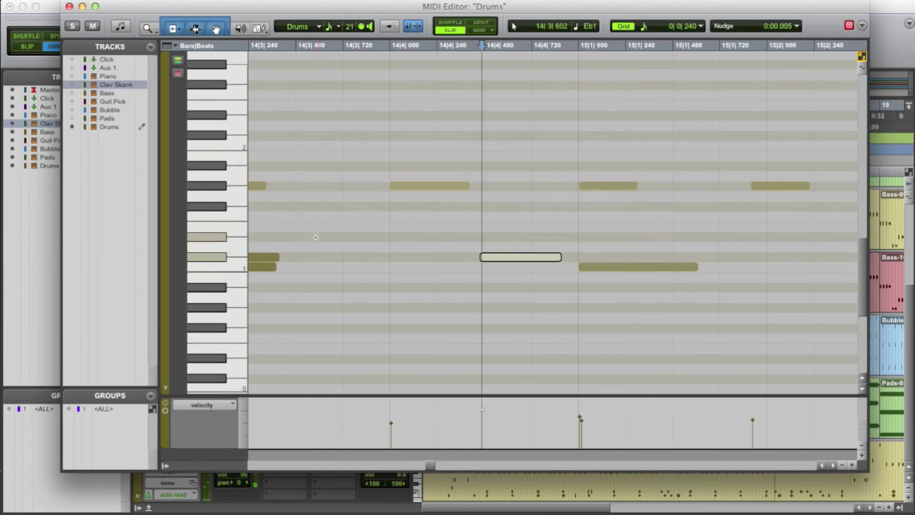
click(306, 235)
key(space)
scroll(501, 242, right, 5)
key(space)
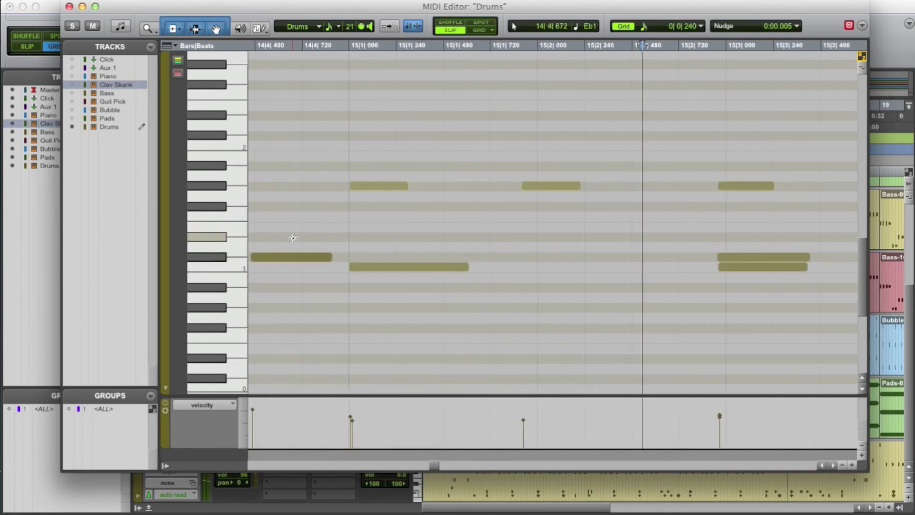
drag(281, 240, 301, 288)
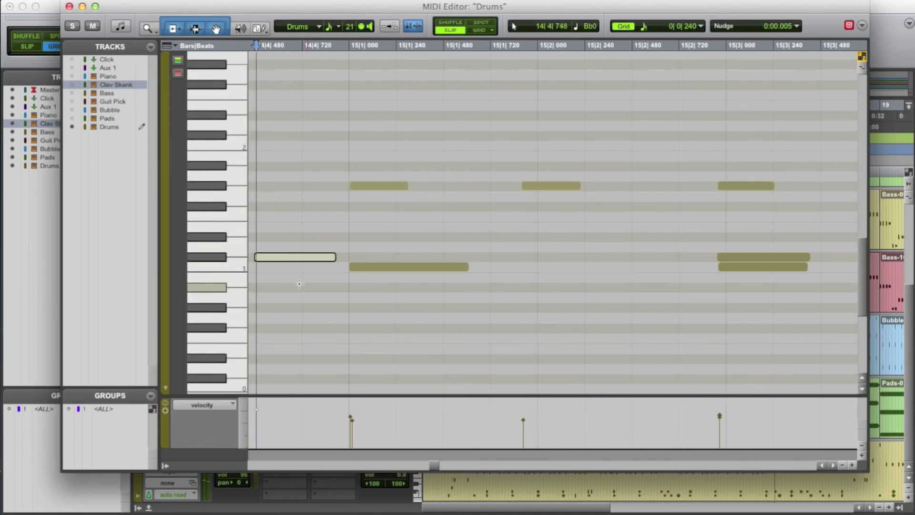
scroll(274, 291, left, 5)
click(285, 289)
key(space)
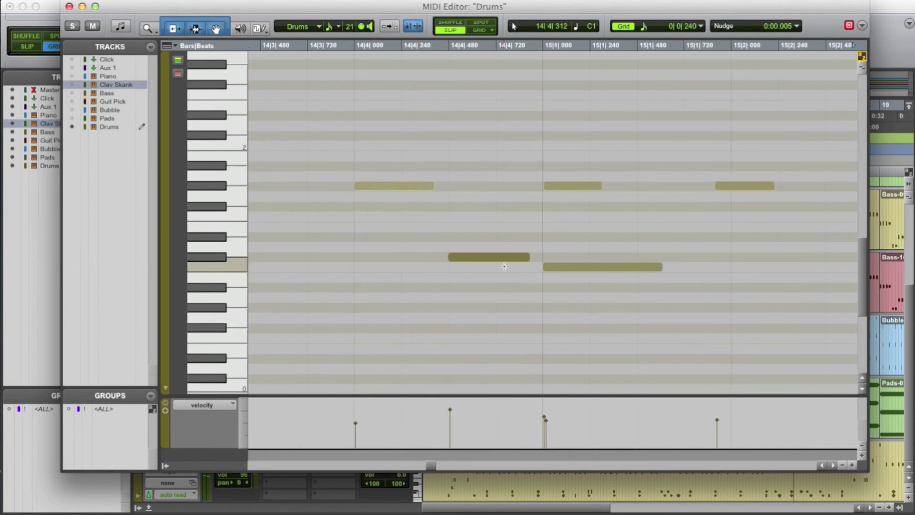
Shorten the C#1 note at 14|4|480, add another C#1 note at about 14|4|720 and play back the pair
click(489, 258)
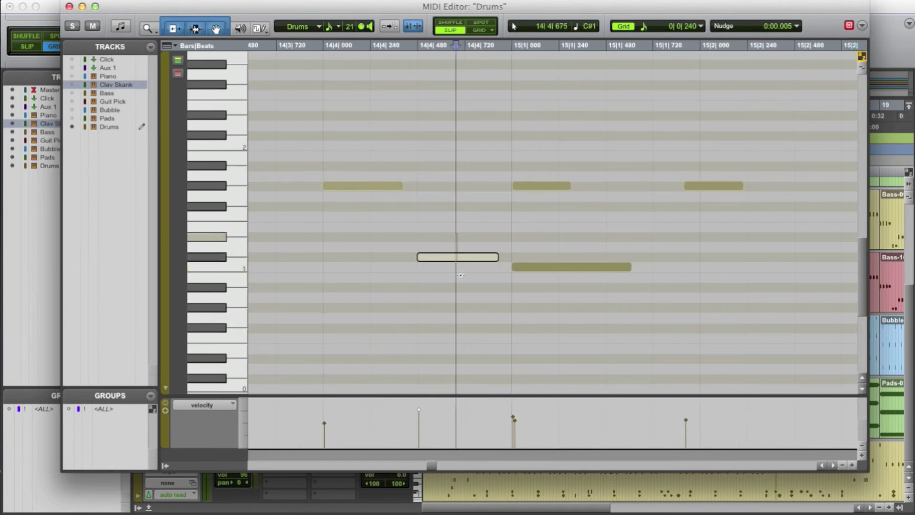
drag(466, 260, 426, 259)
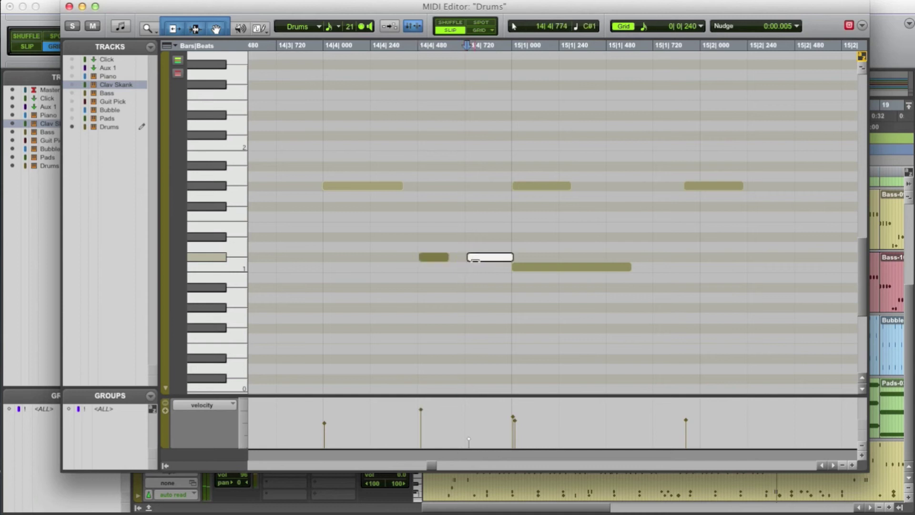
click(319, 266)
key(space)
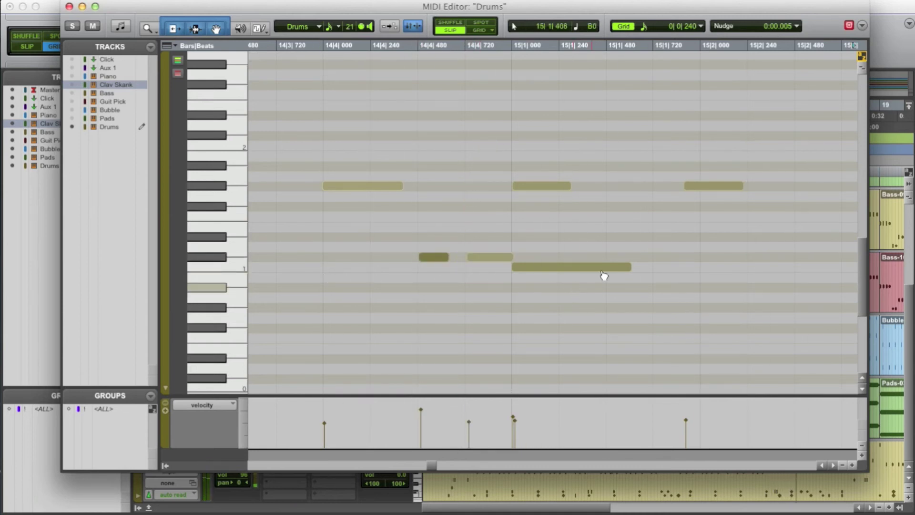
Nudge the G#1 note just ahead of 15|2|000 later onto the beat
click(724, 186)
key(KP_Add)
key(KP_Add)
key(KP_Add)
key(KP_Add)
key(KP_Add)
key(KP_Add)
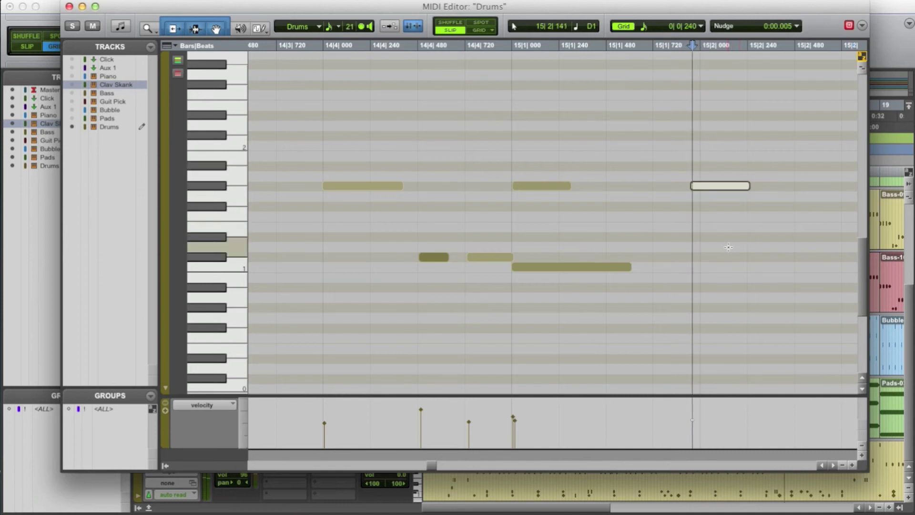
Audition from around 14|4|480, add an F#1 note at 15|1|480 and play back again through bar 15
click(433, 229)
key(space)
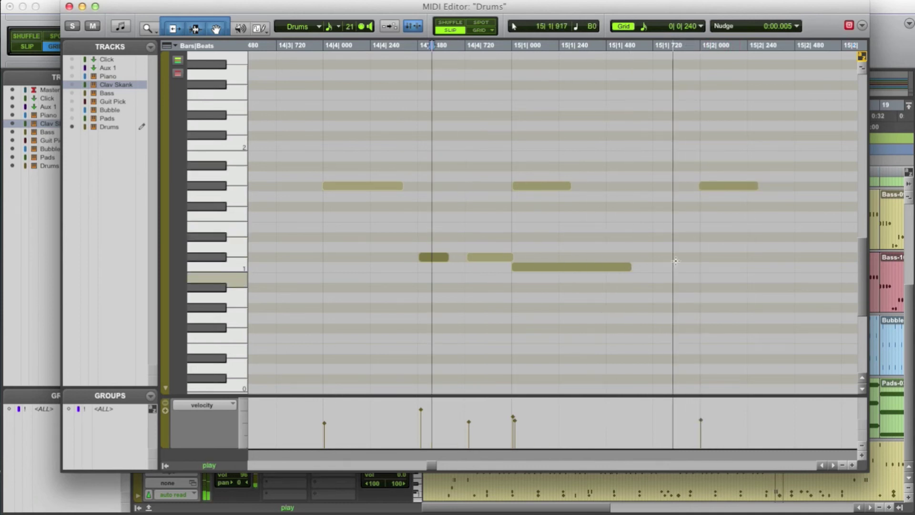
click(608, 204)
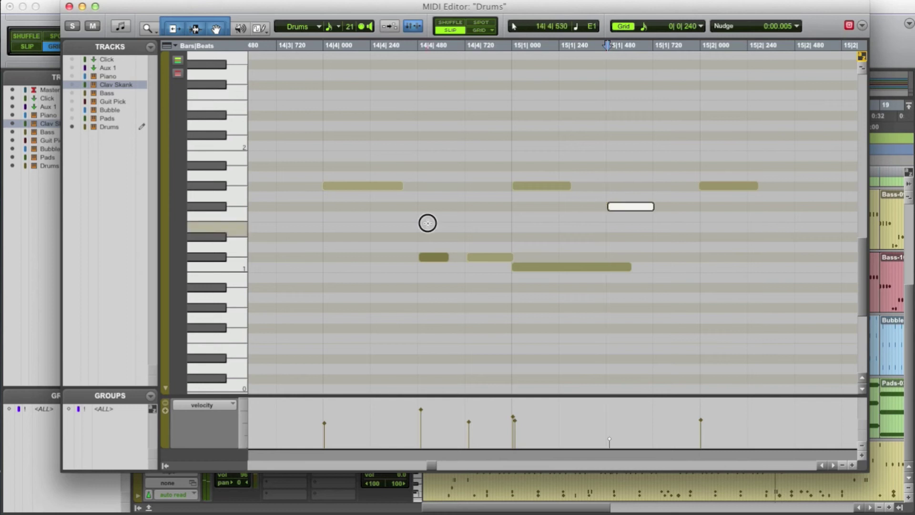
key(space)
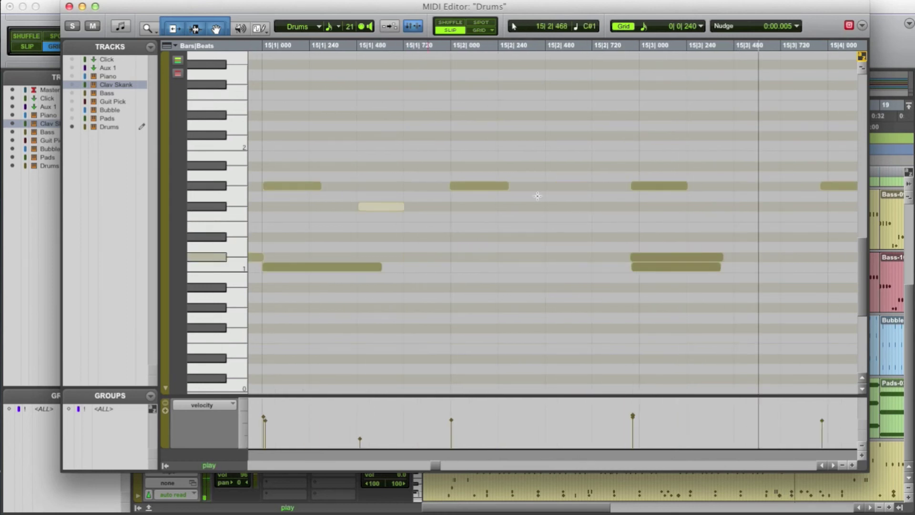
Add F#1 notes at 15|2|480 and 15|3|480, and nudge the G#1, C#1 and C1 notes near 15|3|000 later onto the beat
click(549, 205)
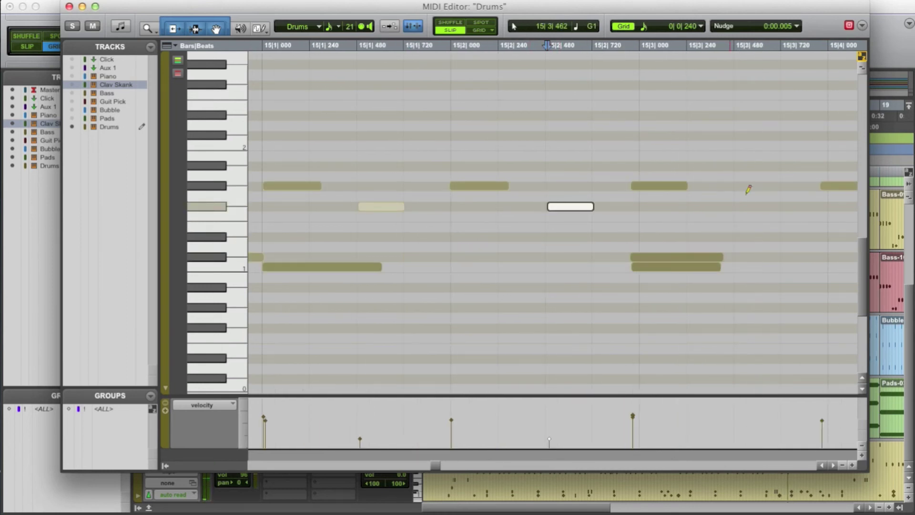
click(737, 205)
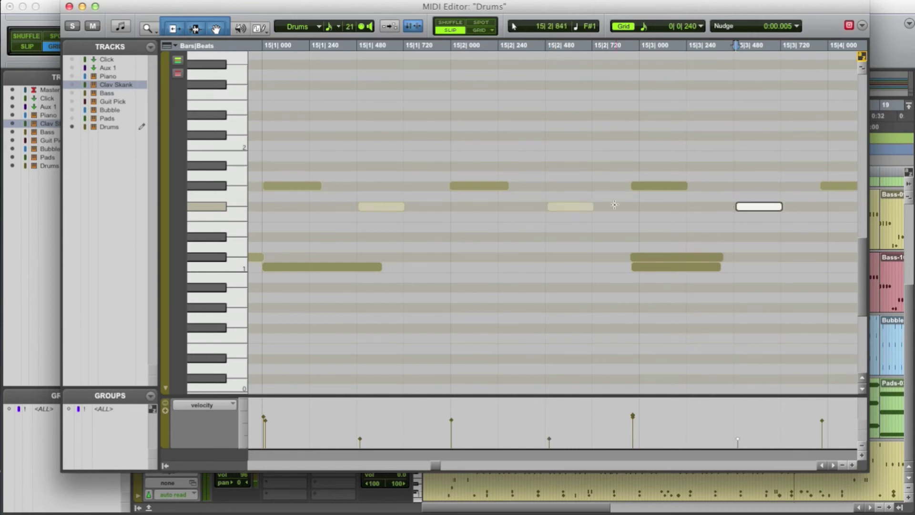
drag(615, 205, 699, 295)
key(KP_Add)
key(KP_Add)
key(KP_Add)
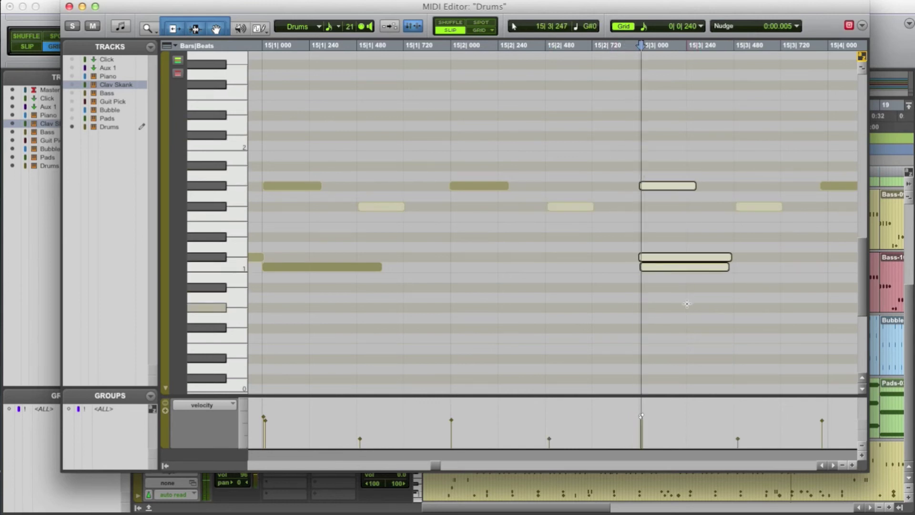
click(661, 247)
click(668, 259)
key(KP_Add)
Nudge the G#1 and C#1 notes from 15|4|000 to 16|1|000 later as a group and audition from just before 15|4|000
scroll(662, 300, right, 5)
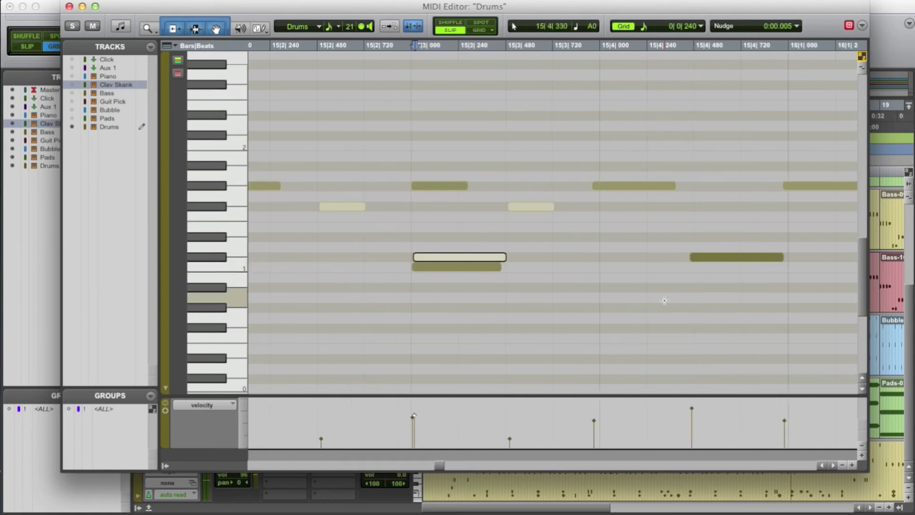
drag(607, 158, 795, 262)
key(KP_Add)
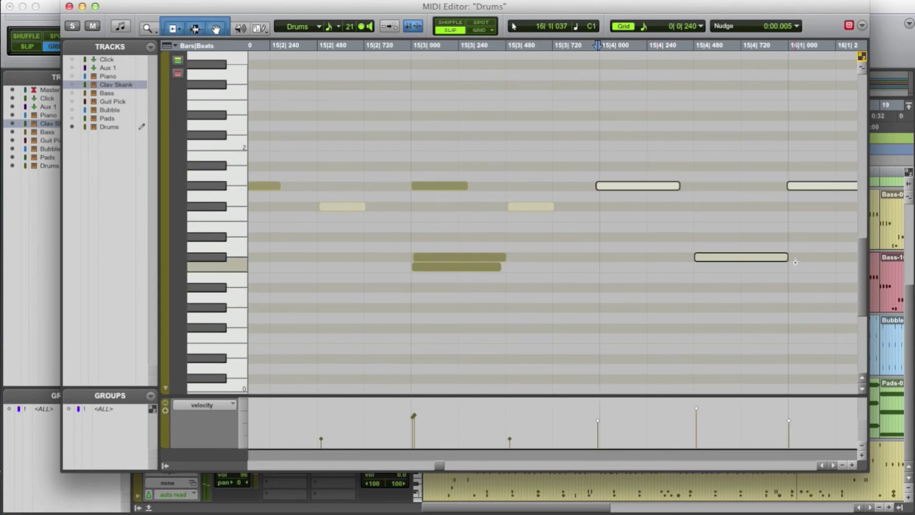
scroll(662, 254, left, 1)
click(354, 248)
key(space)
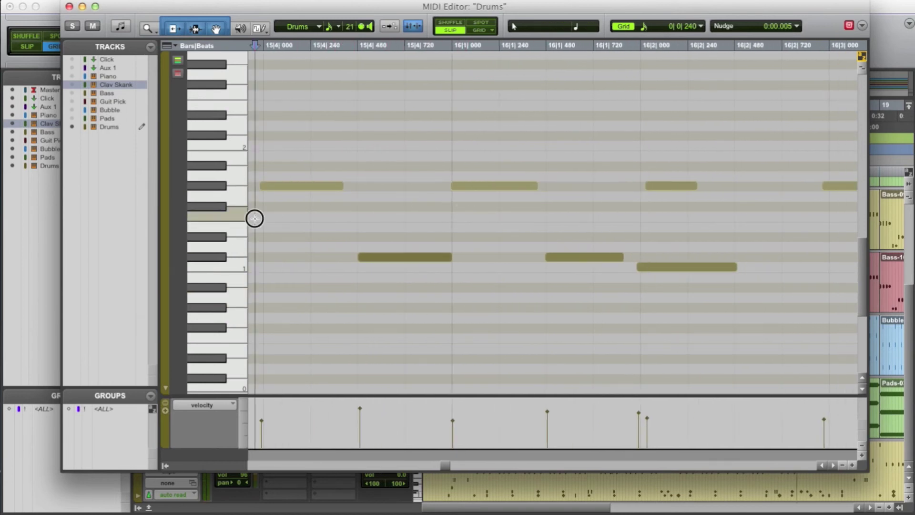
key(space)
key(space)
Nudge the C1 note at 16|2|000 later and its G#1 note slightly earlier, auditioning from just before 16|1|000
click(502, 209)
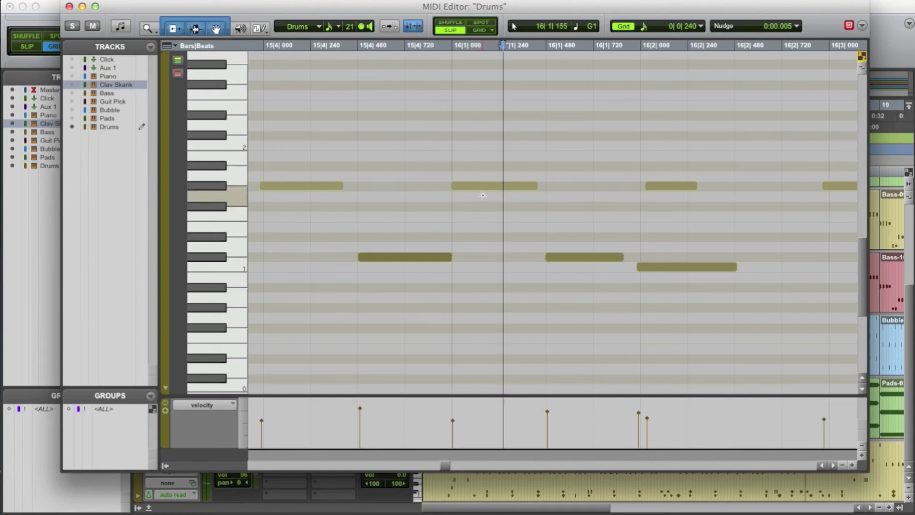
drag(688, 265, 691, 268)
drag(696, 214, 649, 165)
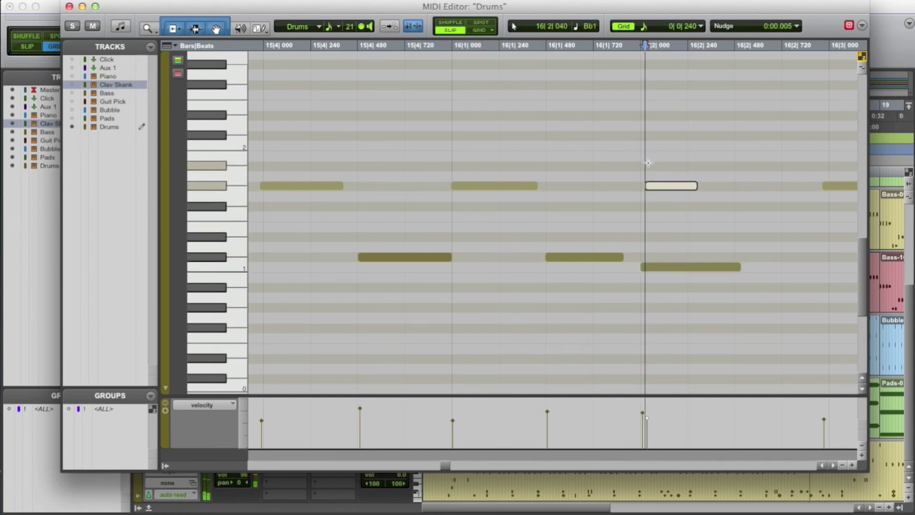
key(minus)
click(416, 218)
key(space)
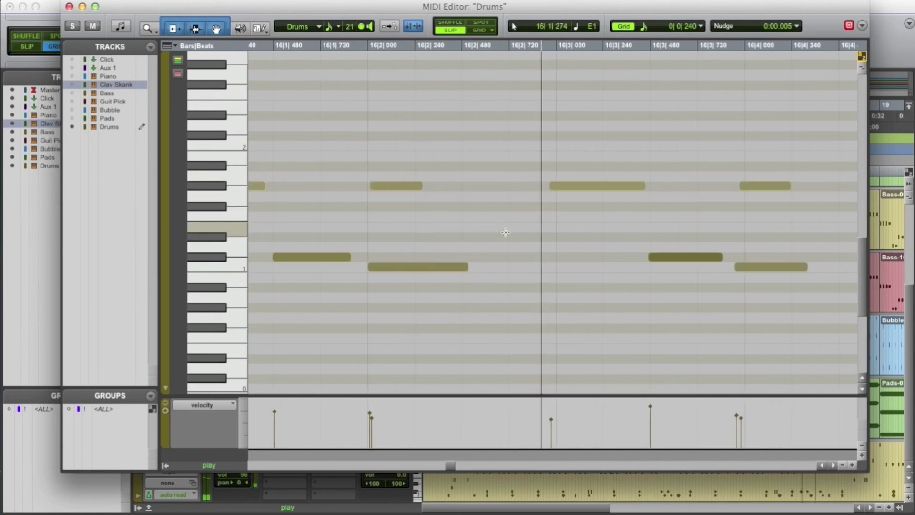
Nudge the C#1 note near 16|1|480 slightly later and audition from just before it
drag(267, 245, 284, 277)
key(plus)
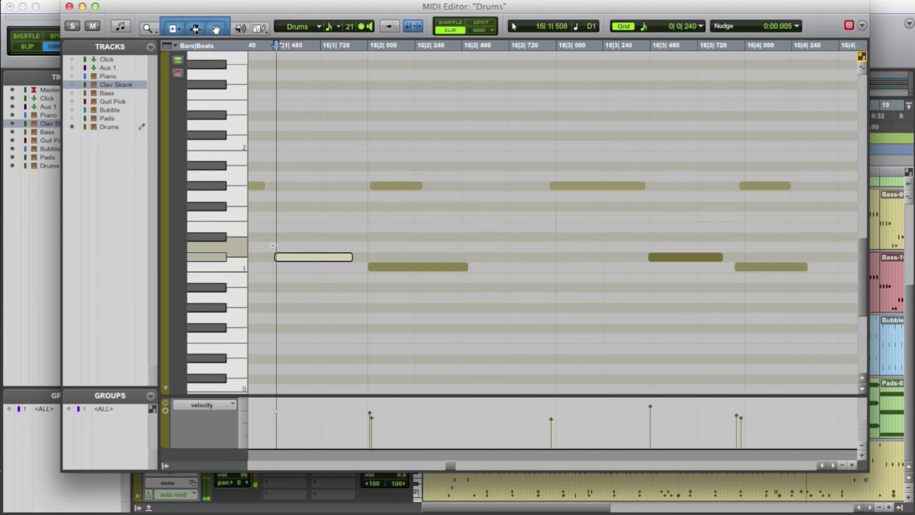
click(257, 238)
key(space)
key(space)
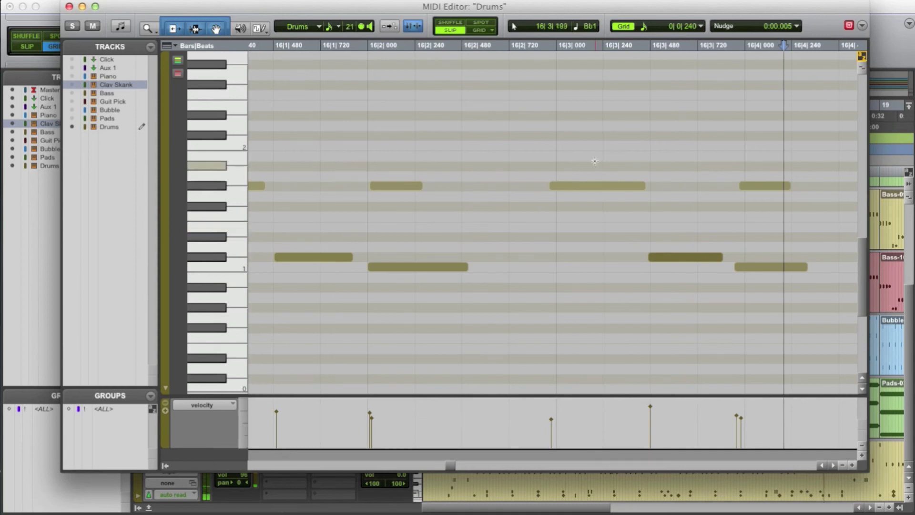
Nudge the G#1 note near 16|3|000 later onto the beat and the C#1 note near 16|3|480 slightly later
drag(593, 160, 617, 202)
key(plus)
key(plus)
key(plus)
drag(662, 236, 678, 273)
key(plus)
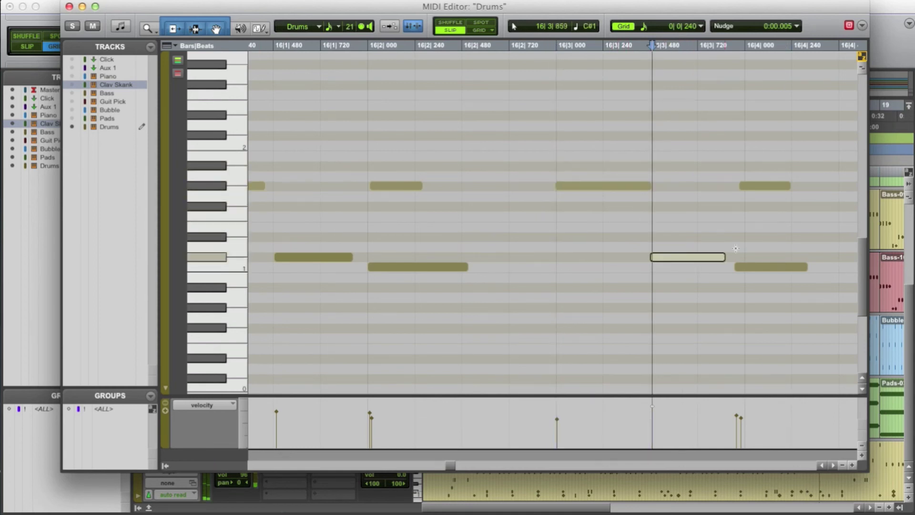
Nudge the G#1 and C1 notes near 16|4|000 later onto the beat and audition from just after 16|3|000
drag(752, 165, 782, 293)
key(plus)
key(plus)
drag(774, 247, 792, 290)
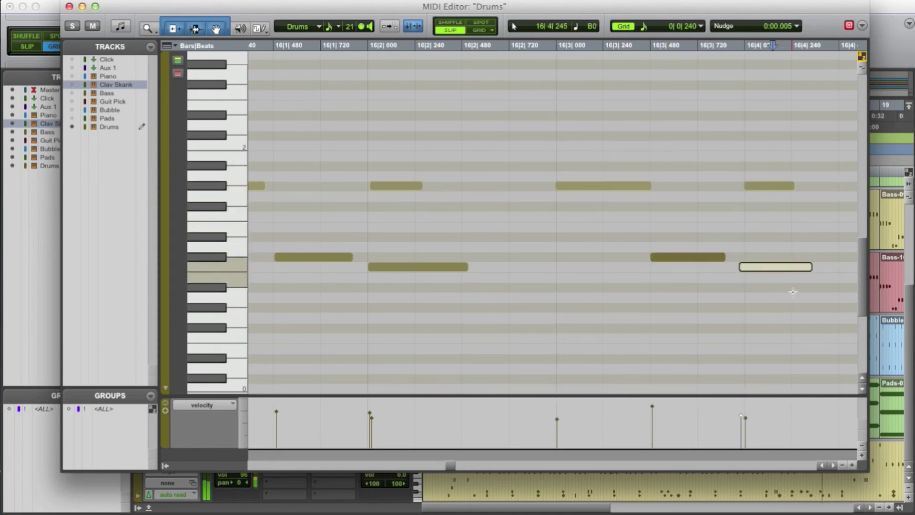
key(plus)
key(plus)
scroll(789, 286, right, 4)
scroll(777, 277, right, 2)
click(298, 247)
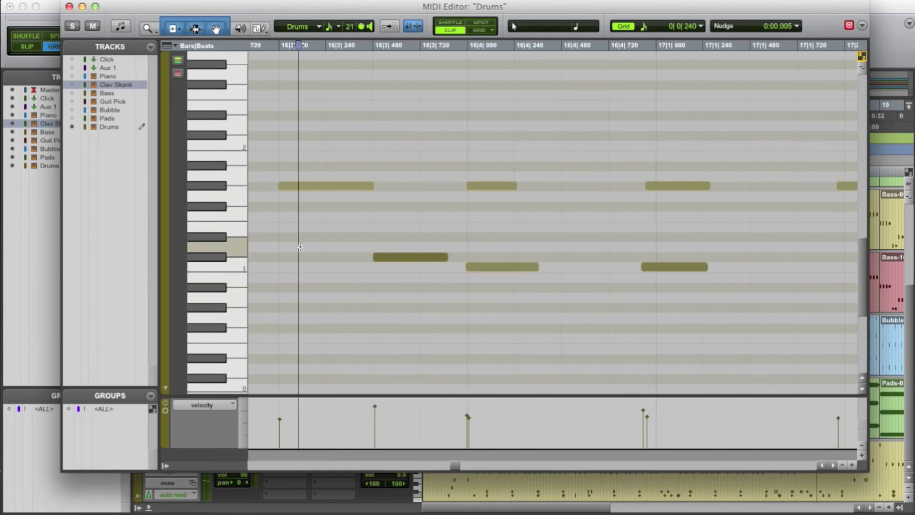
key(space)
key(space)
Nudge the C1 note ahead of 17|1|000 level with the G#1 note, and move both later onto the beat
drag(640, 238, 674, 276)
key(plus)
key(plus)
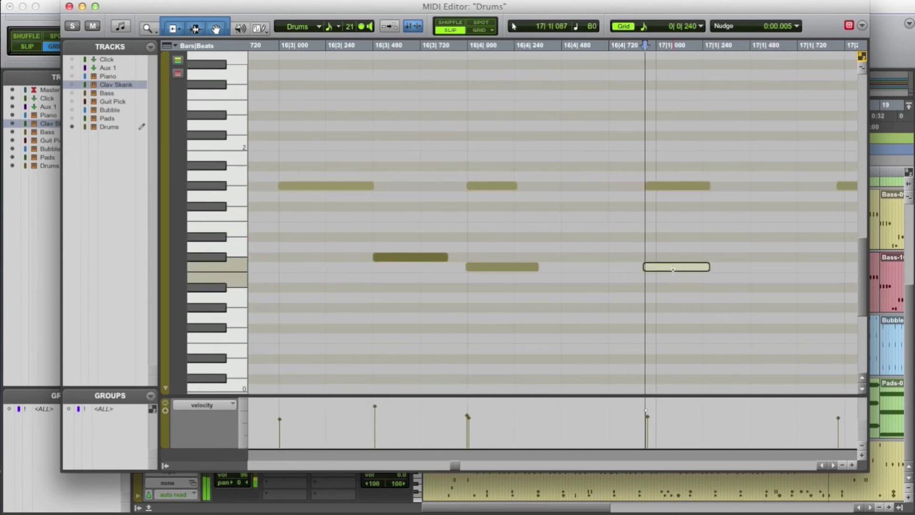
drag(655, 147, 704, 305)
key(plus)
key(plus)
key(plus)
key(plus)
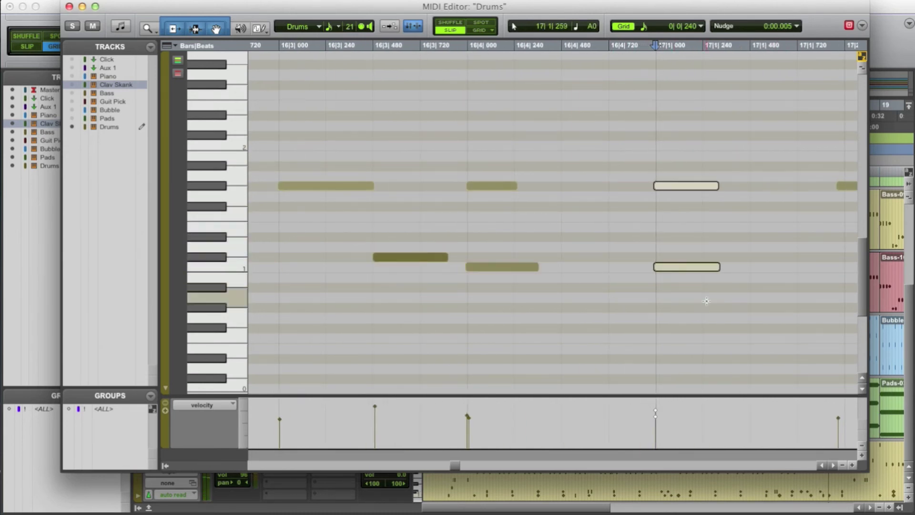
Nudge the notes near 17|2|000 and 17|3|000 later onto their beats, with a slight extra shift for the G#1 at 17|2|000
scroll(703, 303, right, 5)
scroll(702, 301, right, 3)
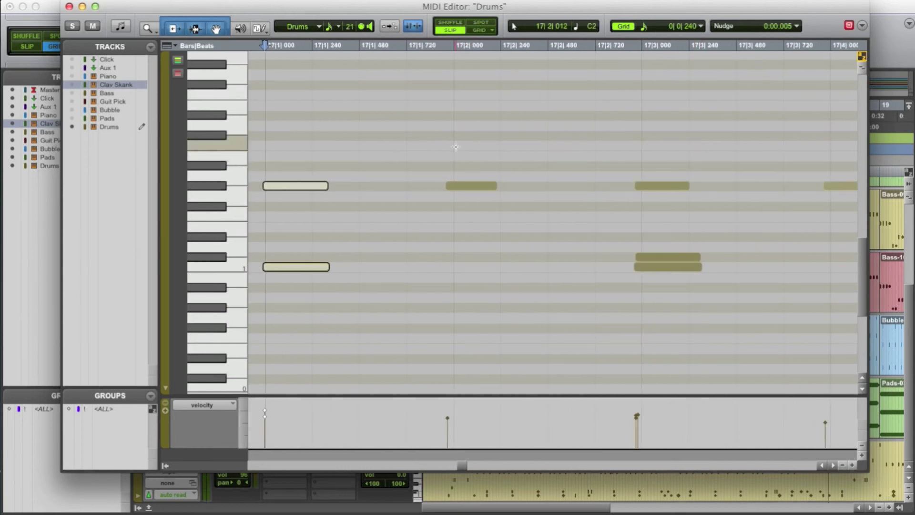
drag(454, 147, 675, 275)
key(plus)
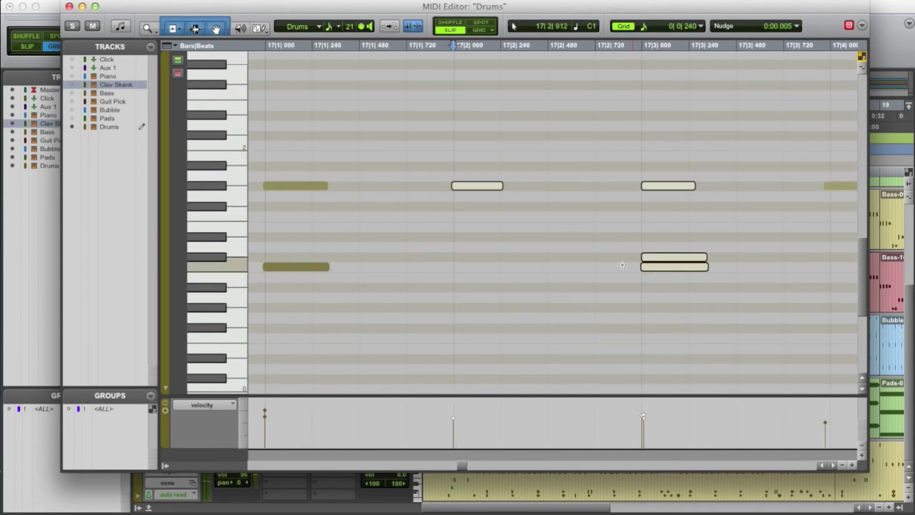
click(482, 188)
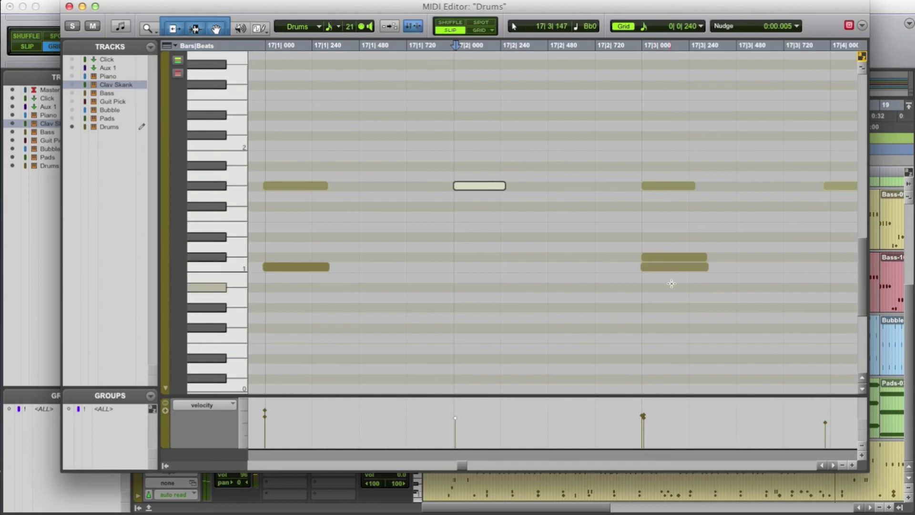
Nudge the G#1 note near 17|4|000 and the C#2 and E1 notes near 18|1|000 later onto their beats
scroll(658, 281, right, 5)
drag(525, 186, 531, 186)
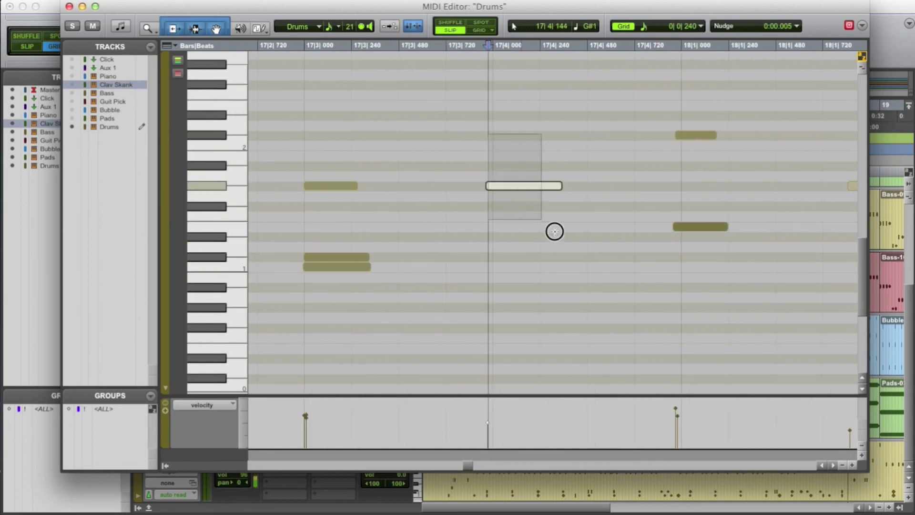
key(KP_Add)
key(KP_Add)
drag(674, 123, 706, 210)
key(KP_Add)
key(KP_Add)
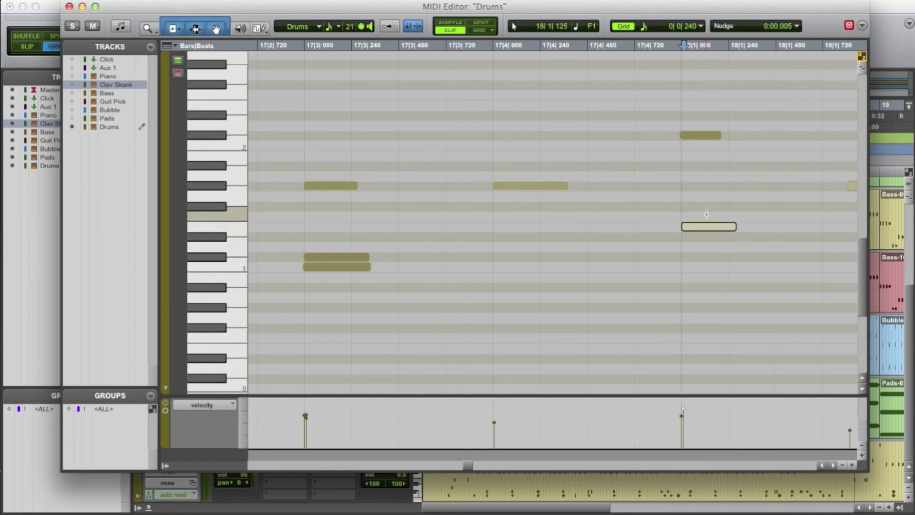
Nudge the short G#1 note ahead of 18|2|000 later onto the beat
scroll(707, 215, right, 3)
drag(631, 155, 676, 211)
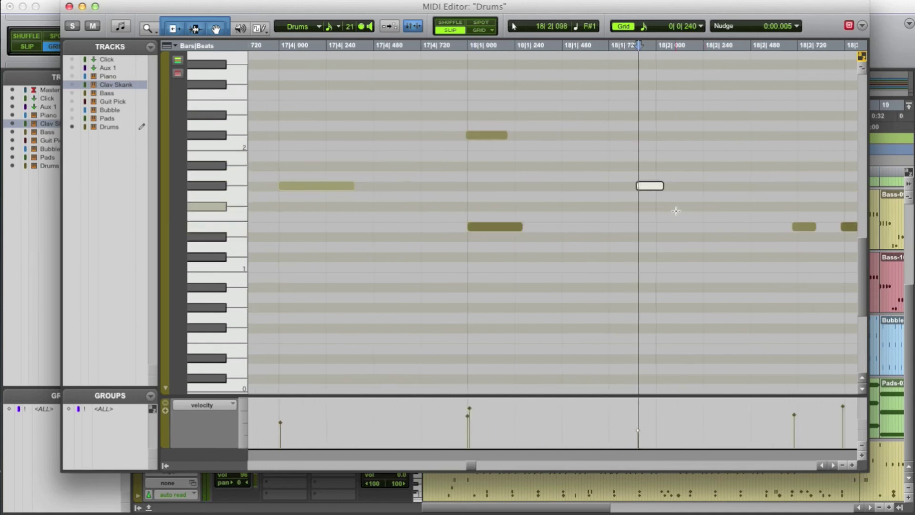
key(KP_Add)
key(KP_Add)
key(KP_Add)
key(KP_Add)
key(KP_Add)
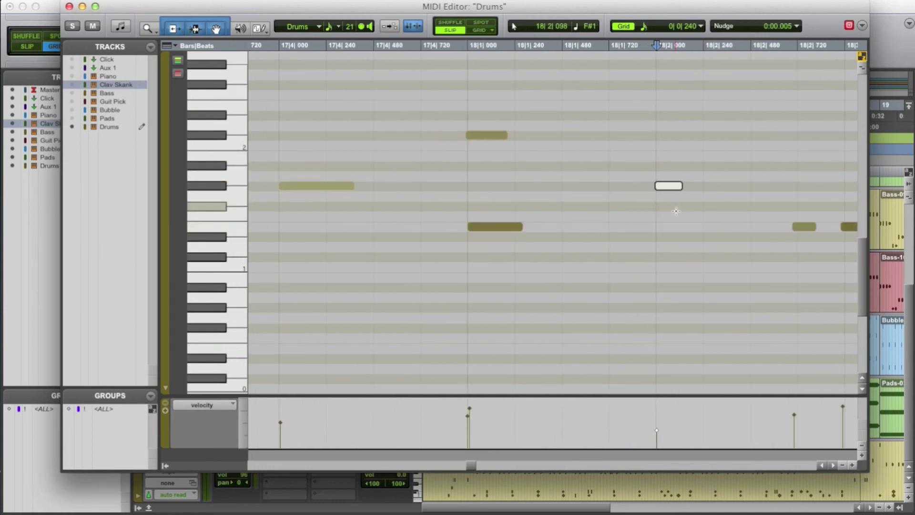
Zoom to a wider view of bars 17 and 18 and audition the passage from just before 17|3|000
key(r)
key(r)
key(r)
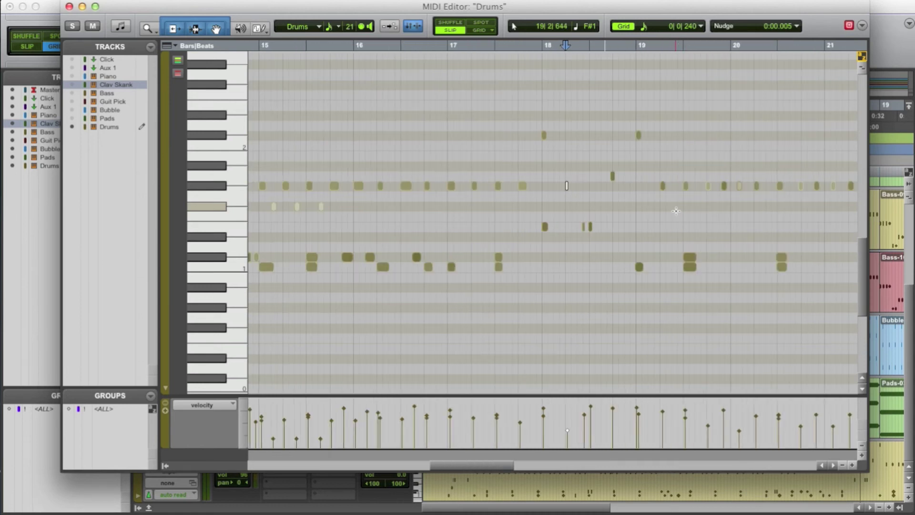
key(t)
key(t)
click(259, 216)
key(space)
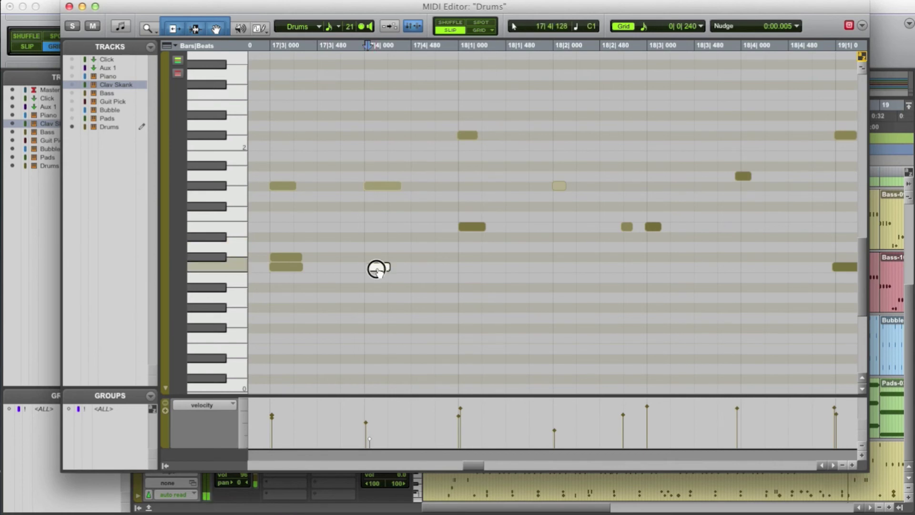
Add a C1 note at 17|4|000, raise the G#1 note there to Bb1, and audition from just before 17|3|000
drag(377, 267, 380, 167)
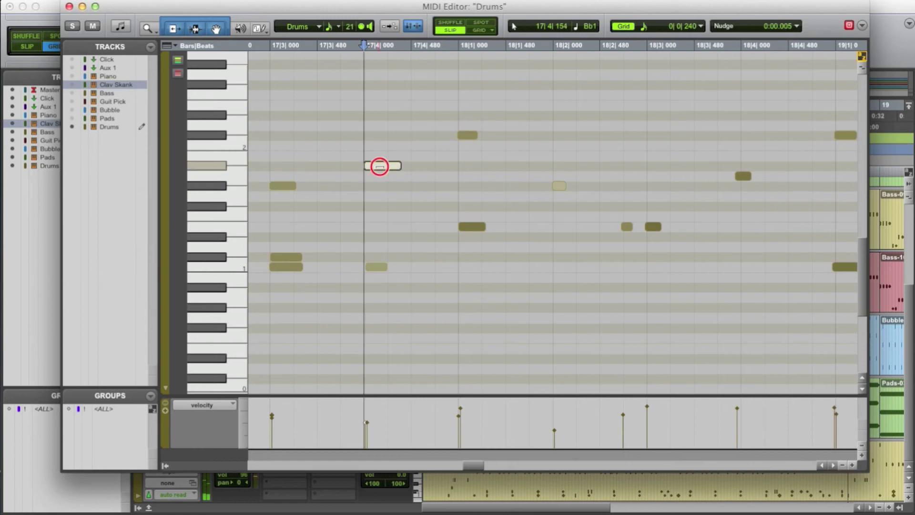
click(264, 211)
key(space)
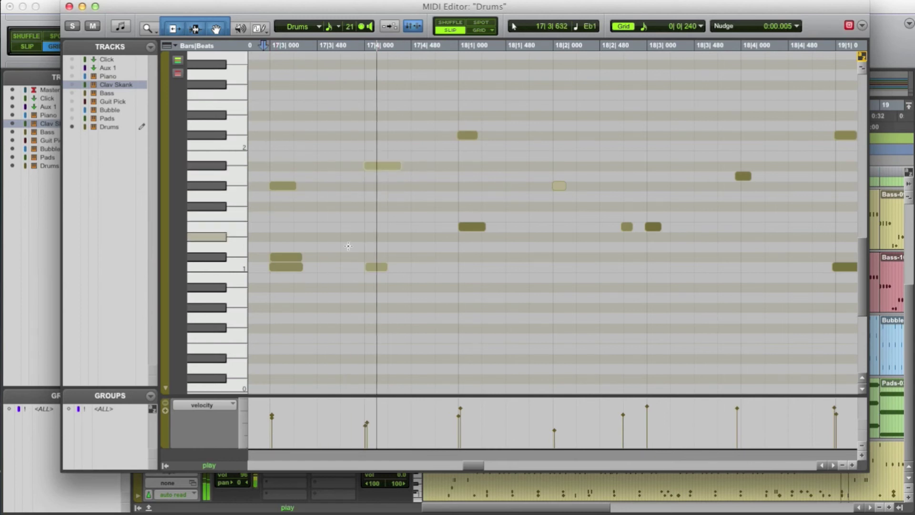
key(space)
Shorten the C1 note at 17|4|000, raise its velocity to about 87, and audition from just before 17|3|000
drag(374, 267, 385, 270)
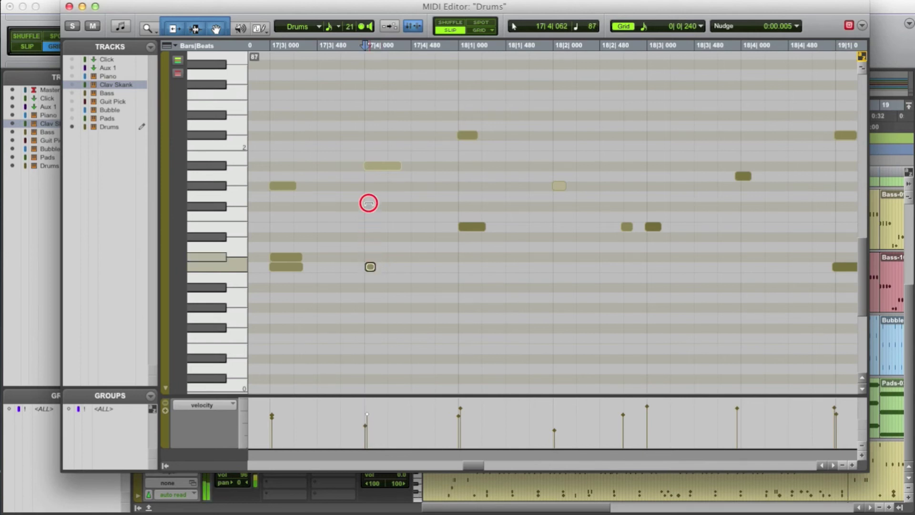
click(261, 221)
key(space)
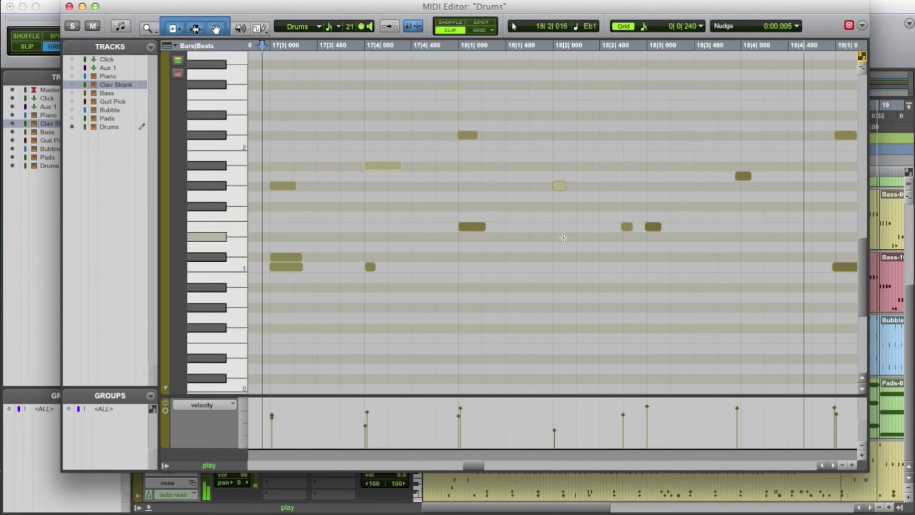
Lower the velocity of the G#1 note at 18|2|000 to about 3 and play back the passage
drag(560, 188, 563, 306)
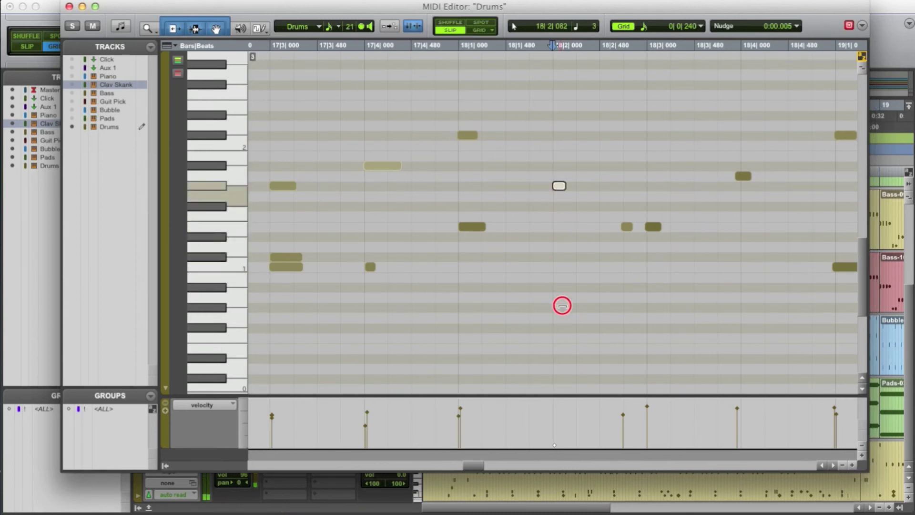
key(space)
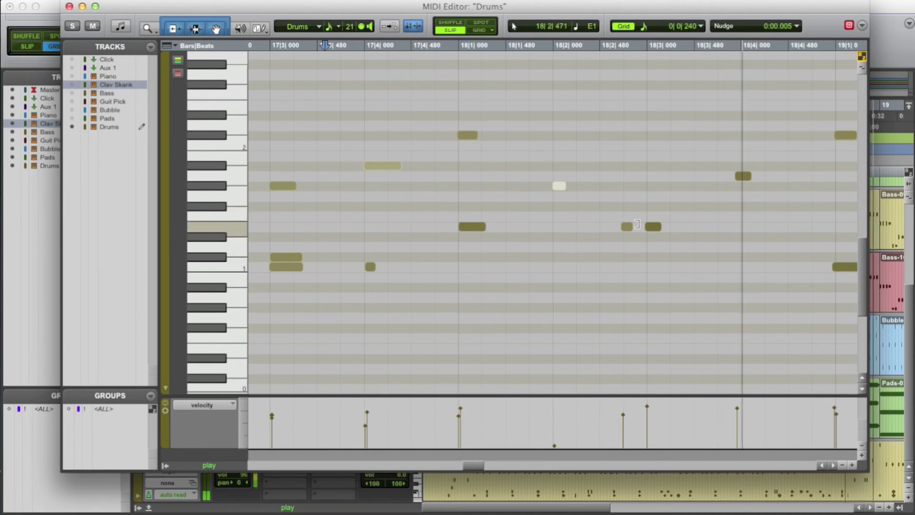
Add a D1 note at 18|2|480 and lower the E1 note near 18|2|720 to Eb1 with velocity 68
click(602, 226)
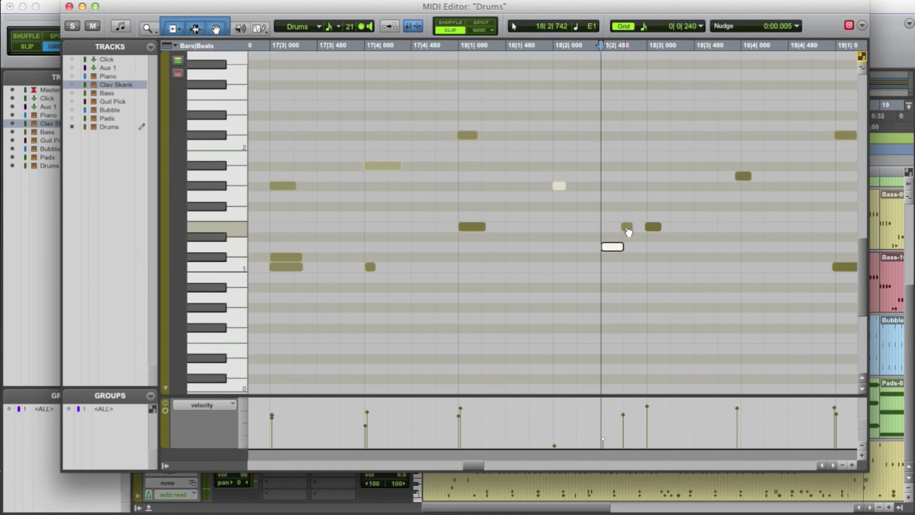
click(625, 229)
click(626, 237)
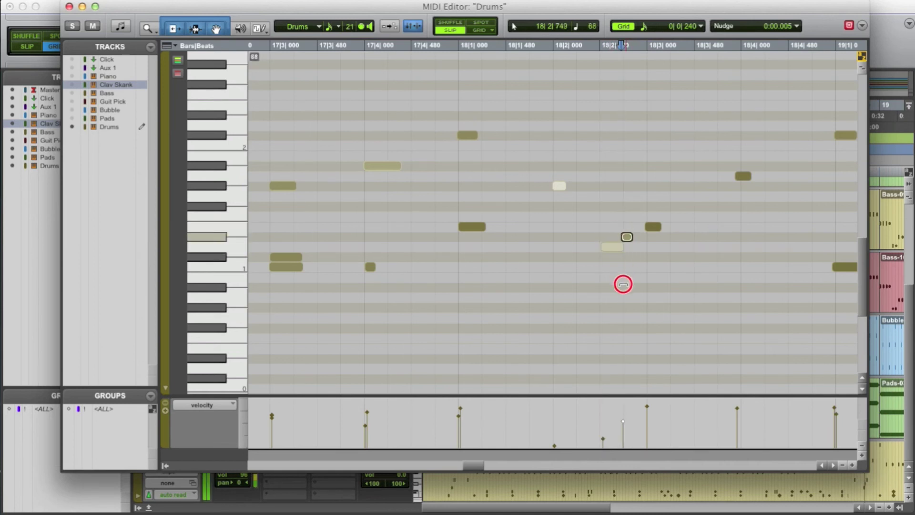
Raise the velocity of the D1 note at 18|2|480 and audition from just after 18|2|000
click(613, 247)
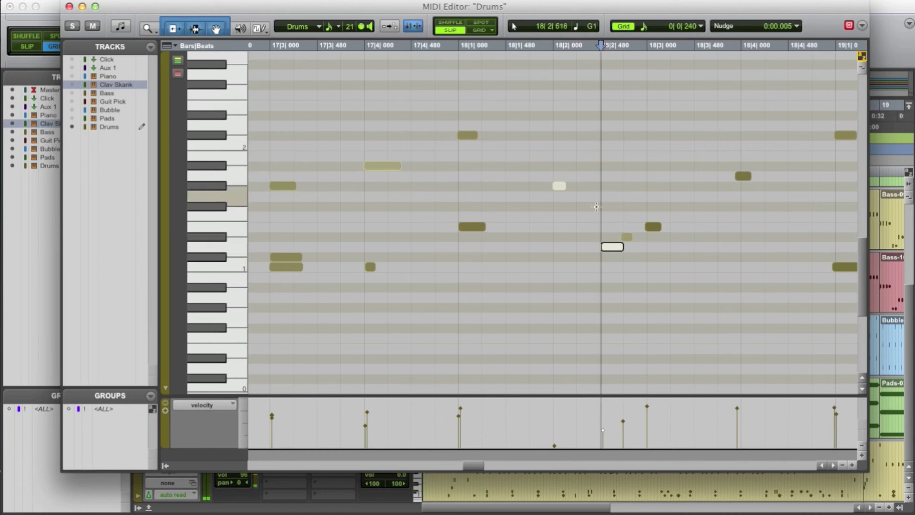
click(569, 215)
key(space)
key(space)
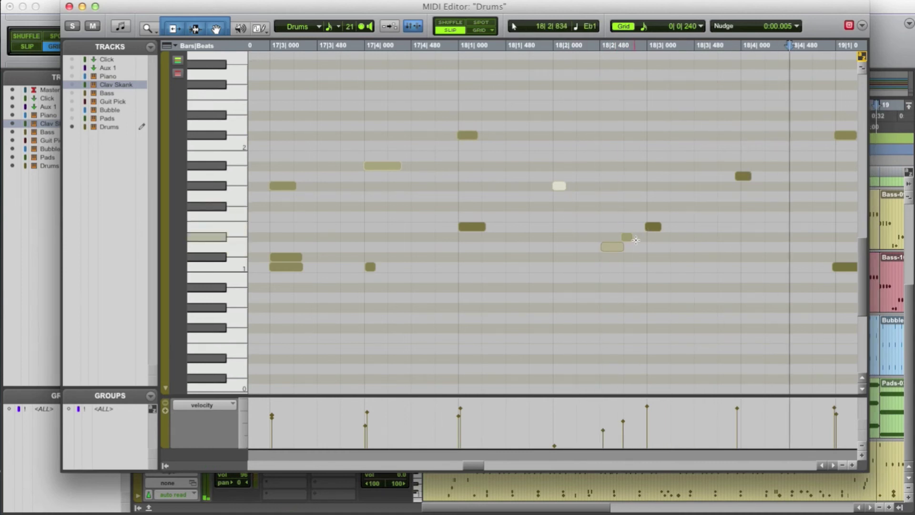
Nudge the A1 note near 18|4|000 and the C1 note near 19|1|000 slightly later onto their beats, and audition the result
key(space)
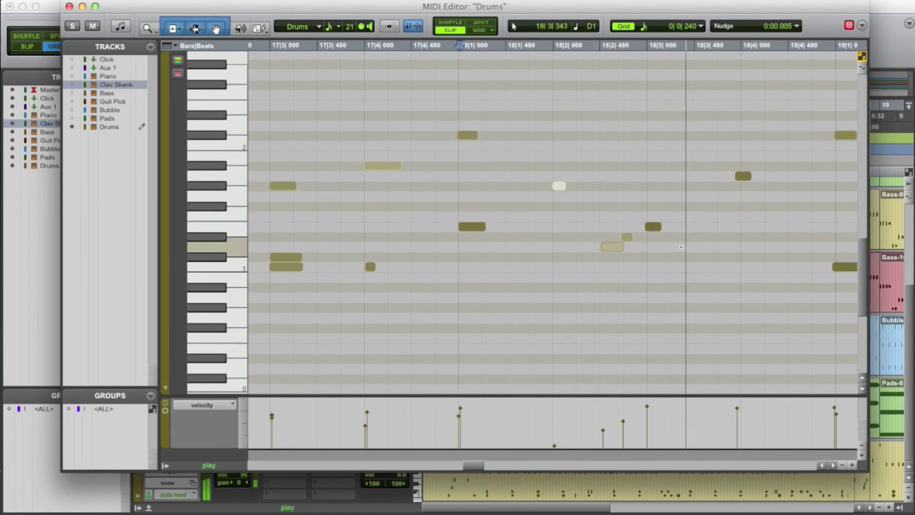
click(508, 176)
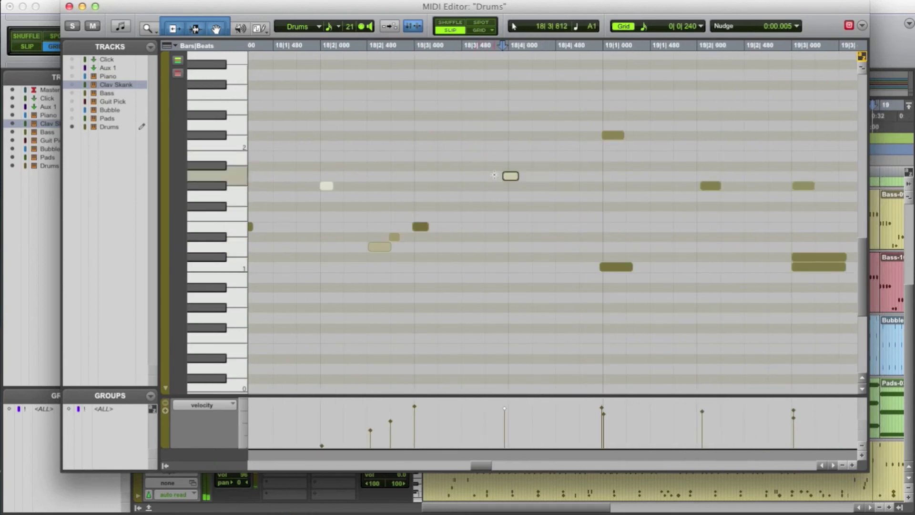
key(KP_Add)
key(KP_Add)
key(KP_Add)
key(KP_Add)
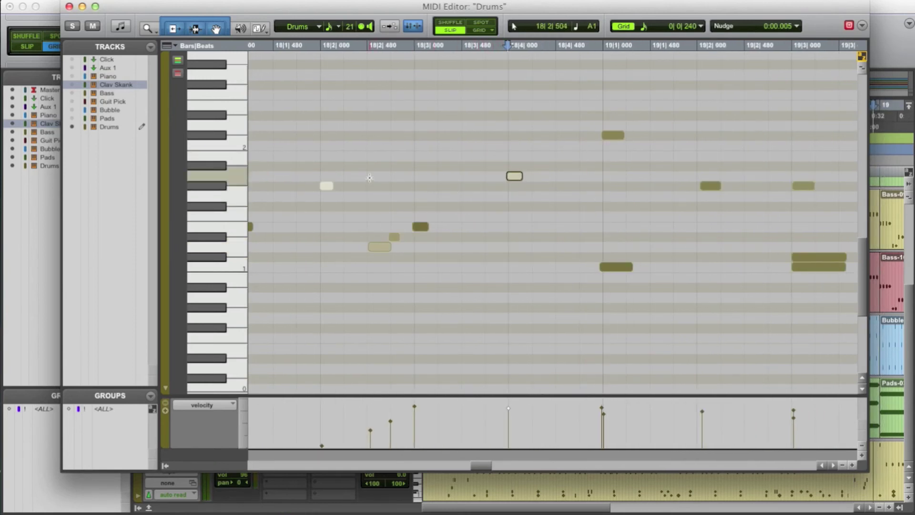
click(613, 265)
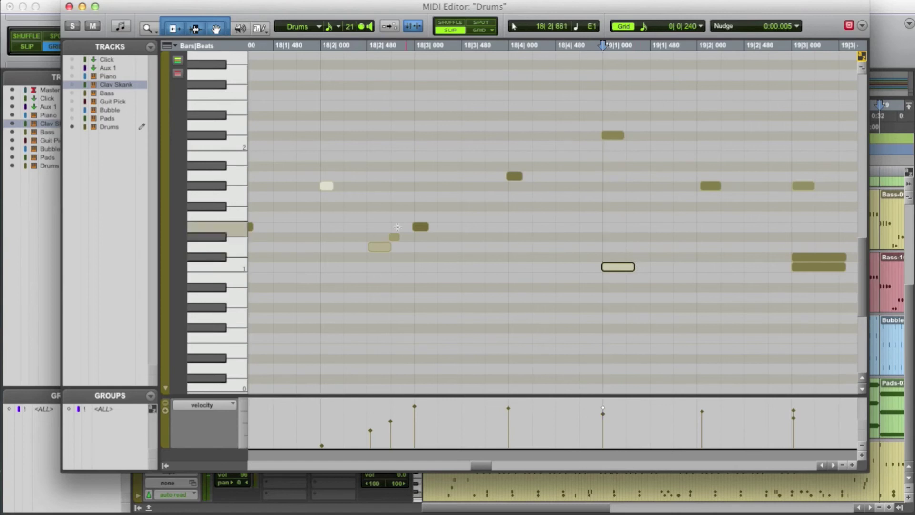
key(space)
Delete all drum notes after the hit at 19|1|000 and return to the start of the session
key(r)
key(r)
key(r)
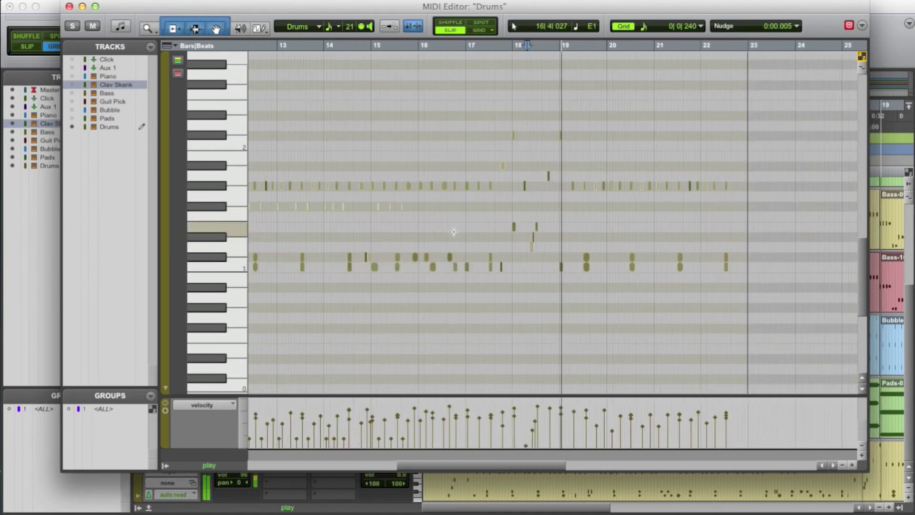
drag(792, 304, 569, 155)
key(Delete)
key(Return)
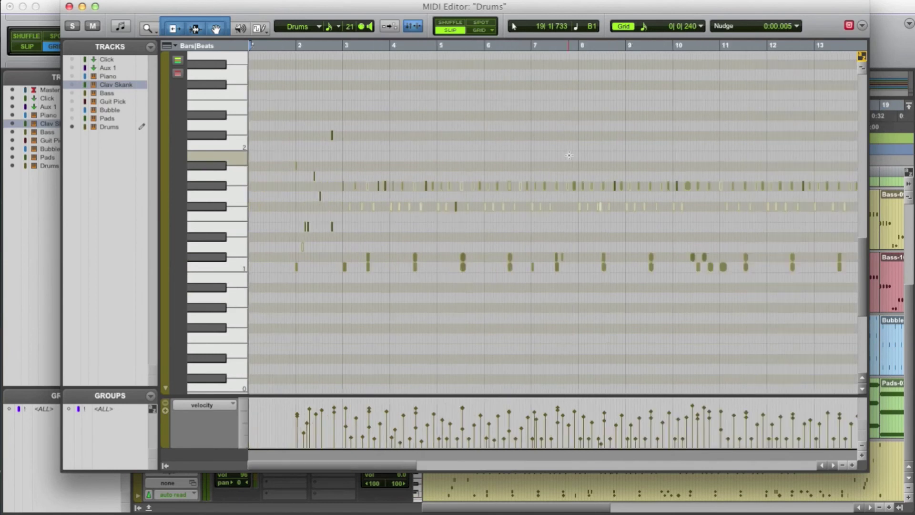
Play back the drum part from early in bar 1 to review it up to bar 11
key(super+bracketleft)
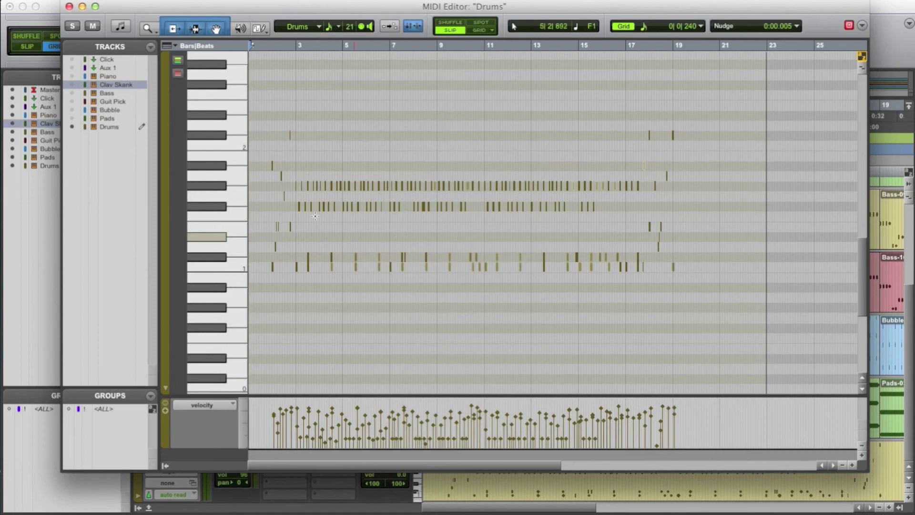
click(258, 209)
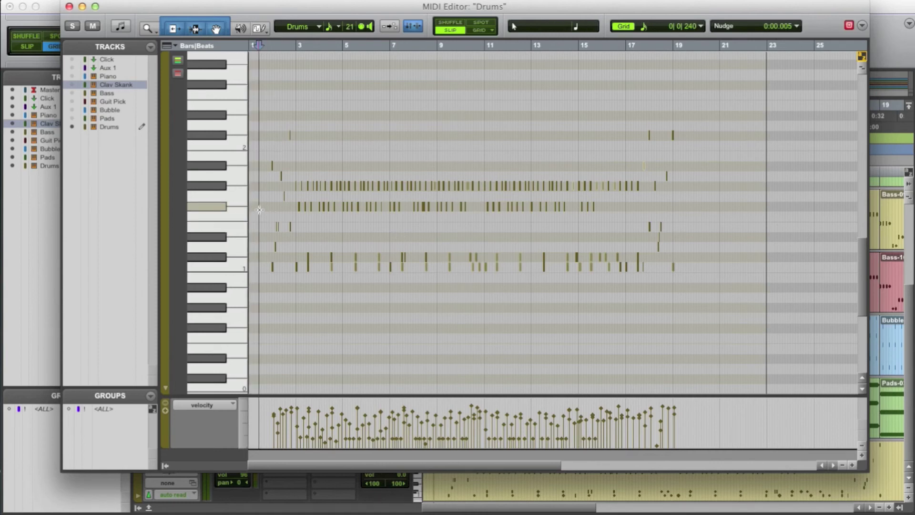
key(super+bracketright)
key(space)
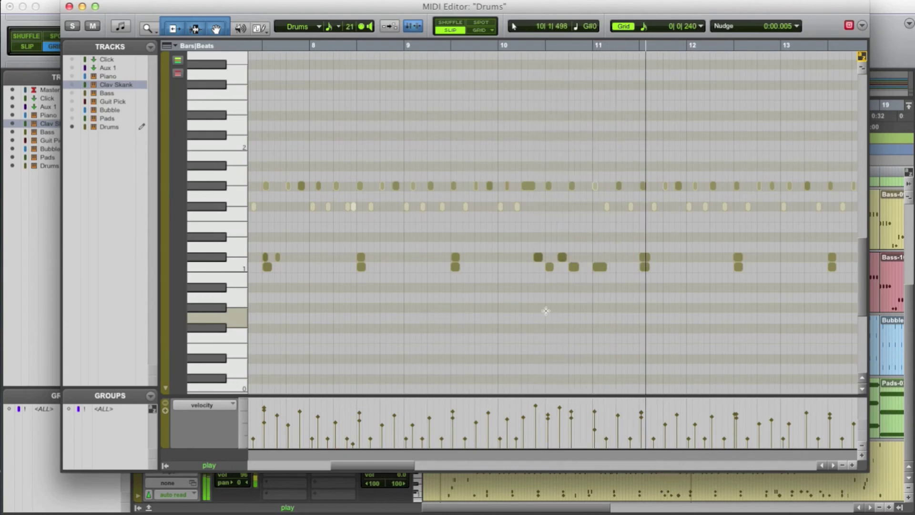
Add an E1 note at 11|1|000 and an Eb1 grace note just before it
click(592, 244)
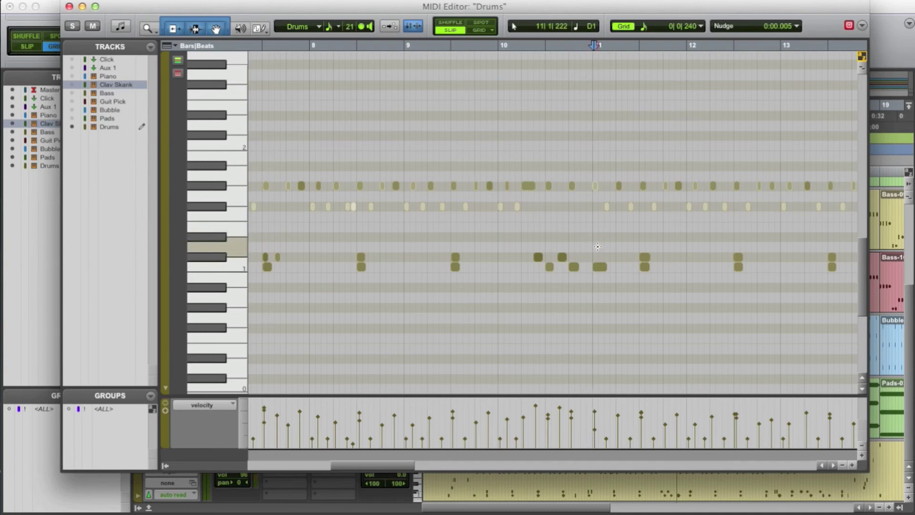
key(super+bracketright)
key(super+bracketright)
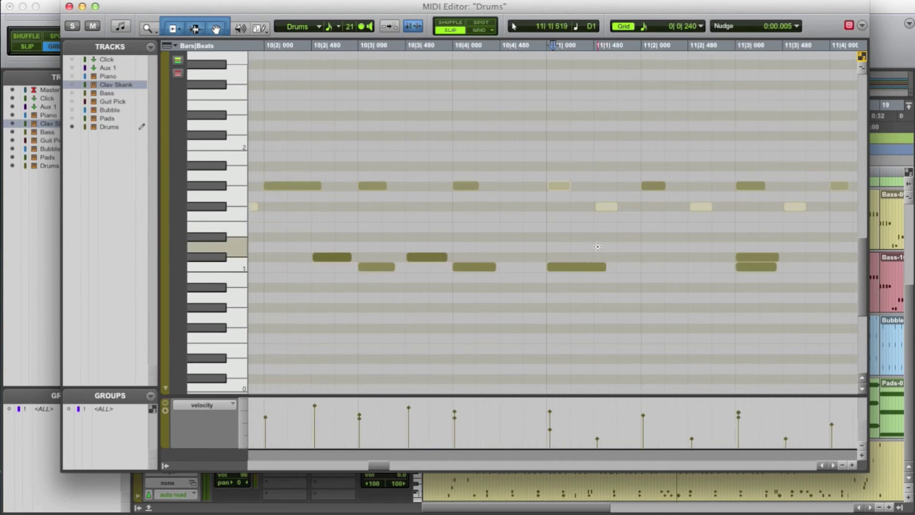
click(549, 228)
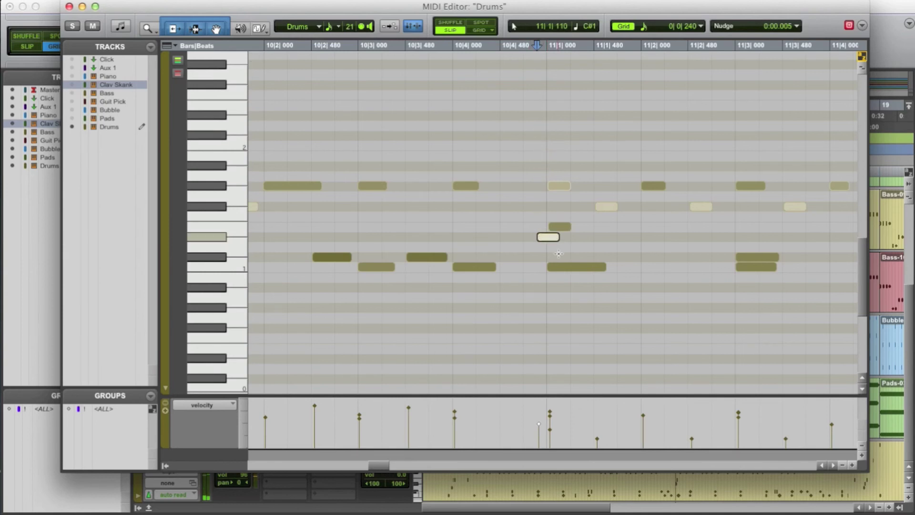
Delete the C1 note at 11|1|000 and audition from shortly before 10|3|000
click(576, 271)
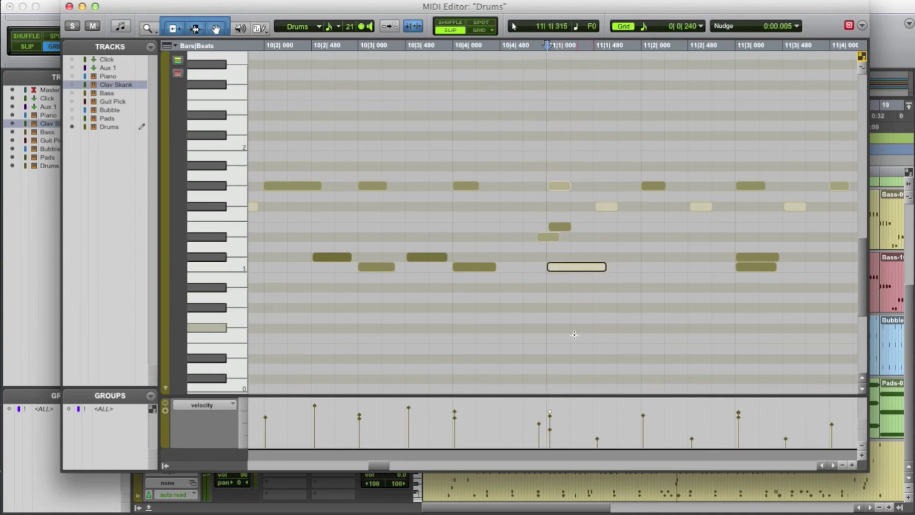
key(BackSpace)
click(326, 222)
key(space)
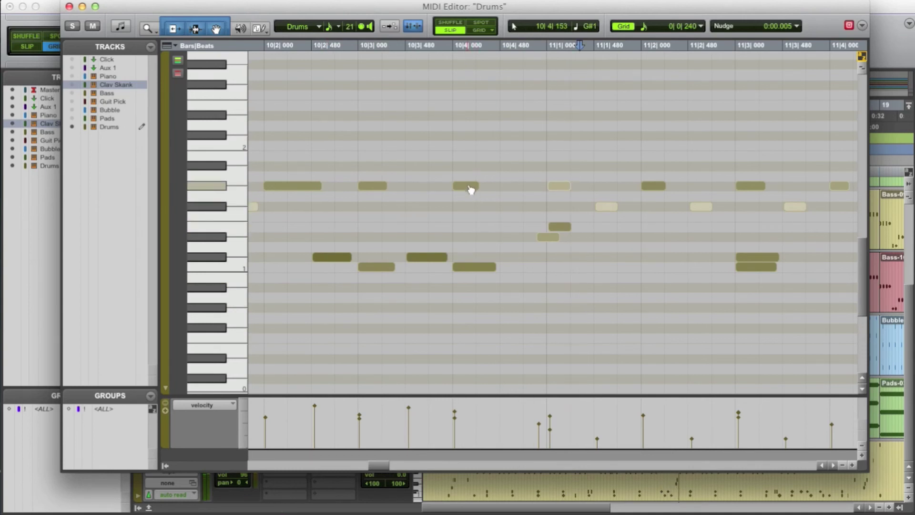
Raise the G#1 note at 10|4|000 to Bb1, and at 11|1|000 lower the G#1 velocity and raise the E1 velocity
drag(470, 189, 466, 166)
click(557, 187)
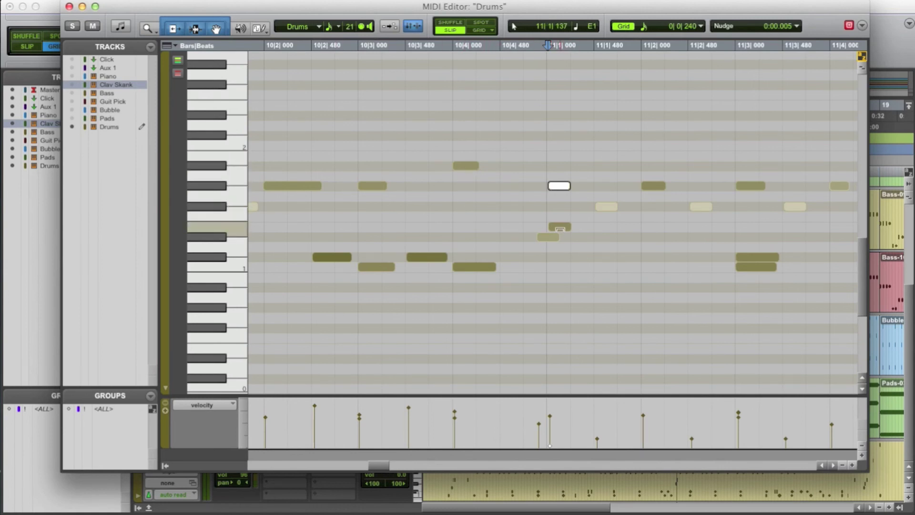
click(559, 193)
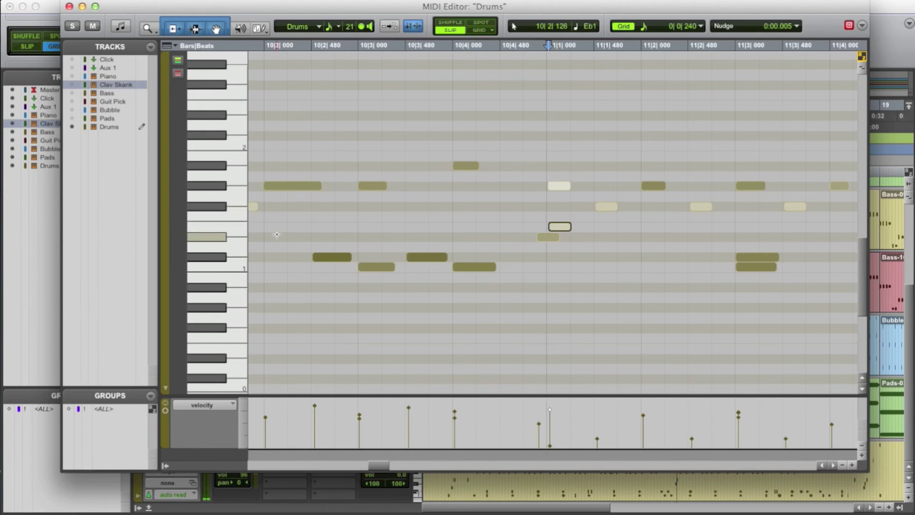
Play back the drum part from just before bar 9 through the fill into bar 11
scroll(350, 248, left, 3)
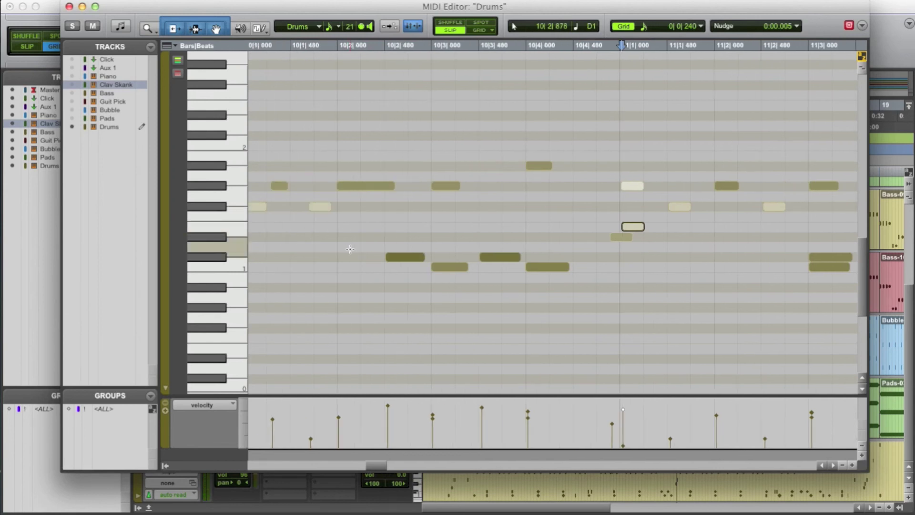
scroll(350, 249, down, 2)
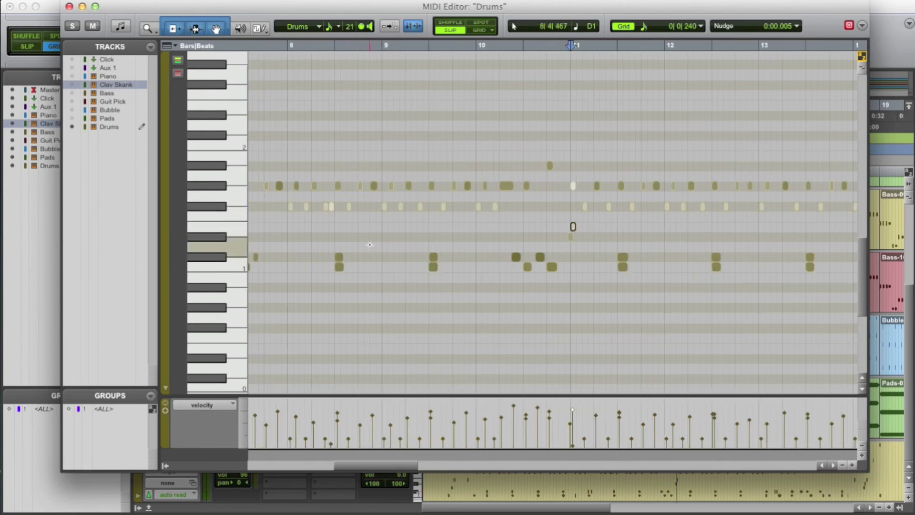
key(space)
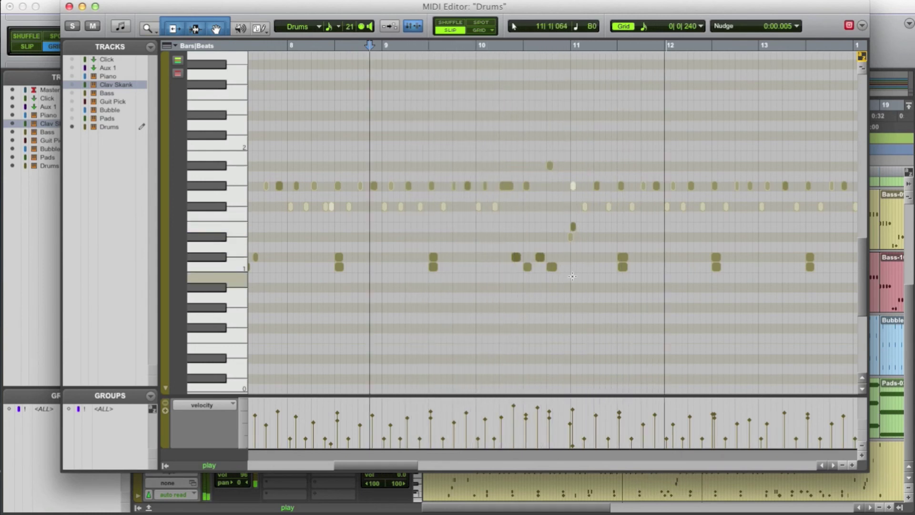
Lower the velocity of the E1 note at 11|1|000 slightly
key(t)
key(t)
key(t)
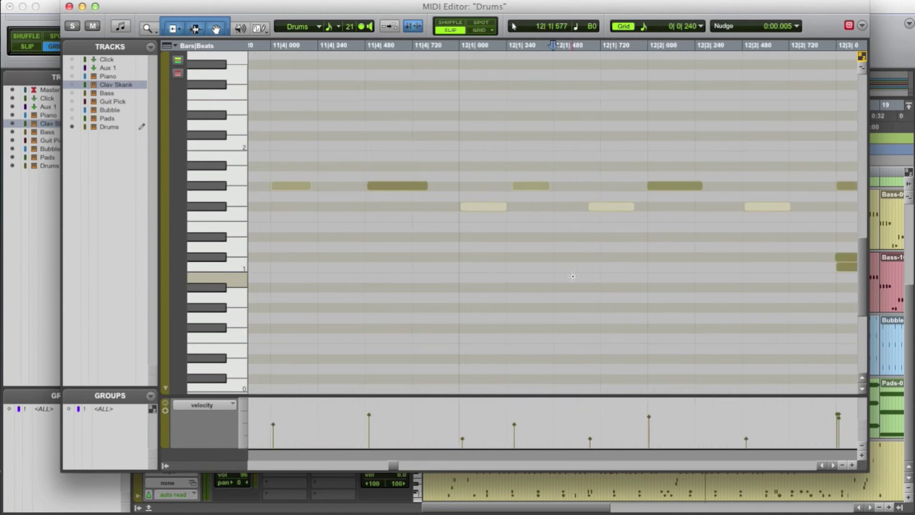
scroll(573, 277, left, 15)
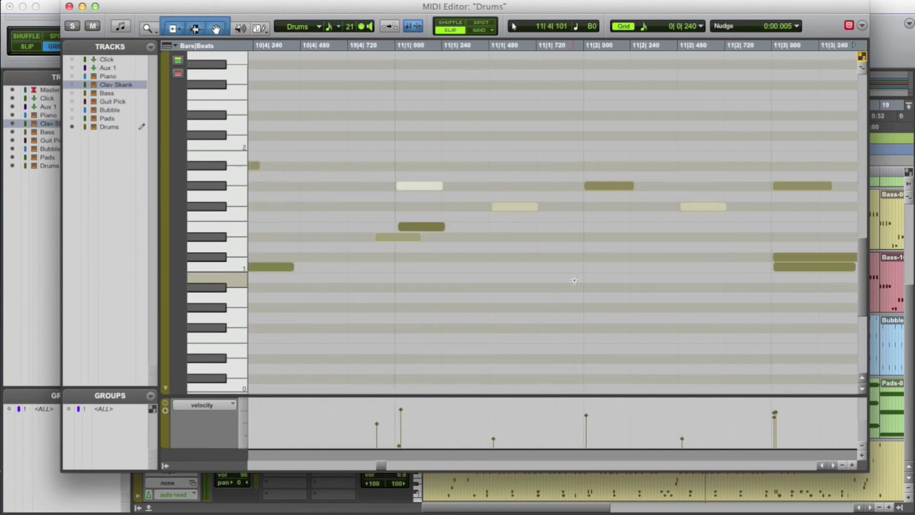
scroll(574, 280, left, 3)
click(541, 226)
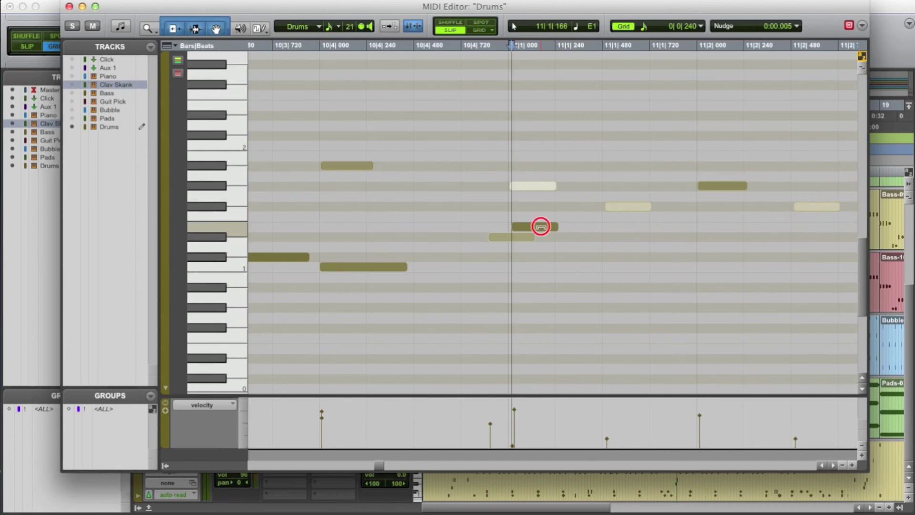
click(539, 253)
Move the Eb1 grace note later, closer to 11|1|000, raise its velocity slightly, and audition from about 10|4|347
click(510, 237)
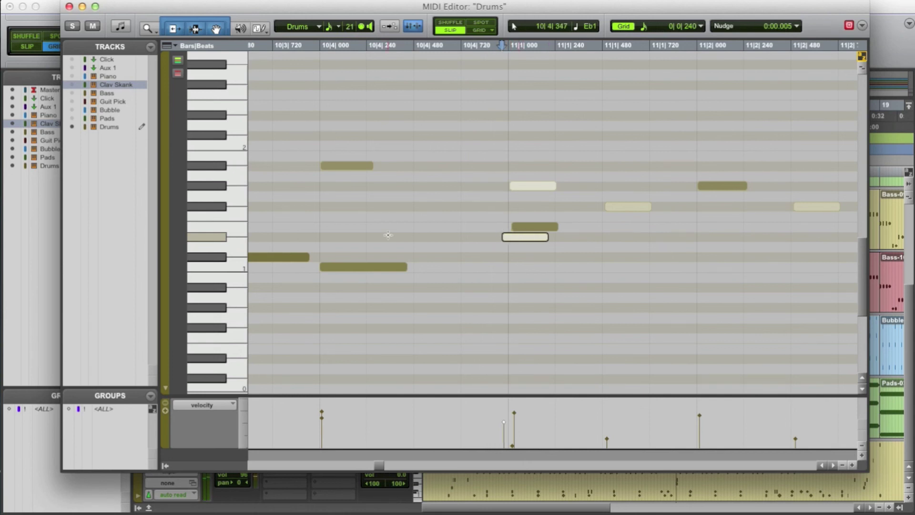
click(388, 235)
key(space)
key(space)
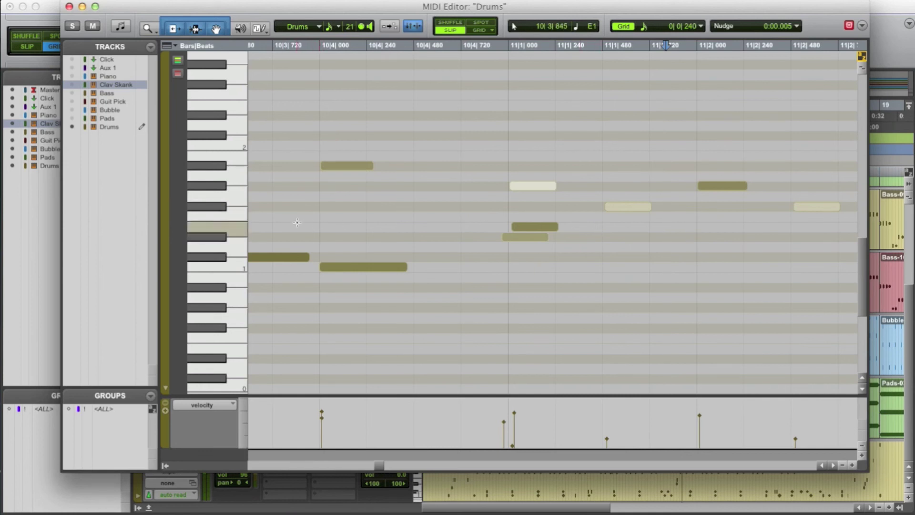
Delete the F#1 note at 11|1|480 and play back the part from just before 9|4|000
drag(665, 243, 614, 187)
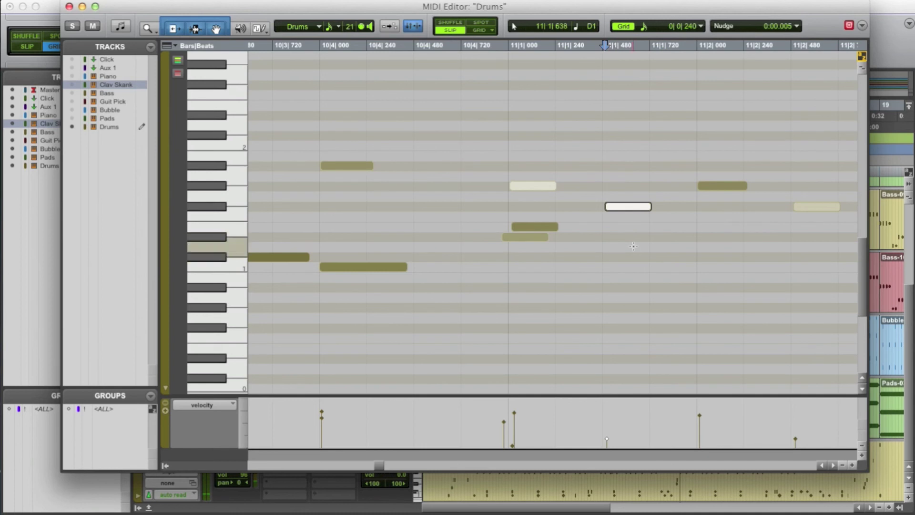
key(super+bracketleft)
key(super+bracketleft)
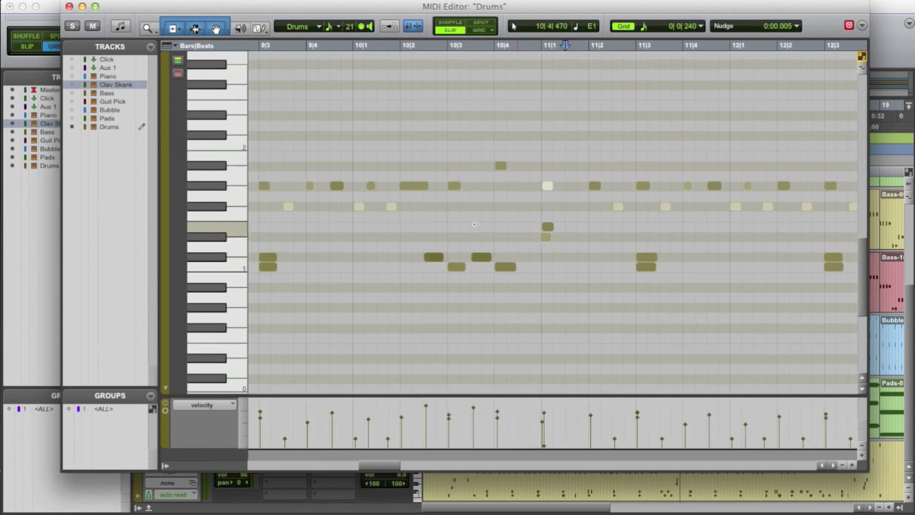
click(299, 243)
key(space)
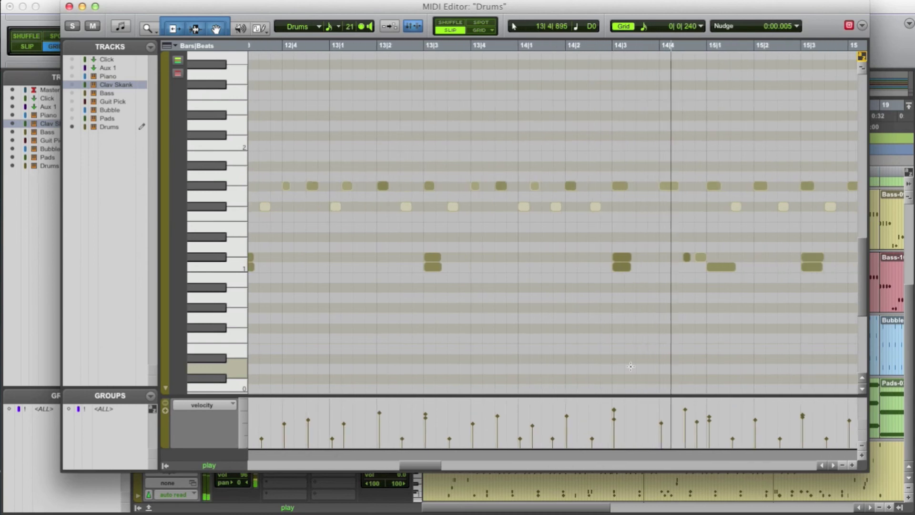
Add an F#1 note at about 14|2|720 with a velocity slightly above that of the preceding F#1 note
key(space)
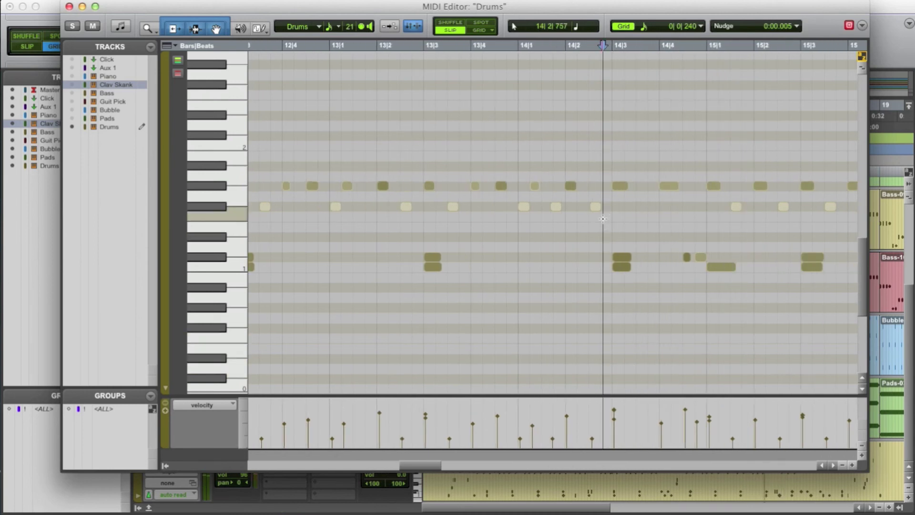
key(t)
key(t)
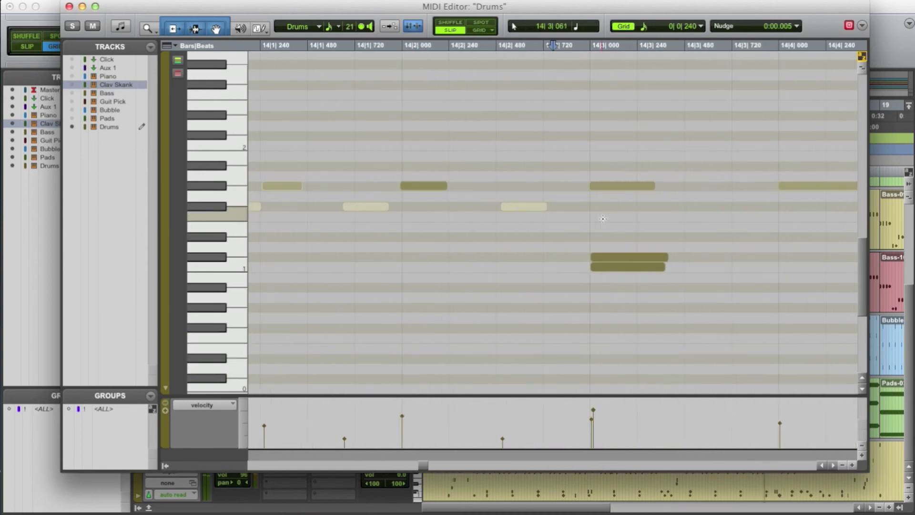
click(549, 205)
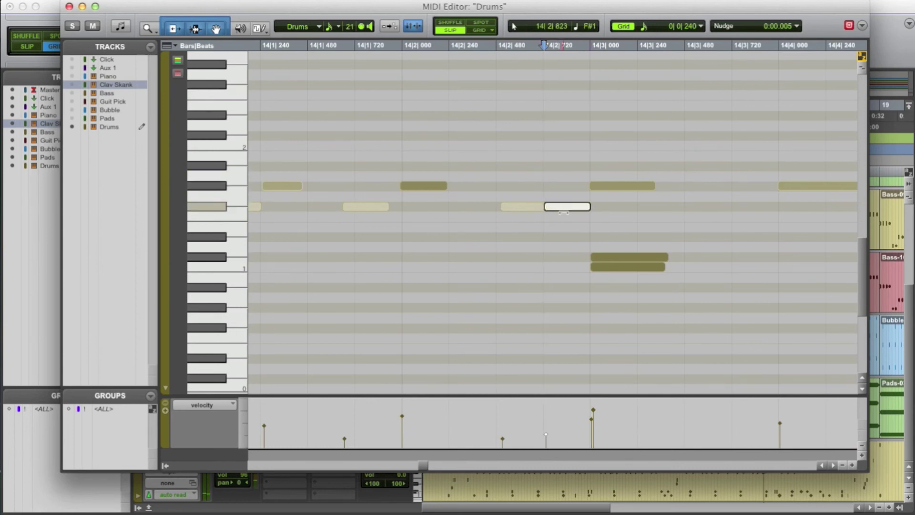
Play back the drum part from around bar 13 through the final hit at bar 19
key(r)
key(r)
key(r)
key(r)
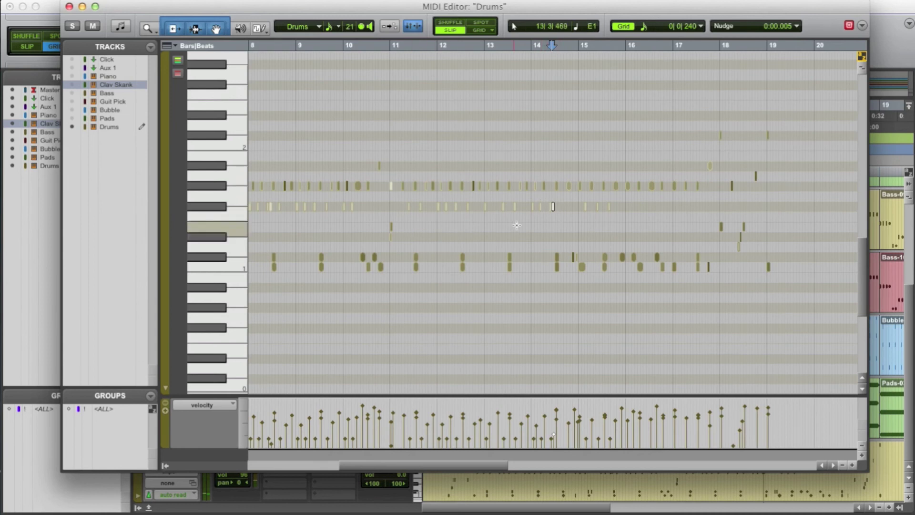
key(space)
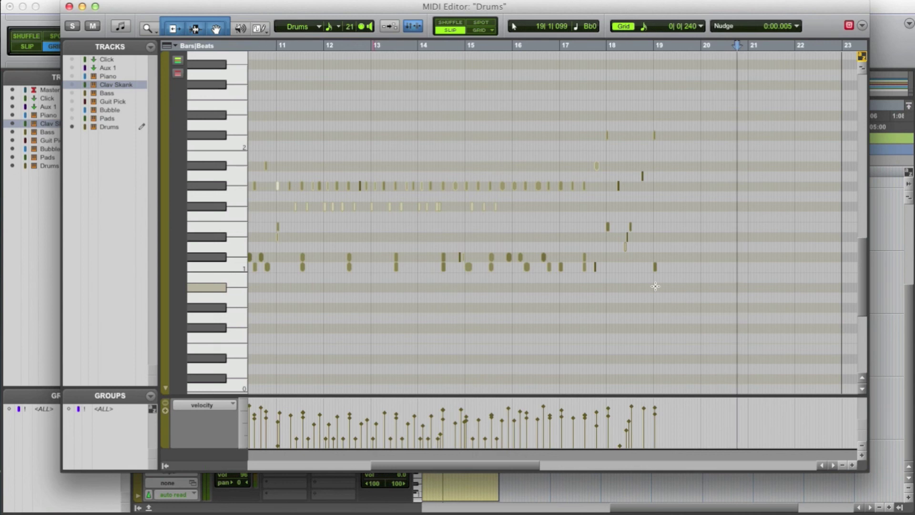
Examine the timing and velocities of the opening fill's notes in bar 2 up close
scroll(655, 286, left, 5)
scroll(655, 286, left, 7)
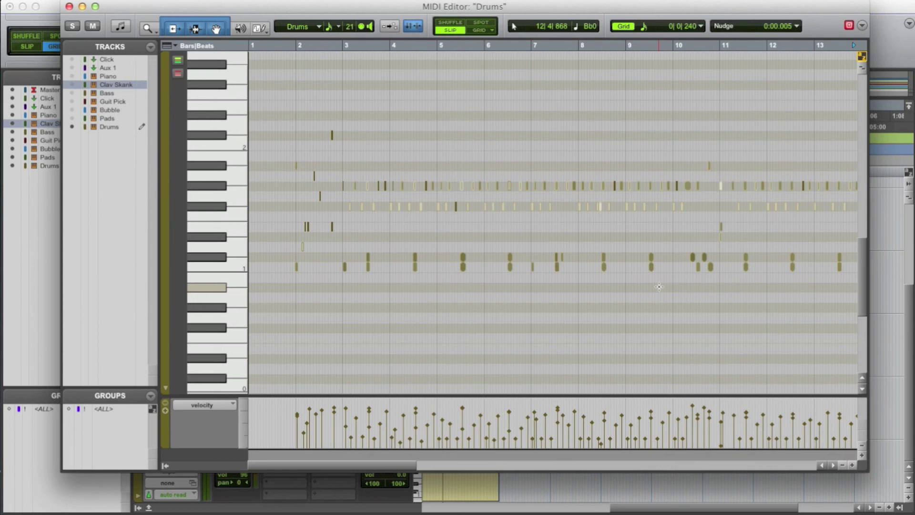
click(297, 277)
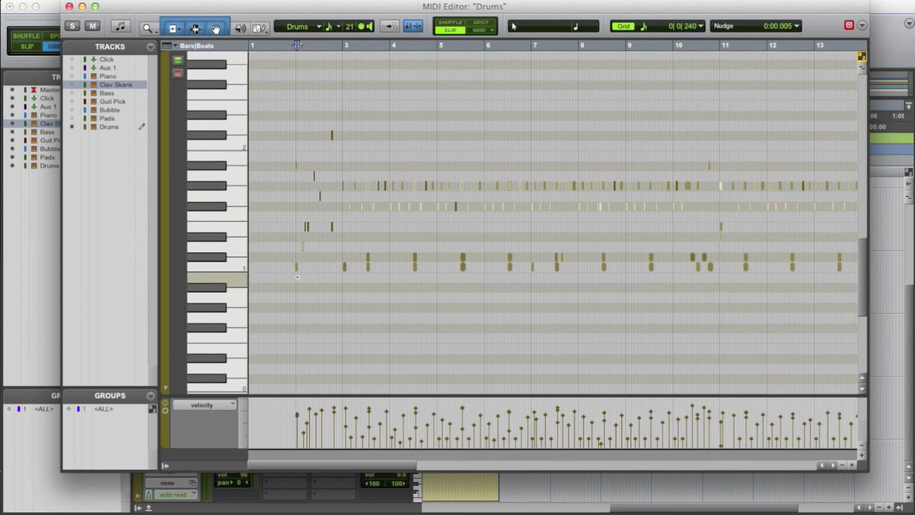
key(super+bracketright)
key(super+bracketright)
key(super+bracketright)
key(super+bracketright)
key(super+bracketright)
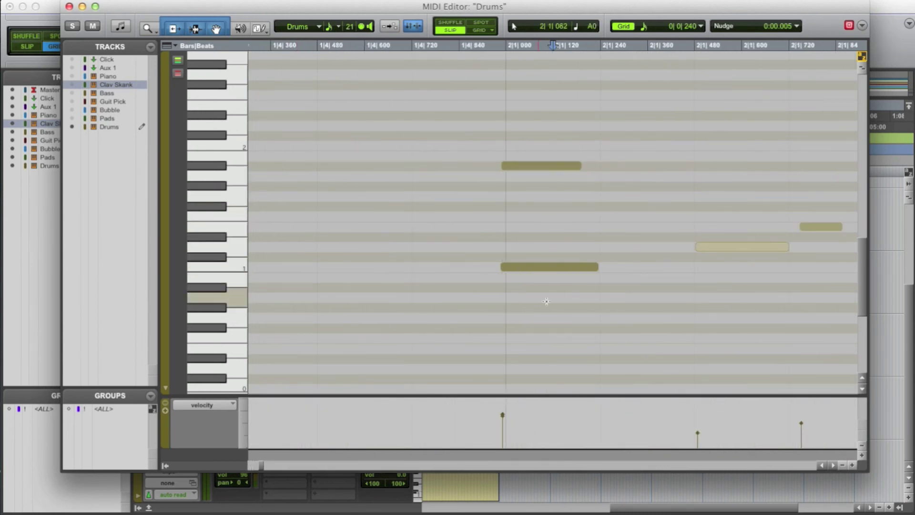
scroll(546, 301, right, 5)
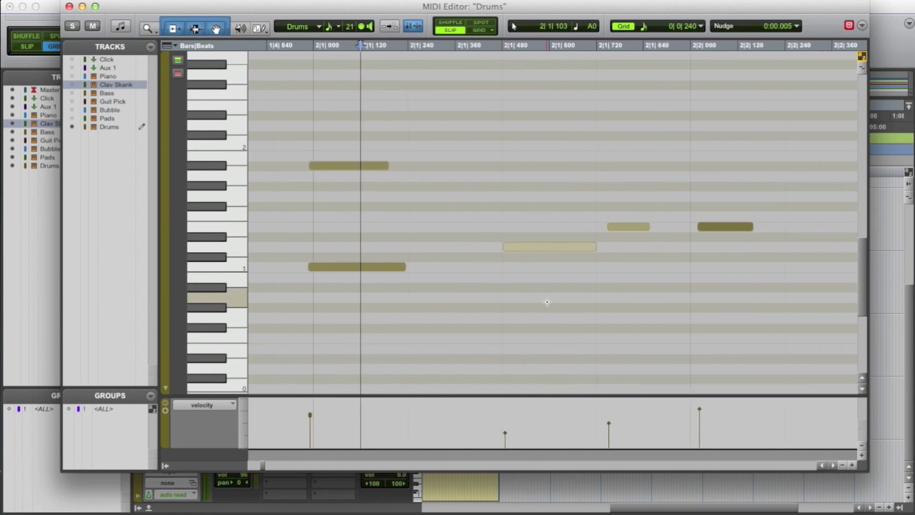
key(super+bracketleft)
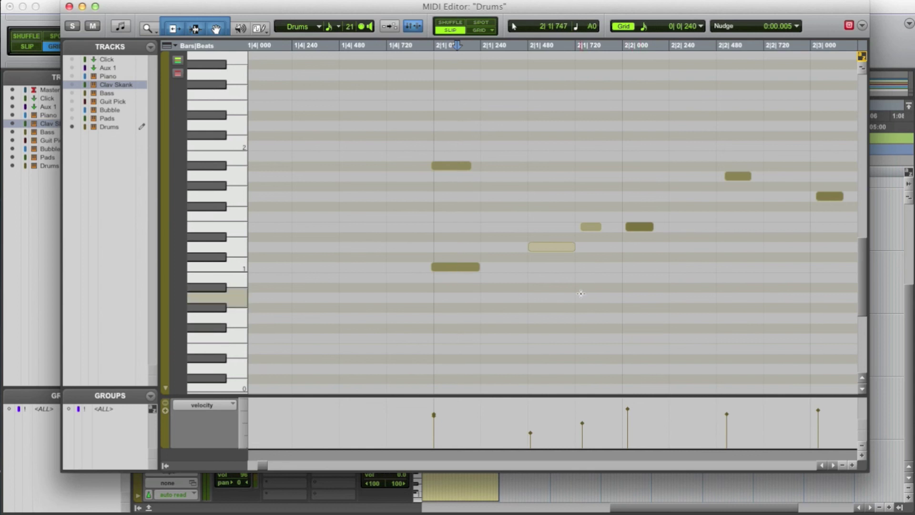
scroll(580, 294, right, 3)
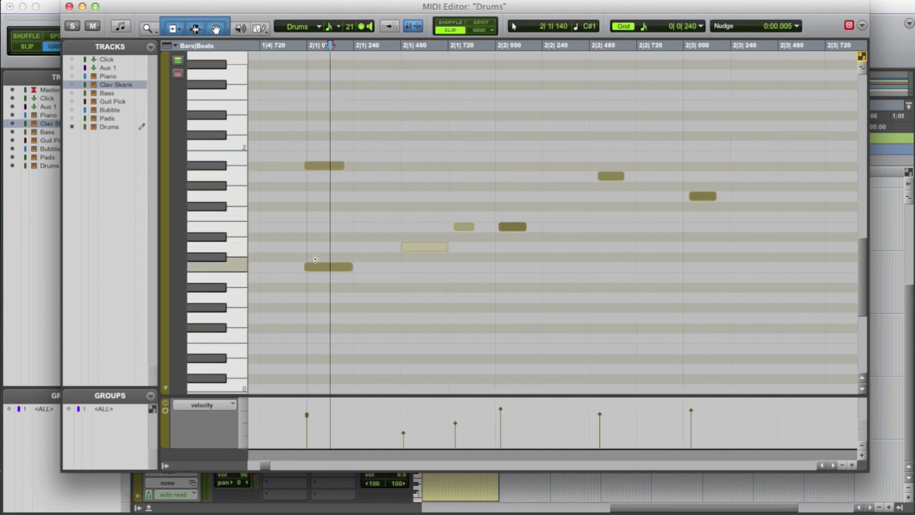
Play back the opening fill from just before 2|1|000 and check its notes into bar 3
click(264, 236)
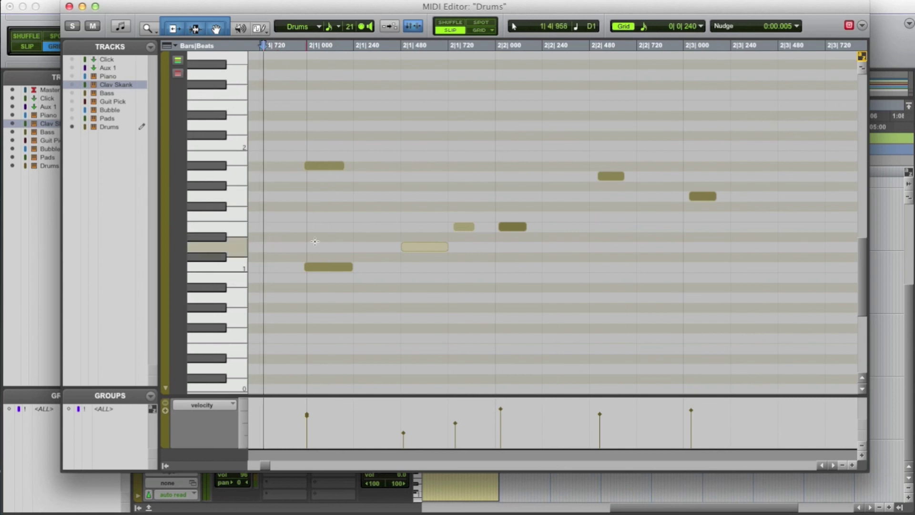
scroll(616, 291, right, 8)
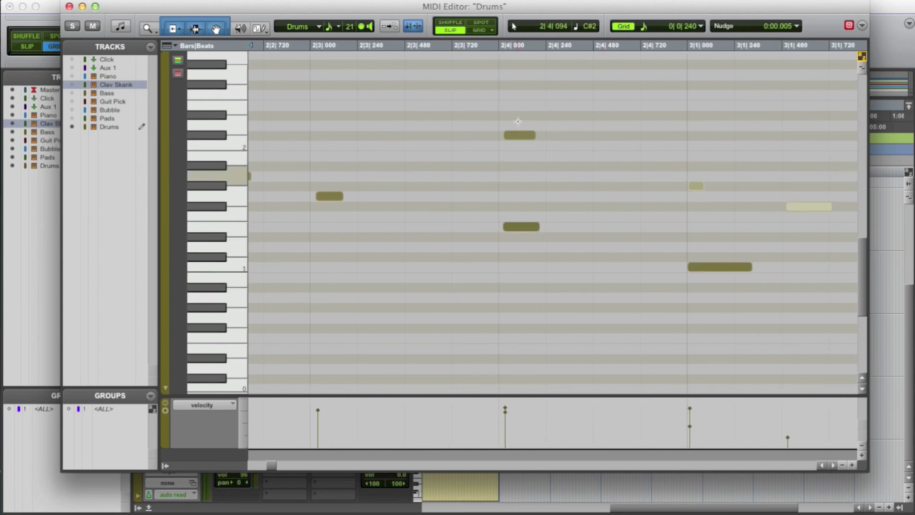
scroll(491, 227, right, 2)
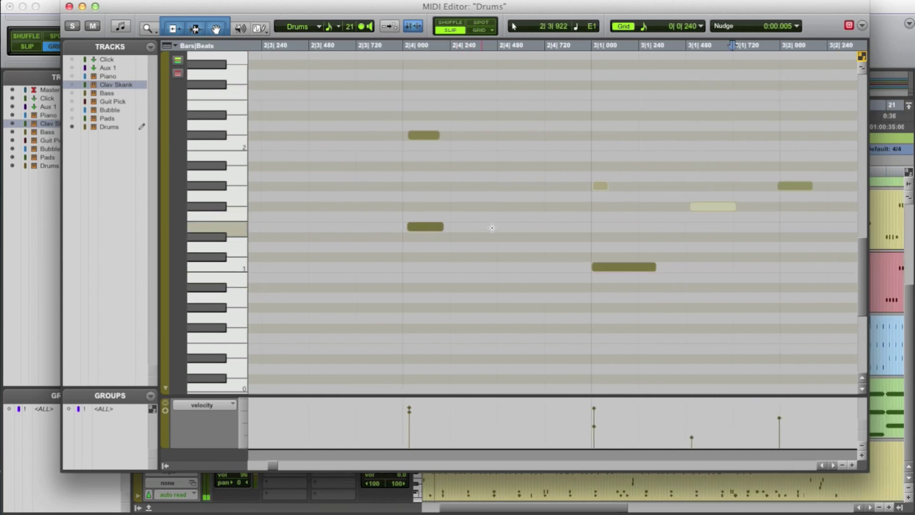
scroll(492, 227, right, 3)
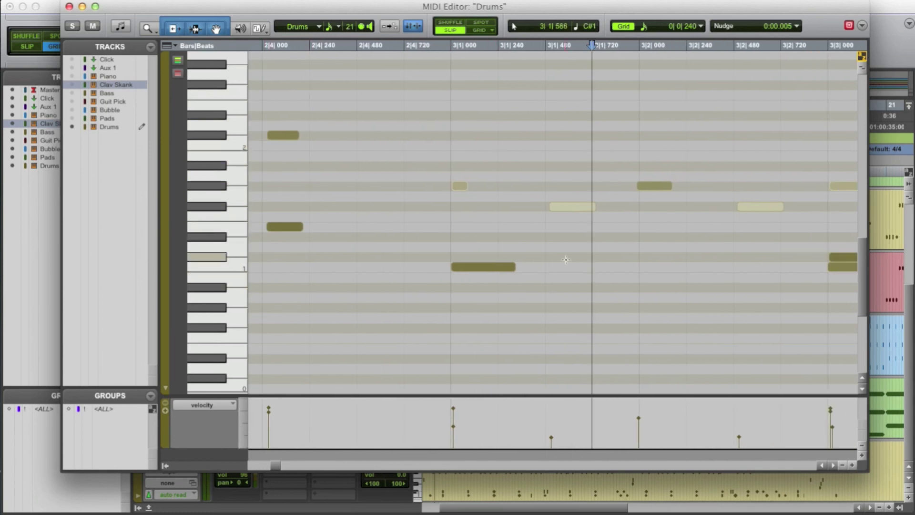
scroll(566, 260, right, 2)
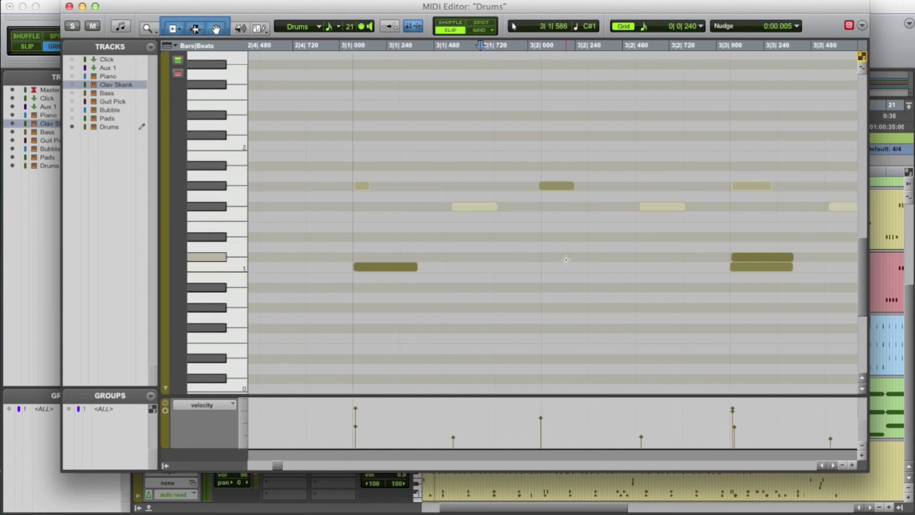
Audition the C1 note at 3|1|000 and examine the surrounding drum pattern through bar 3
click(384, 266)
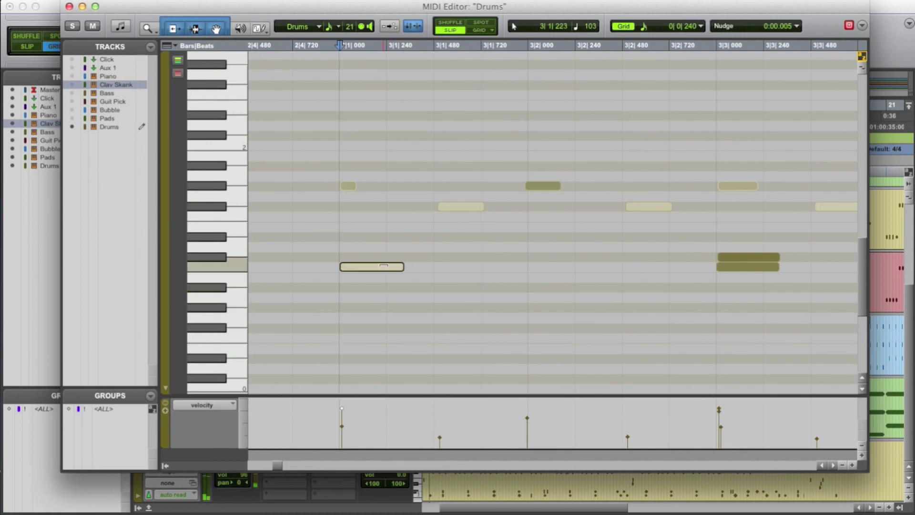
click(452, 237)
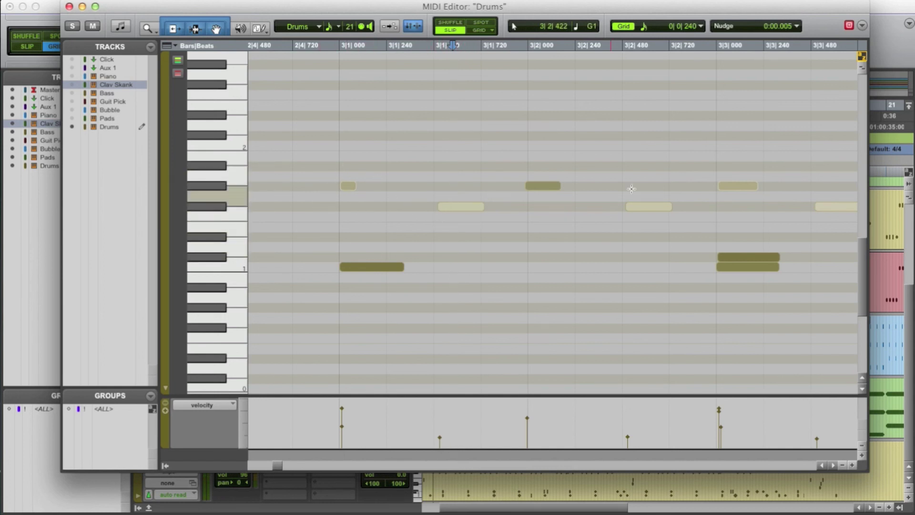
scroll(690, 279, right, 5)
scroll(690, 279, left, 5)
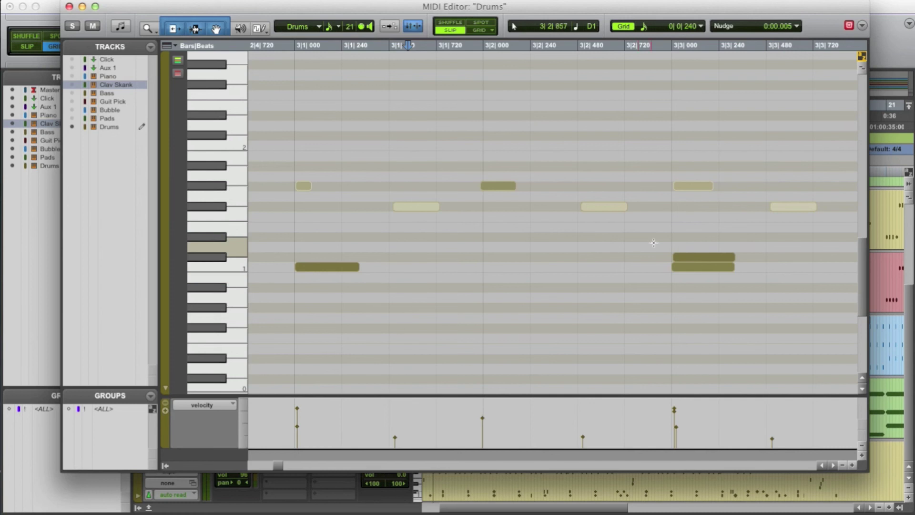
scroll(549, 219, right, 10)
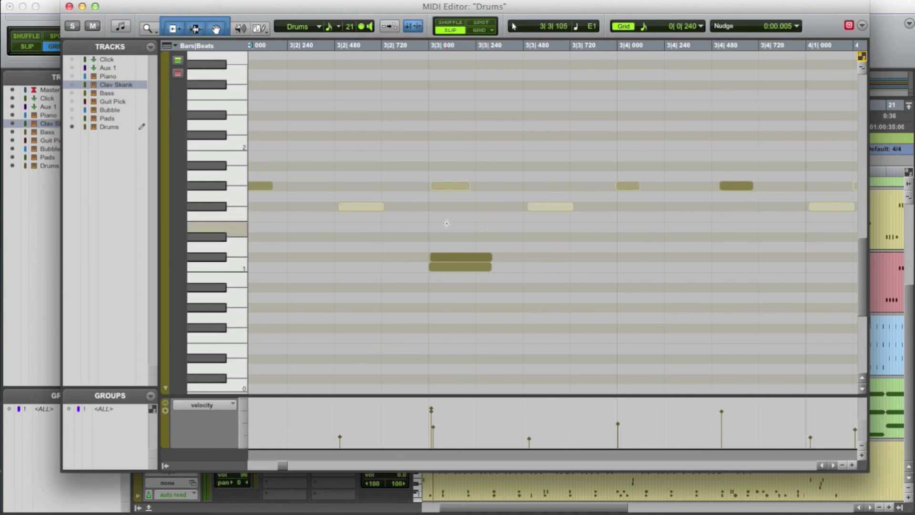
Select all the F#1 notes in the part and review their pattern and velocities through bar 7
click(550, 207)
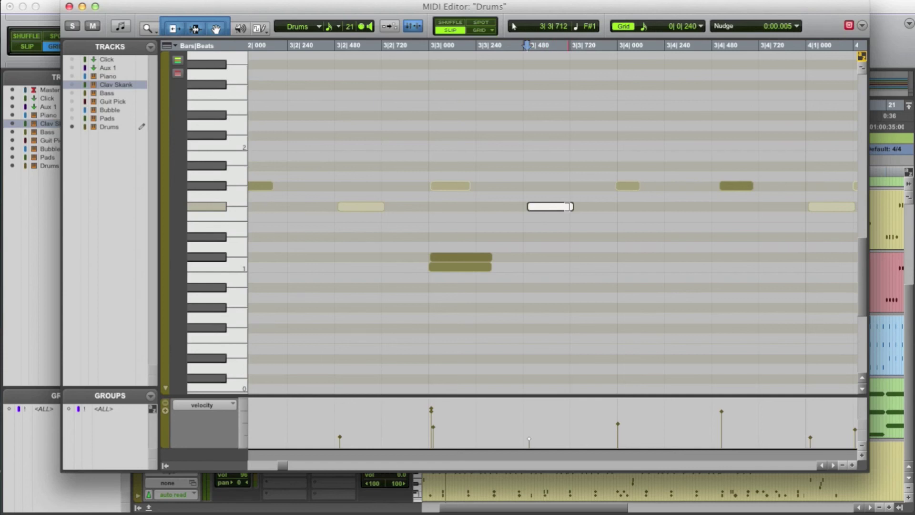
click(202, 205)
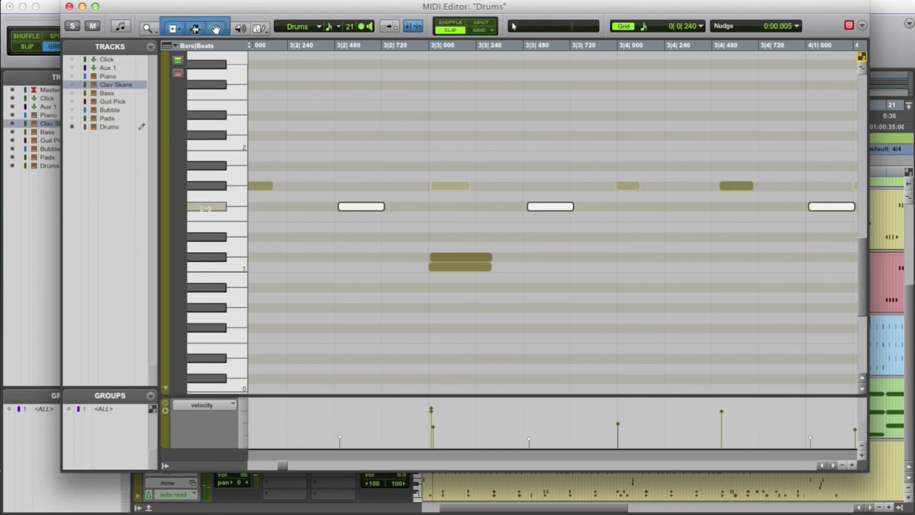
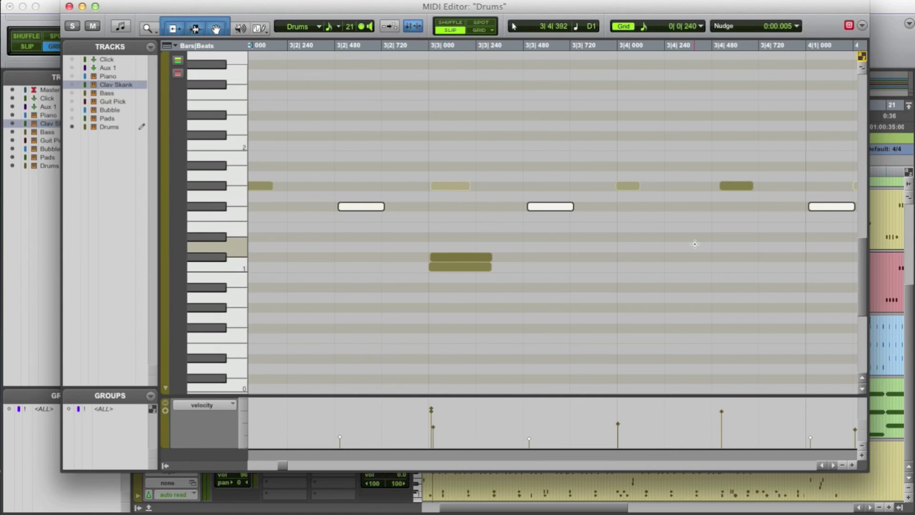
key(r)
key(r)
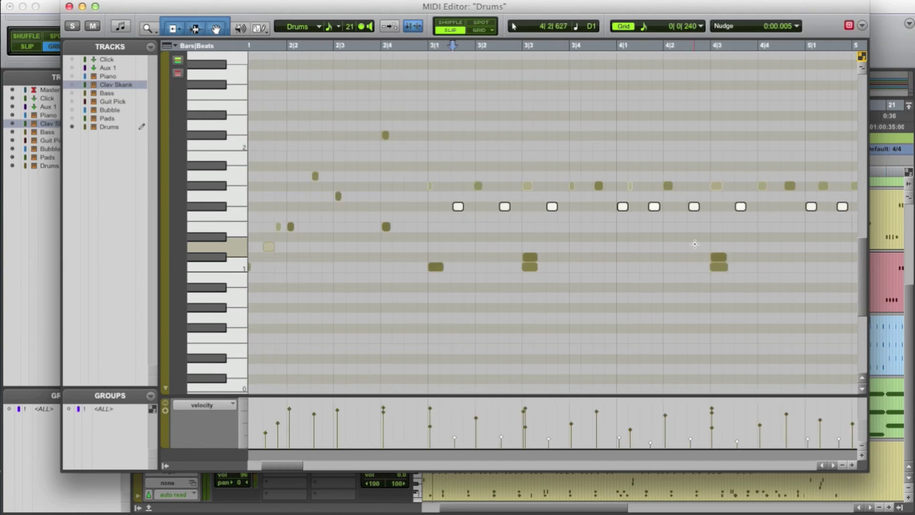
scroll(695, 244, right, 10)
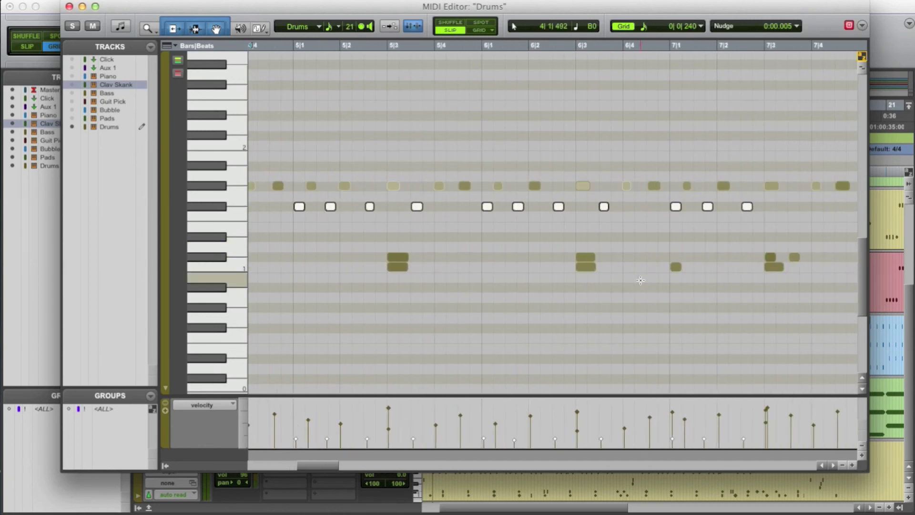
scroll(584, 256, right, 1)
Adjust the velocities of the C#1 notes at 6|3, 8|3 and 9|3, raising the first two slightly
click(547, 256)
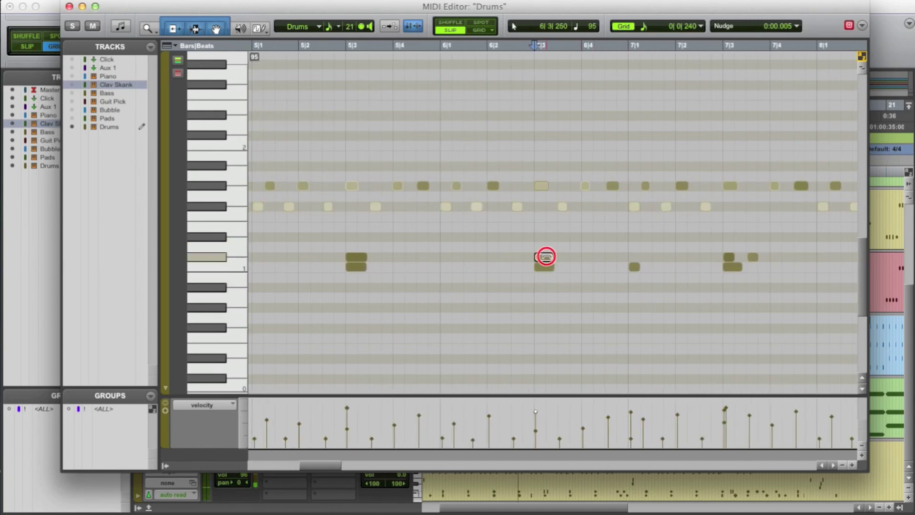
scroll(445, 255, right, 11)
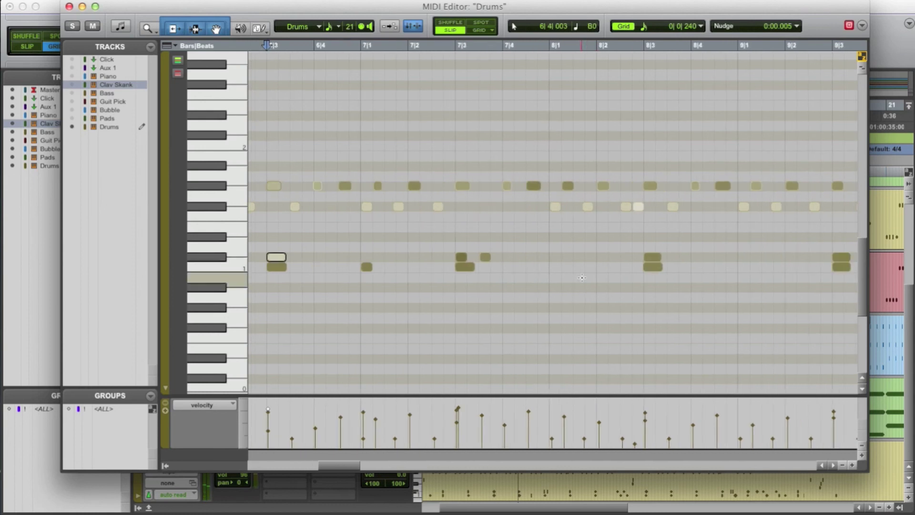
click(402, 256)
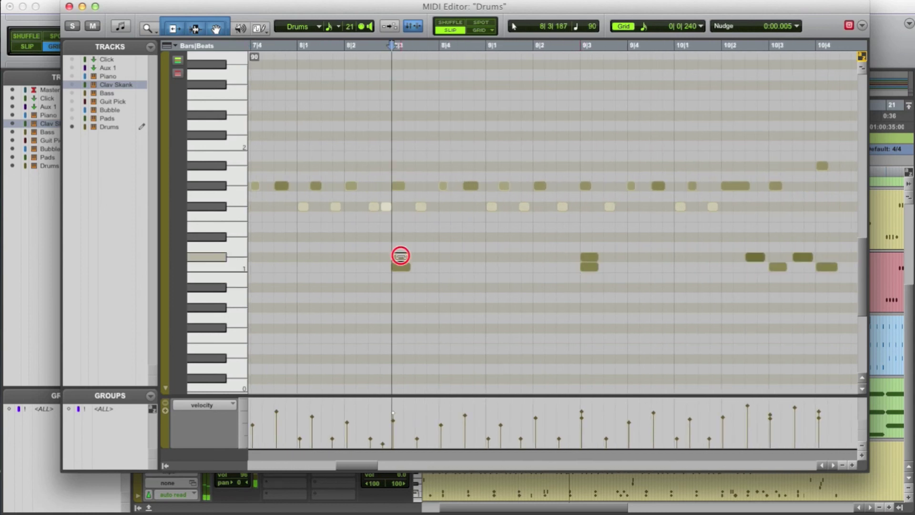
click(589, 257)
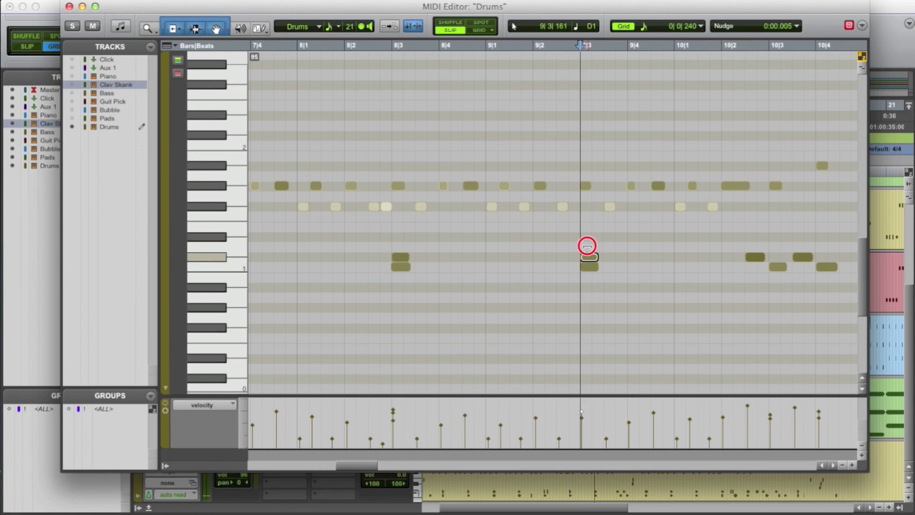
Set the velocity of the C#1 note at 11|3 to 99 and slightly raise the one at 12|3
scroll(611, 262, right, 7)
scroll(611, 262, right, 2)
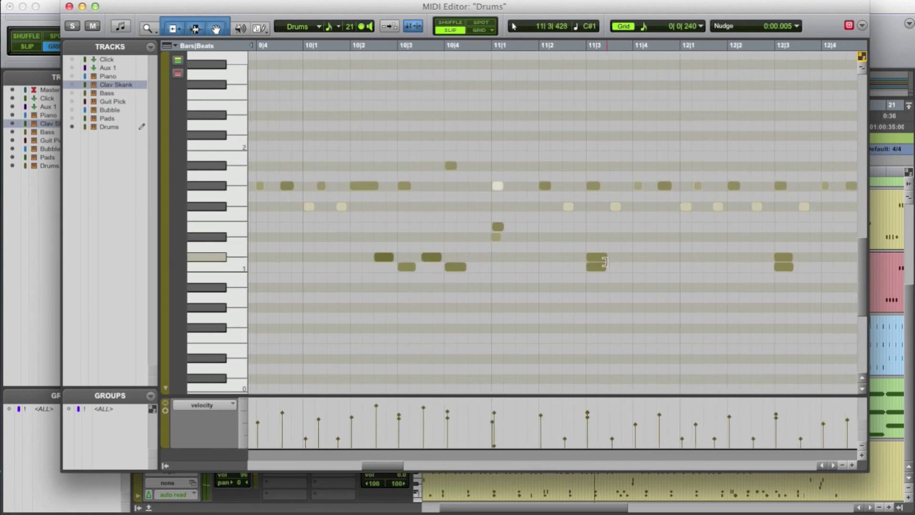
click(599, 257)
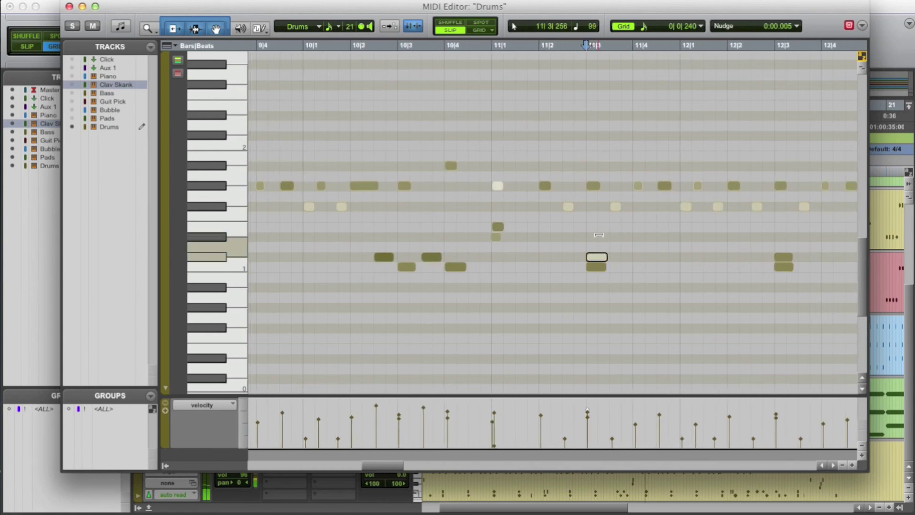
scroll(663, 272, right, 6)
scroll(663, 272, right, 6)
click(500, 257)
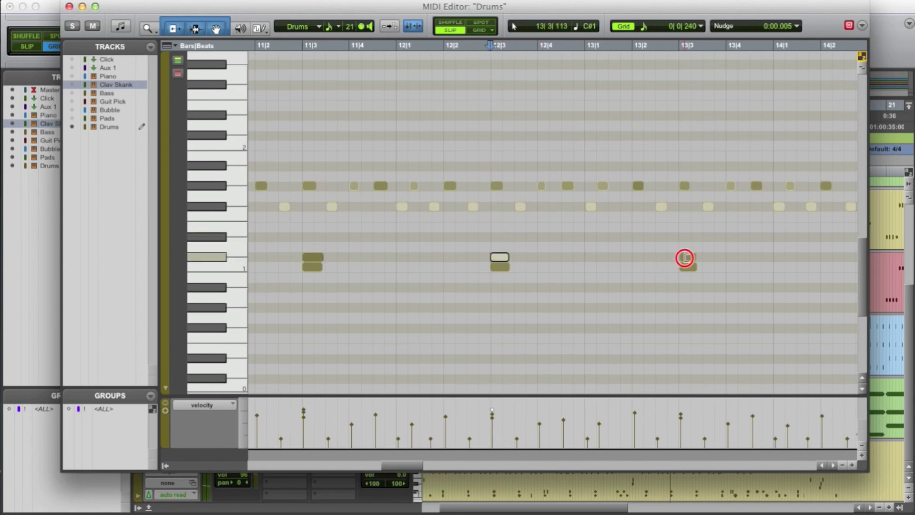
Set the velocity of the C#1 note at 13|3 to 103 and readjust the one at 12|3
click(685, 256)
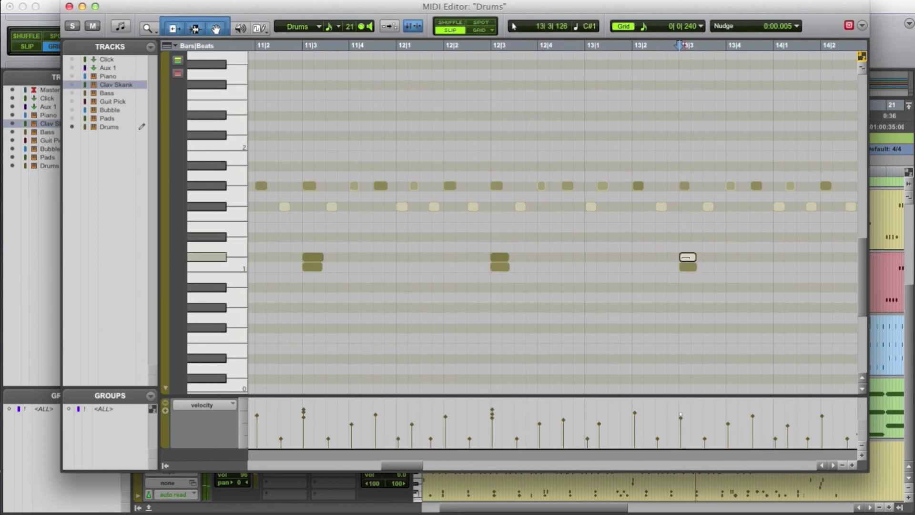
drag(690, 258, 693, 221)
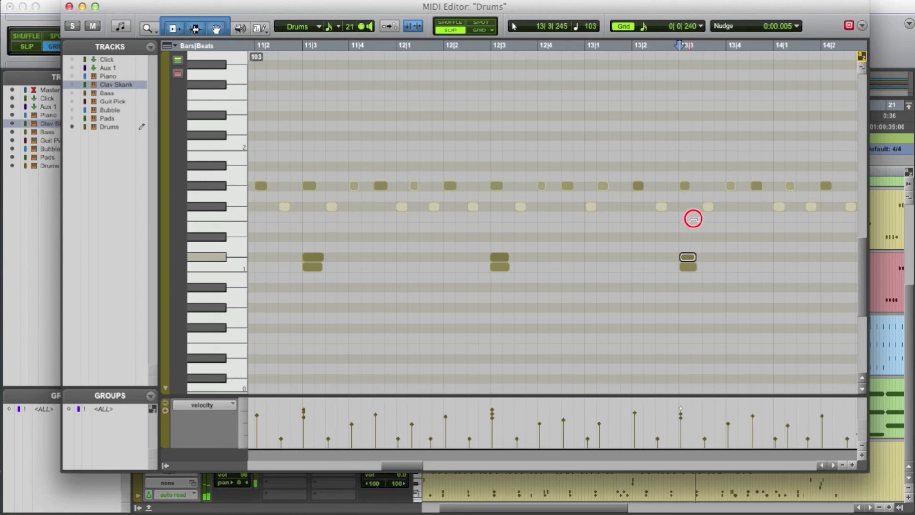
click(499, 260)
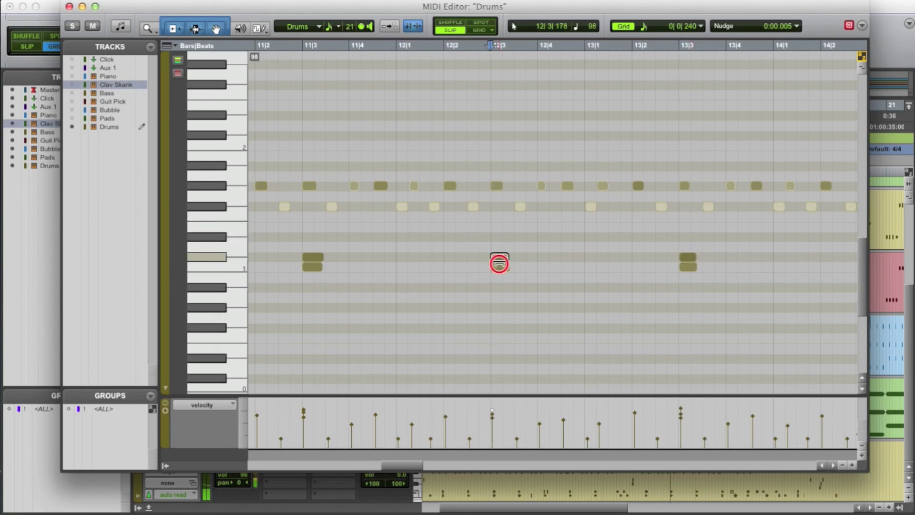
Set the velocity of the C#1 note at 15|3 to 96
scroll(717, 277, right, 10)
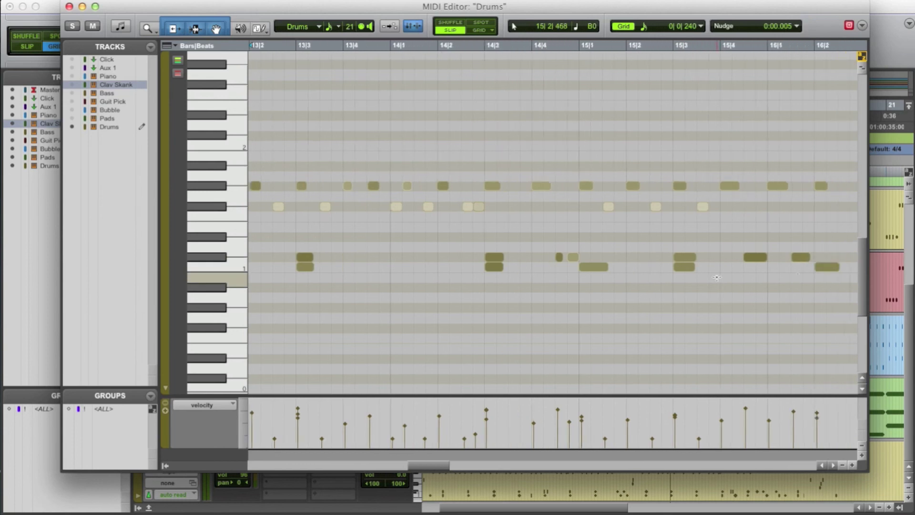
scroll(717, 277, right, 2)
drag(603, 258, 607, 226)
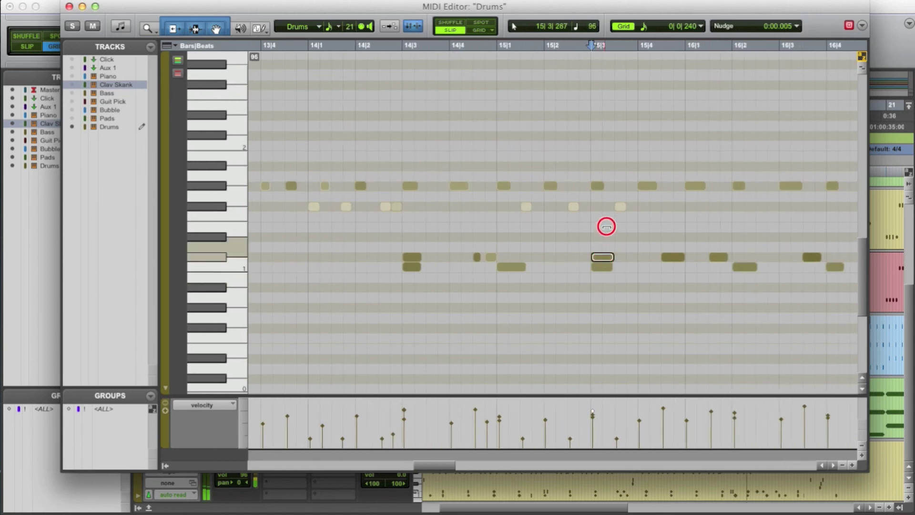
Raise the velocity of the drum hit at 17|3 slightly and play back from around bar 15 through the final hit
scroll(533, 263, right, 5)
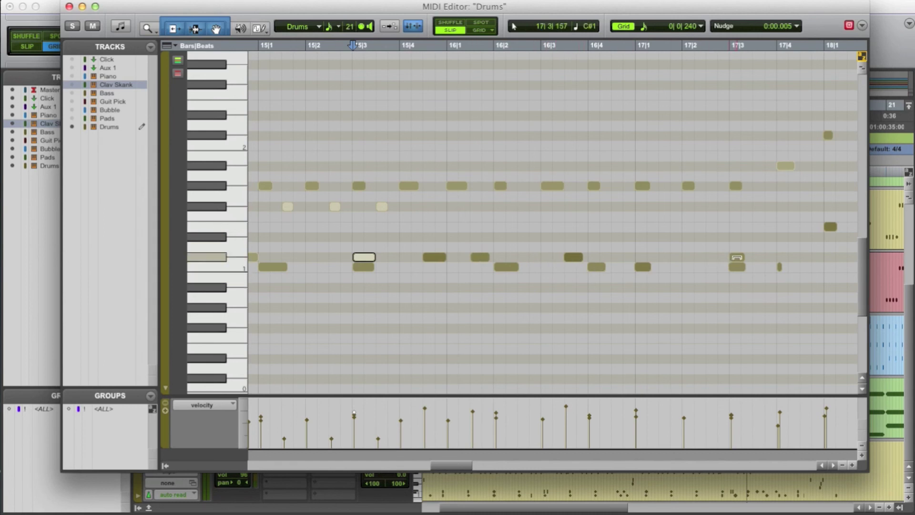
click(737, 257)
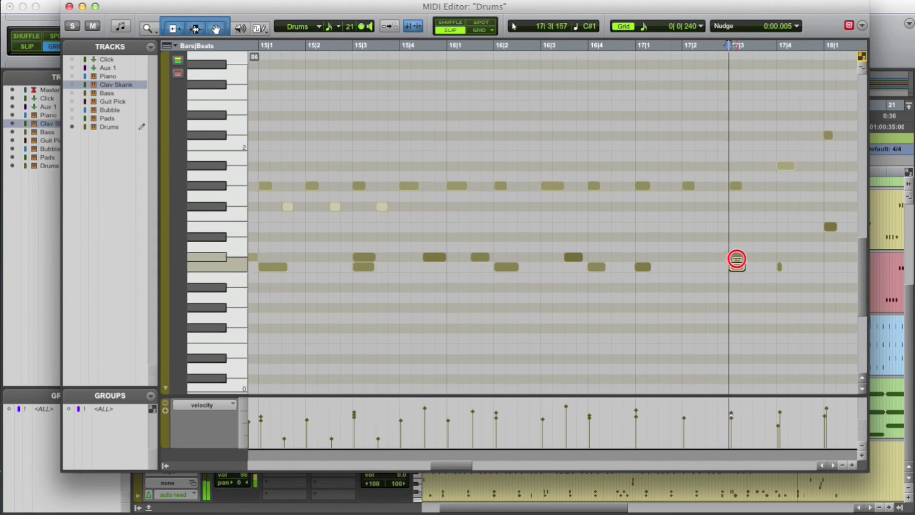
click(370, 316)
key(space)
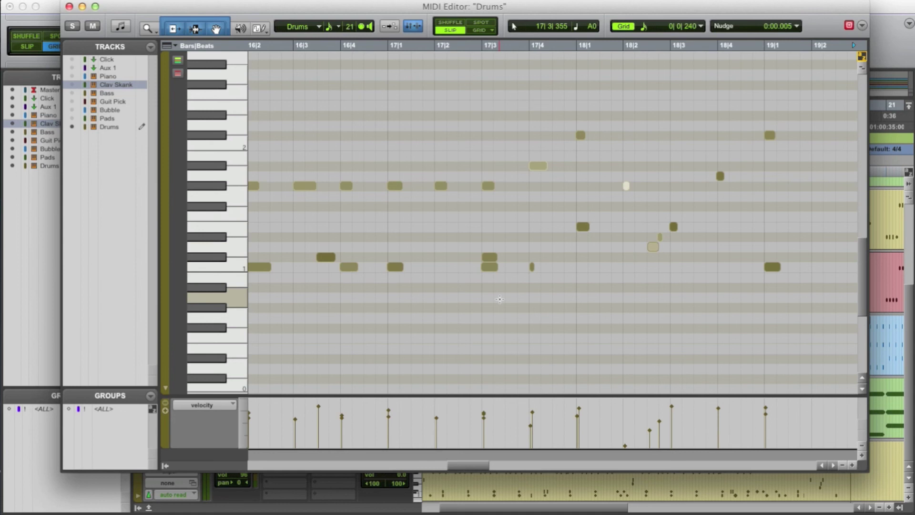
Examine the drum notes and their velocities up close from bar 18 back to bar 16
key(super+bracketright)
key(super+bracketright)
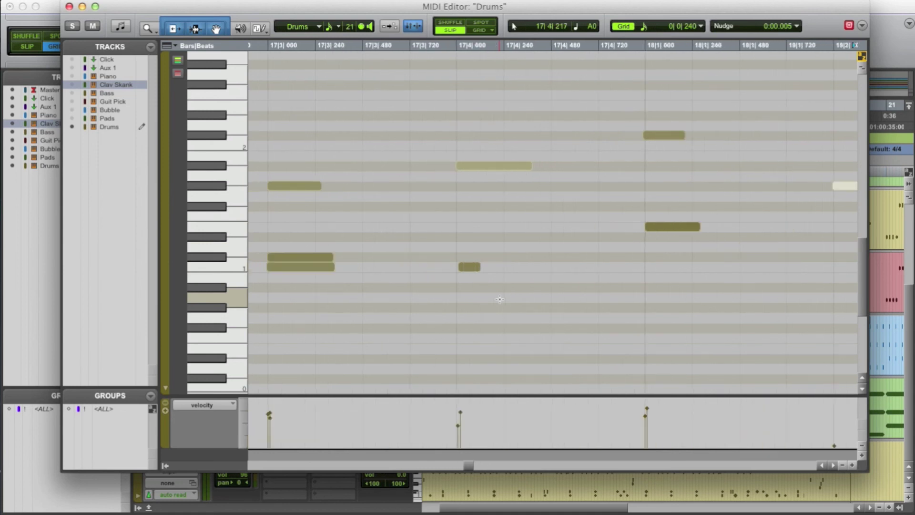
scroll(499, 299, left, 10)
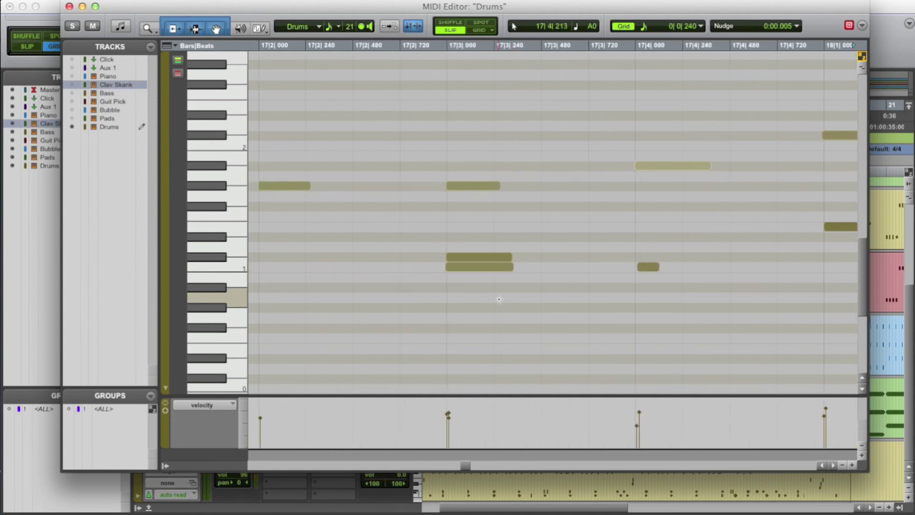
scroll(499, 299, left, 10)
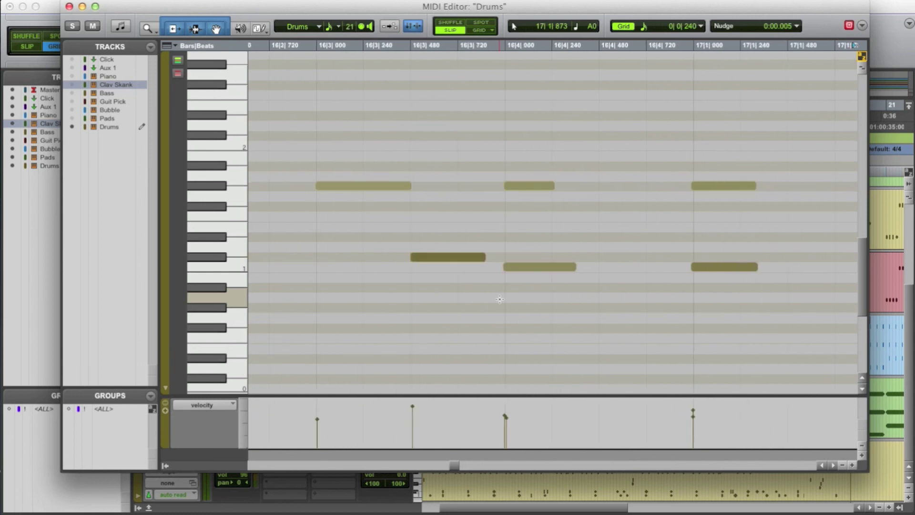
scroll(499, 298, left, 3)
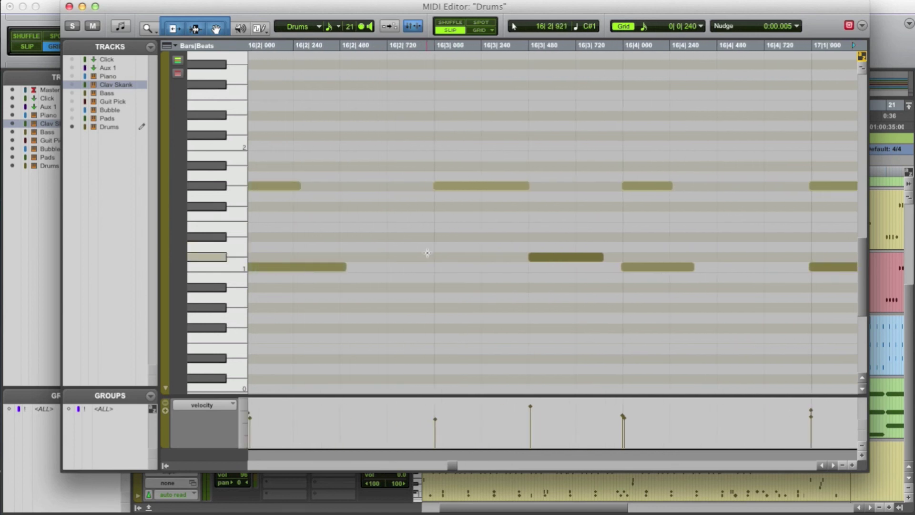
Return to the start of the Drums part and play it back from just before bar 2
key(r)
key(r)
key(r)
key(r)
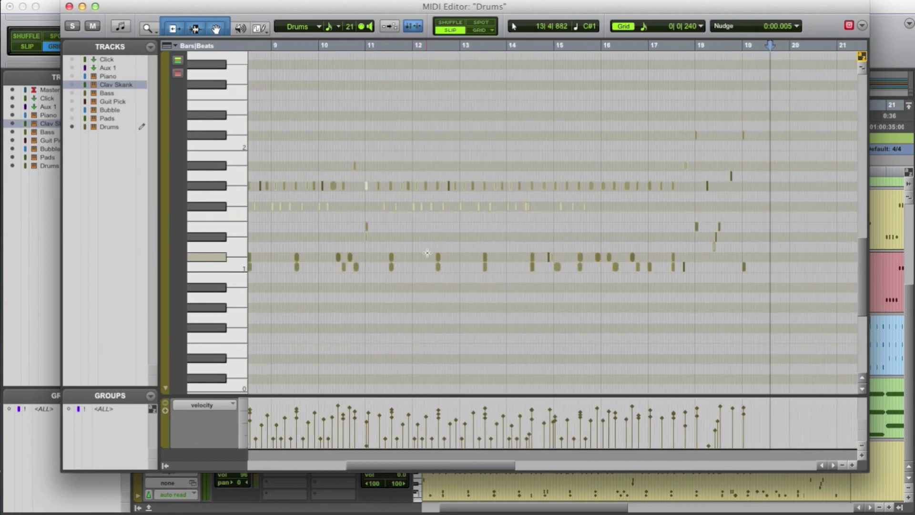
scroll(427, 252, left, 10)
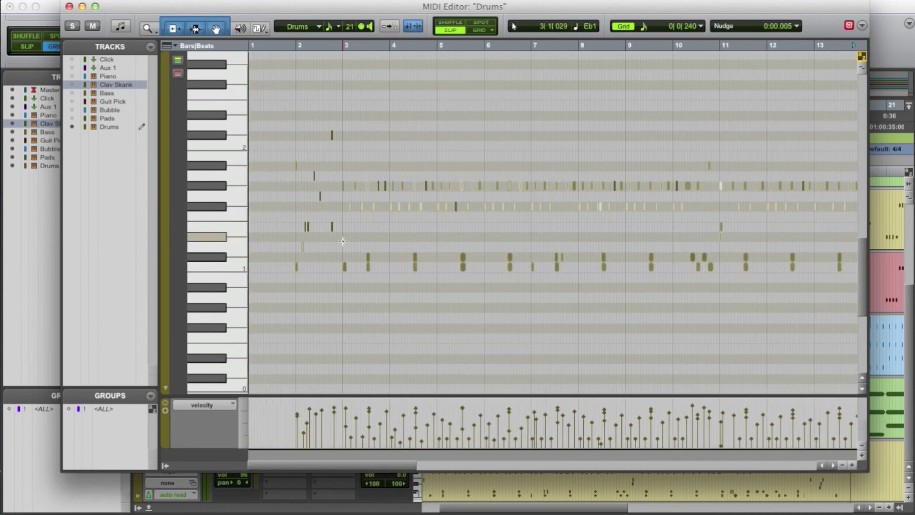
key(t)
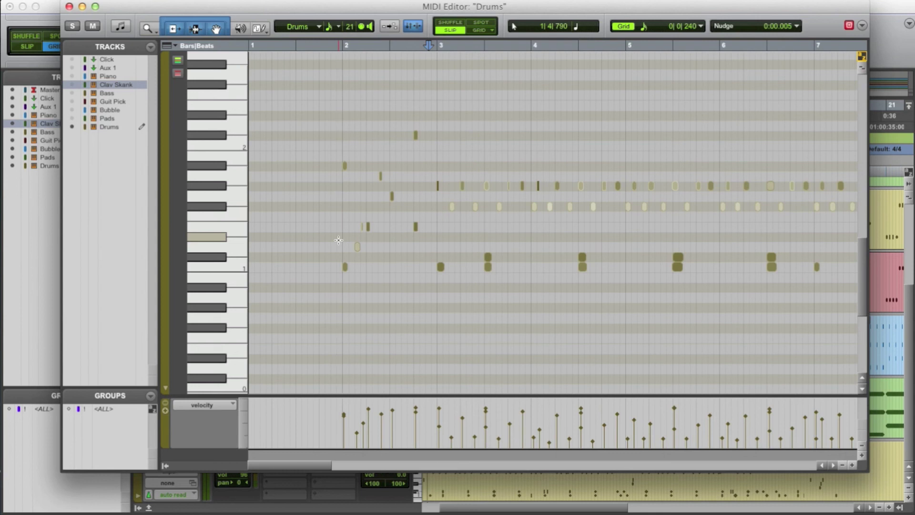
click(313, 139)
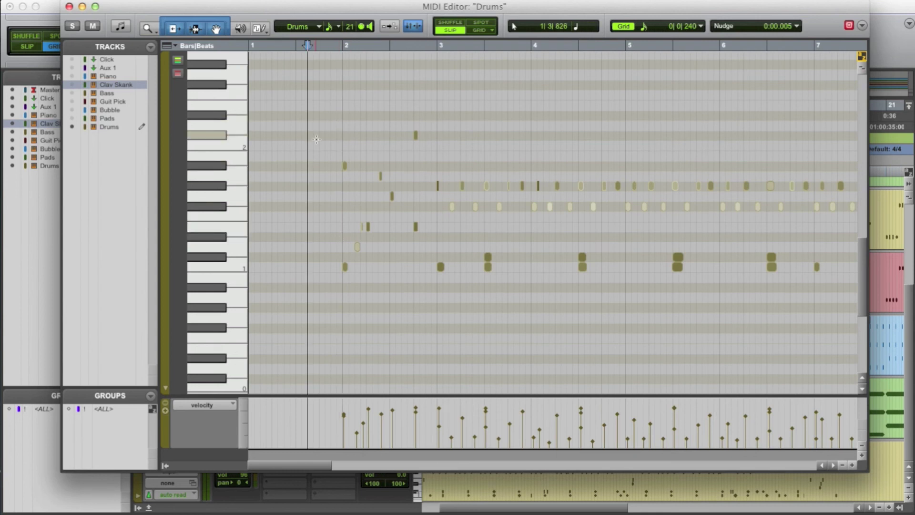
key(super+a)
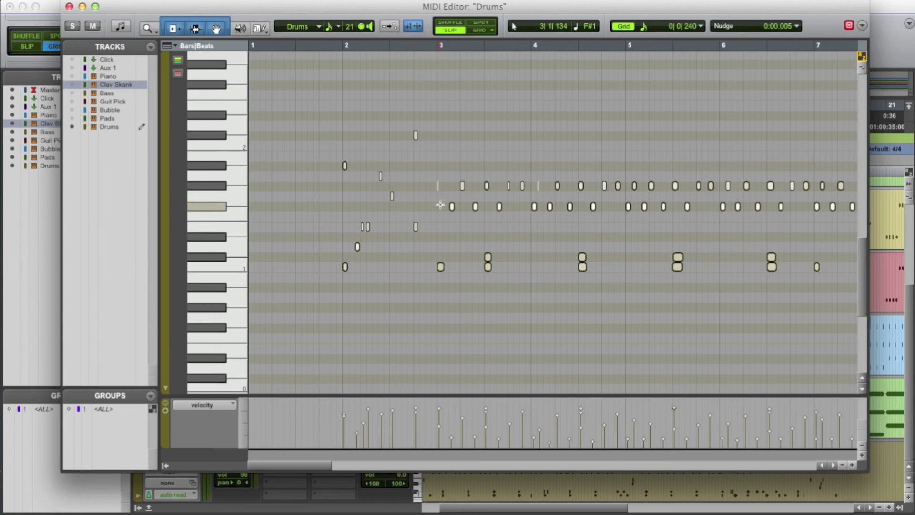
click(341, 215)
key(space)
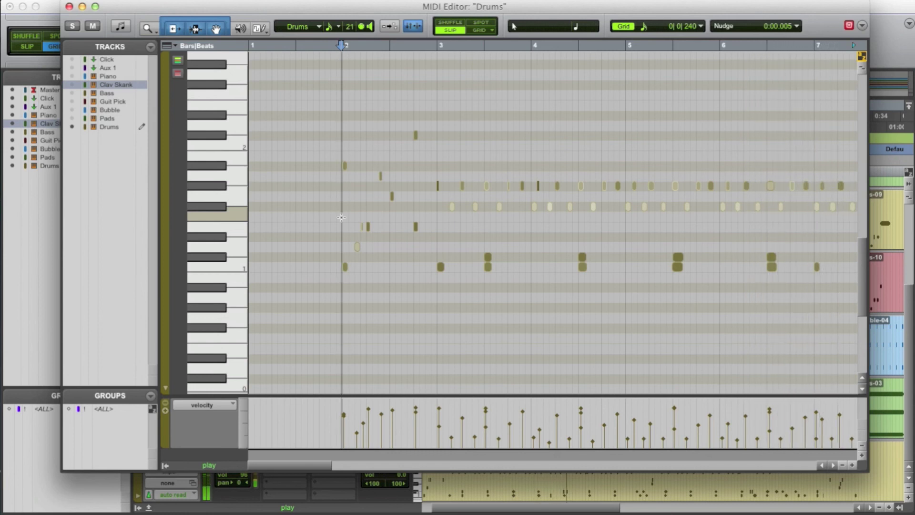
key(space)
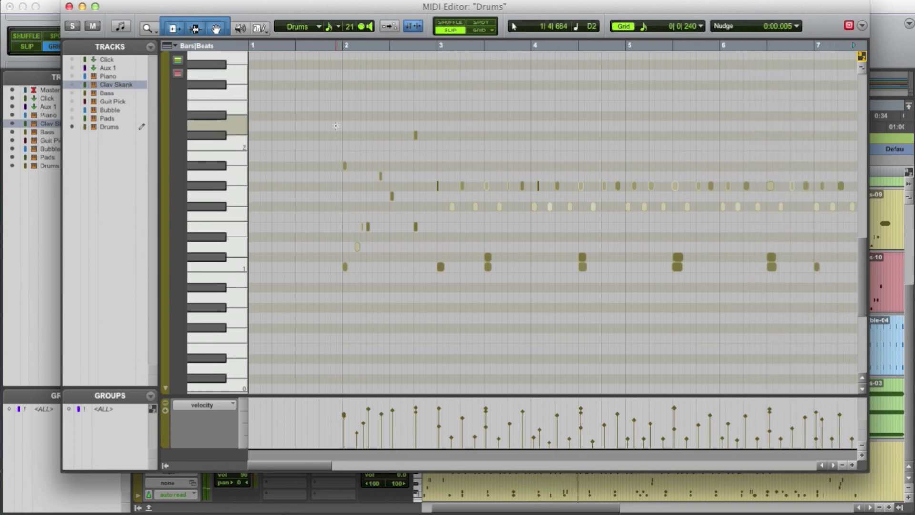
Set the velocity of all drum notes to 91 with the Change Velocity event operation
key(super+a)
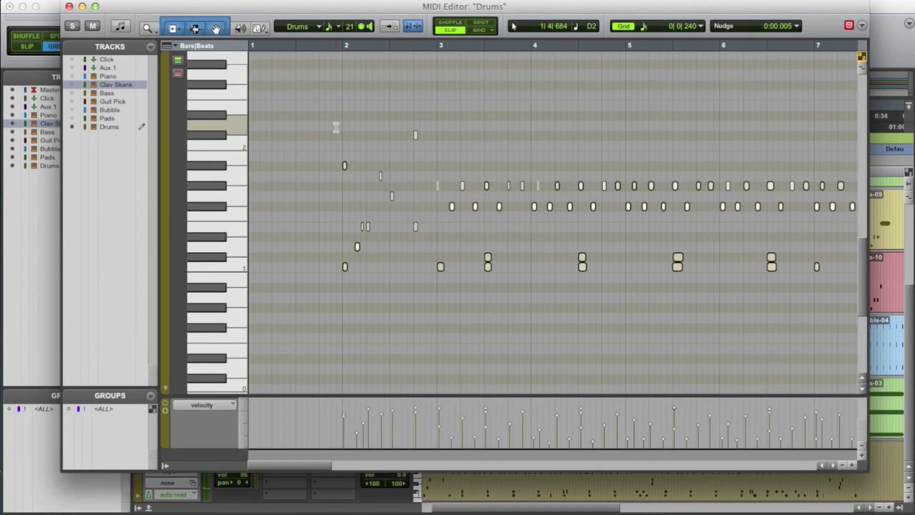
key(alt+0)
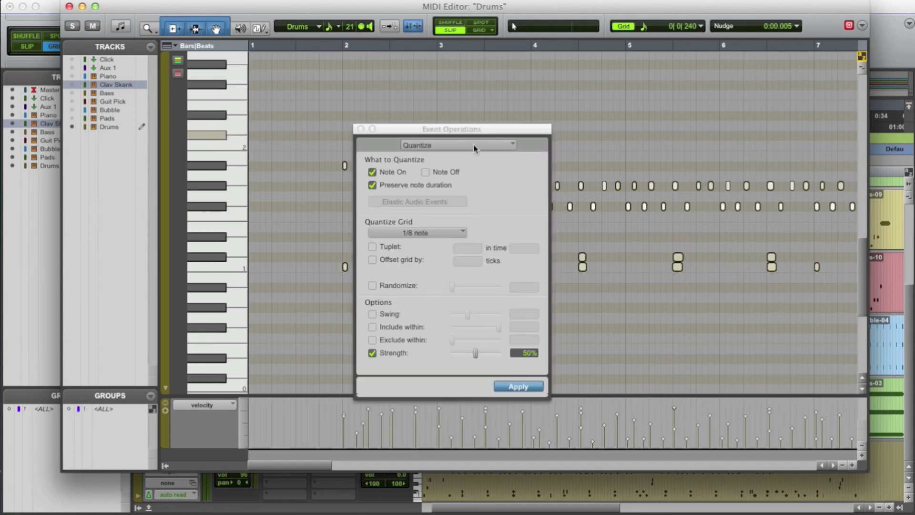
click(457, 145)
click(449, 157)
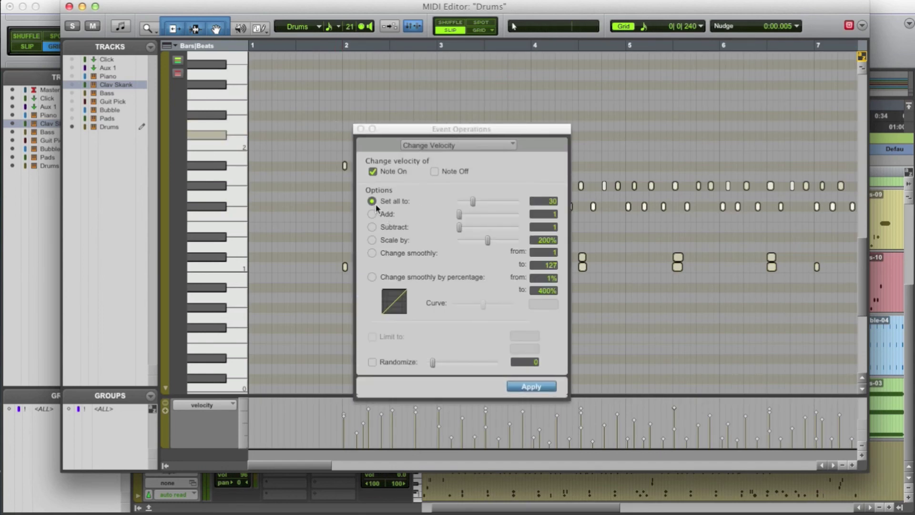
drag(473, 204, 507, 211)
click(531, 388)
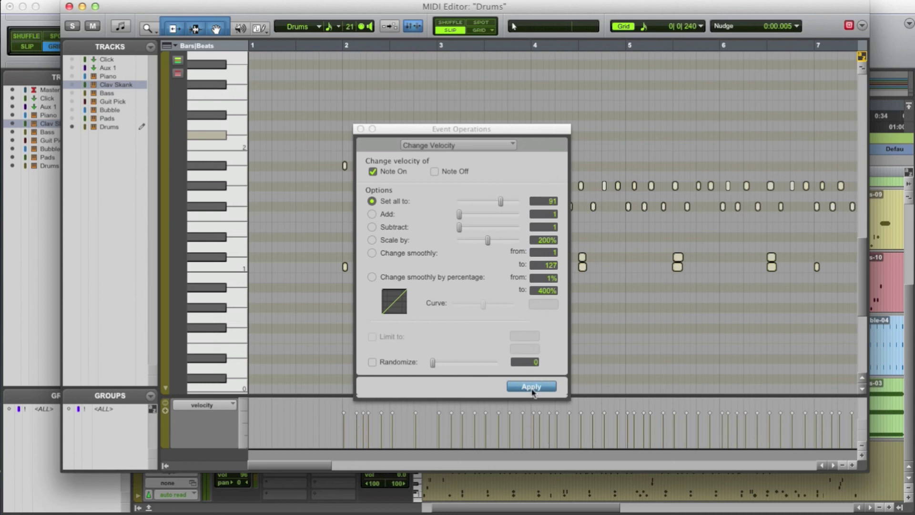
click(360, 129)
Audition the uniform-velocity drums from just before bar 2, undo the velocity change and deselect the notes
click(331, 213)
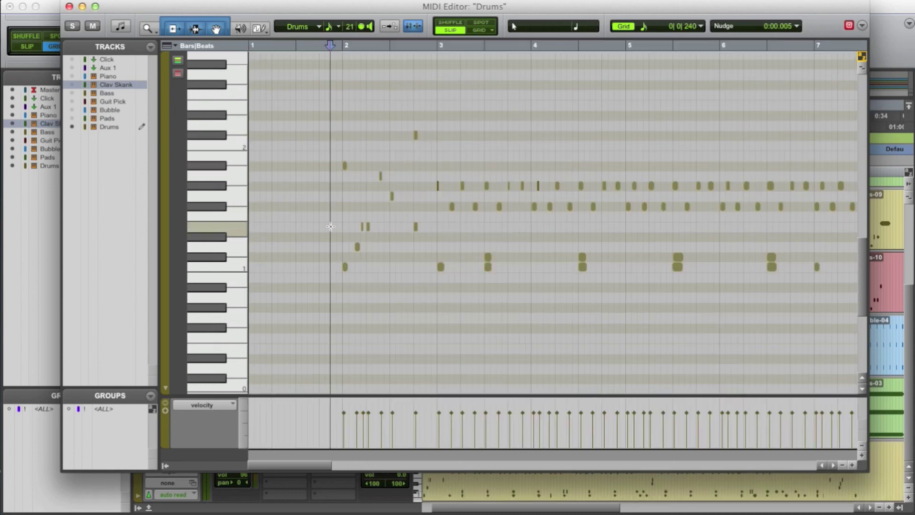
key(space)
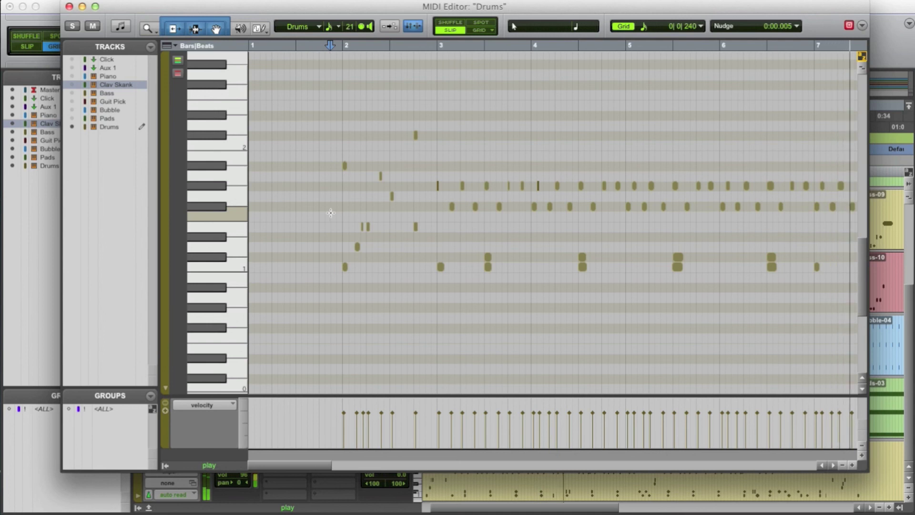
key(space)
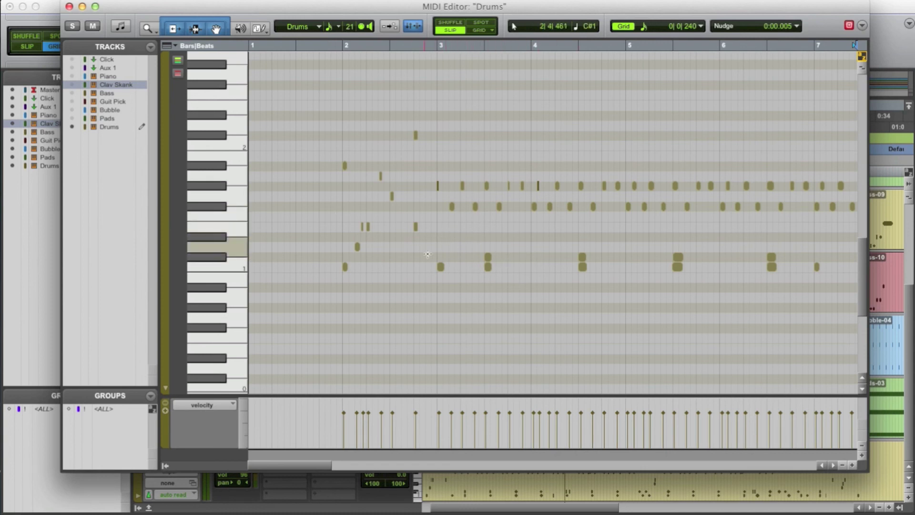
key(super+a)
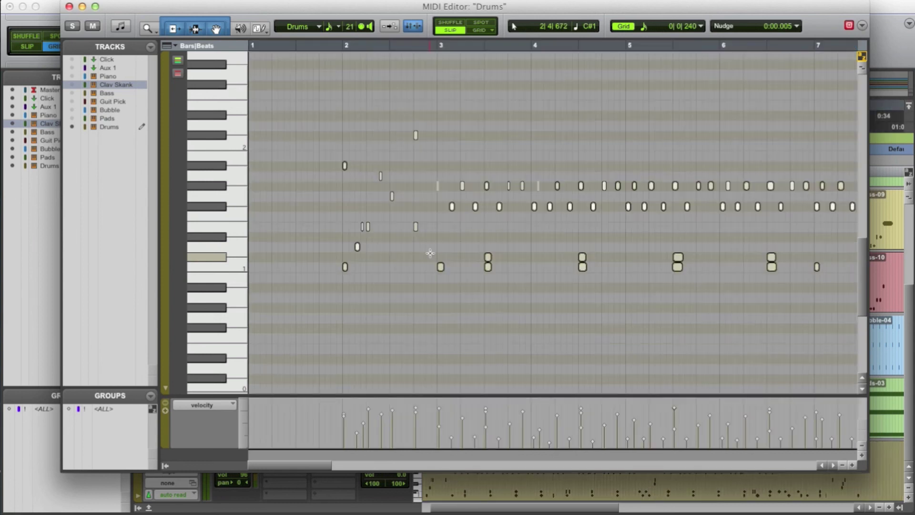
click(436, 255)
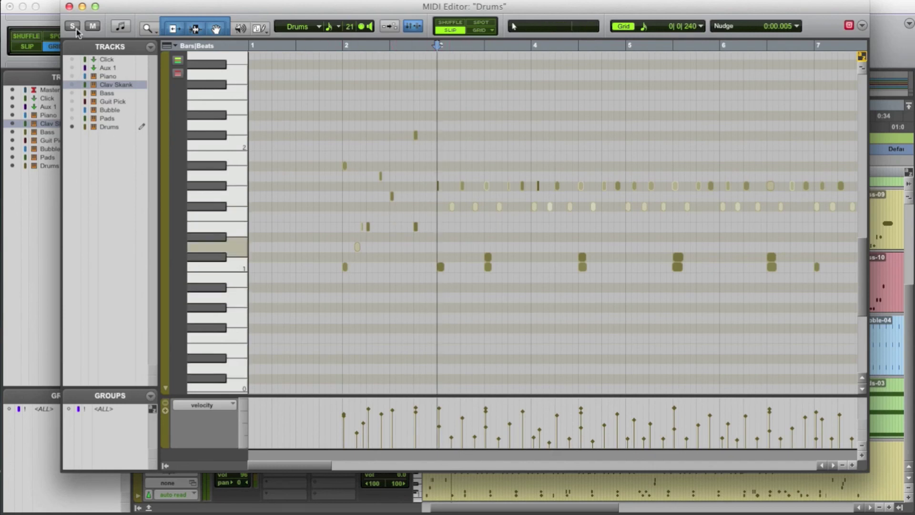
Close the MIDI editor and review the Drums track's Addictive Drums 2 kit overview and Tom 1 edit settings, closing the plug-in
click(69, 7)
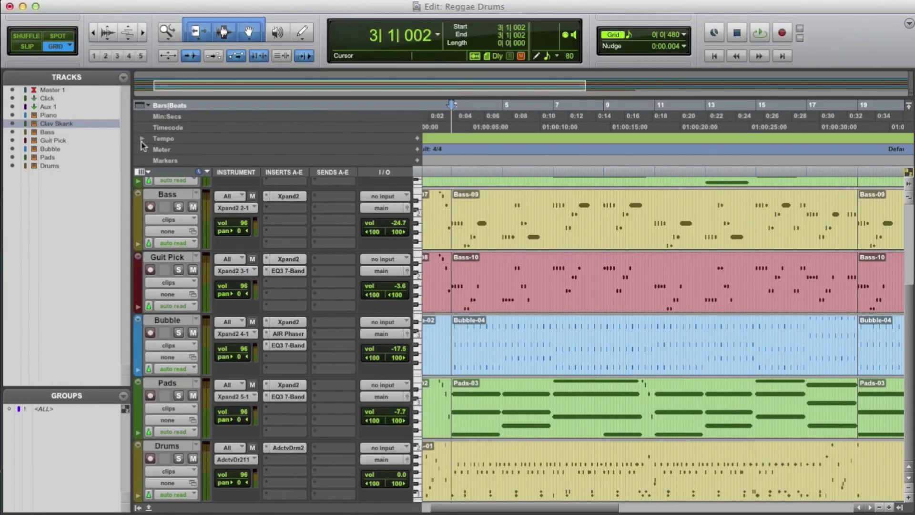
click(288, 448)
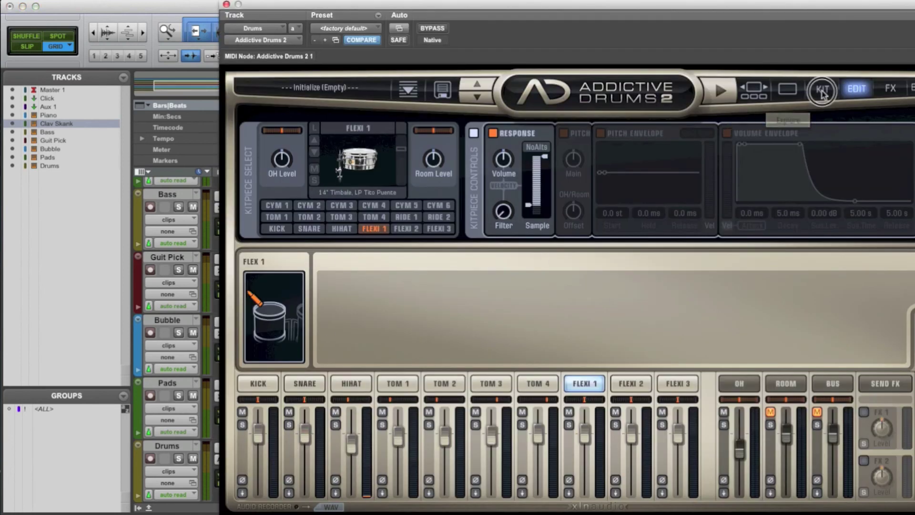
click(822, 89)
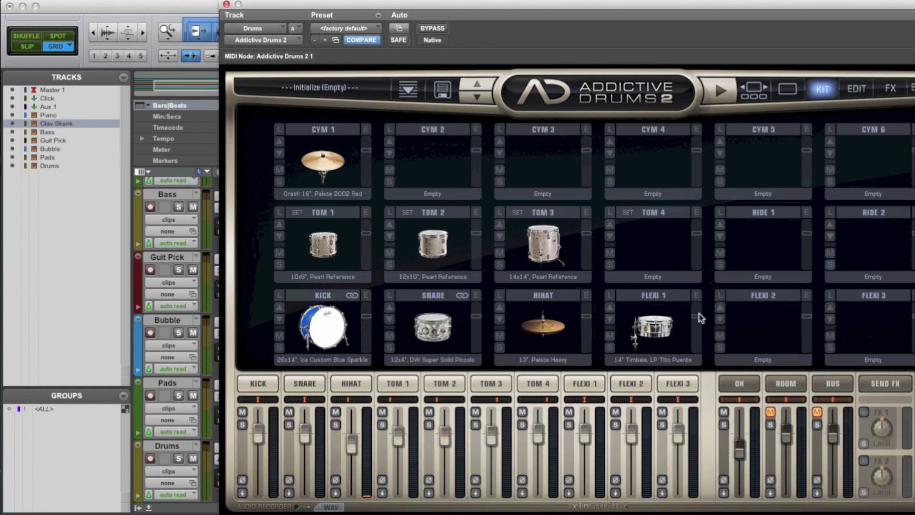
click(855, 89)
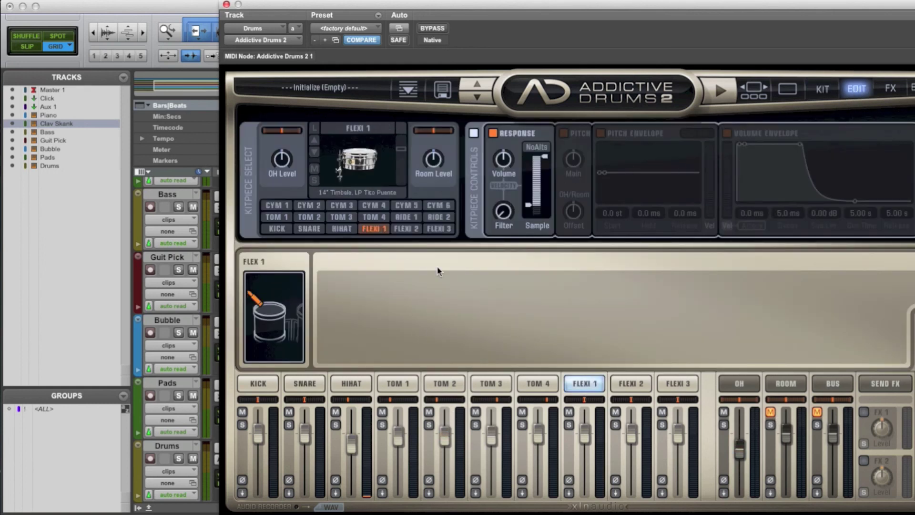
click(398, 382)
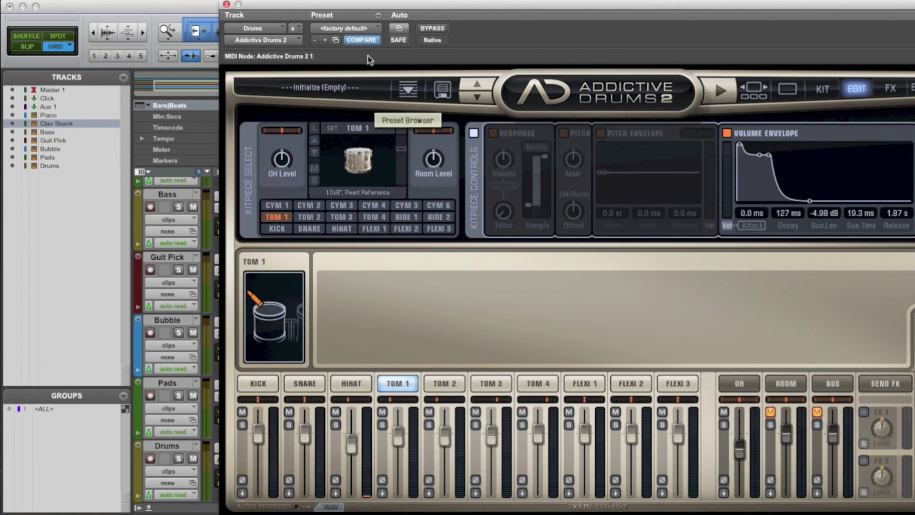
click(226, 4)
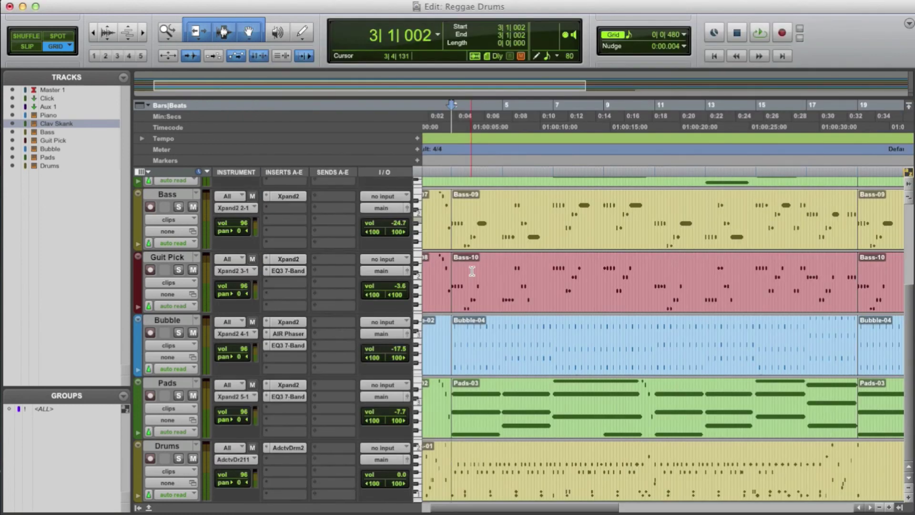